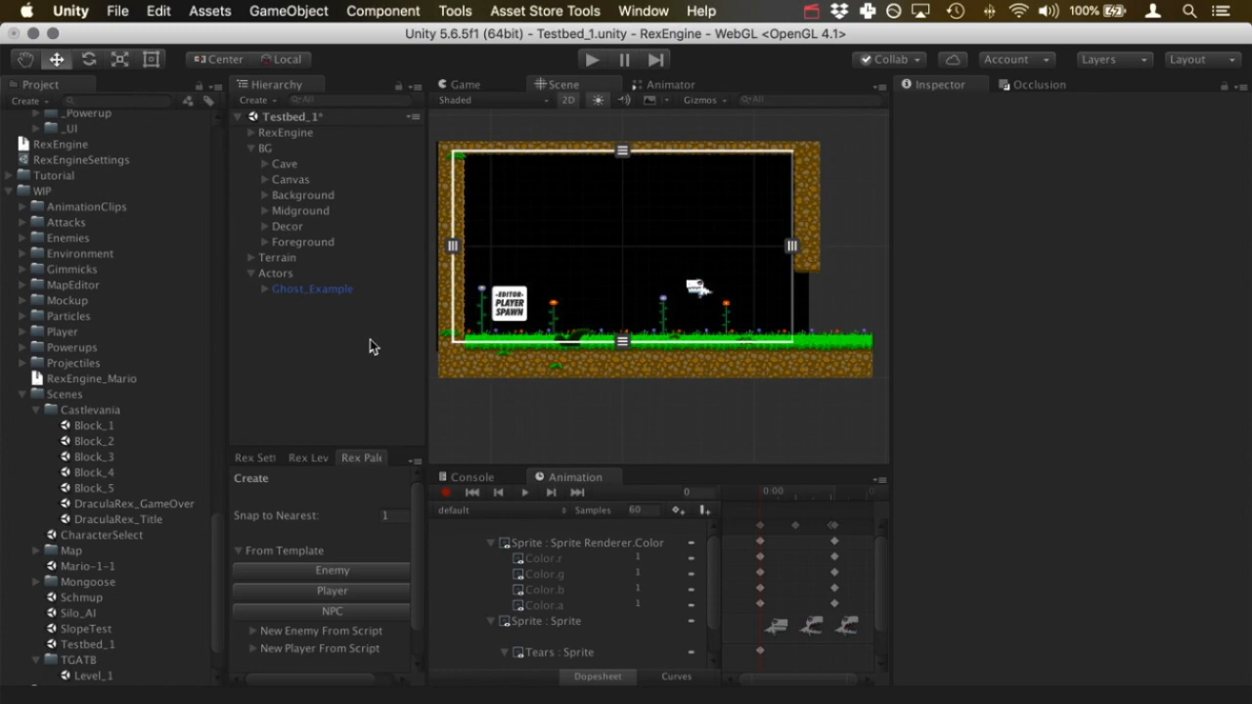
# Play-test the scene, moving the player toward and away from the ghost and facing both directions, and stop play mode
pyautogui.press('super+p')
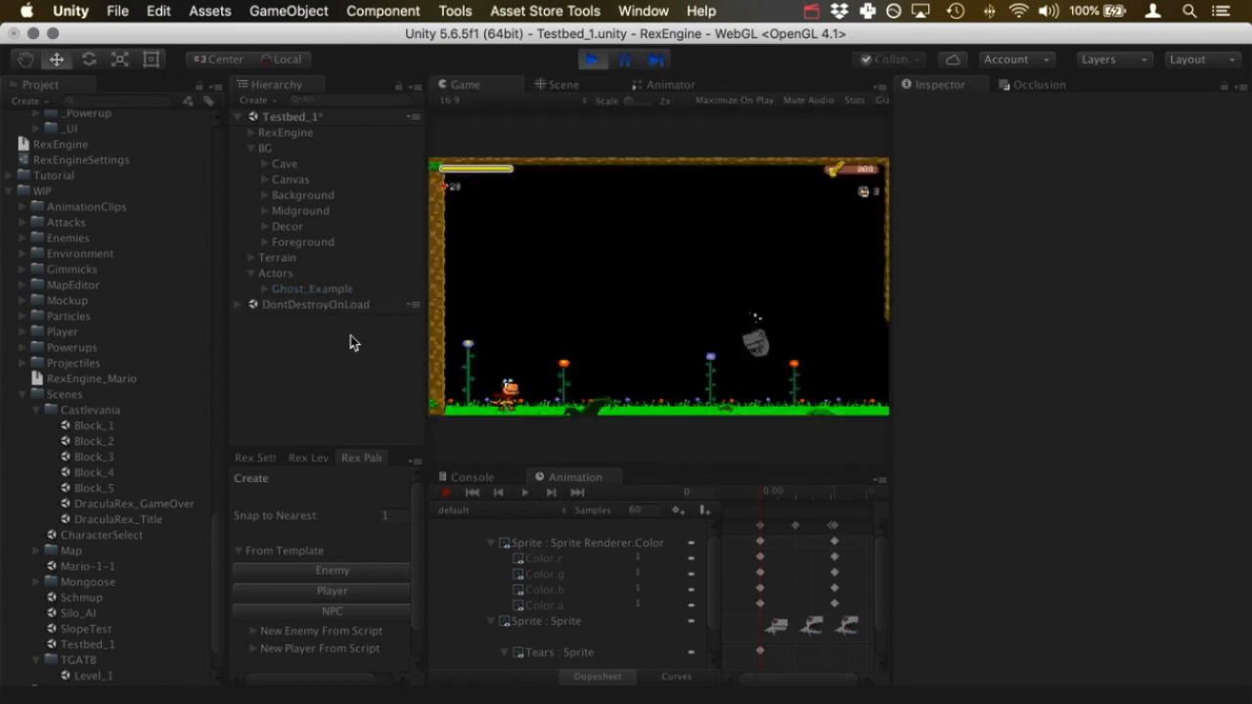
pyautogui.press('Right')
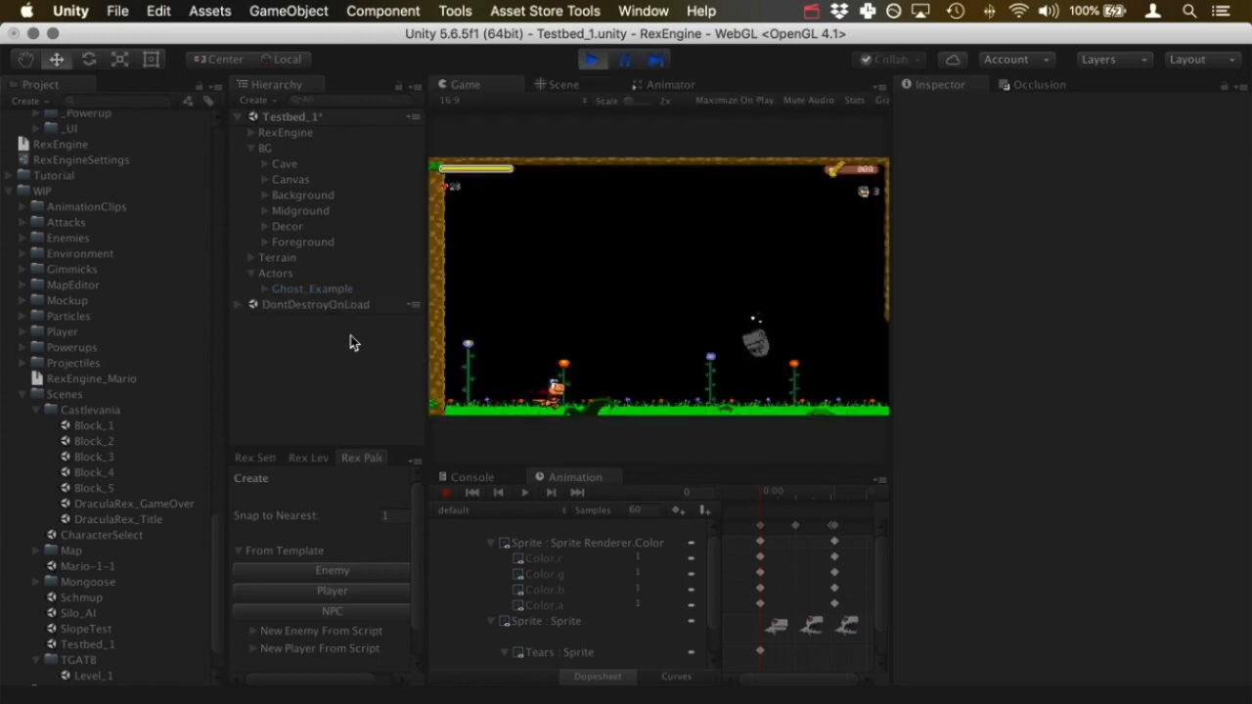
pyautogui.press('Right')
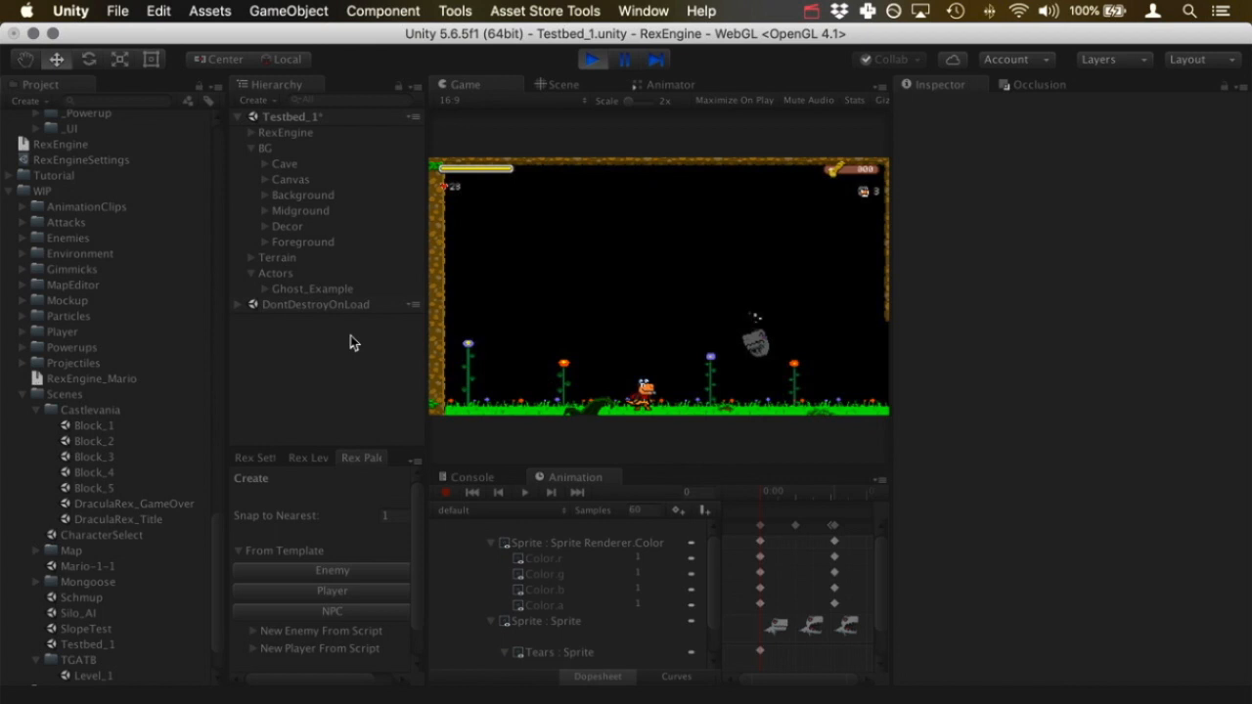
pyautogui.press('Right')
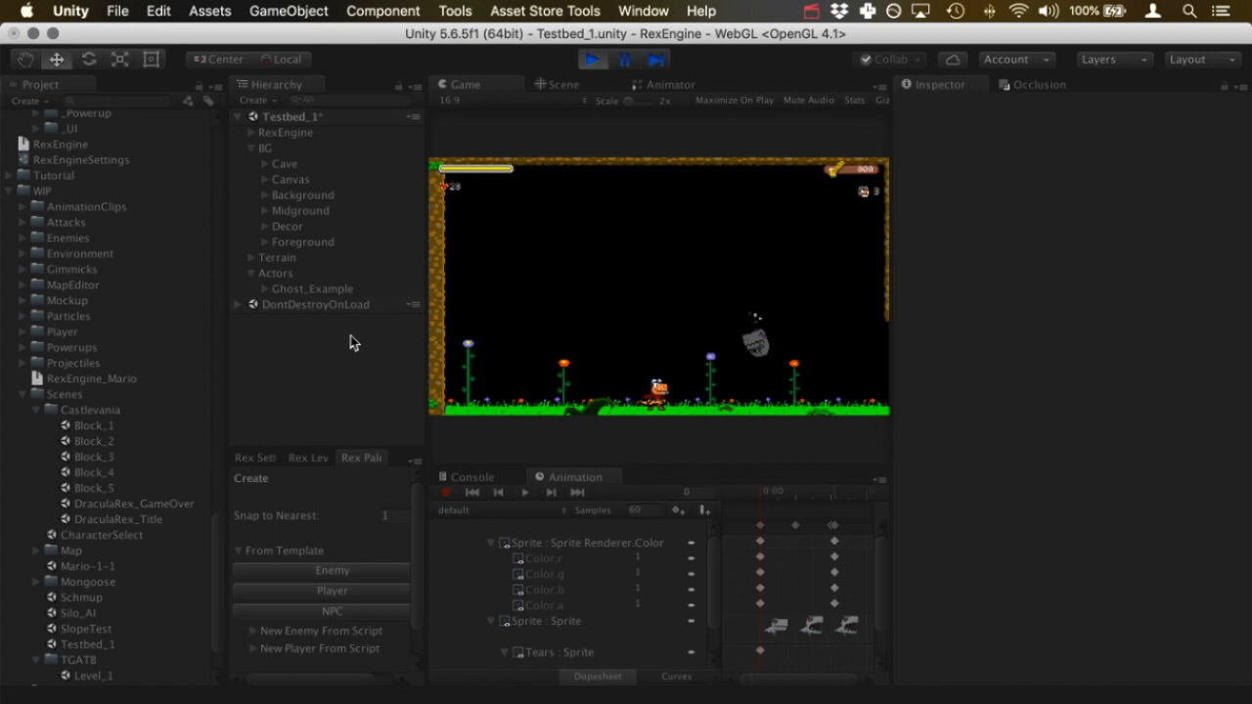
pyautogui.press('Left')
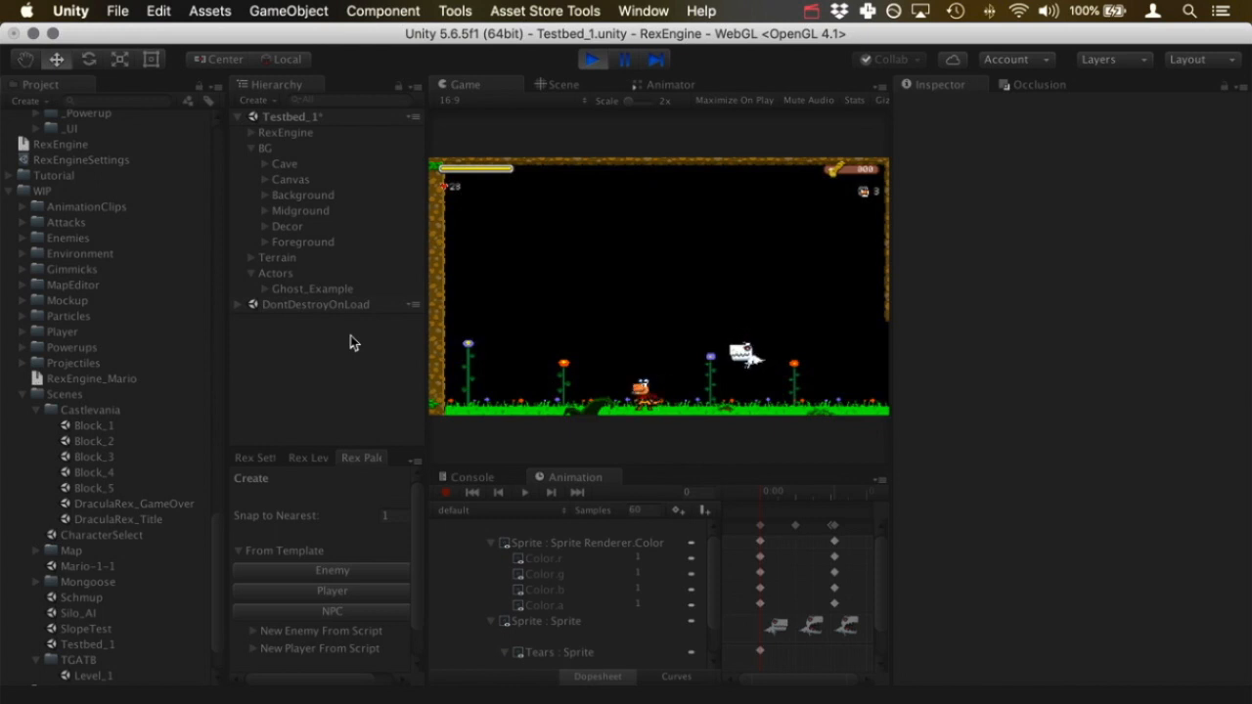
pyautogui.press('space')
pyautogui.press('Left')
pyautogui.press('space')
pyautogui.press('Right')
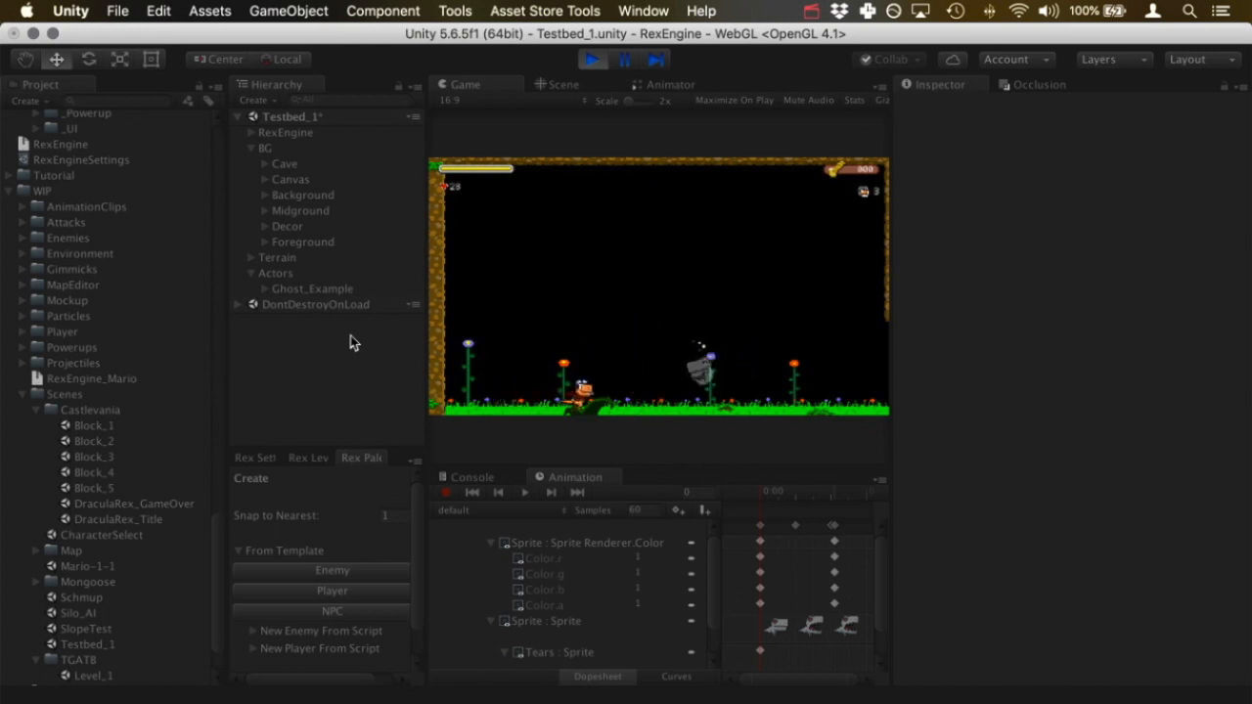
pyautogui.click(592, 60)
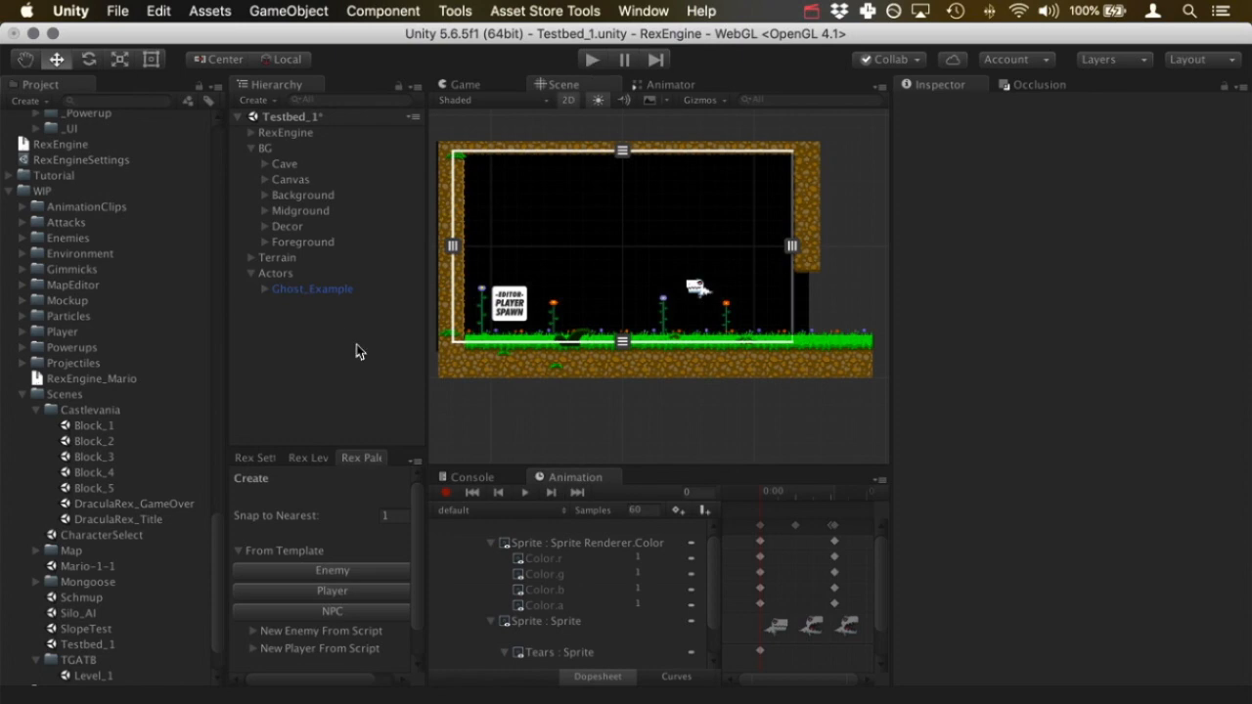
# Deactivate Ghost_Example in the scene and create a new enemy from the Rex Palette's Enemy template
pyautogui.click(353, 292)
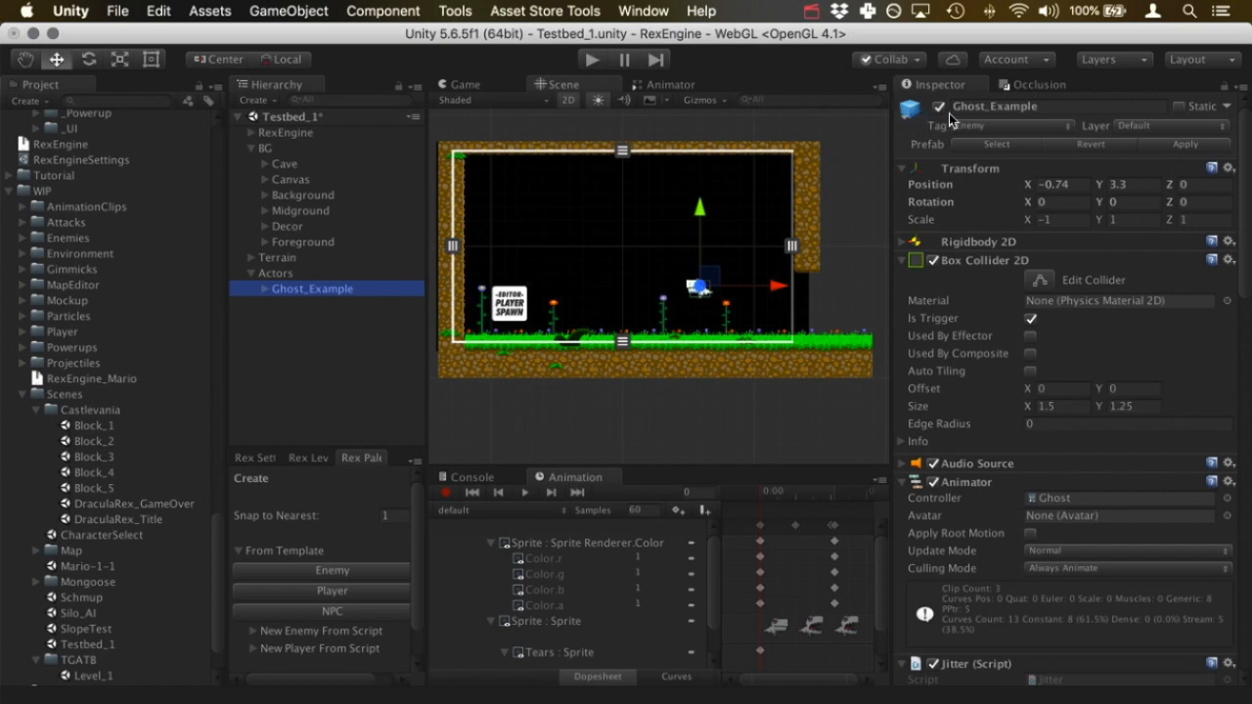
pyautogui.click(939, 107)
pyautogui.click(286, 386)
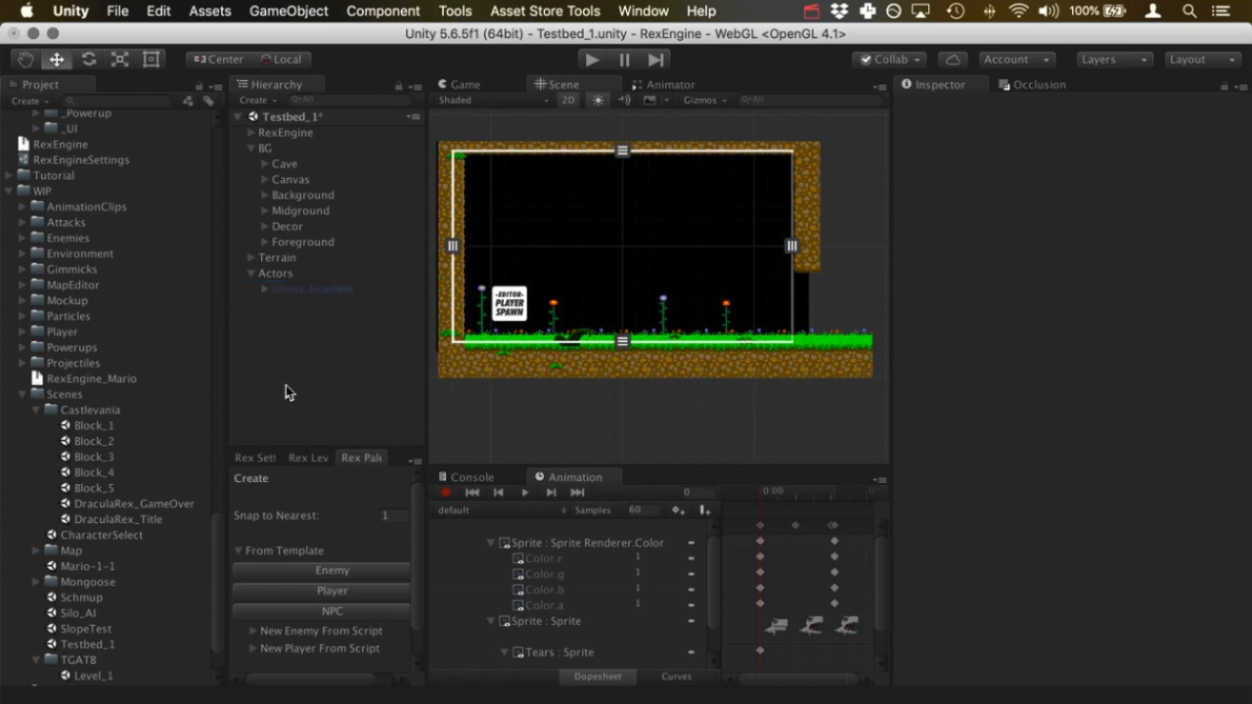
pyautogui.click(316, 573)
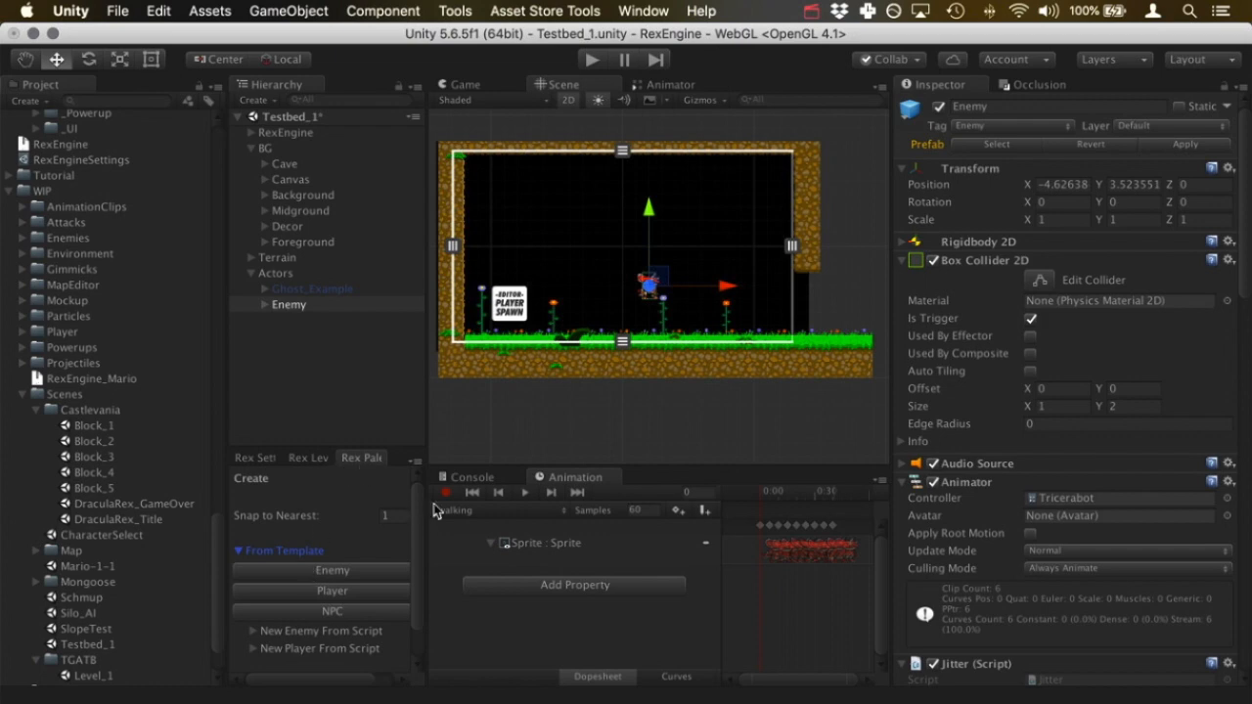
pyautogui.moveTo(431, 501); pyautogui.dragTo(569, 501)
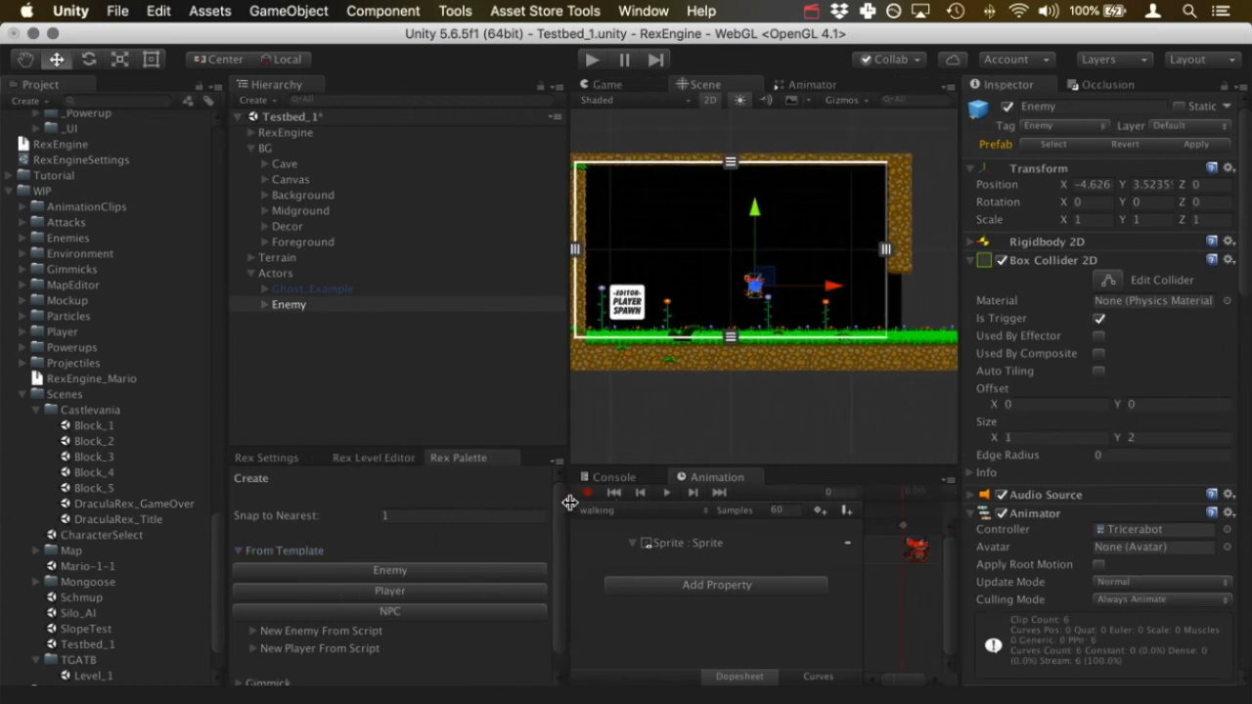
pyautogui.click(631, 9)
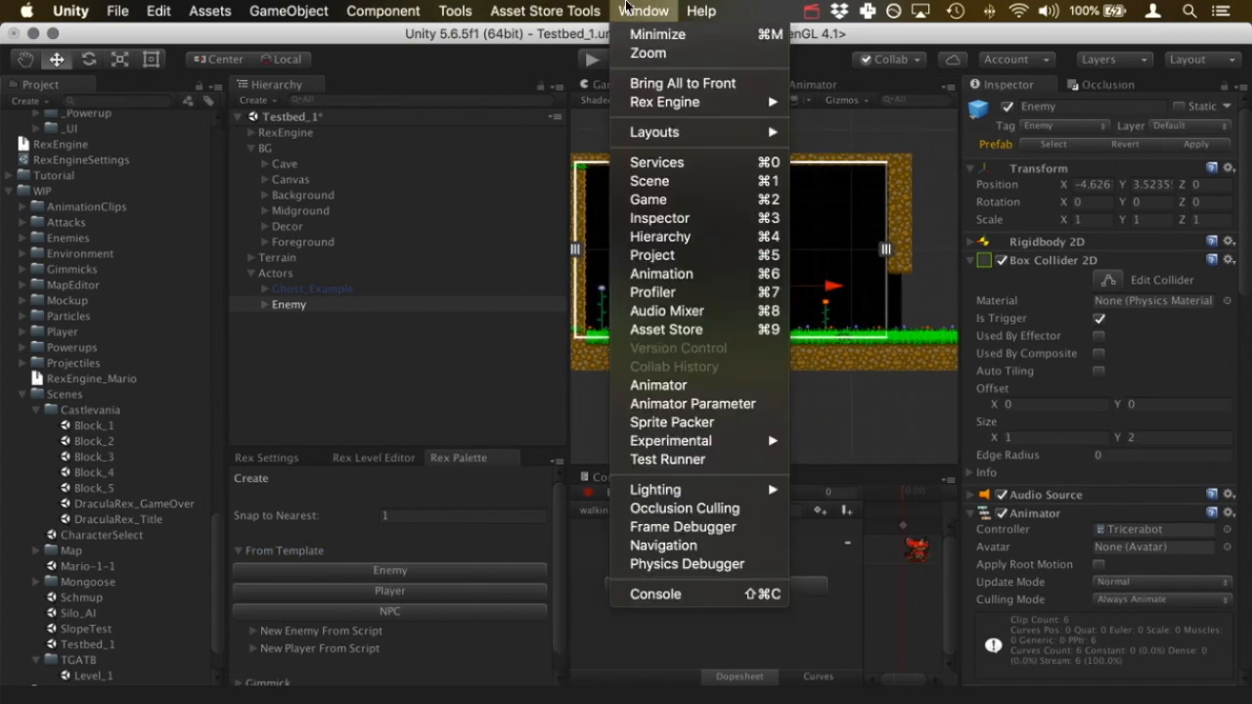
pyautogui.moveTo(673, 104)
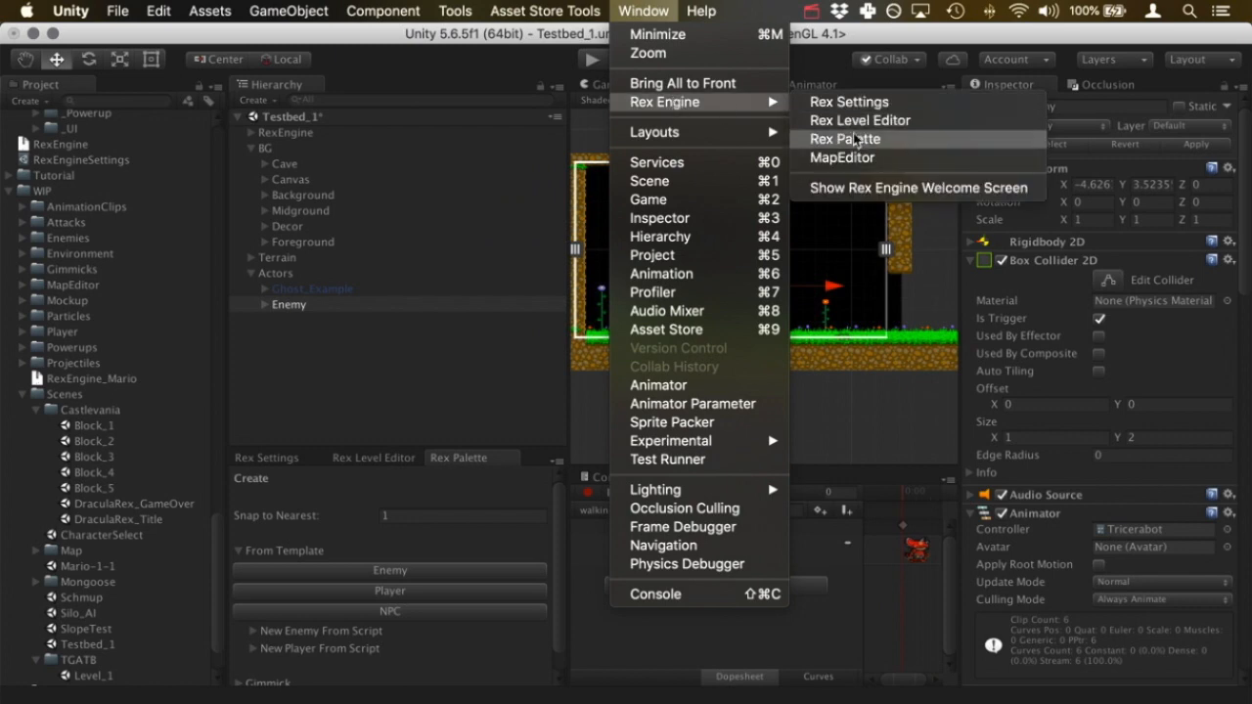
pyautogui.click(676, 8)
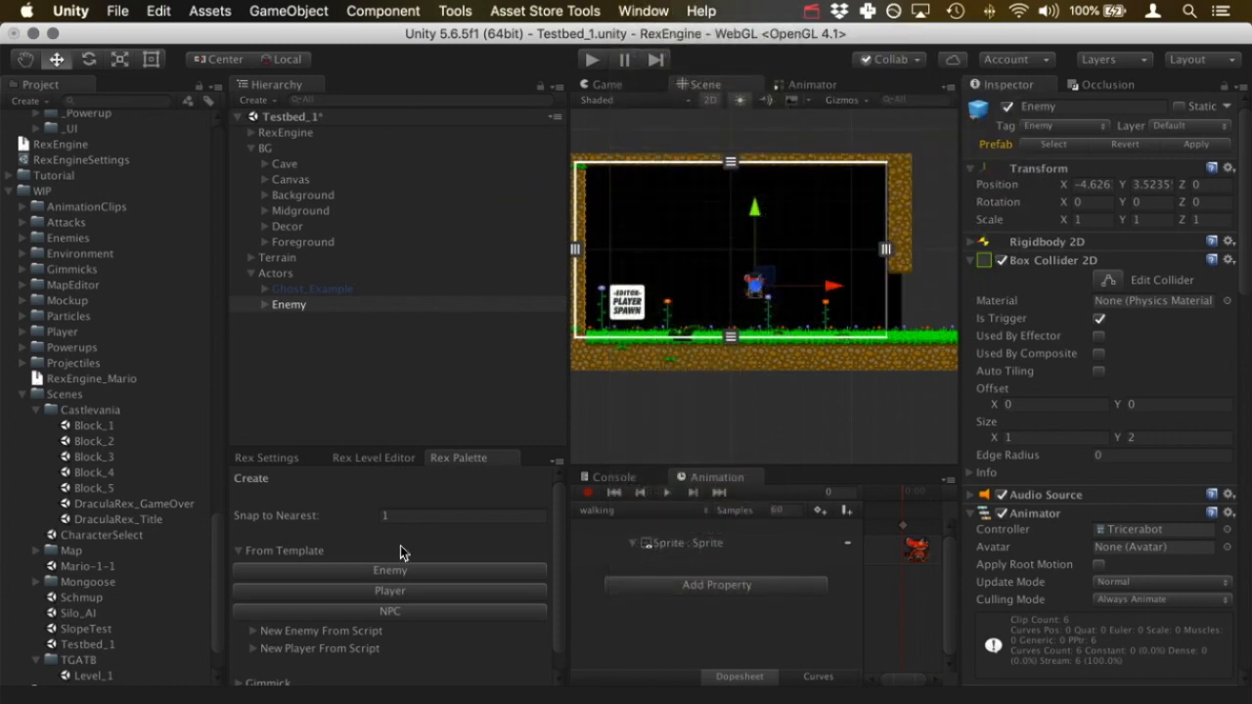
pyautogui.click(240, 551)
pyautogui.click(244, 554)
pyautogui.click(330, 402)
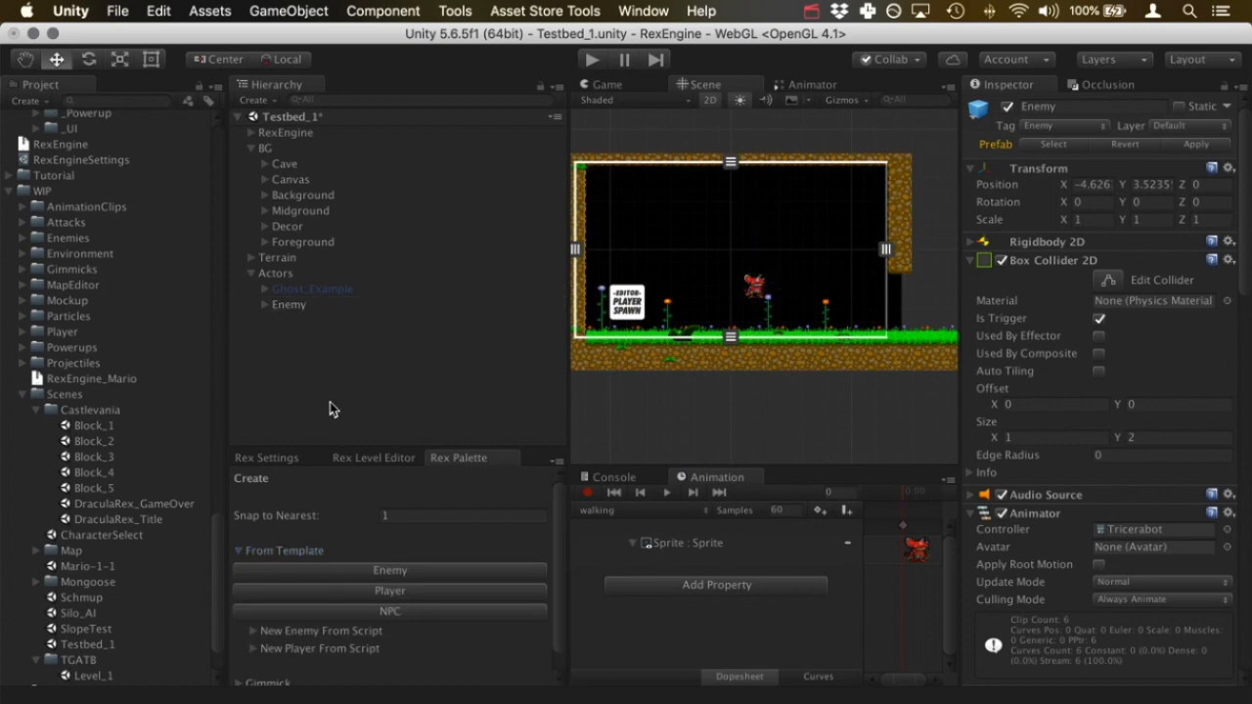
pyautogui.moveTo(575, 497); pyautogui.dragTo(398, 519)
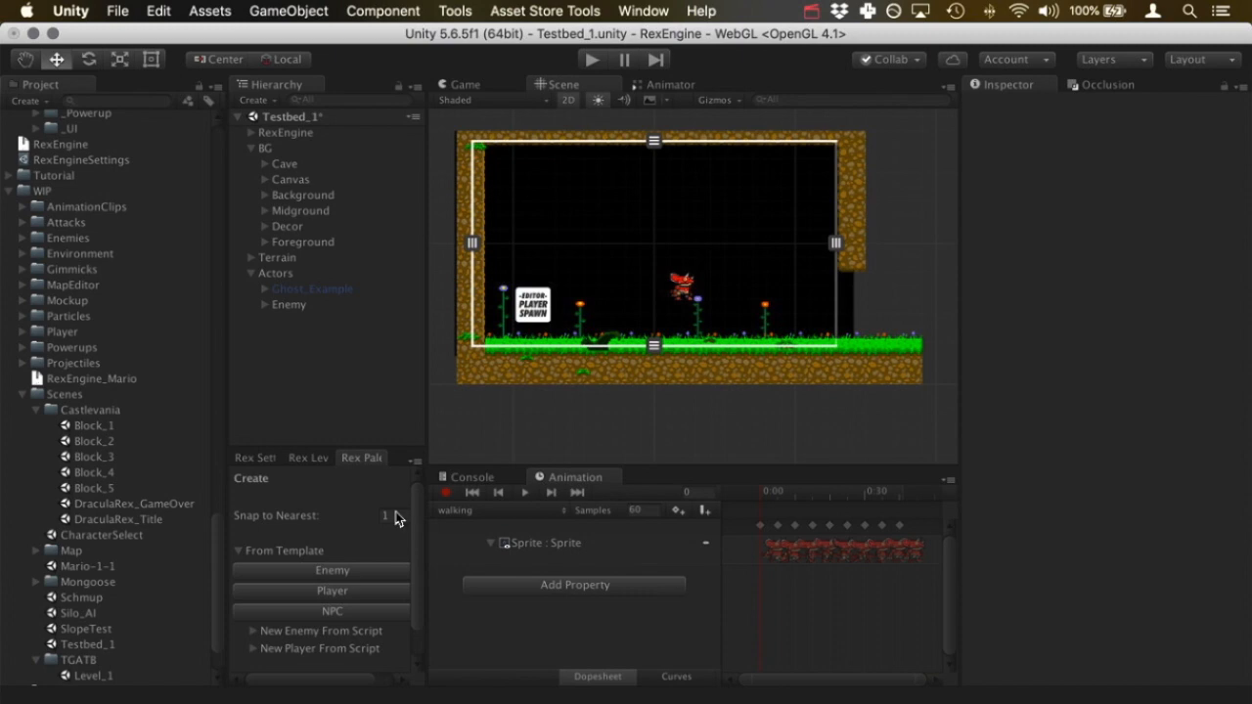
# Set the Animator controller of the new Enemy object to None
pyautogui.click(289, 304)
pyautogui.scroll(2, 668, 290)
pyautogui.scroll(5, 670, 291)
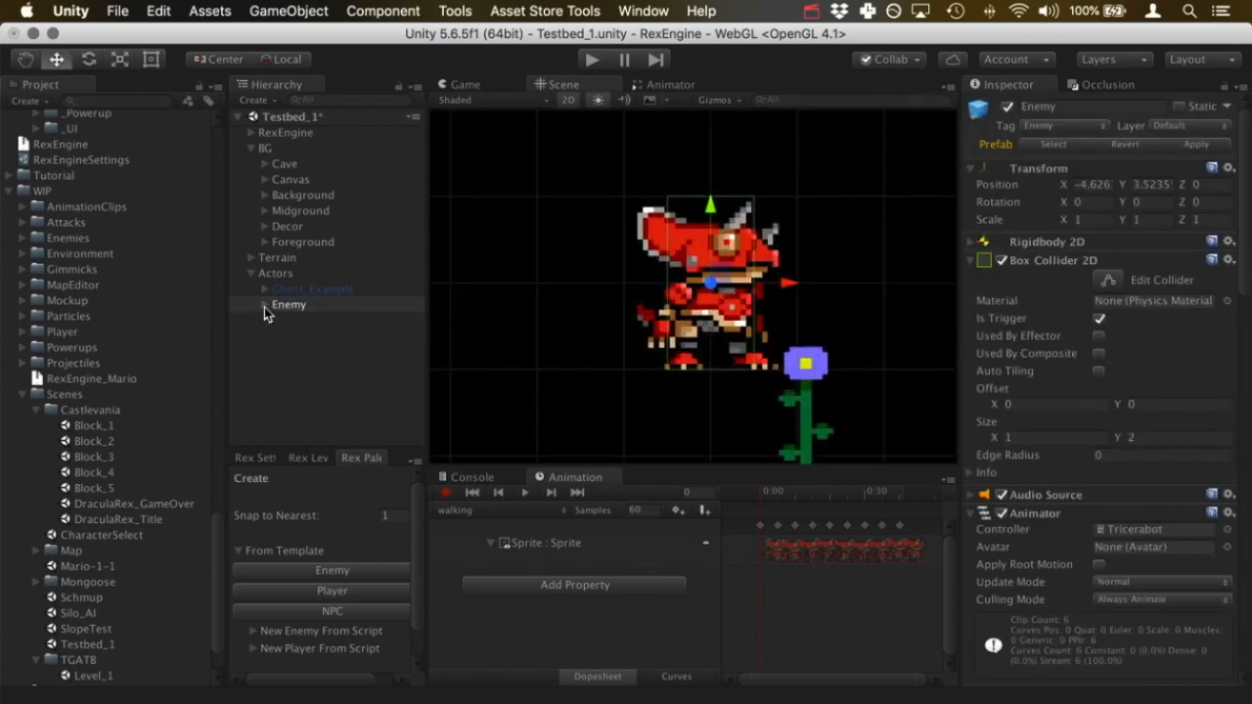
pyautogui.click(264, 305)
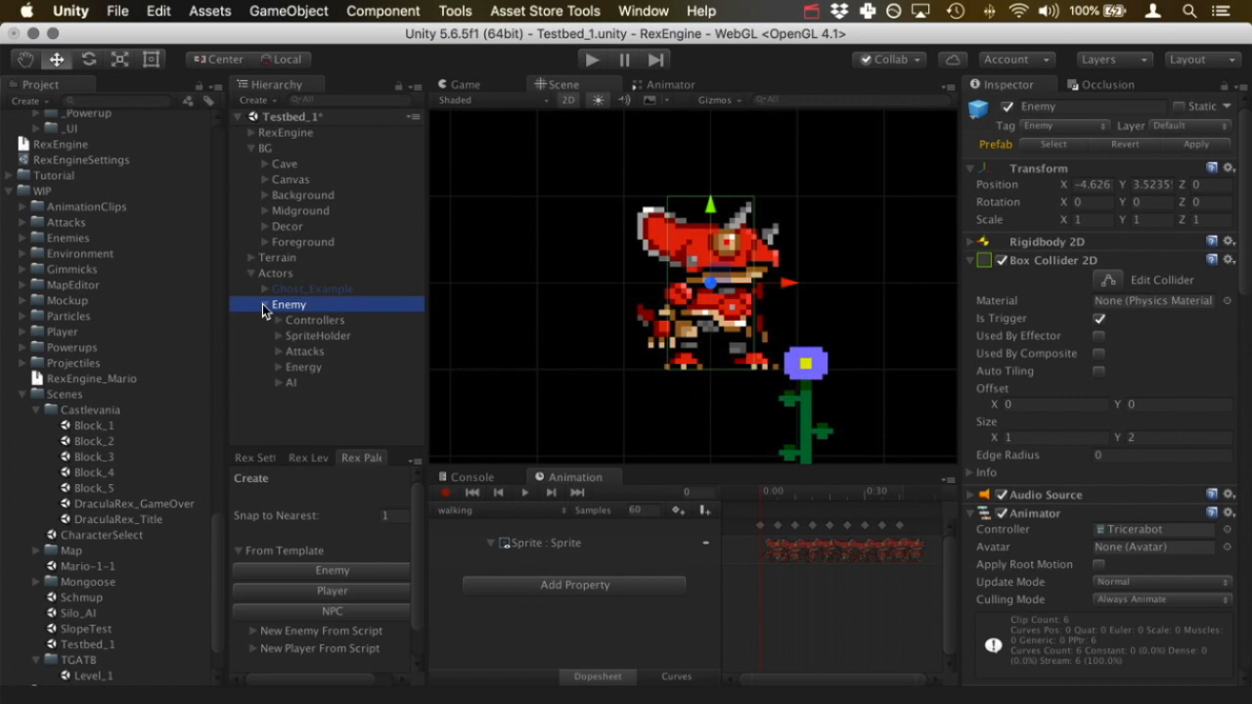
pyautogui.scroll(-5, 1146, 497)
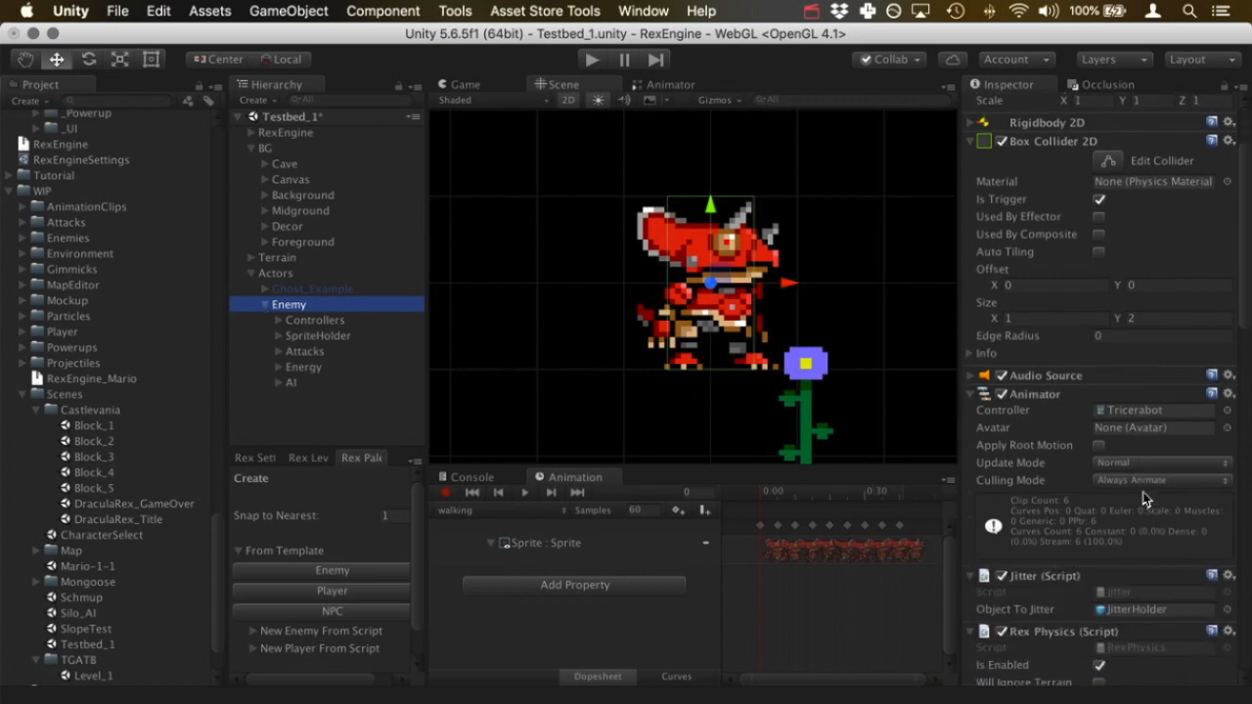
pyautogui.scroll(-2, 1145, 497)
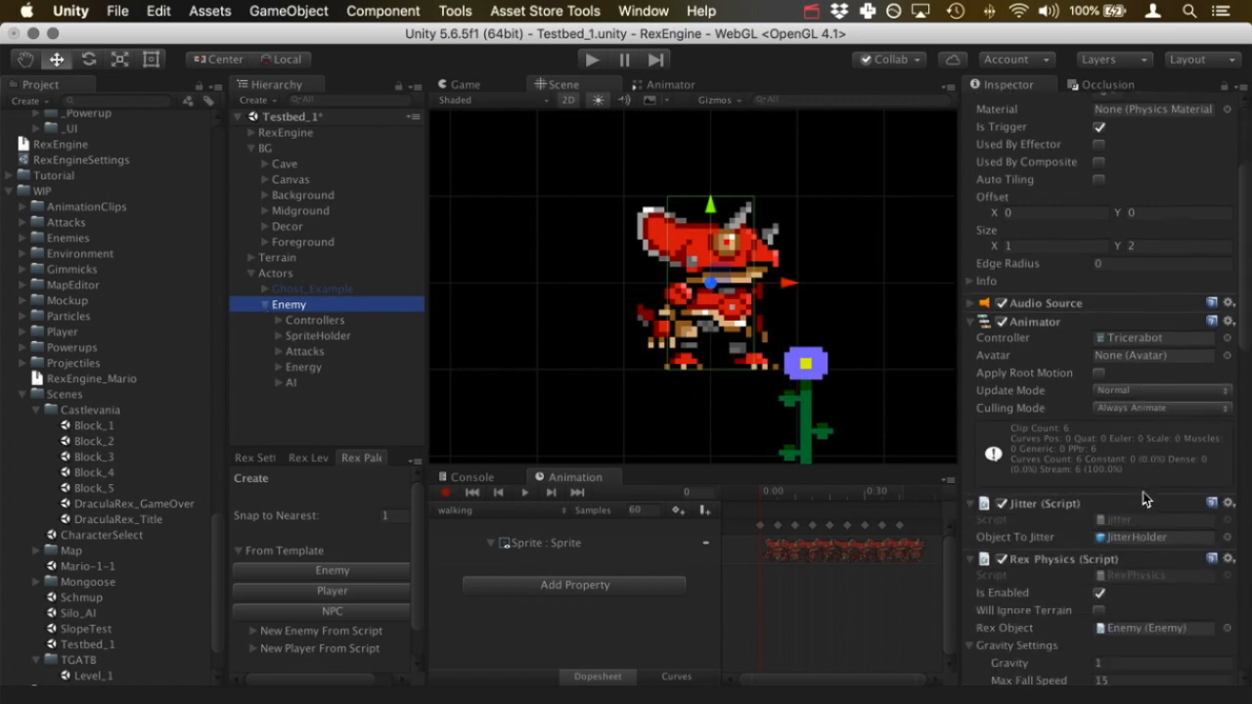
pyautogui.click(1229, 338)
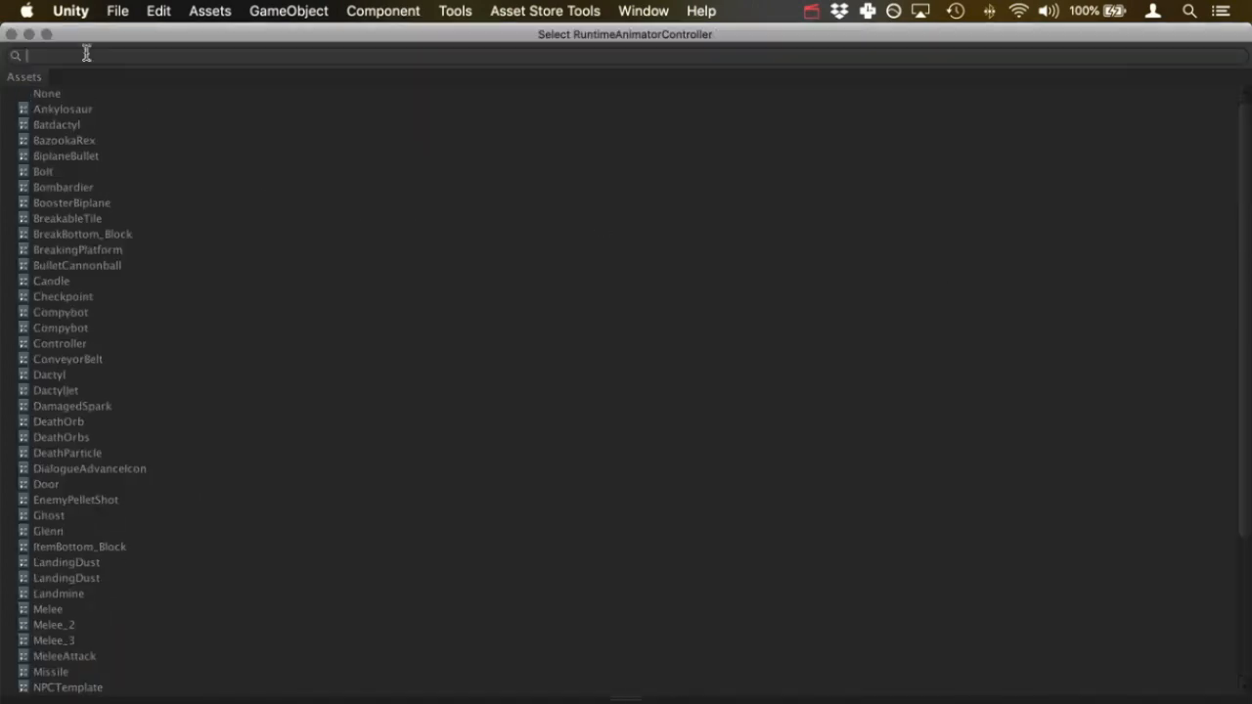
pyautogui.doubleClick(47, 93)
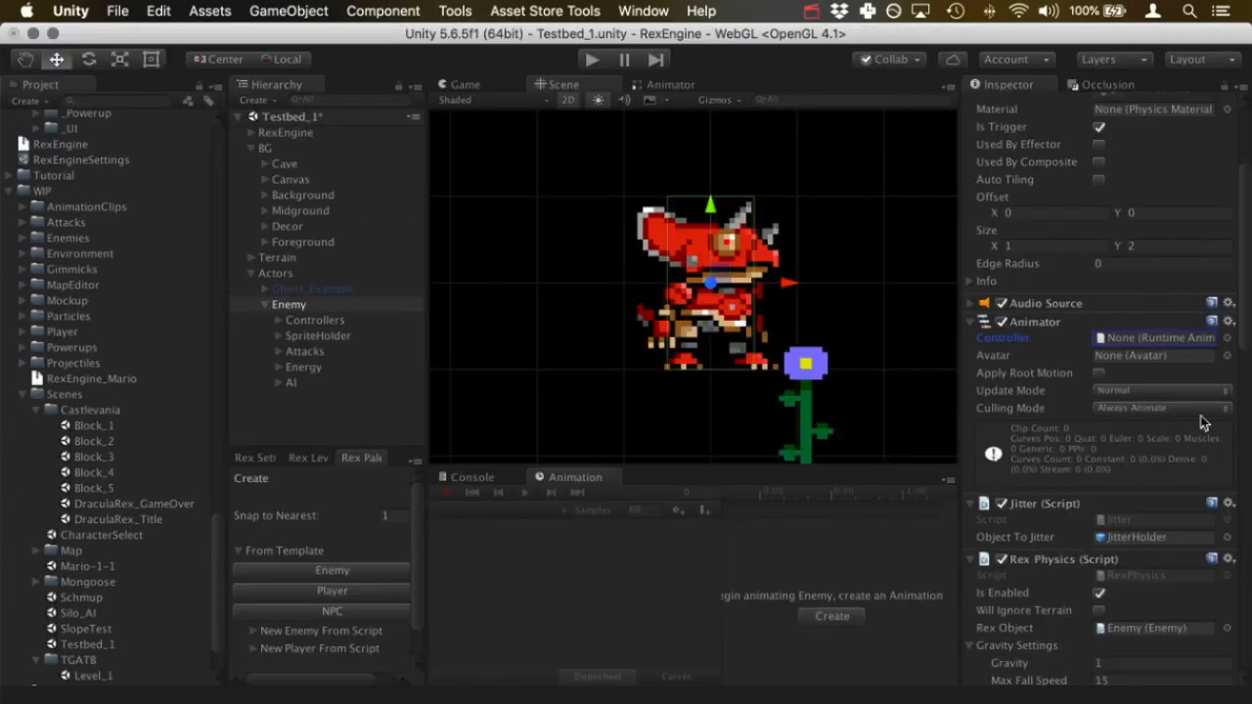
# Expand the Enemy's SpriteHolder, JitterHolder and Sprites objects and select the nested Sprite object
pyautogui.click(278, 335)
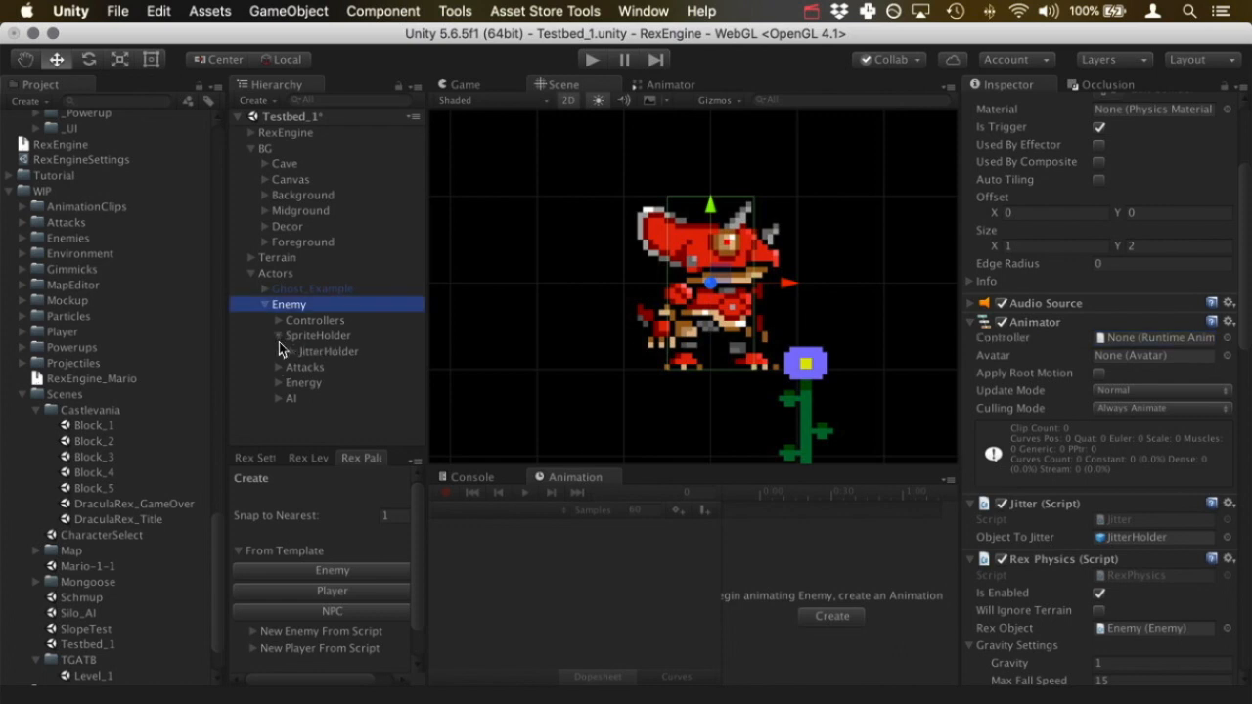
pyautogui.click(292, 351)
pyautogui.click(305, 367)
pyautogui.click(344, 382)
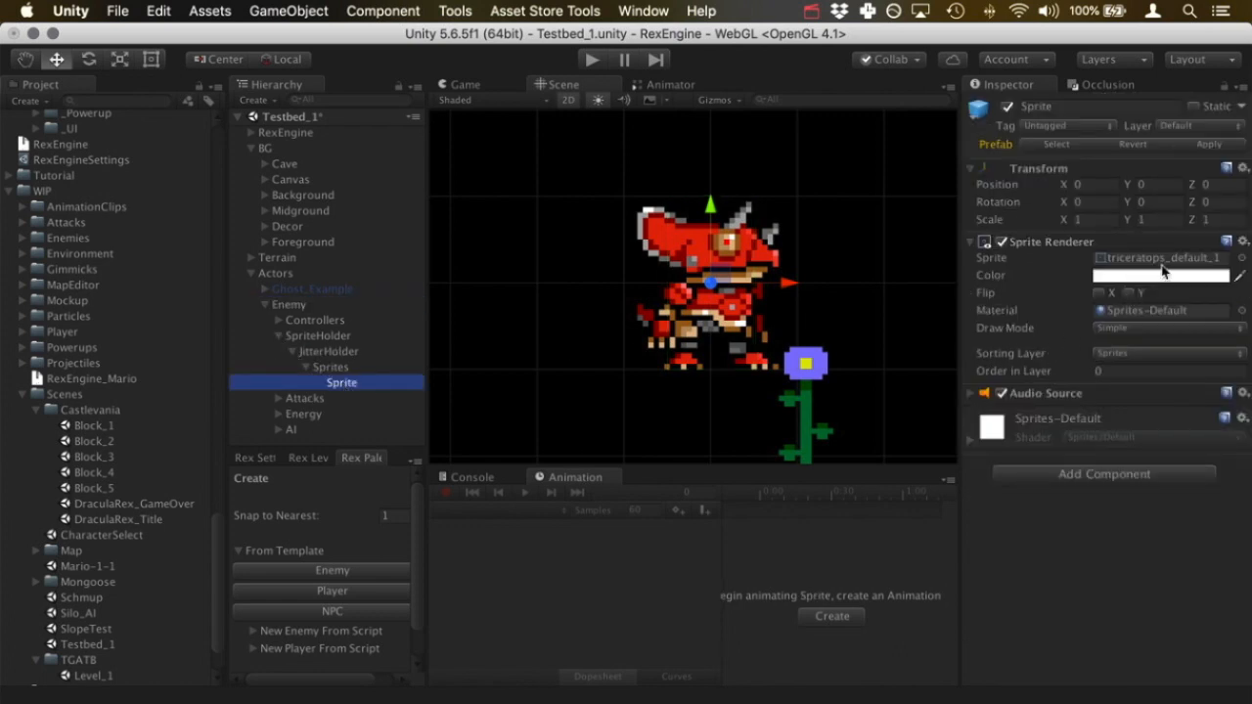
pyautogui.scroll(-3, 101, 456)
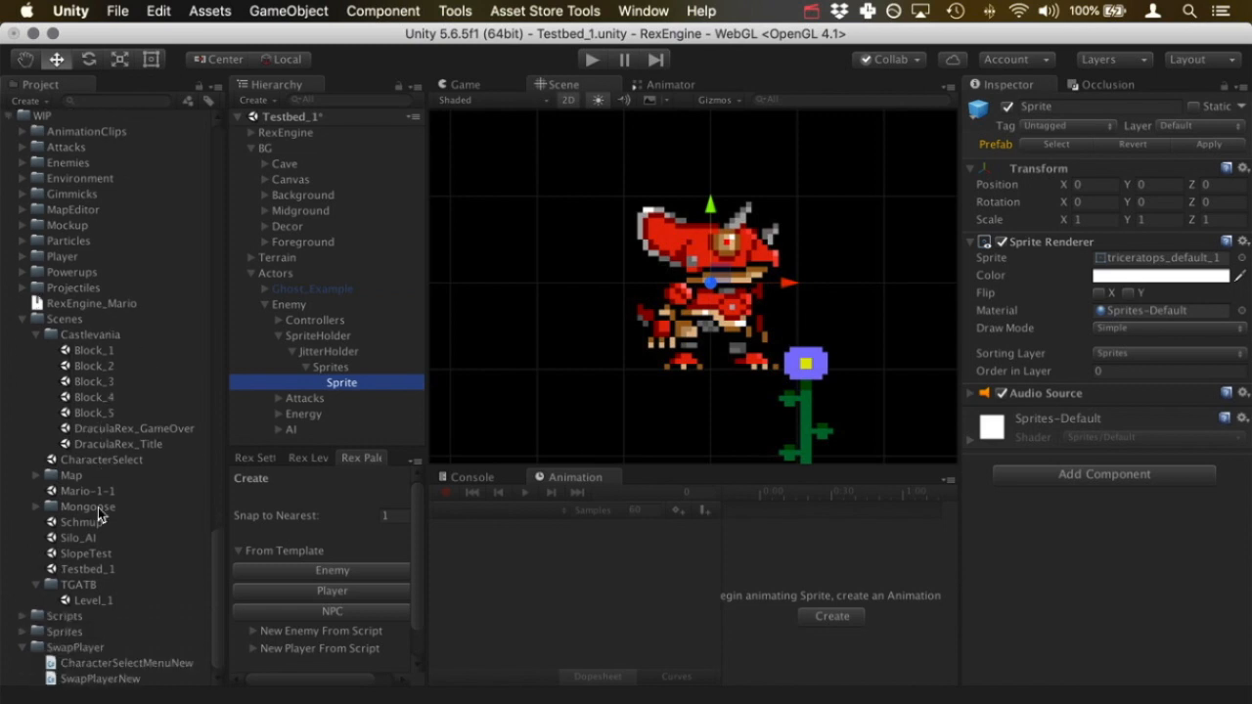
pyautogui.click(23, 632)
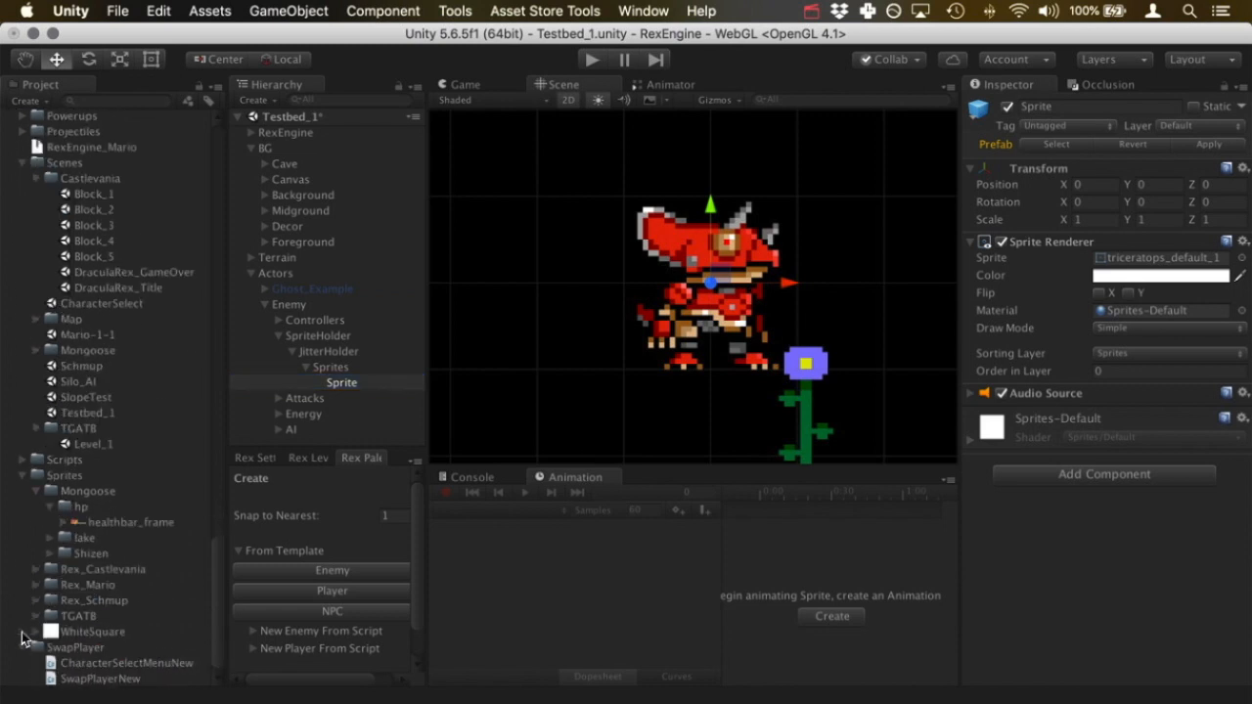
pyautogui.scroll(10, 44, 450)
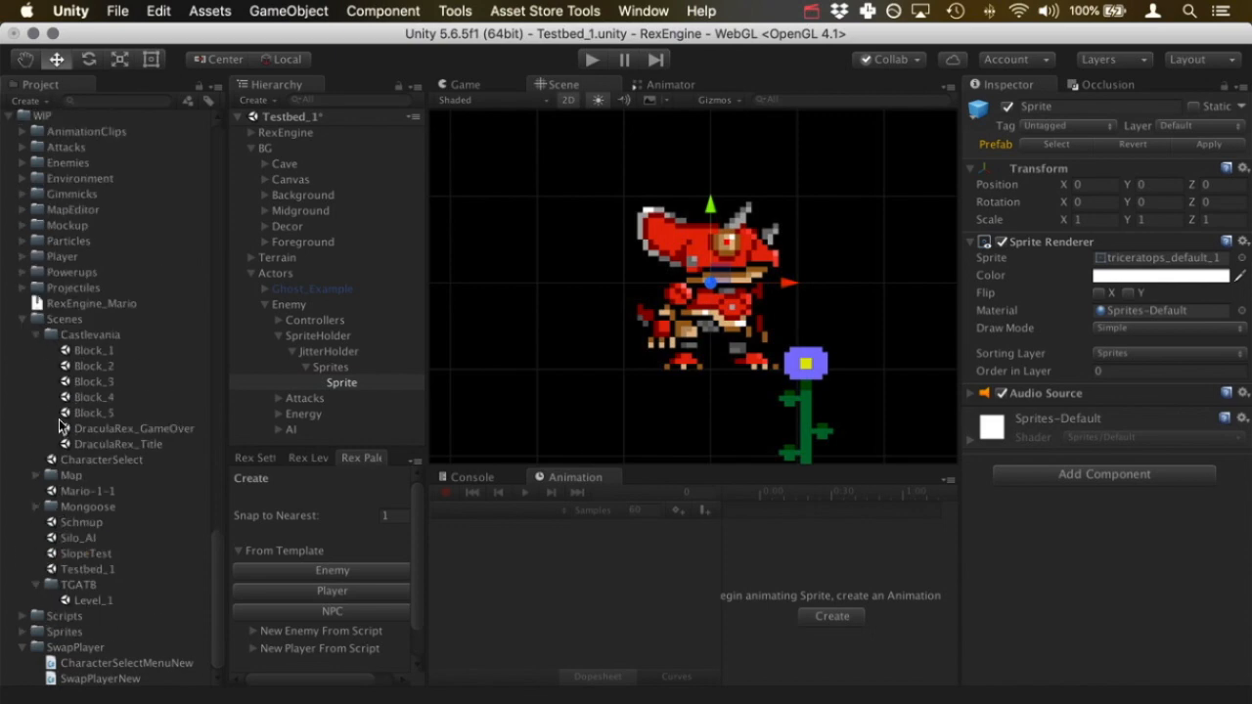
# Assign ghost_default_1 from the RexEngine Ghost sprites folder as the sprite of the Enemy's Sprite Renderer
pyautogui.scroll(5, 58, 418)
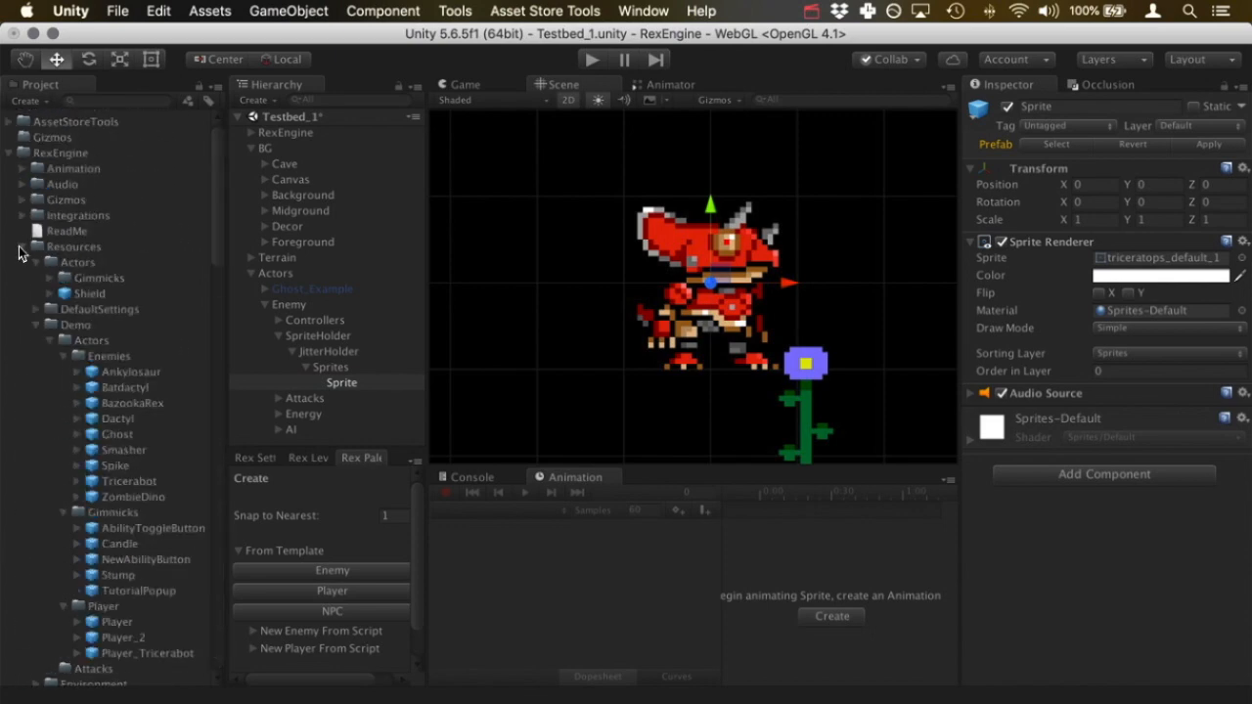
pyautogui.scroll(-5, 42, 431)
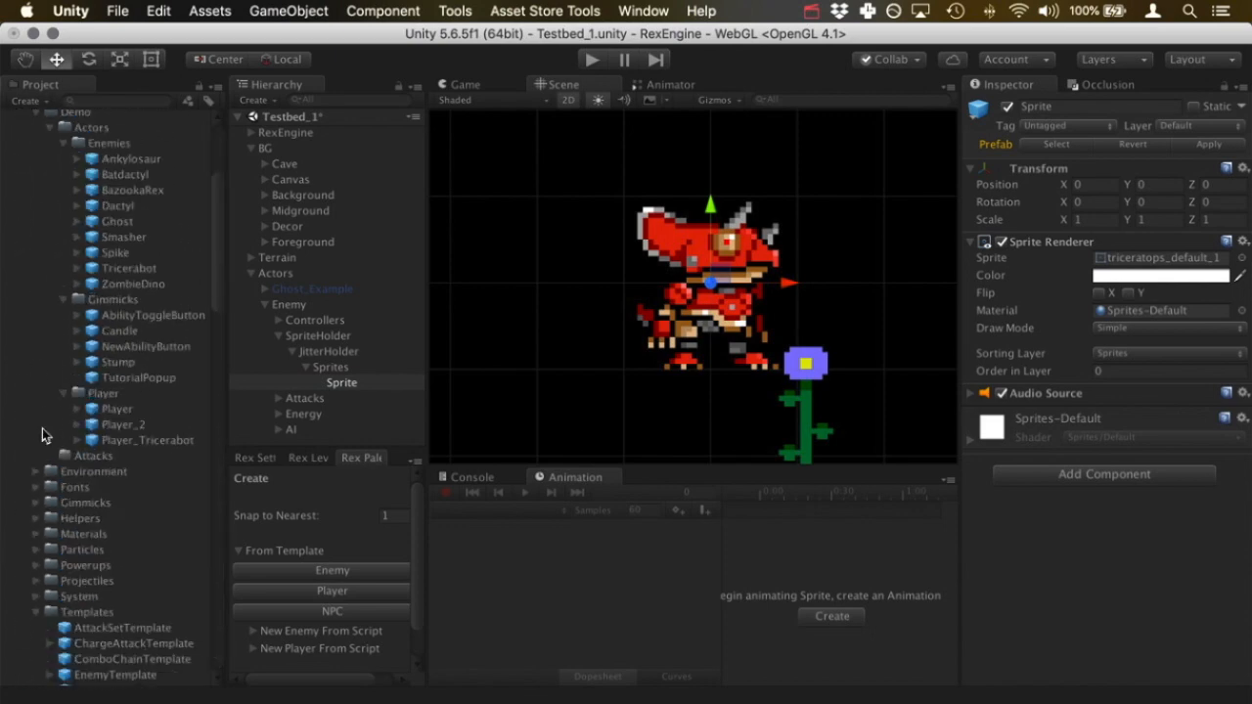
pyautogui.scroll(-5, 42, 436)
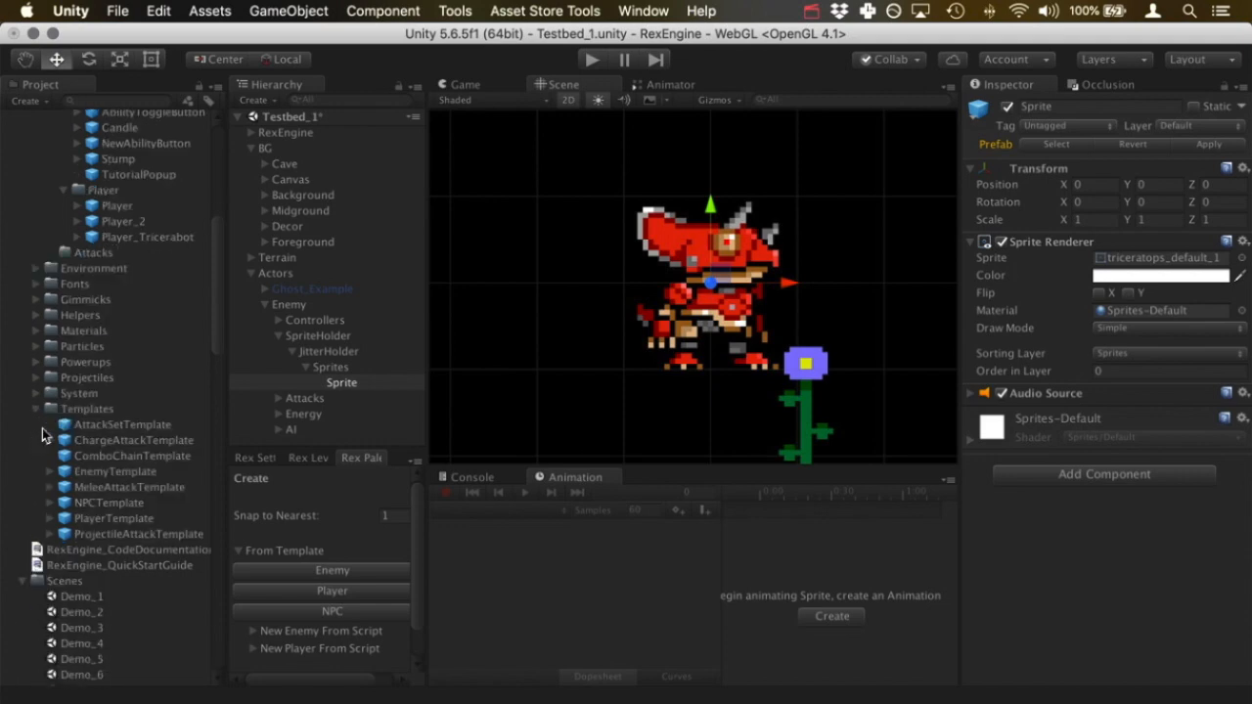
pyautogui.scroll(-10, 42, 429)
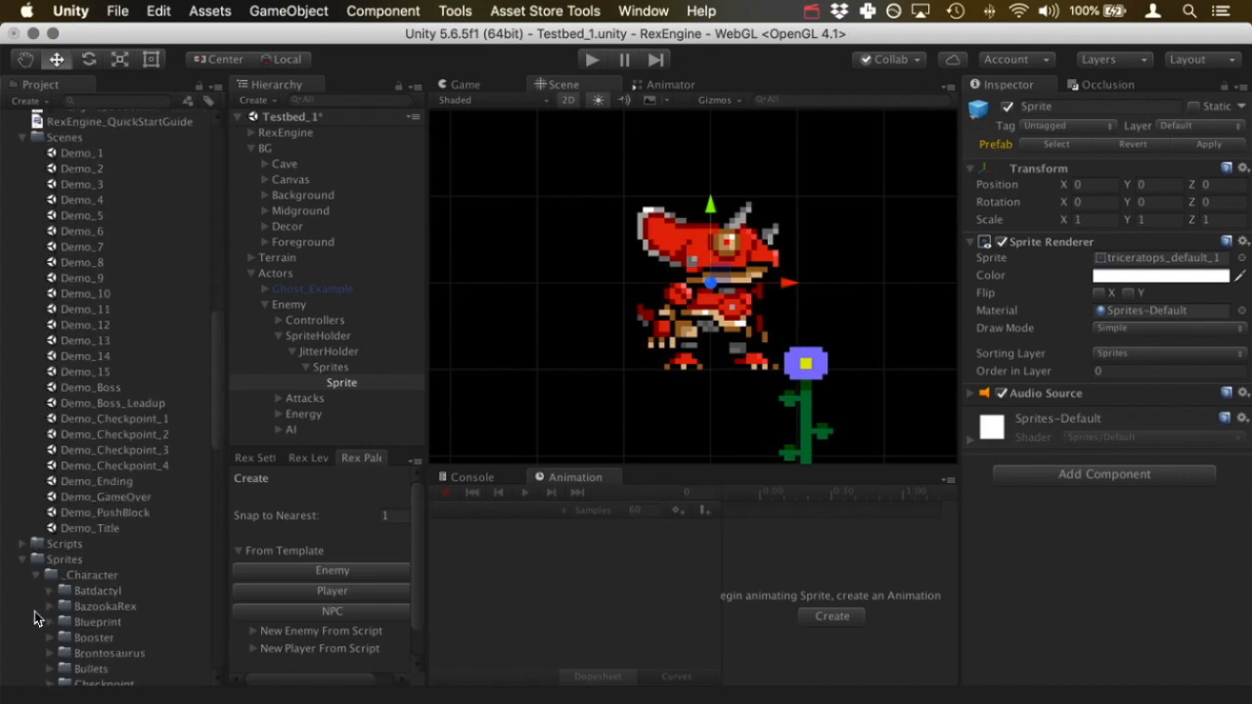
pyautogui.scroll(-2, 36, 619)
pyautogui.scroll(-5, 39, 618)
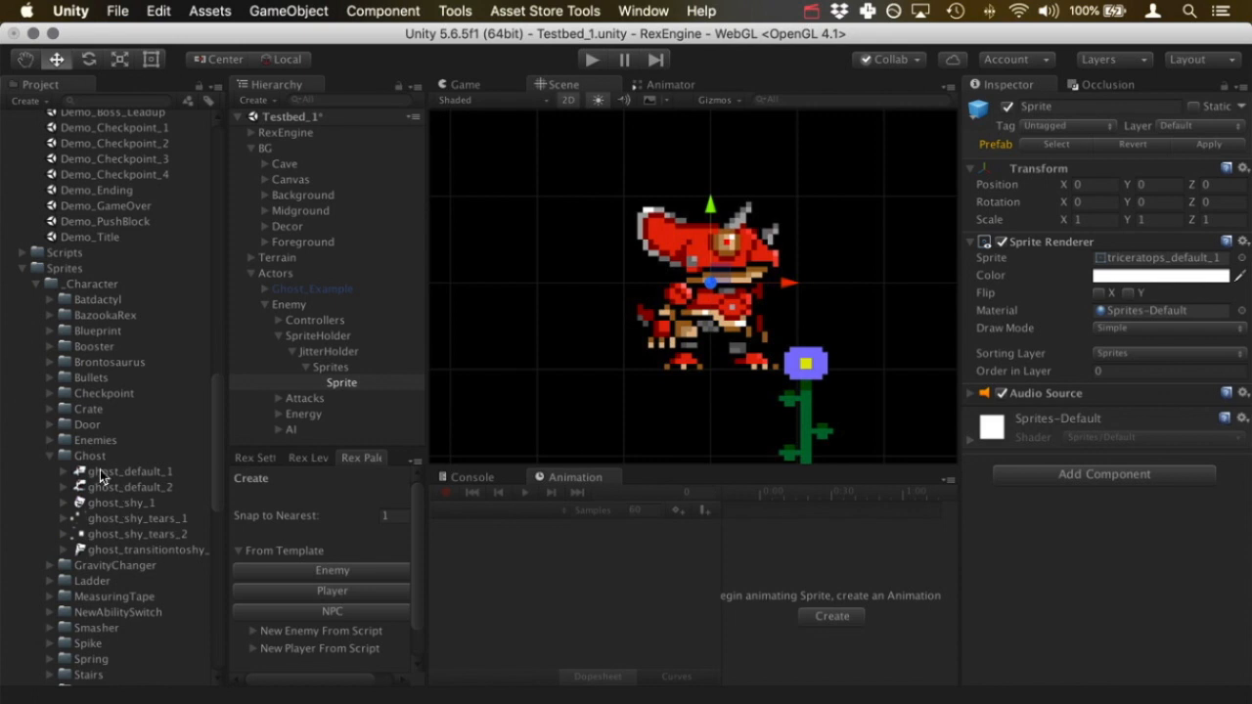
pyautogui.moveTo(98, 477); pyautogui.dragTo(1121, 266)
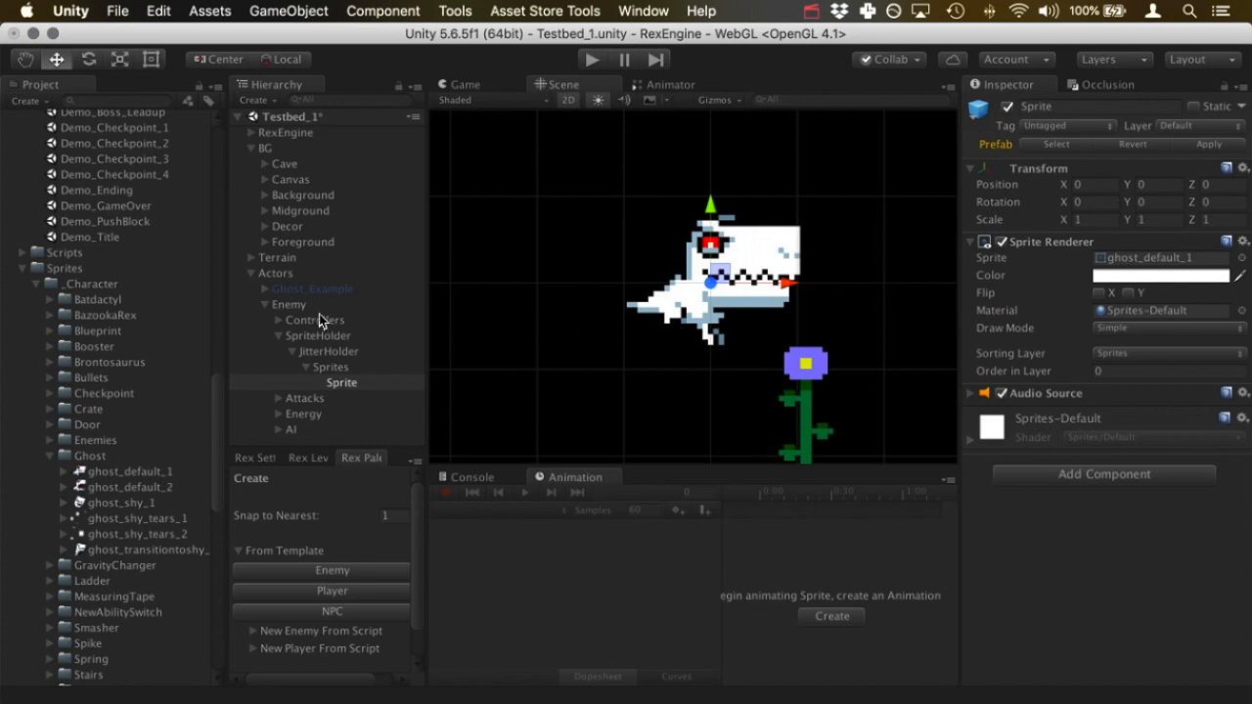
# Assign the Ghost controller from RexEngine's Animation/Clips/Ghost folder as the Animator controller of the Enemy object
pyautogui.click(289, 305)
pyautogui.scroll(-2, 1108, 529)
pyautogui.scroll(-3, 1108, 529)
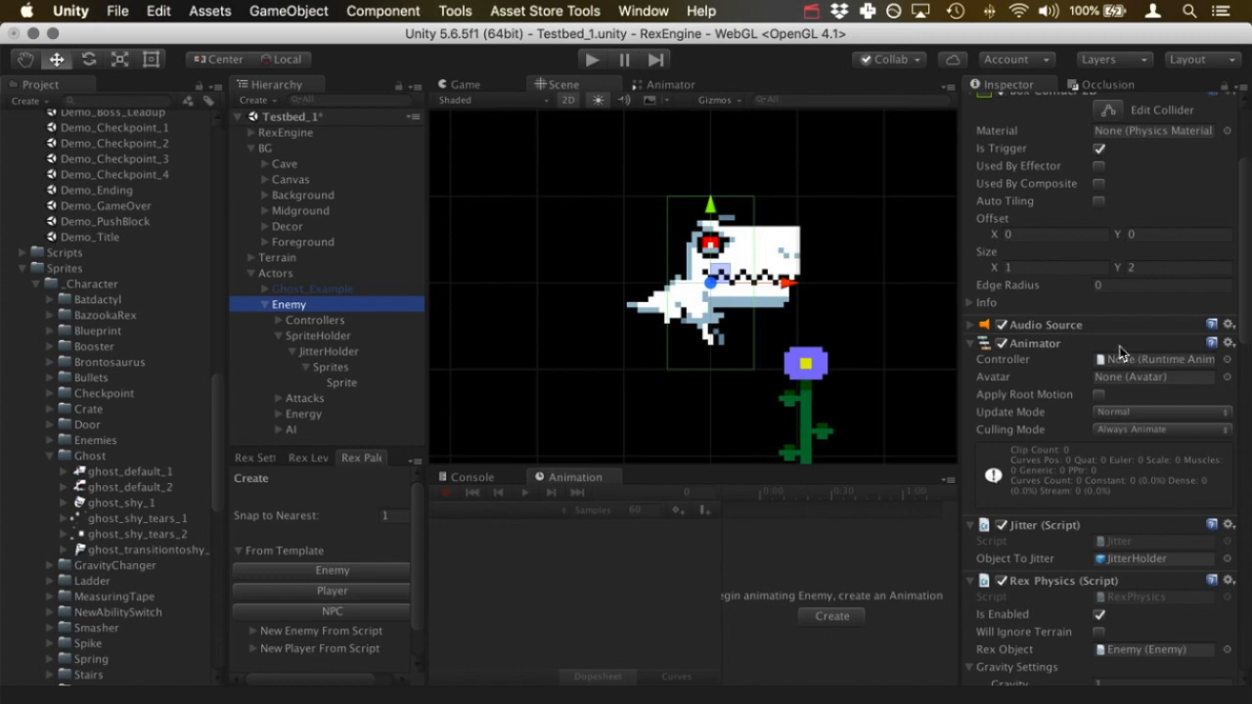
pyautogui.scroll(10, 164, 360)
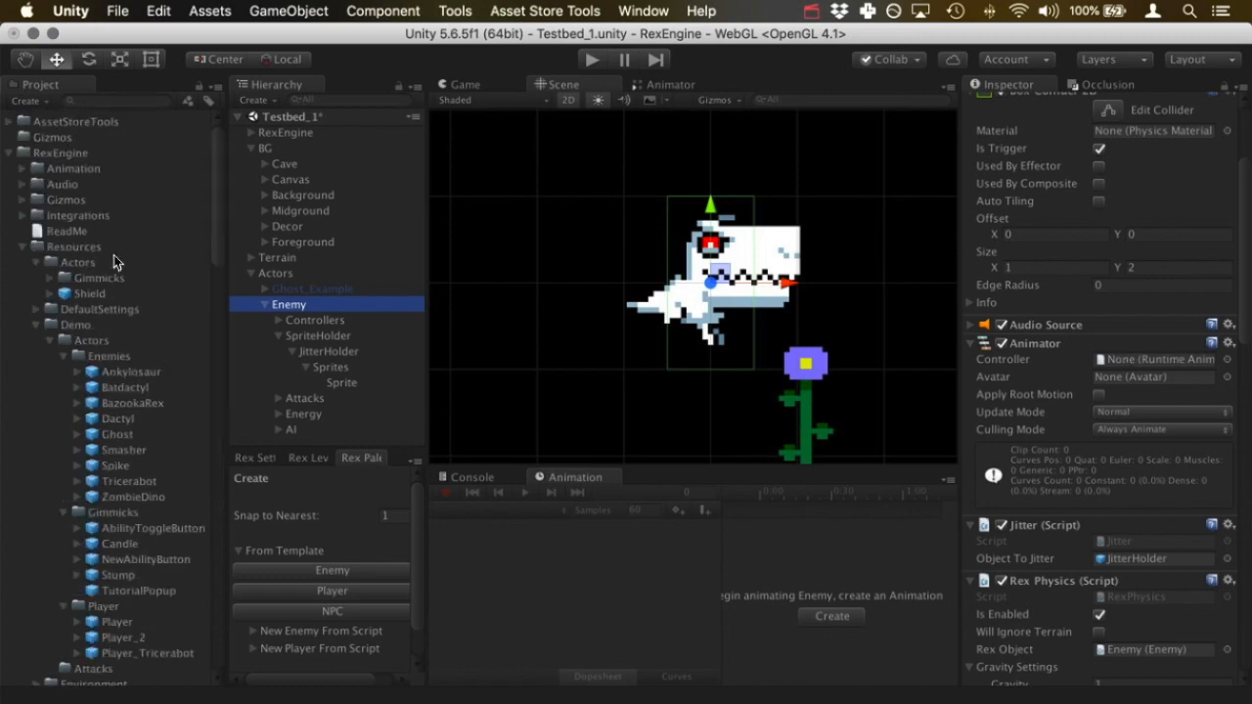
pyautogui.click(22, 168)
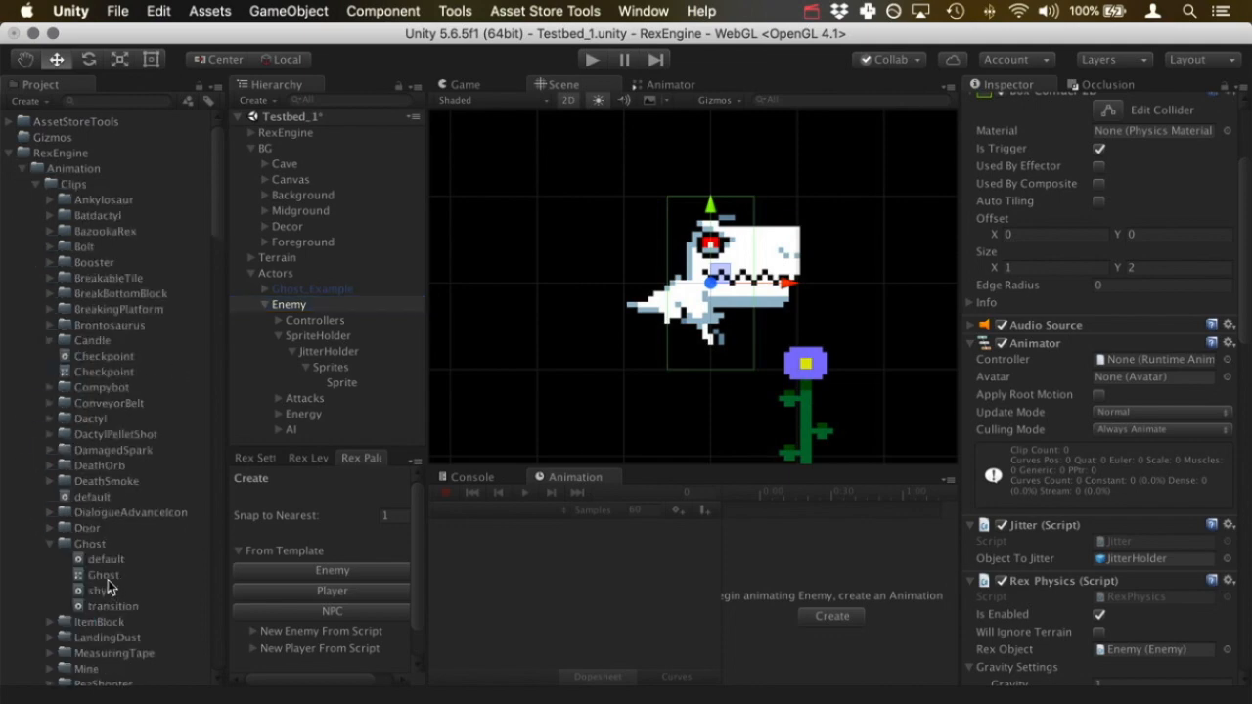
pyautogui.moveTo(103, 575); pyautogui.dragTo(1129, 360)
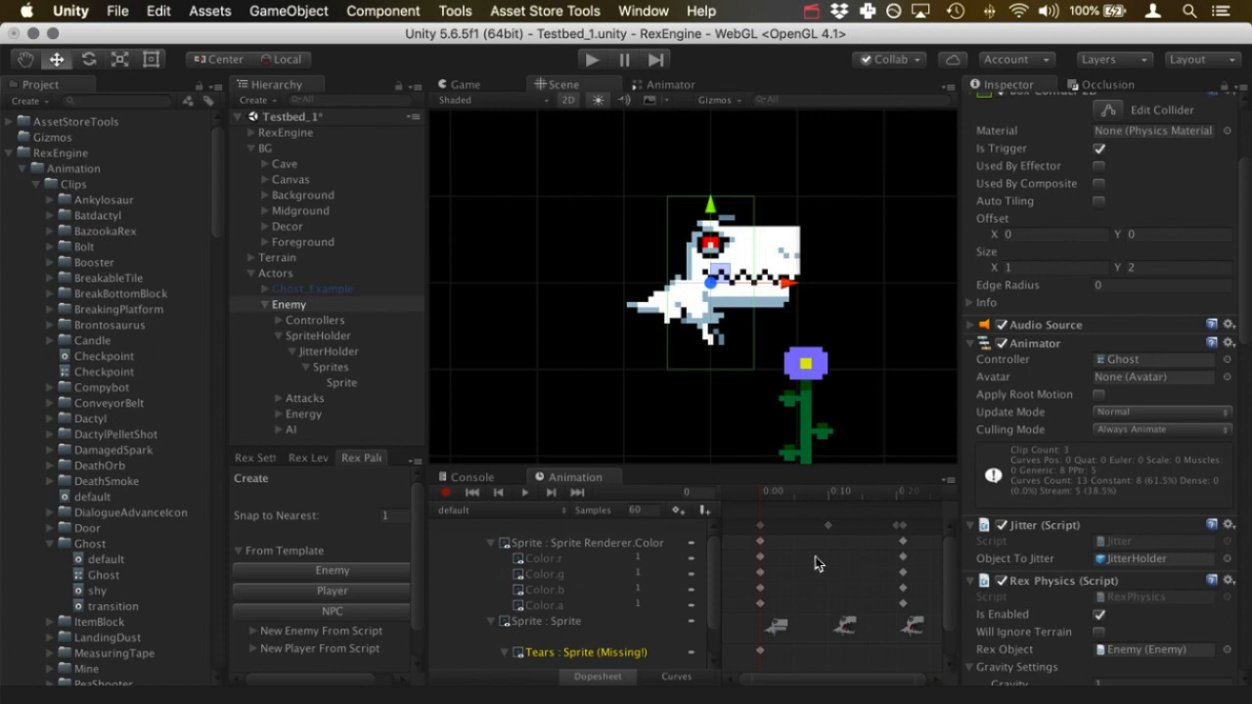
# Duplicate the Enemy's Sprite object, rename the copy Tears, and make it a child of Sprite
pyautogui.scroll(-1, 778, 538)
pyautogui.scroll(-1, 777, 545)
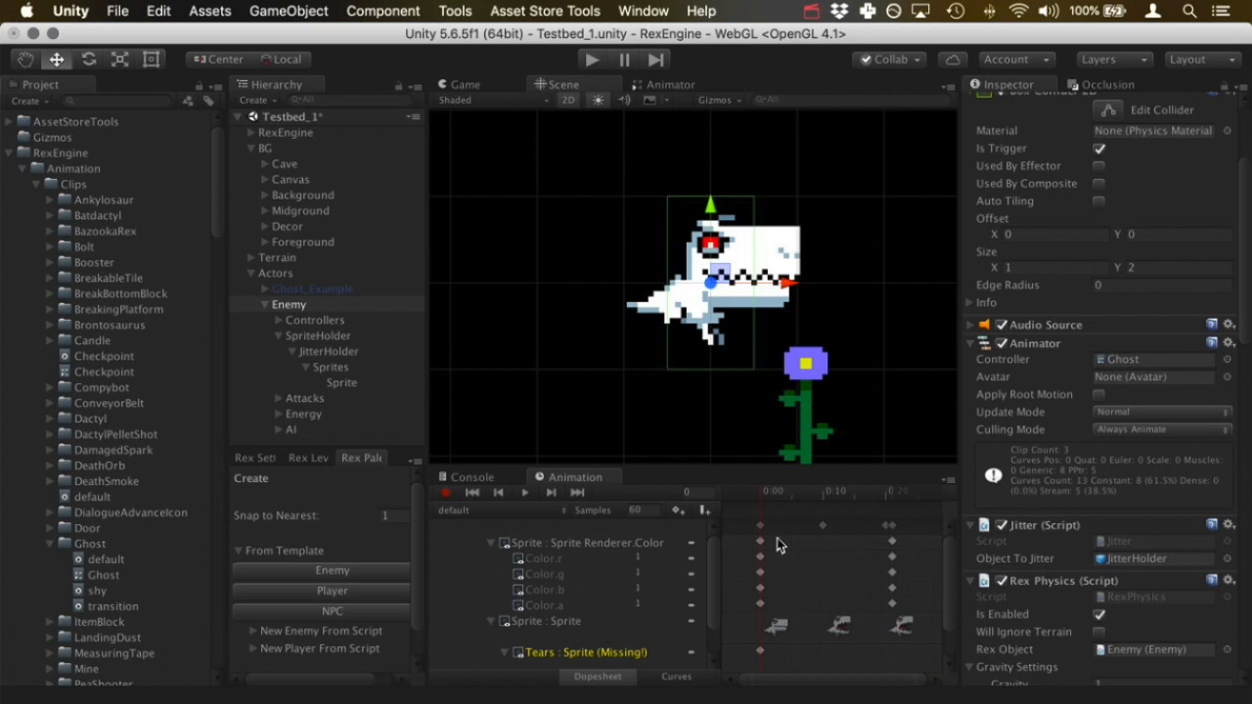
pyautogui.scroll(-1, 602, 577)
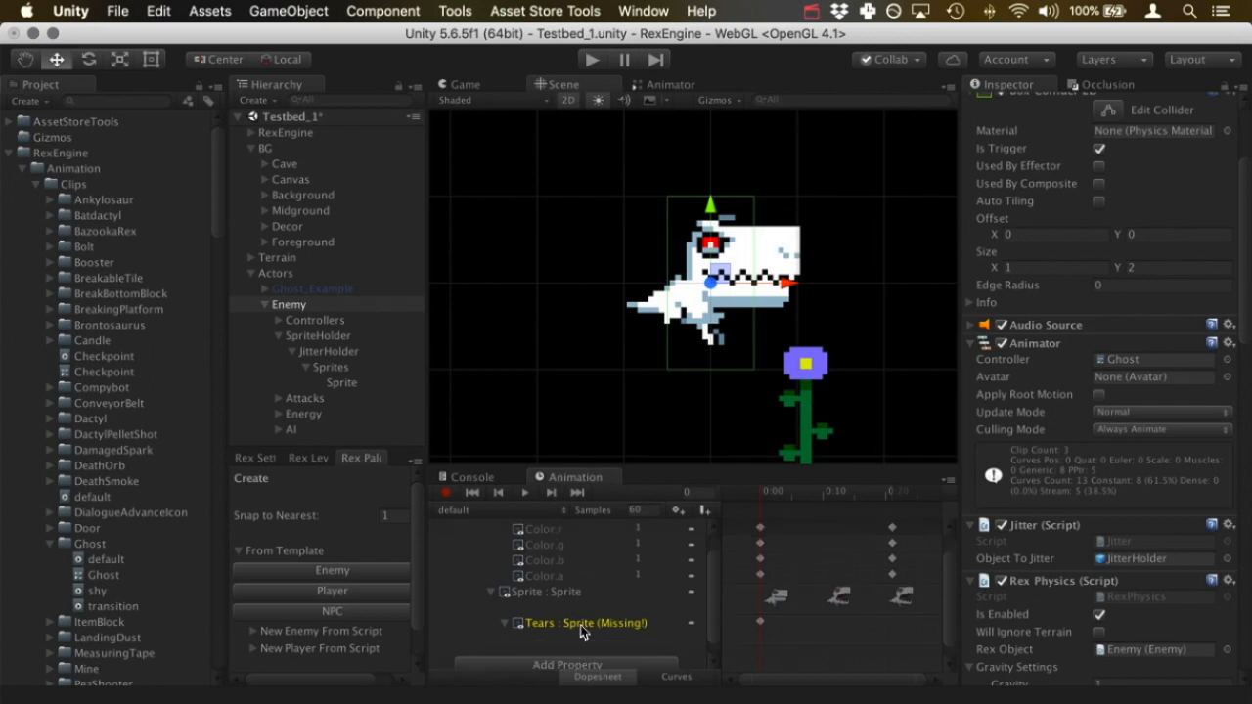
pyautogui.click(356, 386)
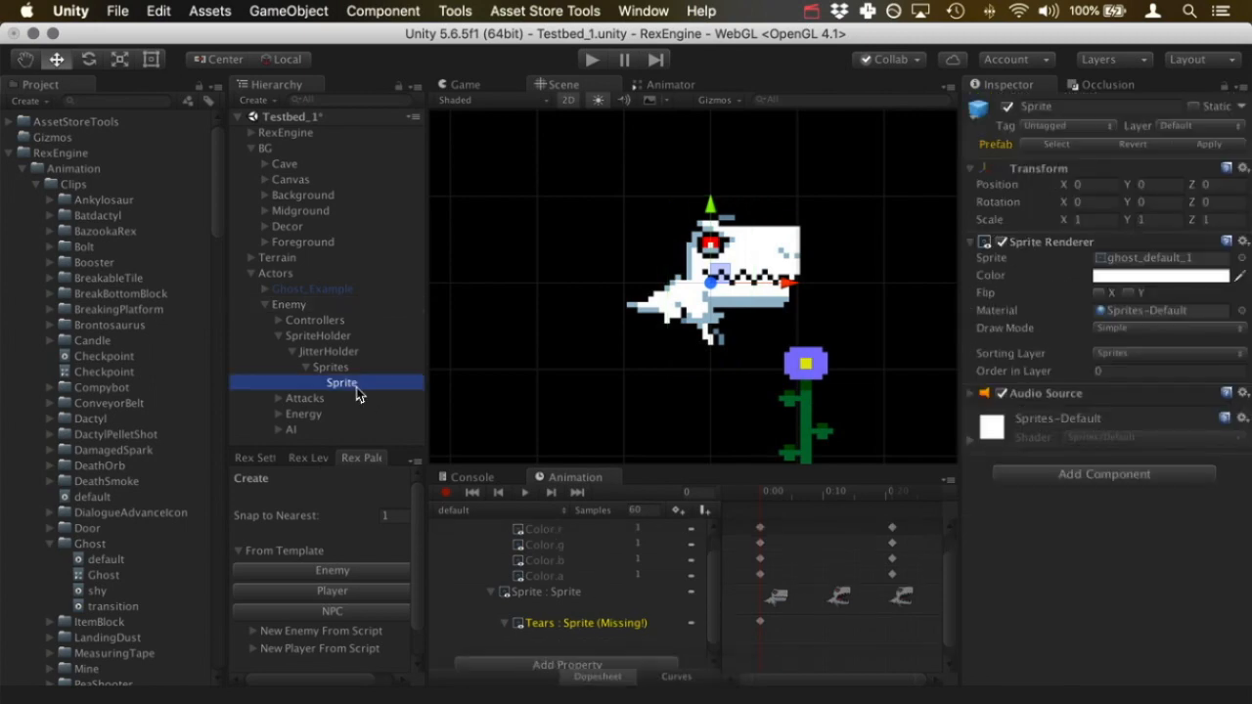
pyautogui.press('super+d')
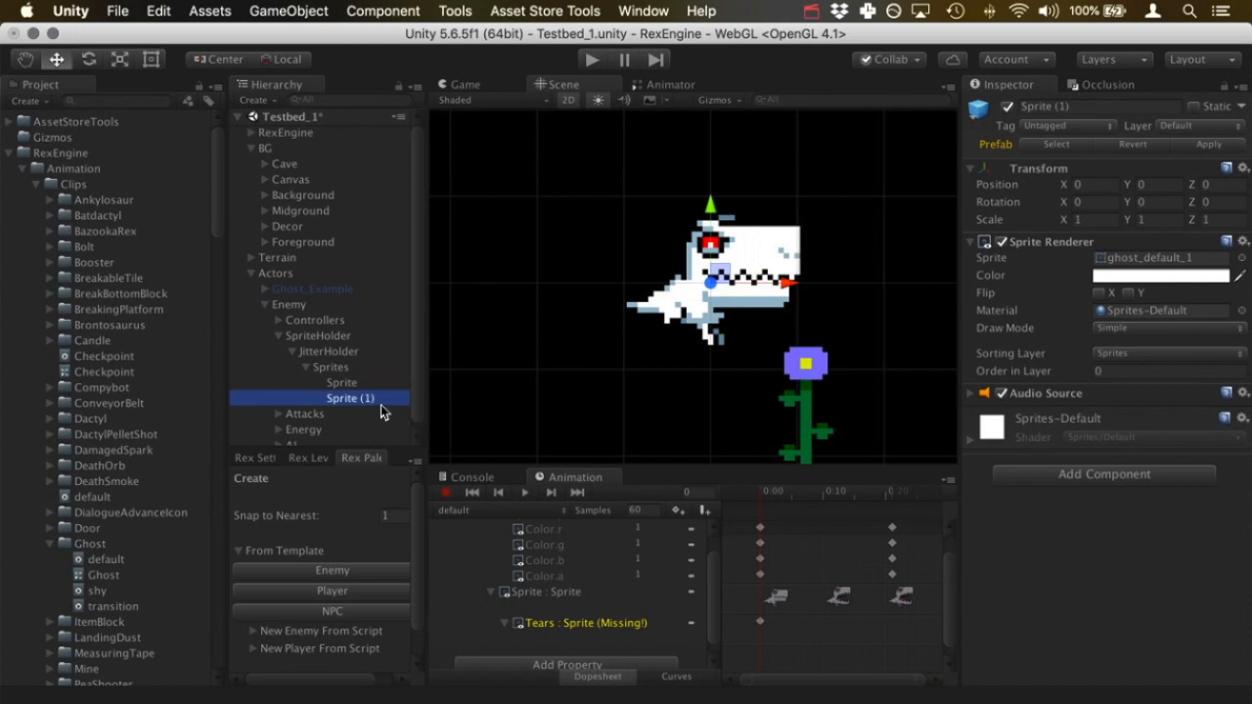
pyautogui.click(367, 399)
pyautogui.write('Tears')
pyautogui.press('Return')
pyautogui.moveTo(355, 408); pyautogui.dragTo(348, 383)
pyautogui.click(358, 385)
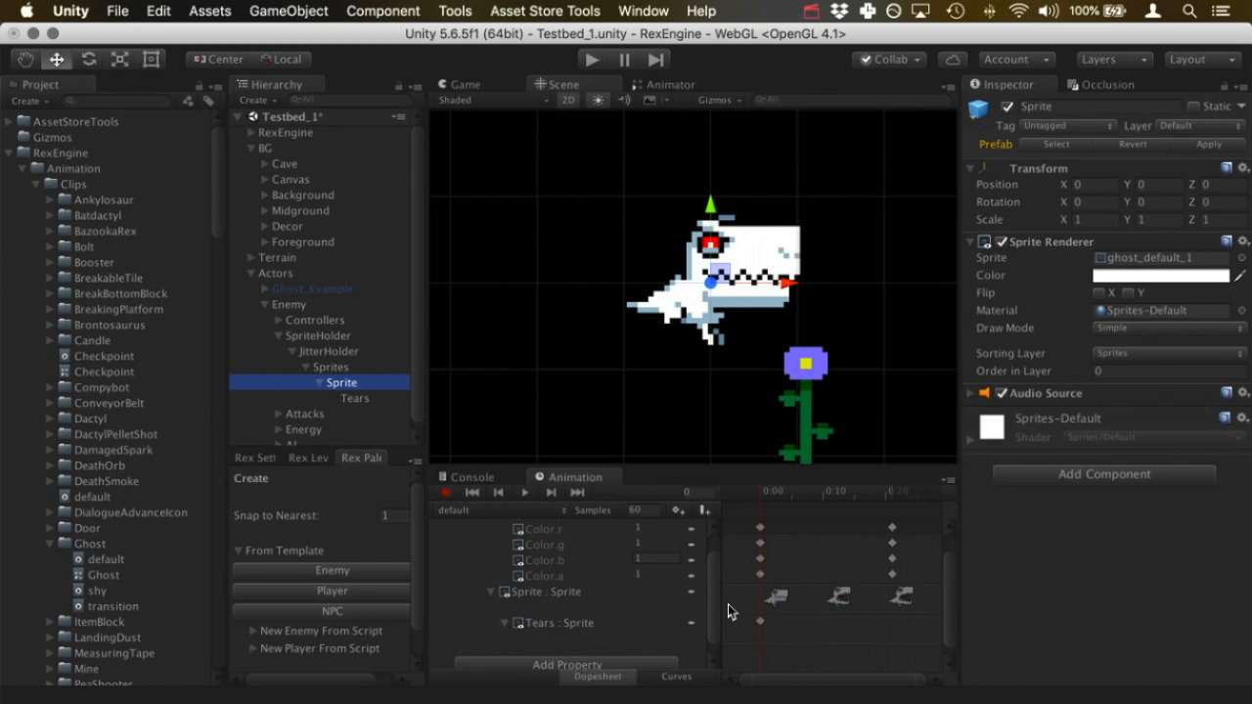
# Set the sprite of the Tears object's Sprite Renderer to None
pyautogui.click(336, 400)
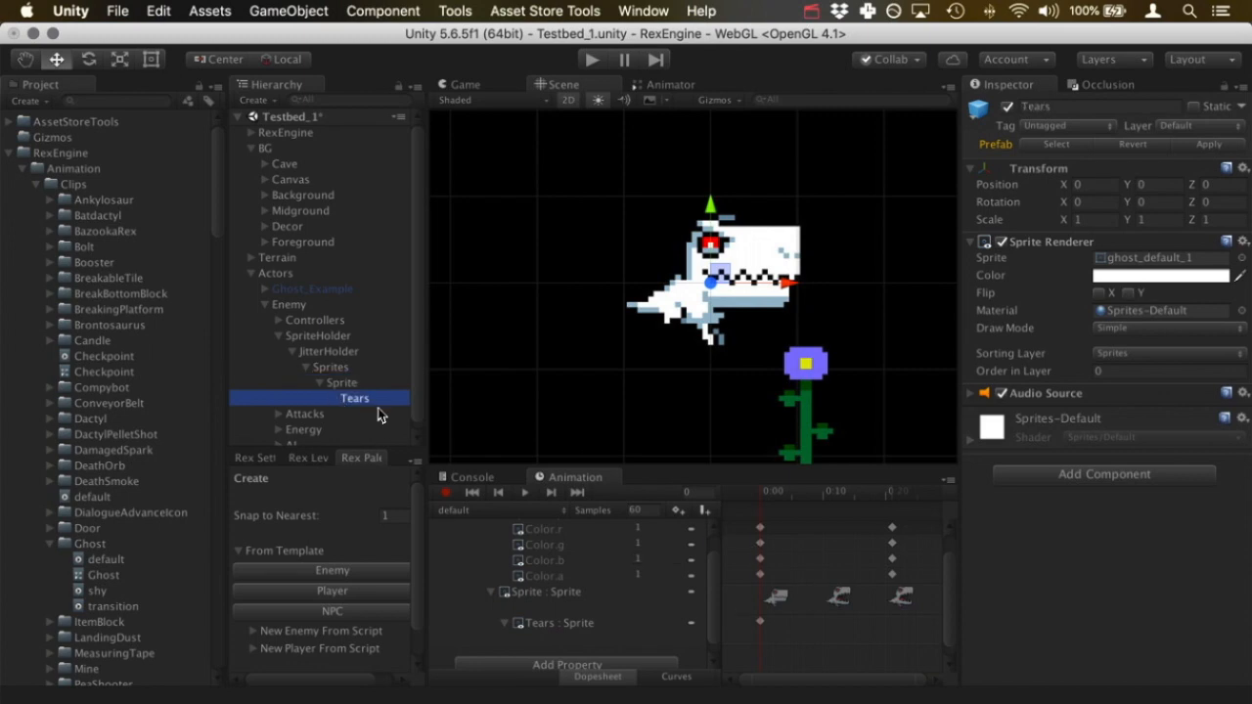
pyautogui.click(1240, 258)
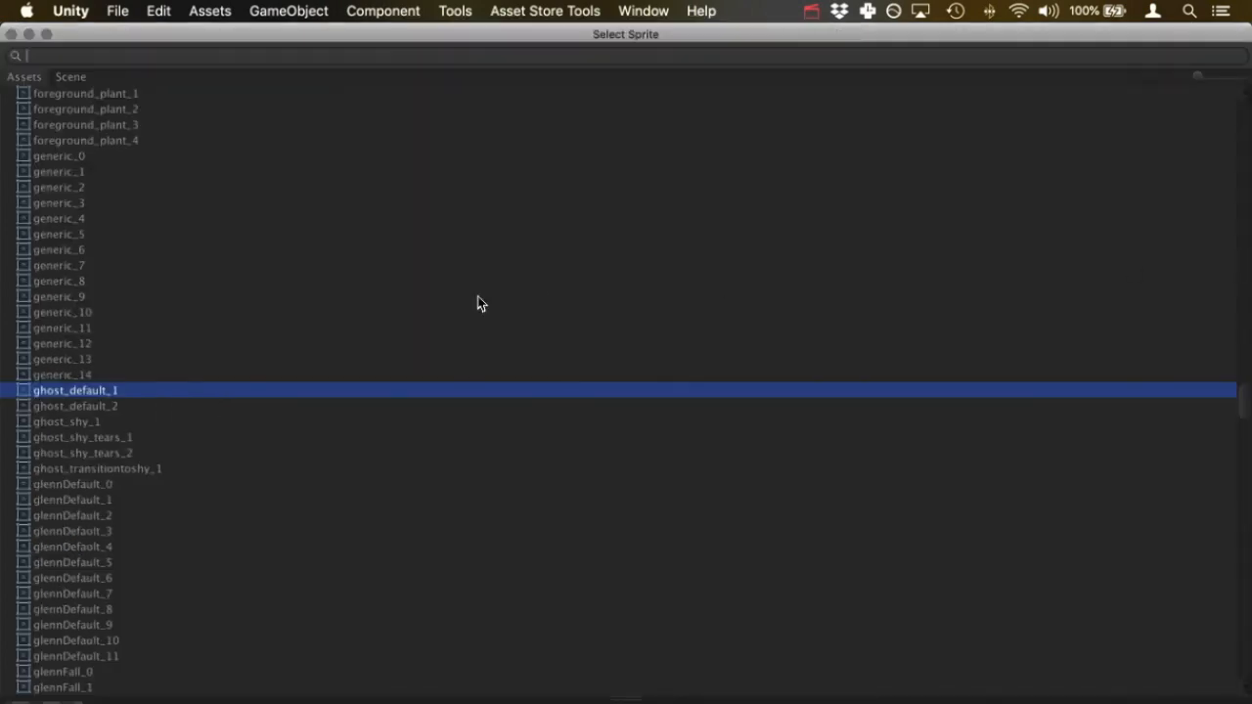
pyautogui.scroll(20, 450, 284)
pyautogui.doubleClick(54, 93)
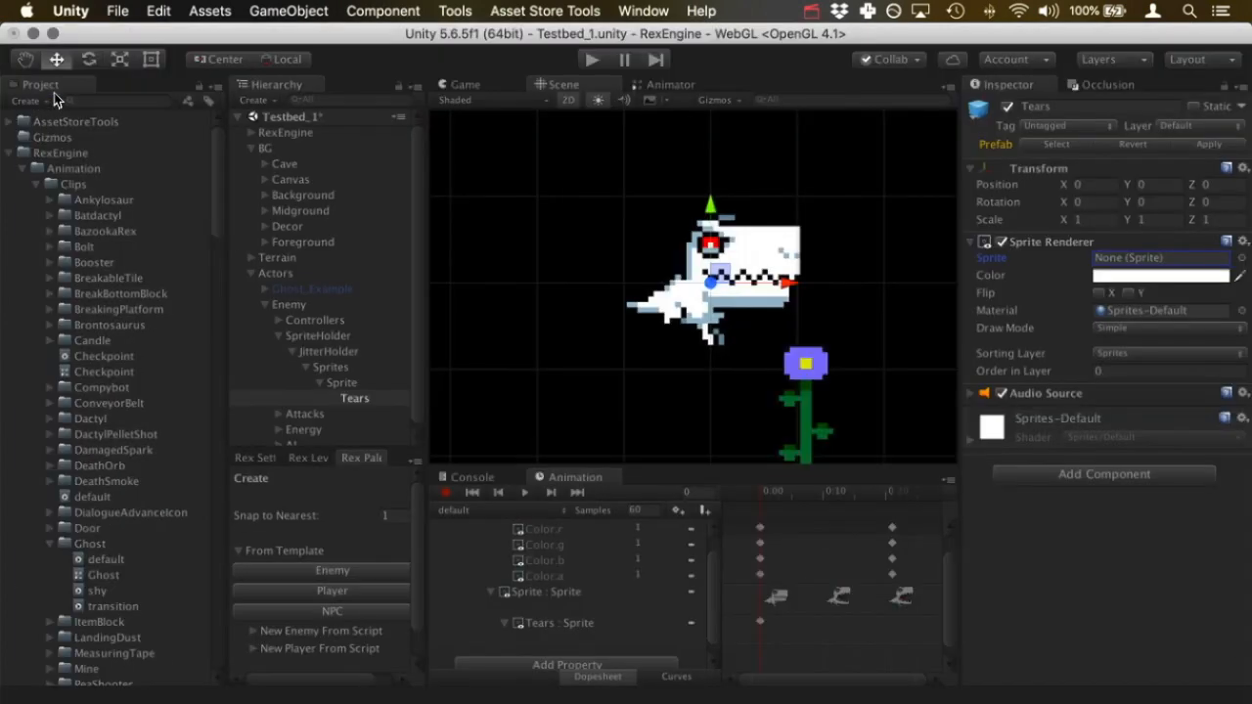
# Collapse JitterHolder, select Enemy, and play-test the scene by moving the player to the right before stopping the game
pyautogui.click(299, 364)
pyautogui.click(292, 351)
pyautogui.click(288, 307)
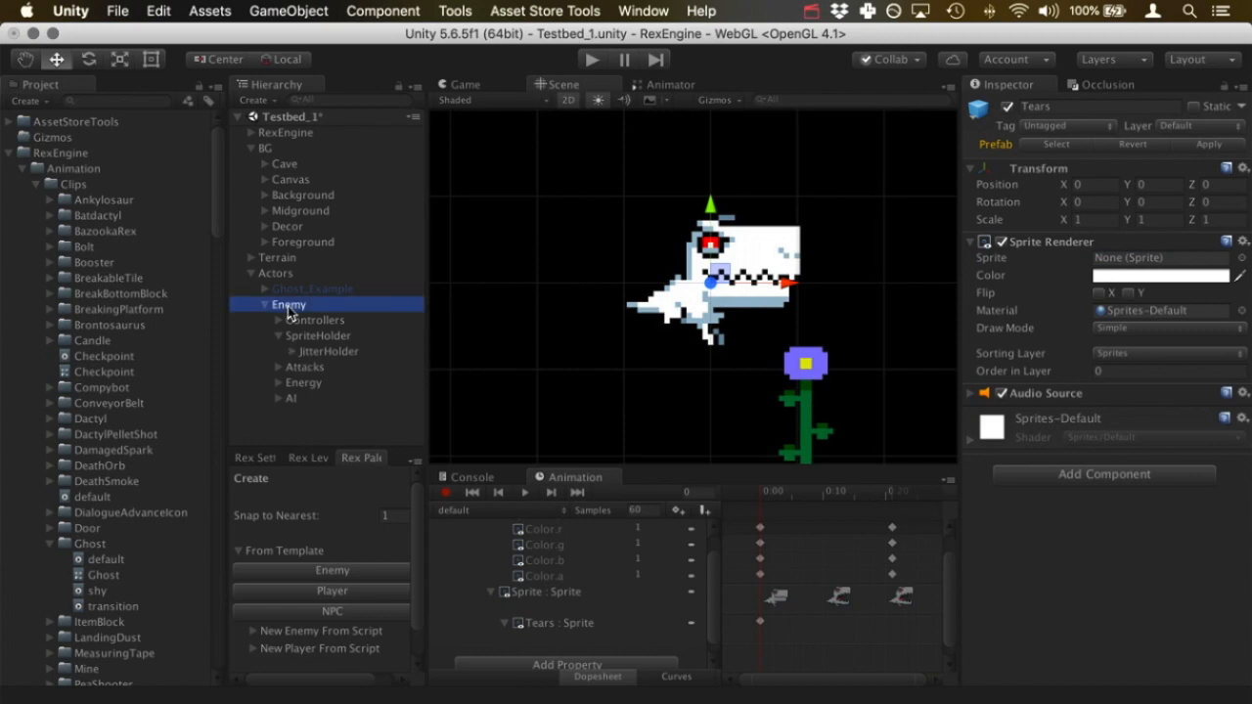
pyautogui.scroll(-1, 876, 378)
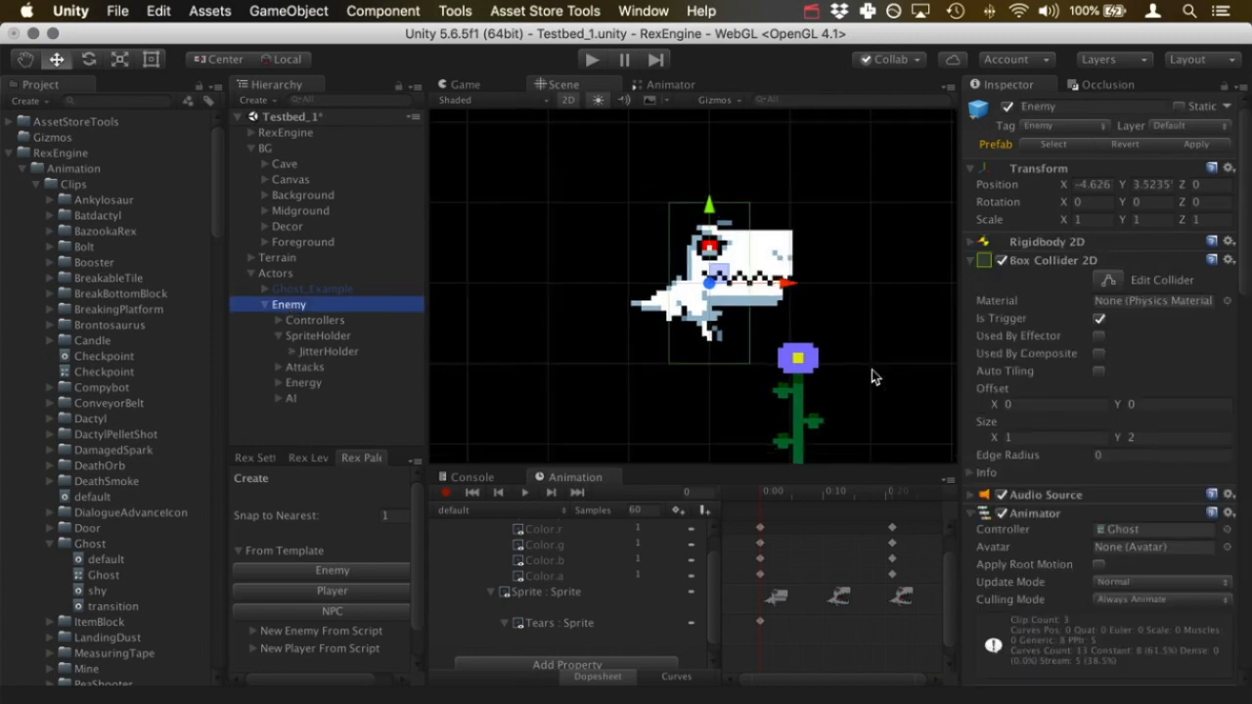
pyautogui.scroll(-6, 874, 377)
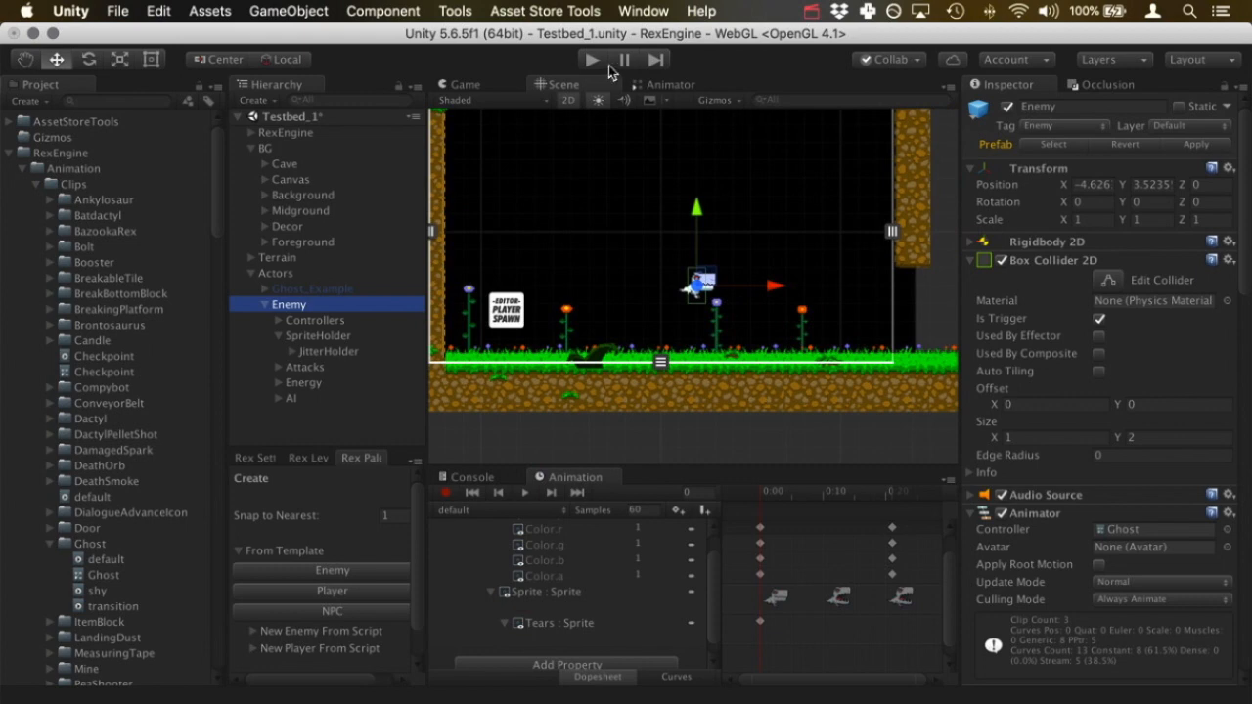
pyautogui.click(591, 61)
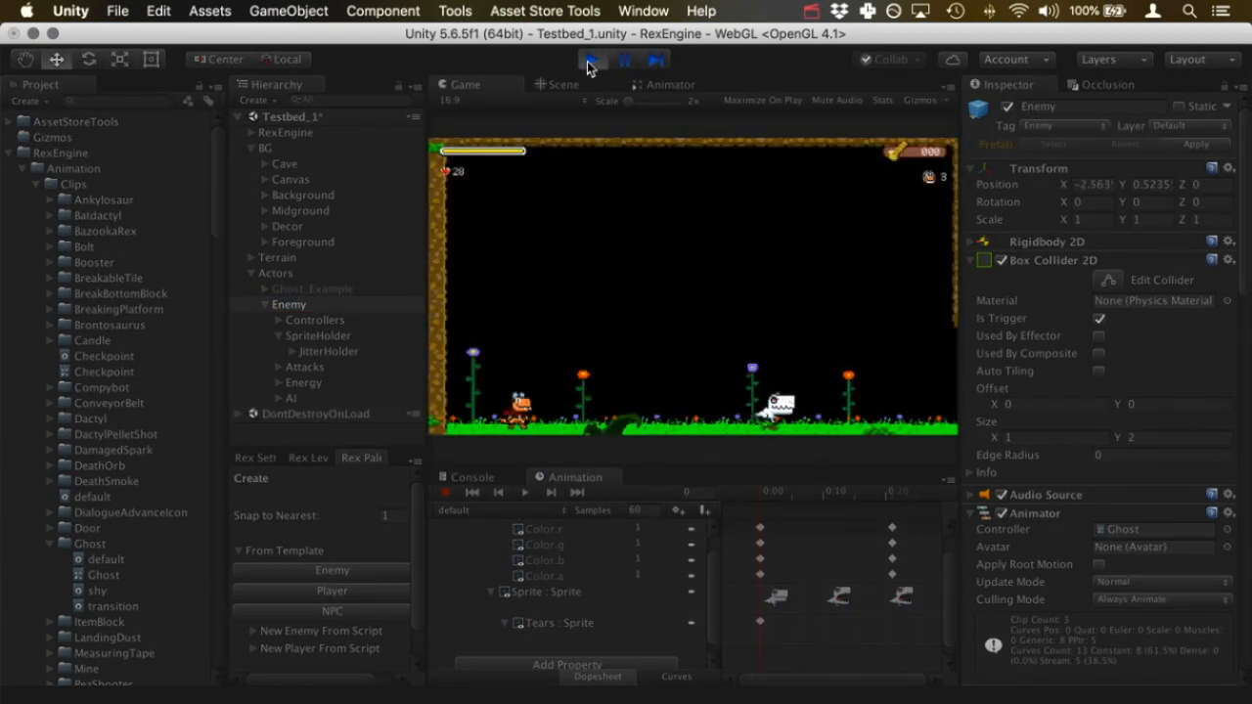
pyautogui.press('Right')
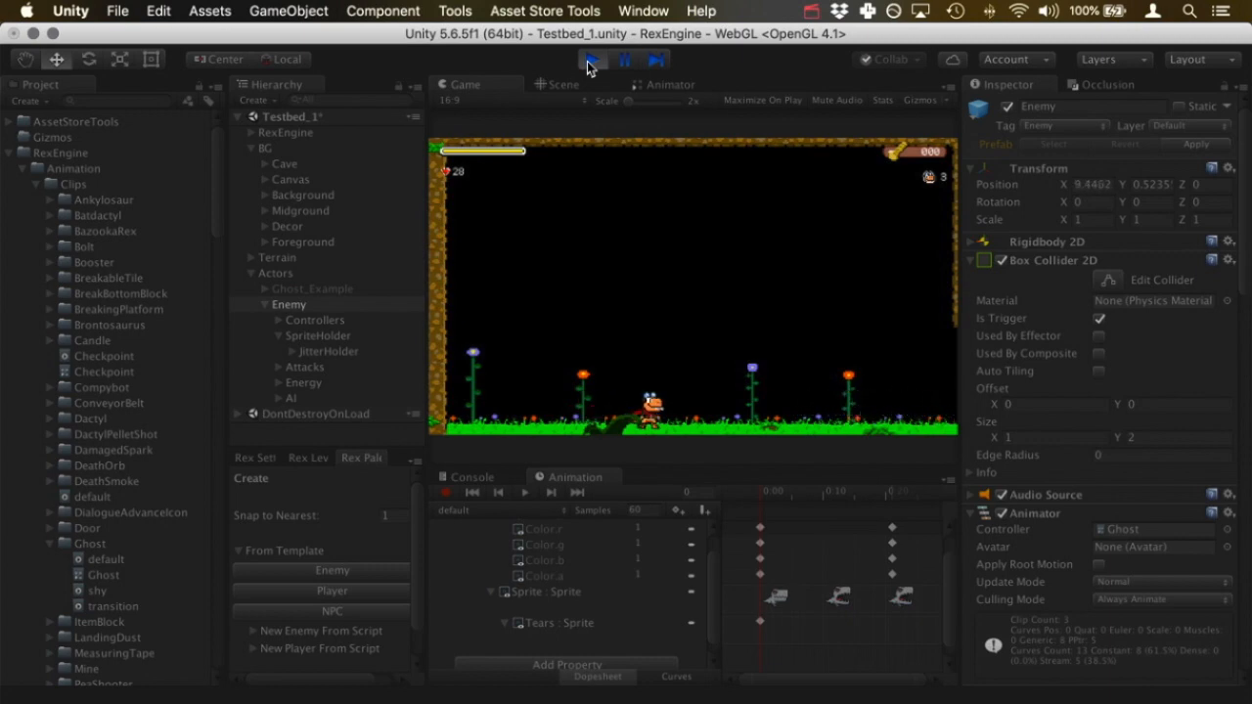
pyautogui.click(591, 61)
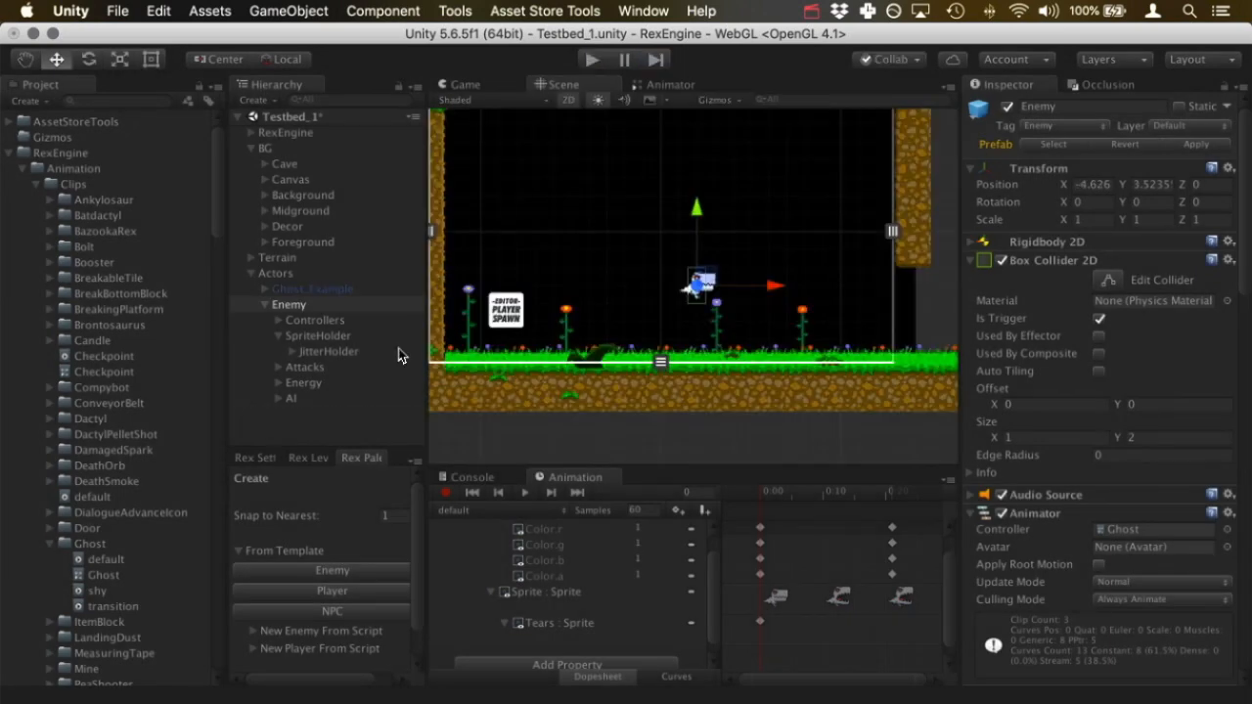
# Select the Controller object under the Enemy's Controllers and assign the Ghost default clip as its Default Animation
pyautogui.press('f')
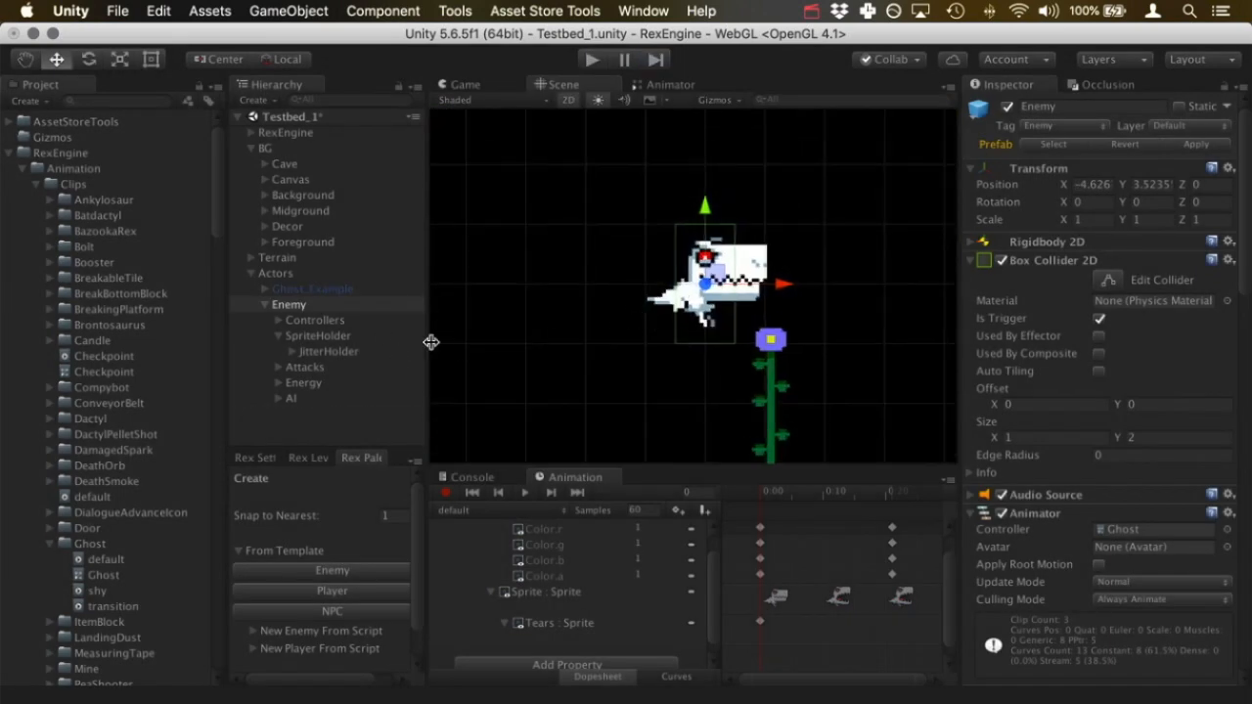
pyautogui.click(280, 323)
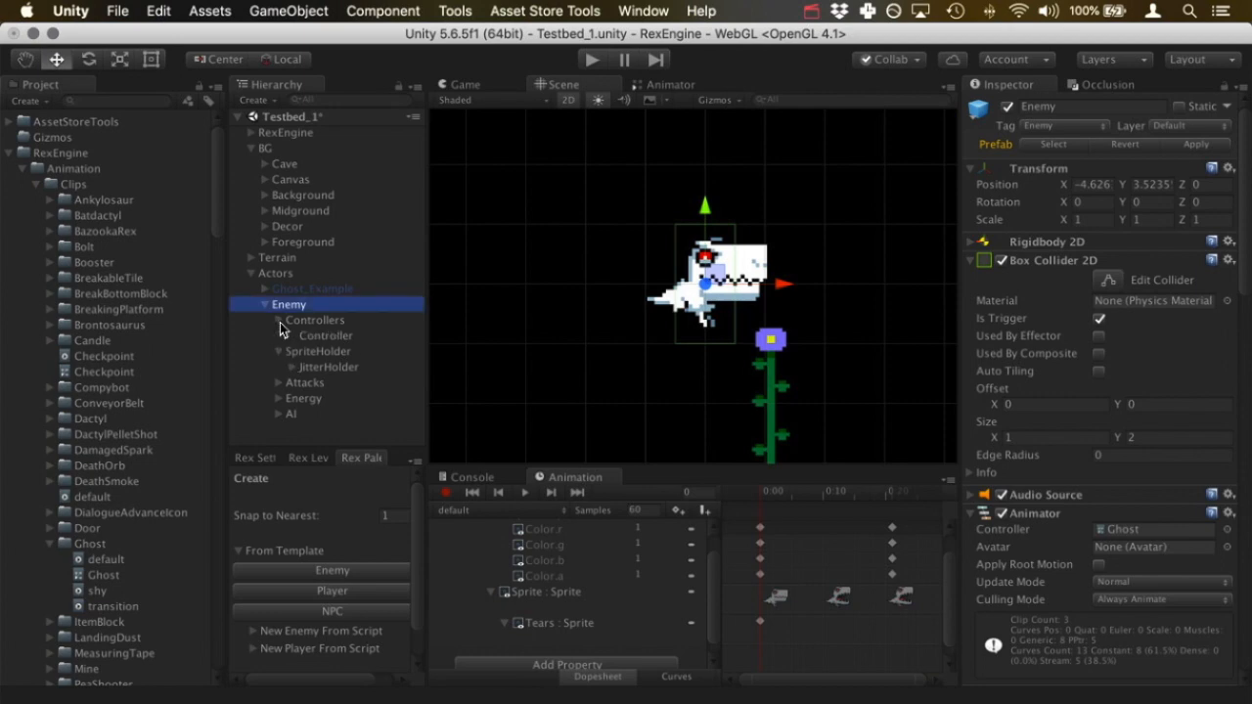
pyautogui.click(326, 335)
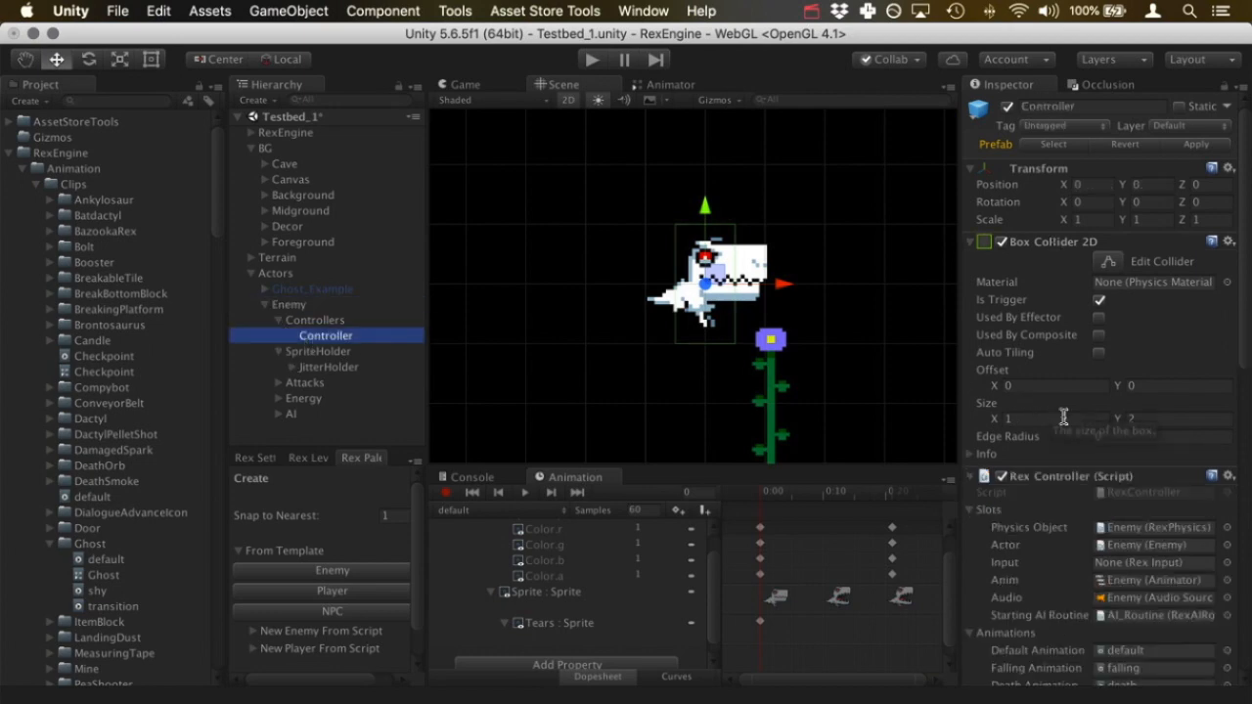
pyautogui.scroll(-10, 1056, 415)
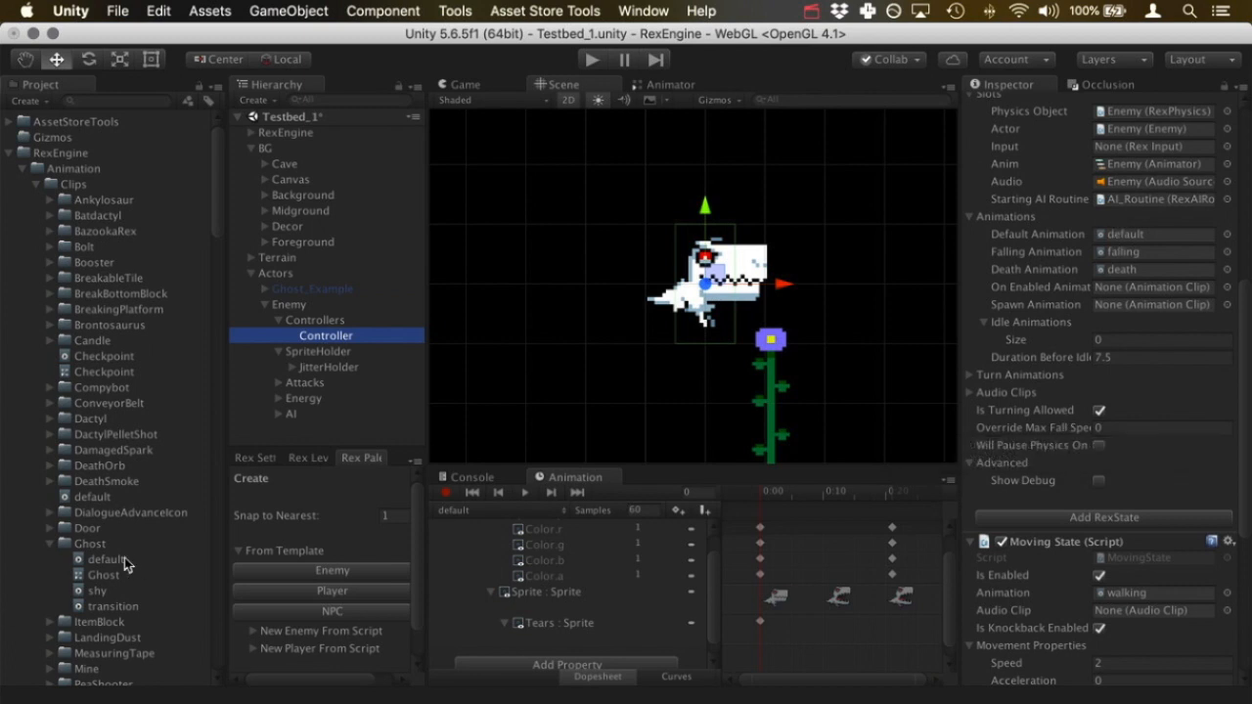
pyautogui.moveTo(94, 560); pyautogui.dragTo(1132, 237)
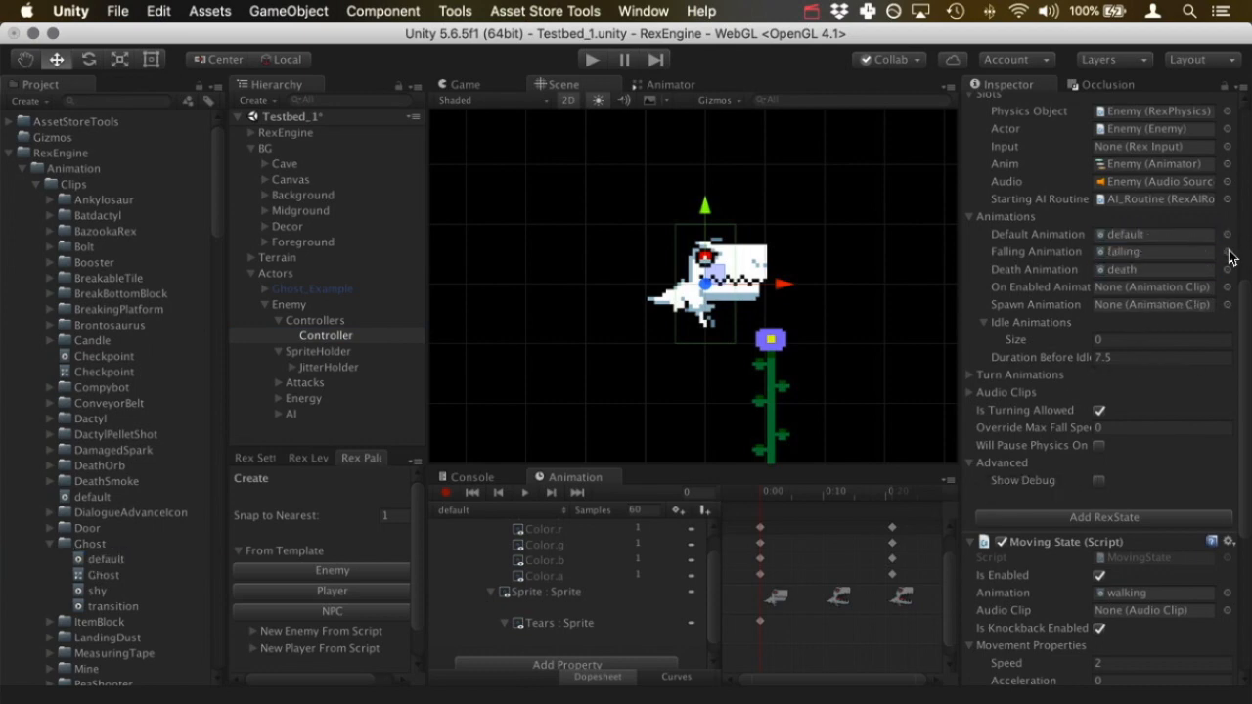
# Set the Falling Animation and Death Animation of the Rex Controller to None
pyautogui.click(1228, 254)
pyautogui.doubleClick(53, 94)
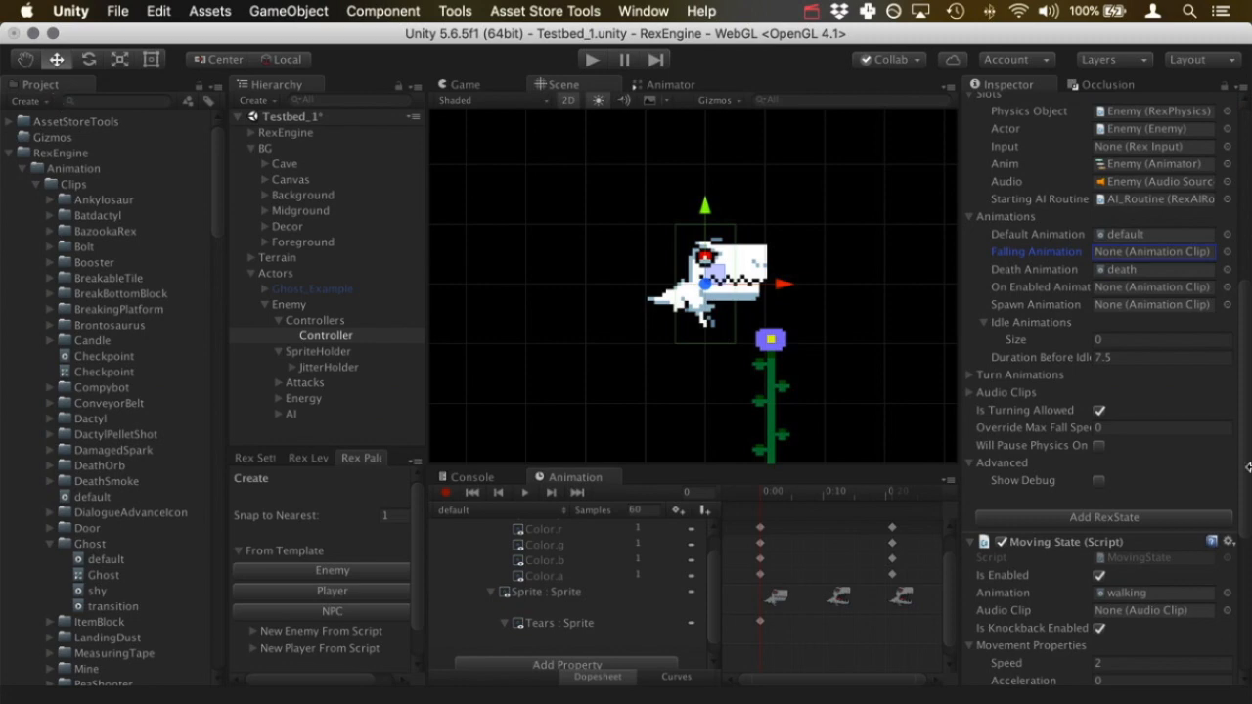
pyautogui.click(1229, 269)
pyautogui.scroll(10, 95, 100)
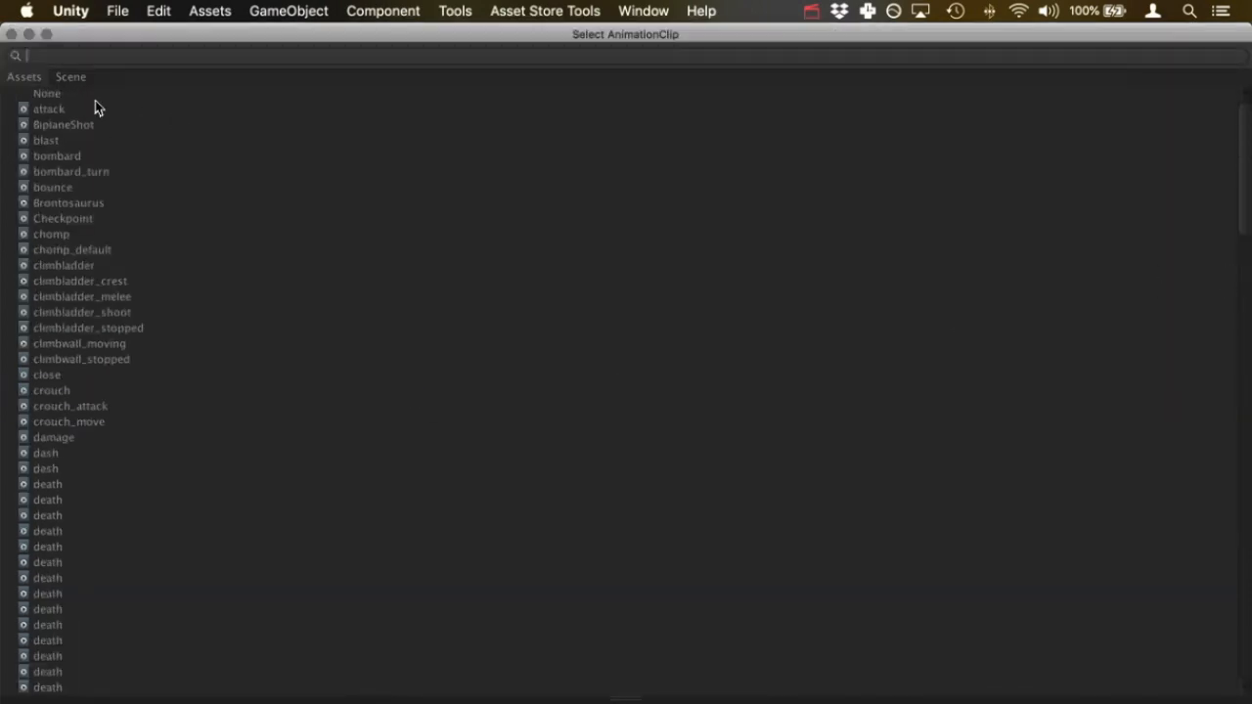
pyautogui.doubleClick(53, 94)
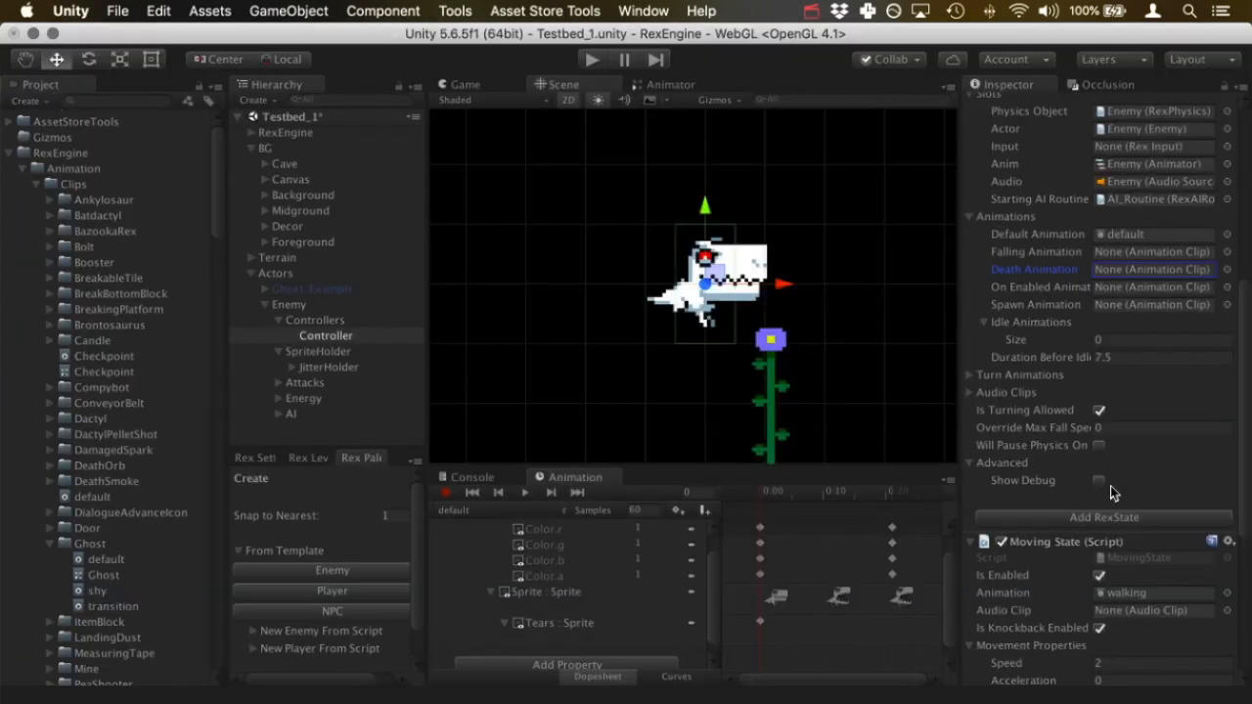
# Assign the Ghost default clip as the Moving State's animation and remove the Knockback State component from Controller
pyautogui.scroll(-5, 1110, 485)
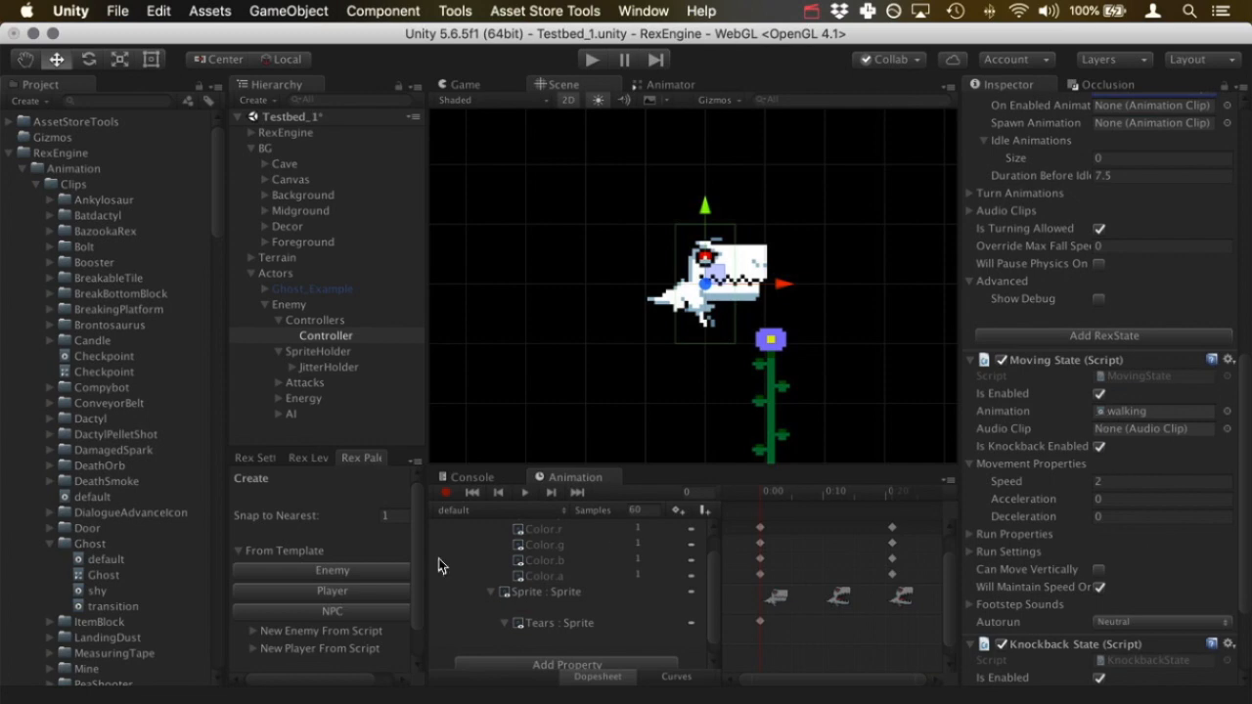
pyautogui.moveTo(117, 559); pyautogui.dragTo(1201, 418)
pyautogui.scroll(-4, 1201, 418)
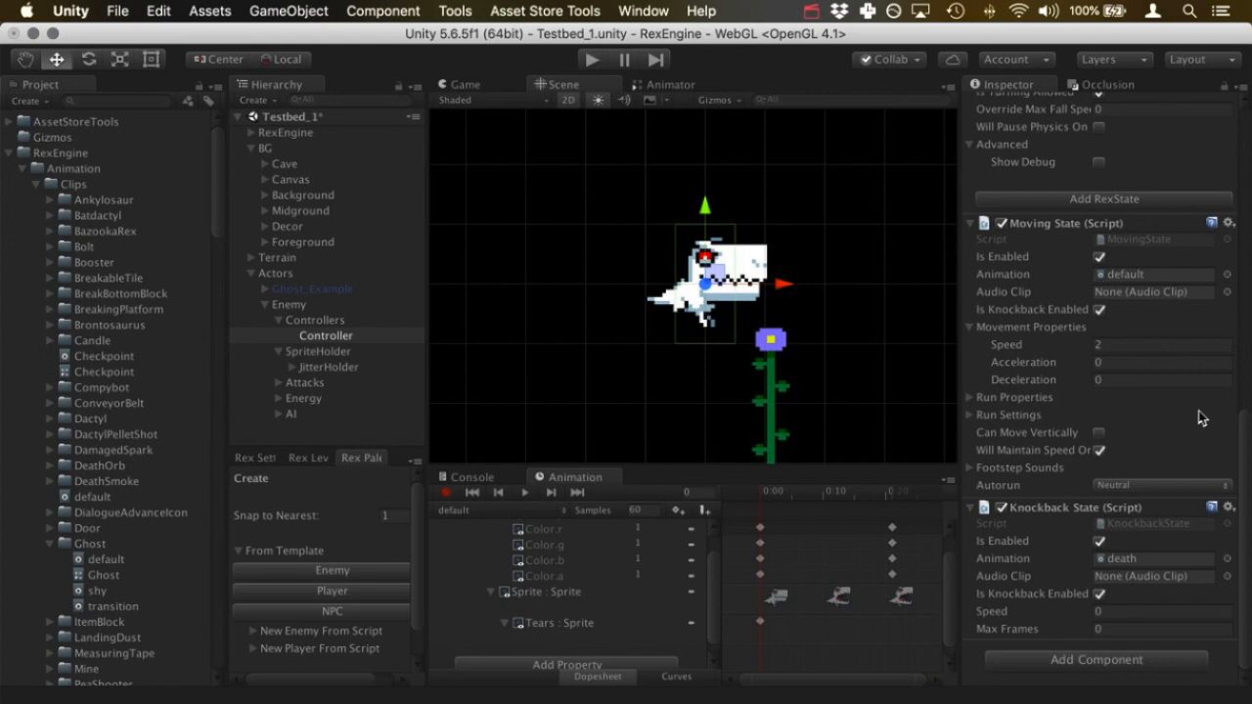
pyautogui.click(1228, 507)
pyautogui.click(1180, 554)
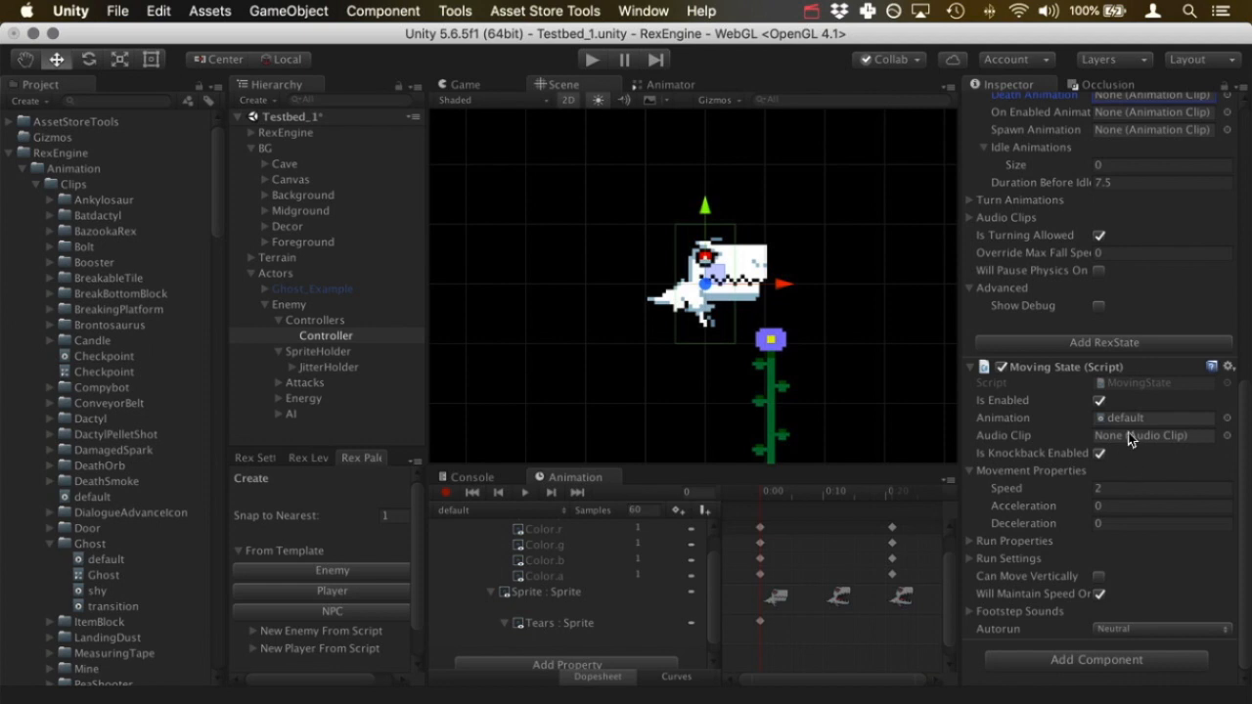
# Set the Moving State's speed to 1 and enable Can Move Vertically
pyautogui.click(1130, 489)
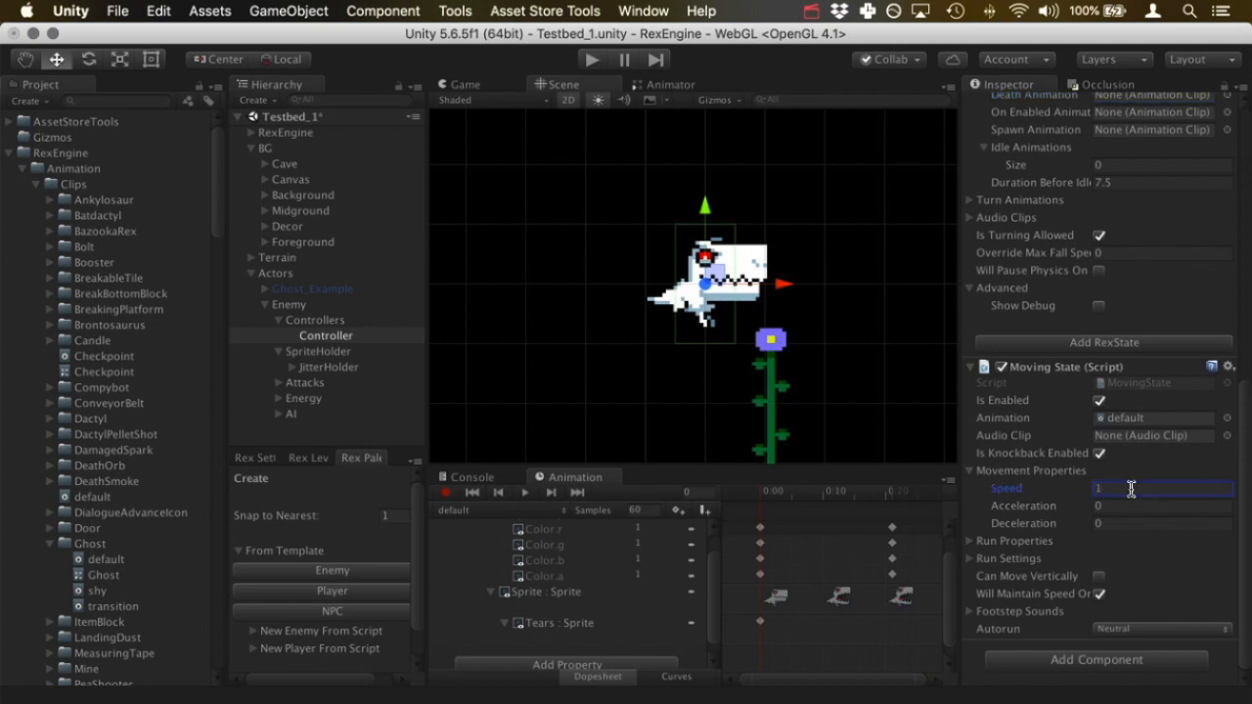
pyautogui.click(1100, 578)
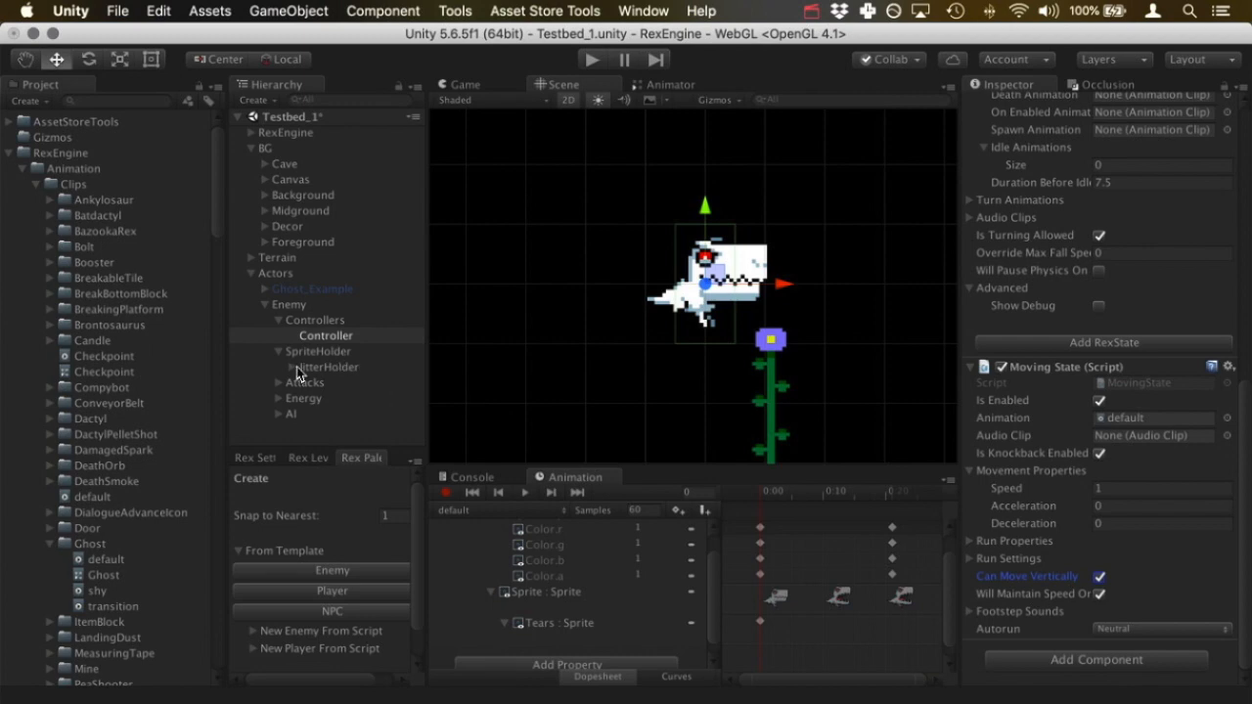
# Disable Uses Gravity in the Rex Physics component of the Enemy object
pyautogui.click(290, 304)
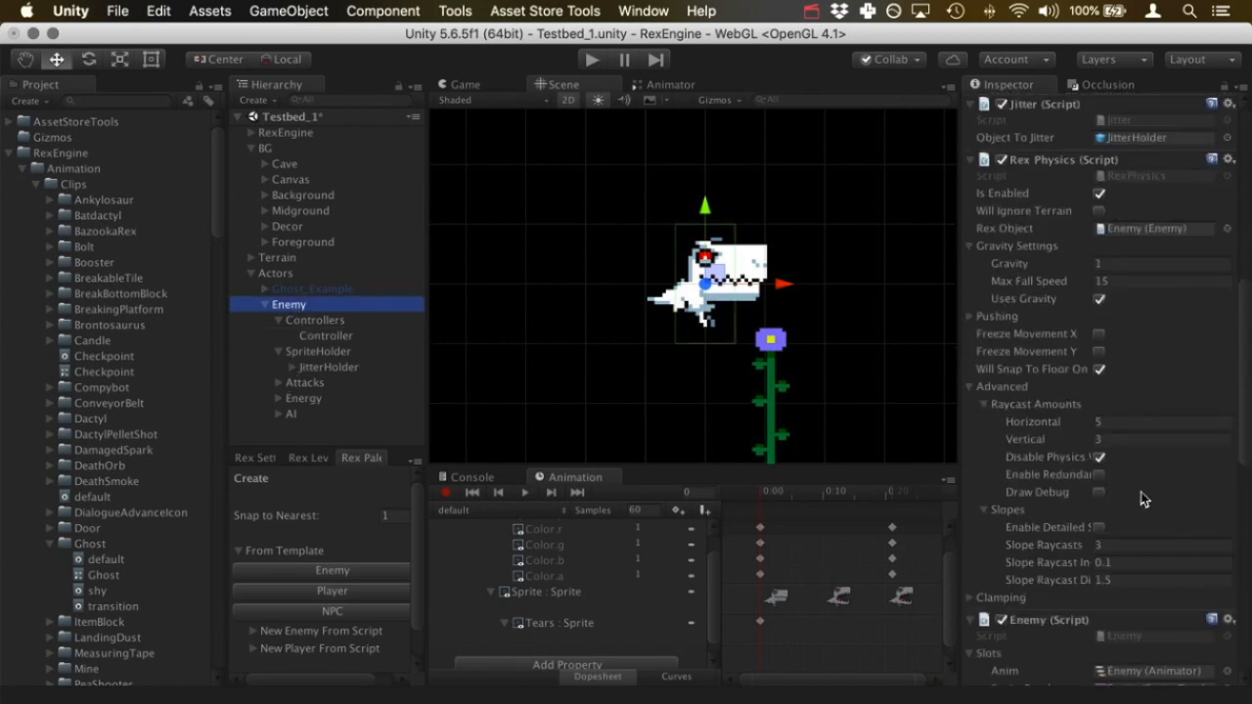
pyautogui.click(1099, 300)
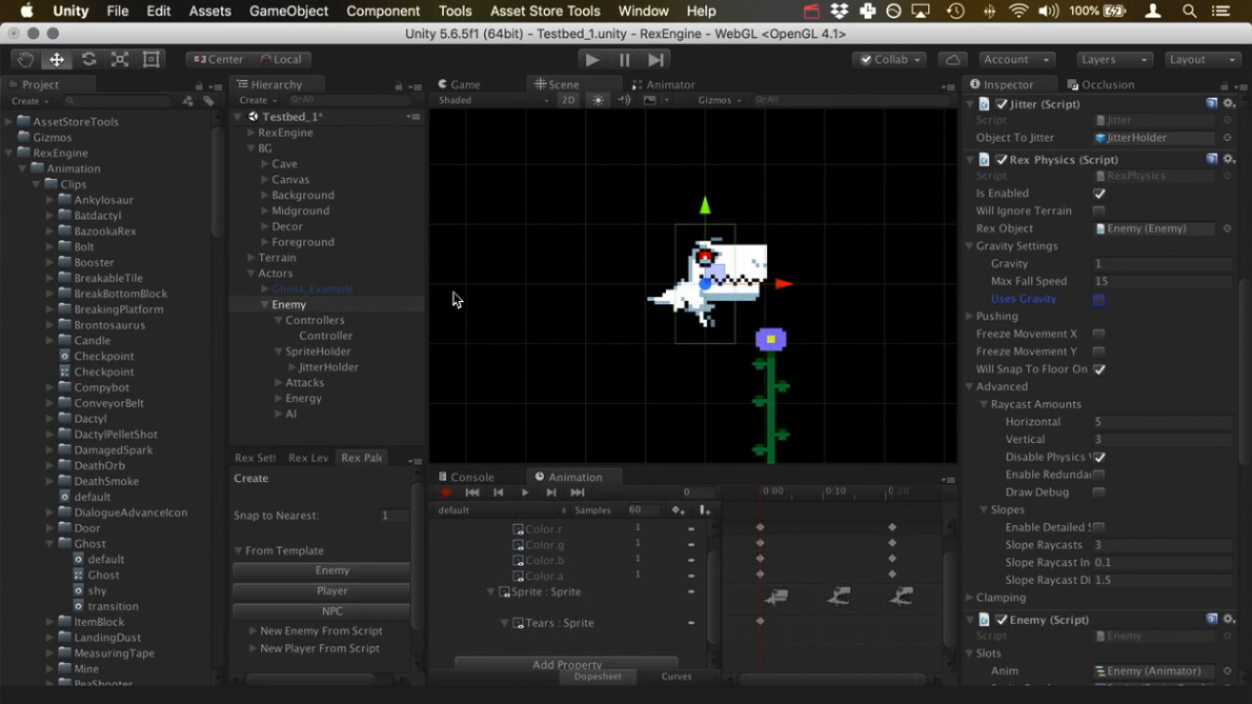
# Set the size of the Enemy's Box Collider 2D to X 2 and Y 1.5
pyautogui.scroll(10, 1073, 285)
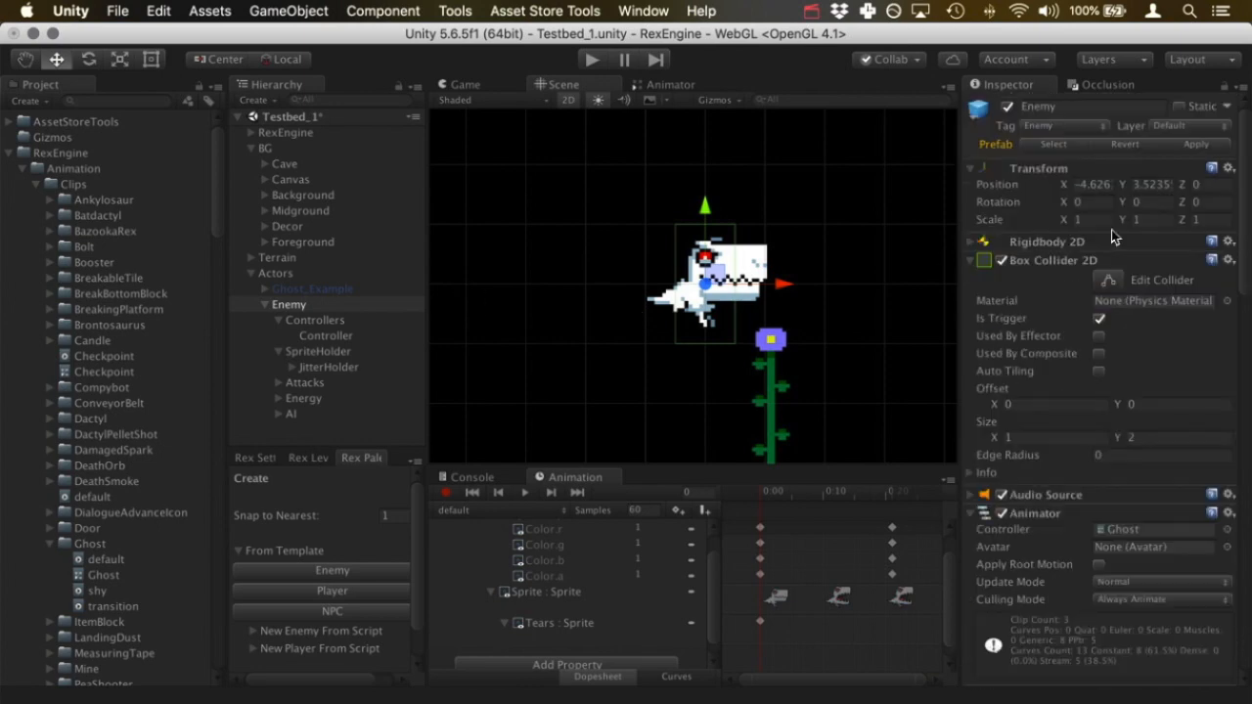
pyautogui.click(1028, 439)
pyautogui.write('2')
pyautogui.click(1151, 440)
pyautogui.write('1.5')
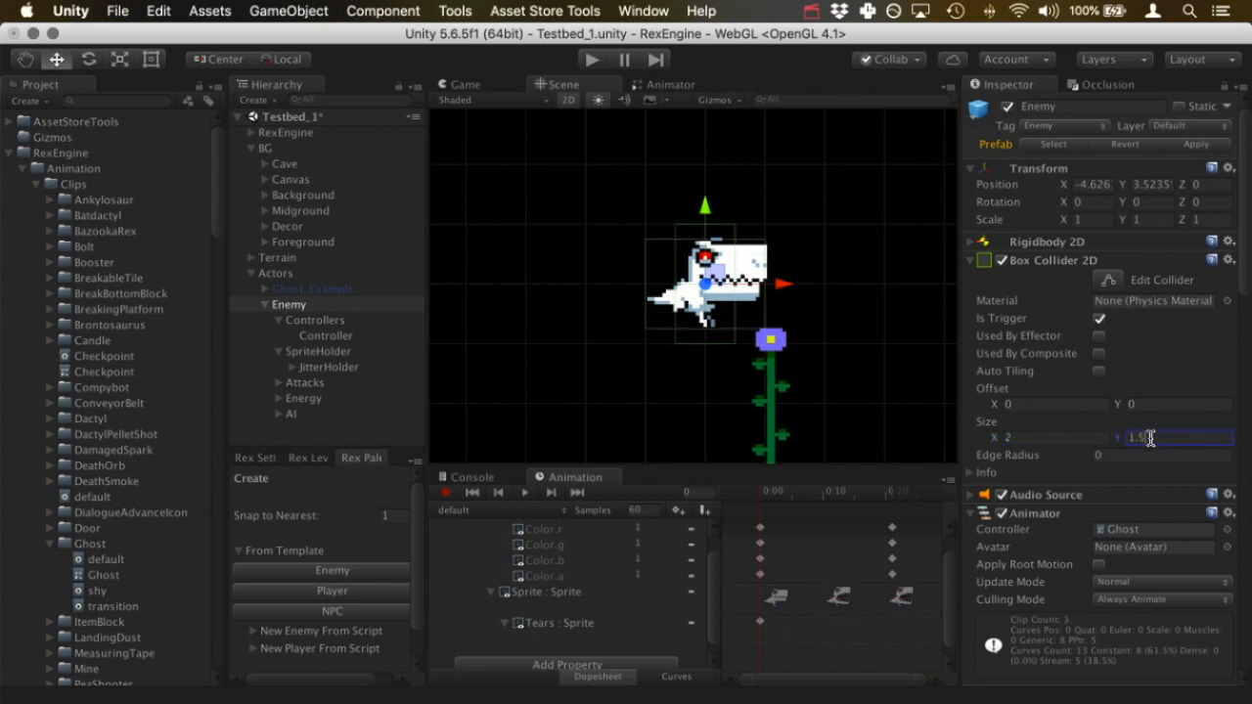
# Set the size of the Controller object's Box Collider 2D to X 2 and Y 1.5
pyautogui.click(348, 339)
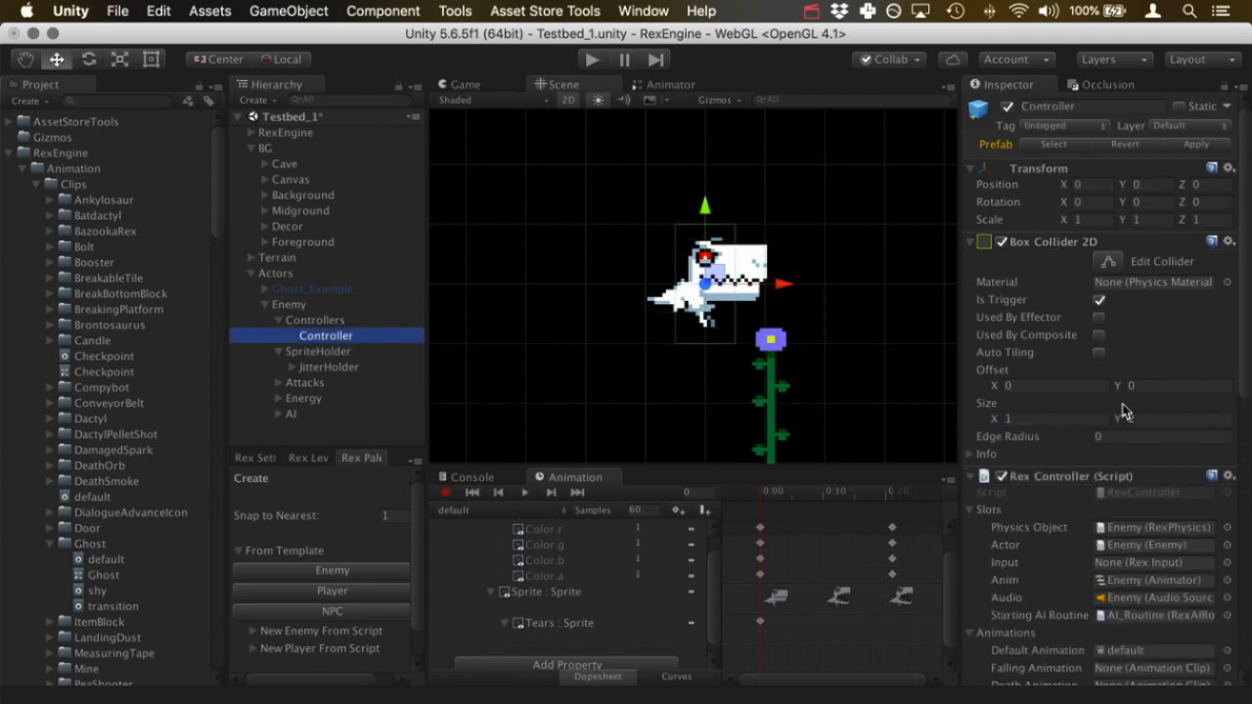
pyautogui.click(1059, 417)
pyautogui.write('2')
pyautogui.click(1134, 416)
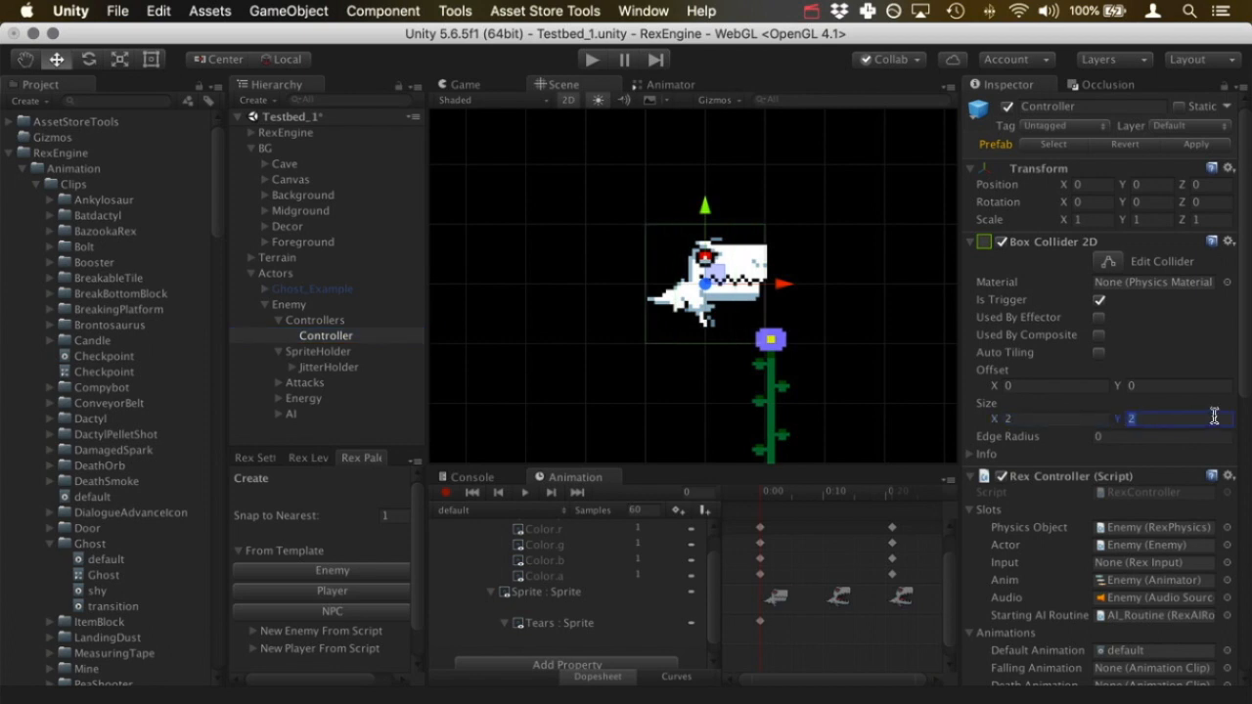
pyautogui.write('1.5')
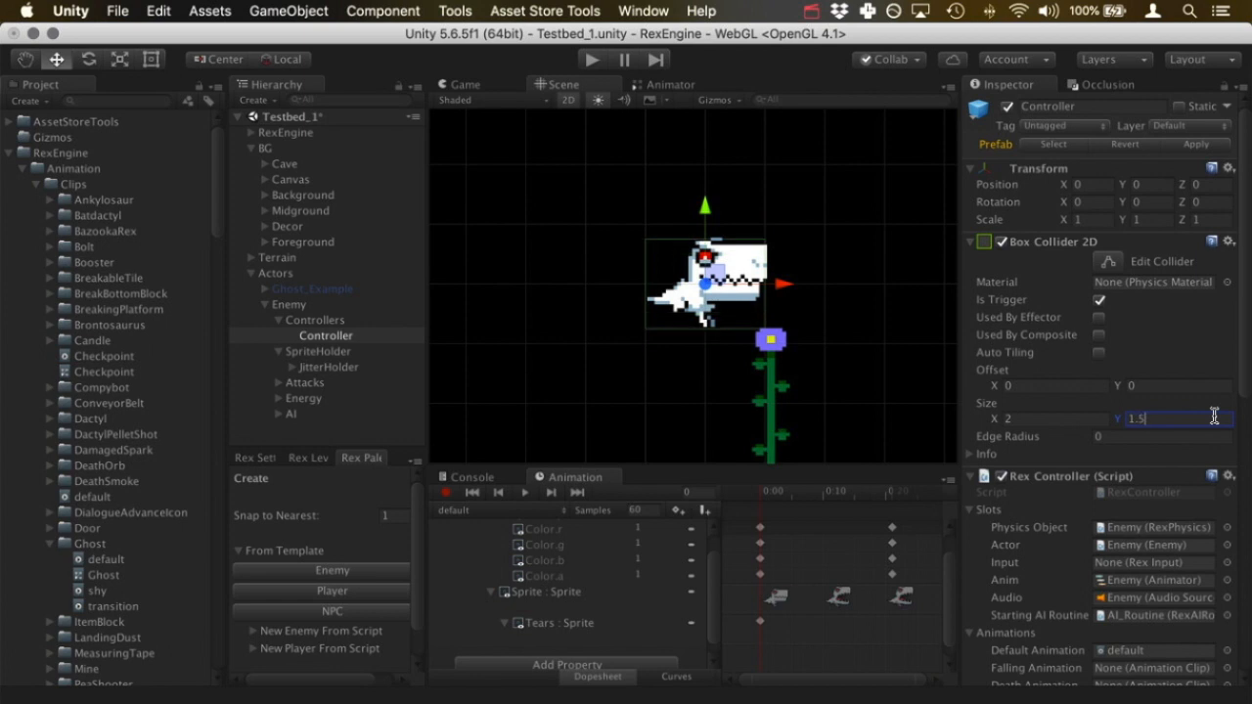
# Select the Enemy object and run a brief play test of its behaviour in the level, then stop the game
pyautogui.click(316, 322)
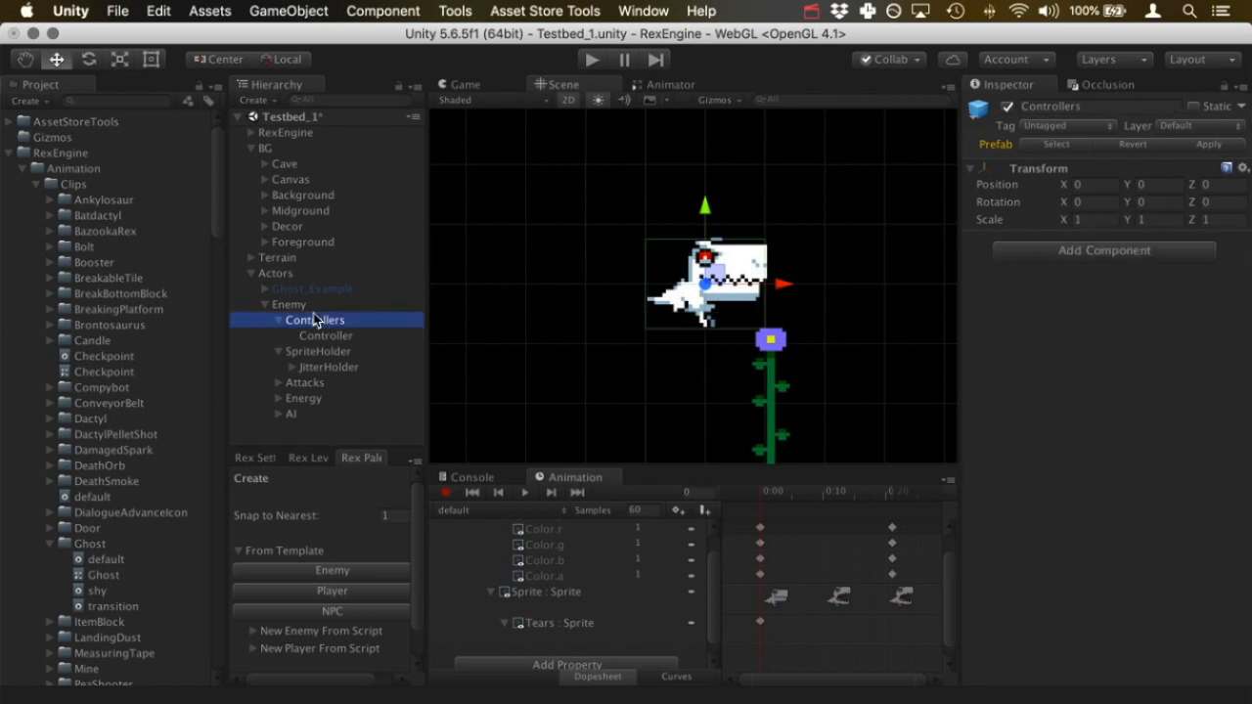
pyautogui.click(313, 305)
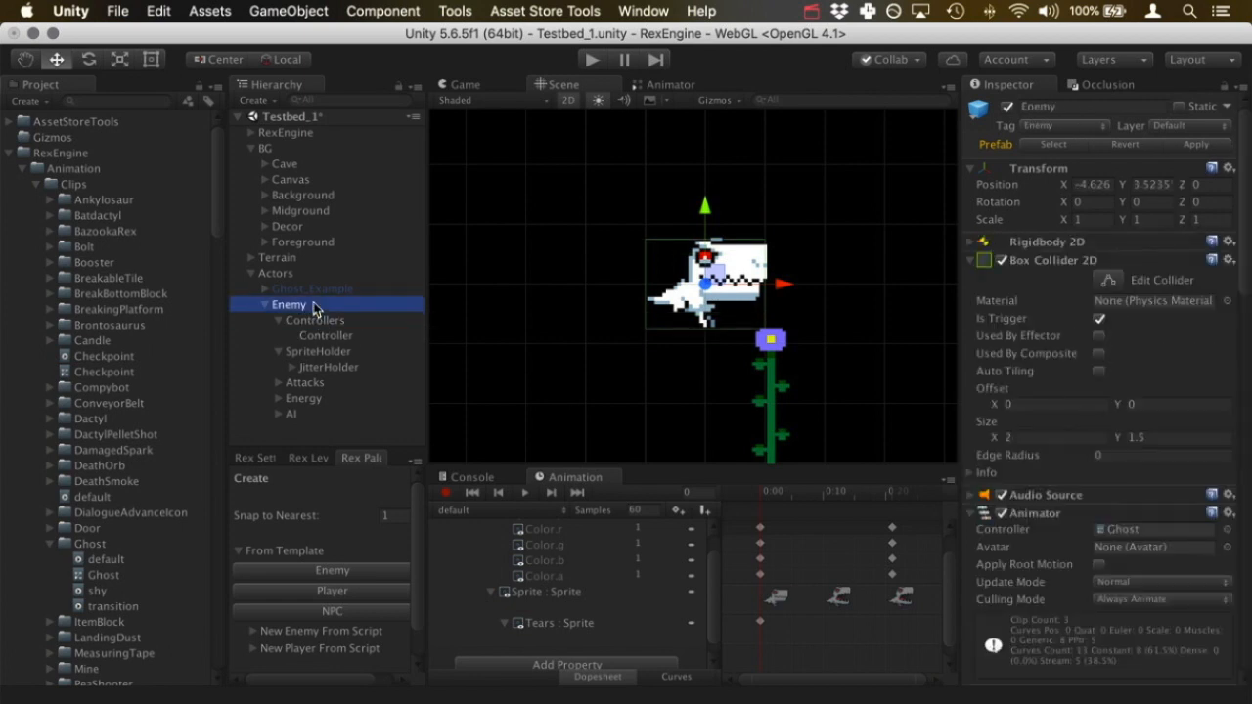
pyautogui.click(590, 61)
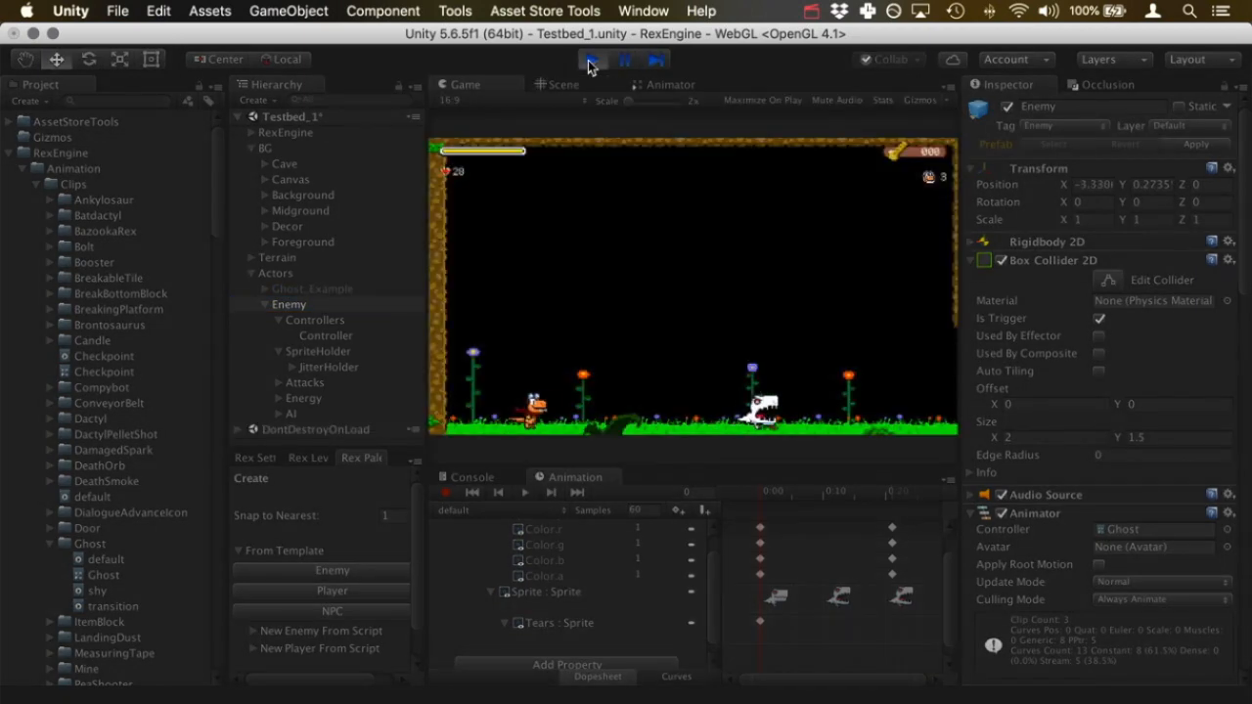
pyautogui.click(590, 61)
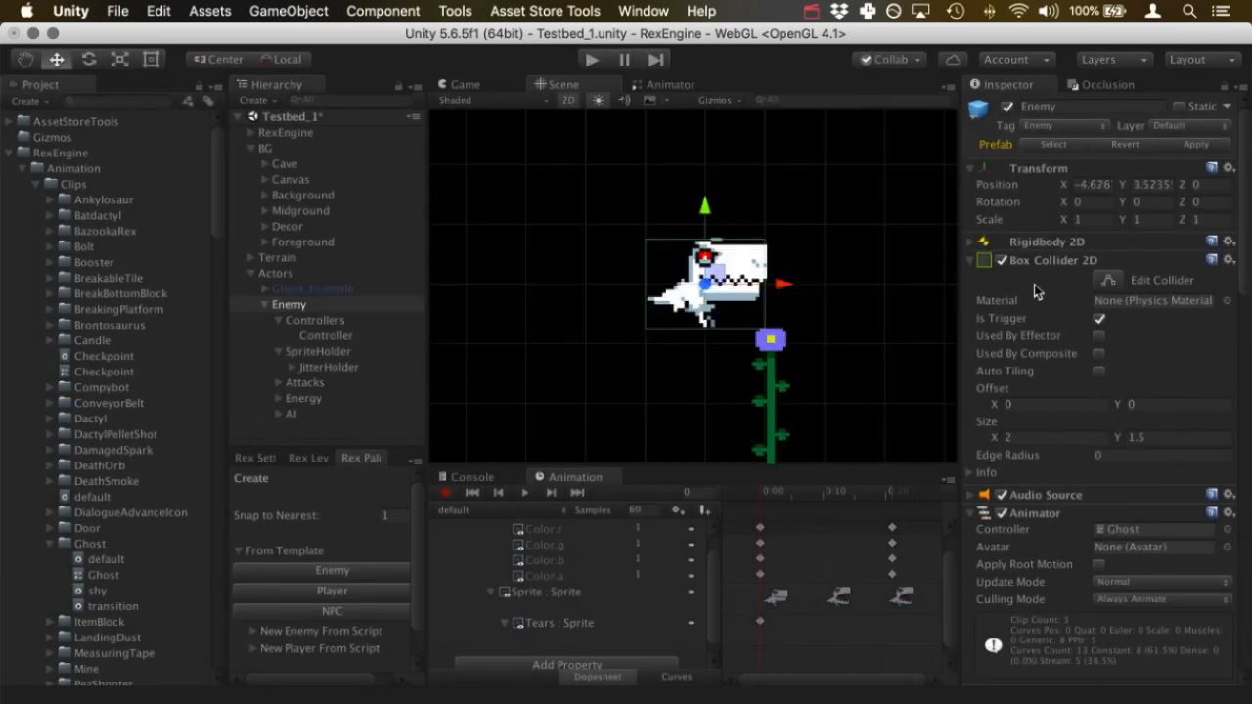
# Disable the Will Snap To Floor option in the Enemy object's Rex Physics component
pyautogui.click(354, 337)
pyautogui.click(309, 305)
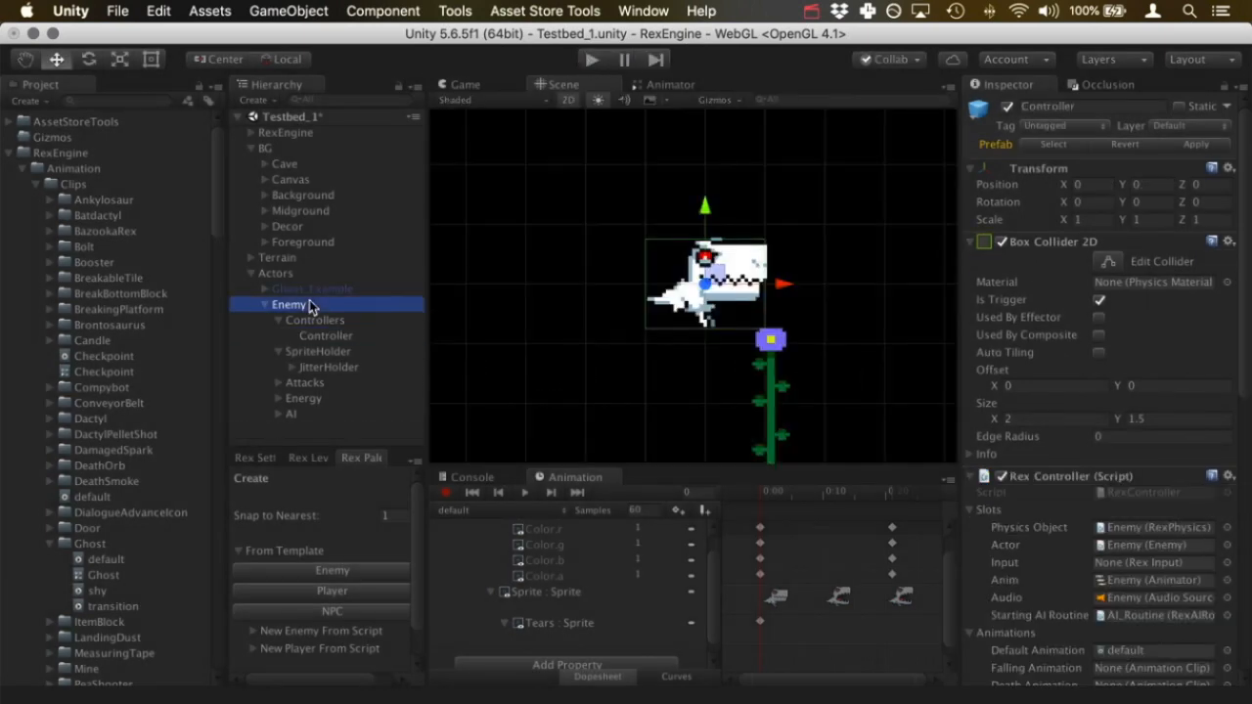
pyautogui.scroll(-10, 1097, 436)
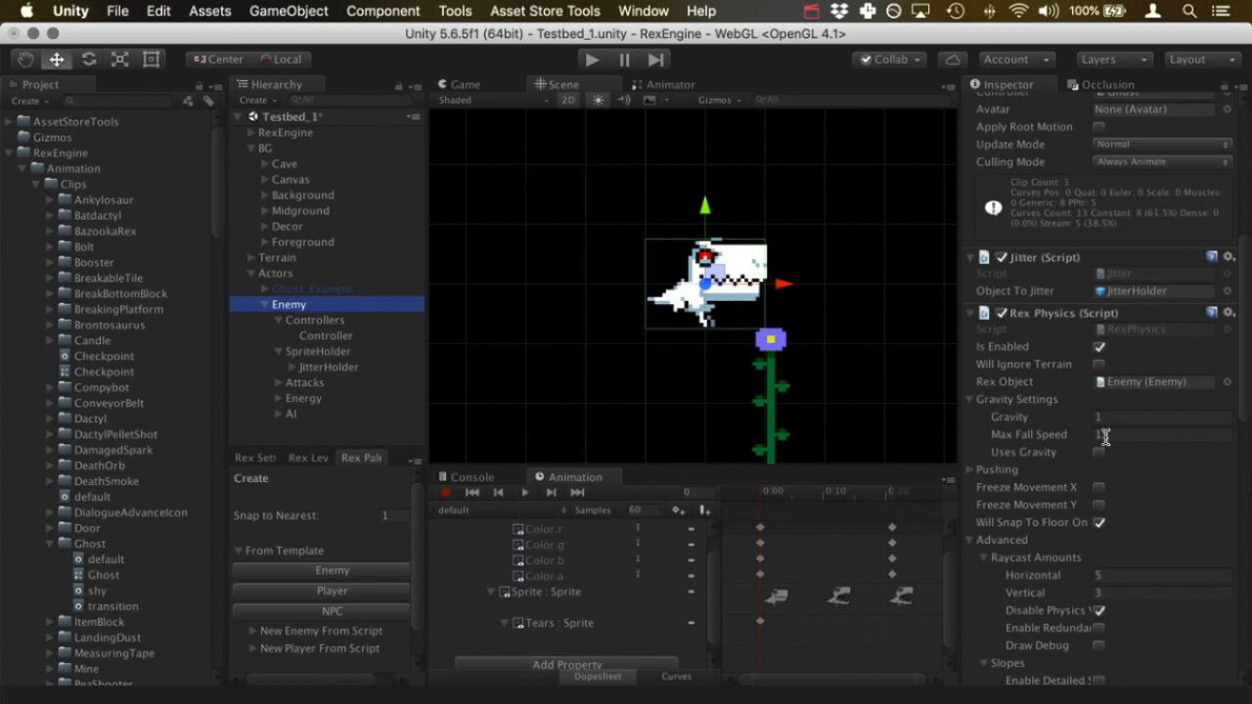
pyautogui.scroll(-4, 1106, 437)
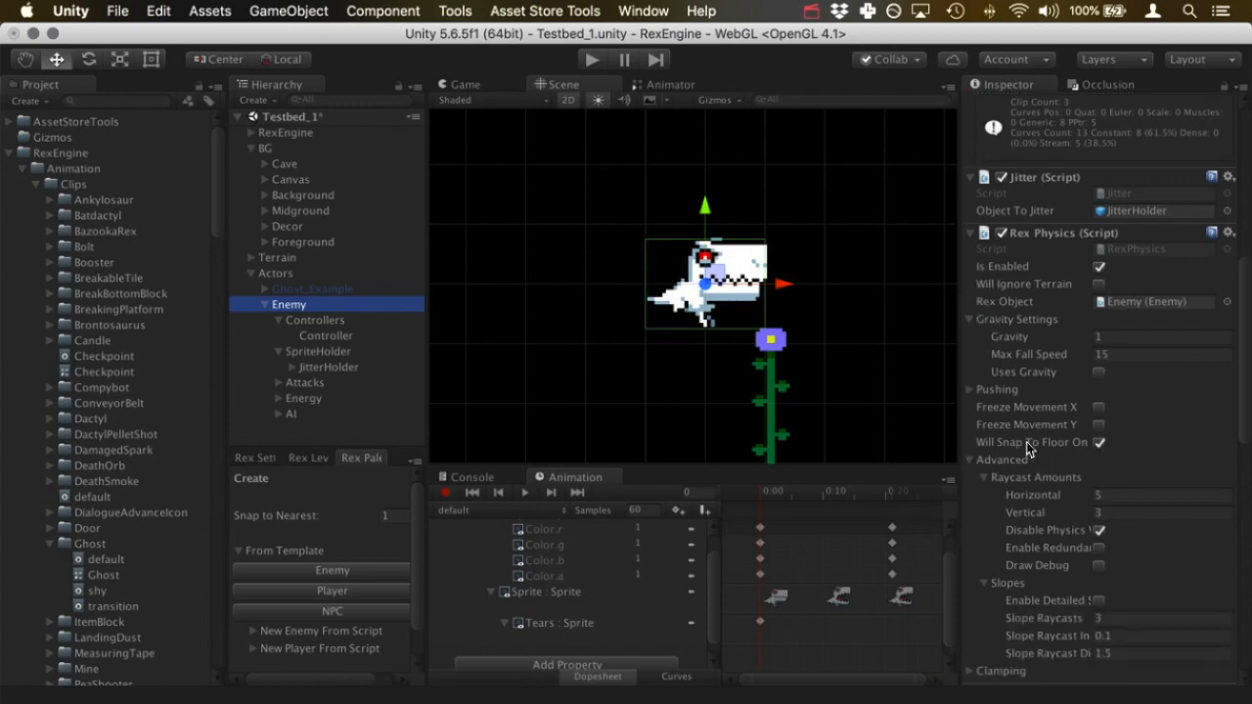
pyautogui.moveTo(958, 439); pyautogui.dragTo(1004, 425)
pyautogui.click(1123, 442)
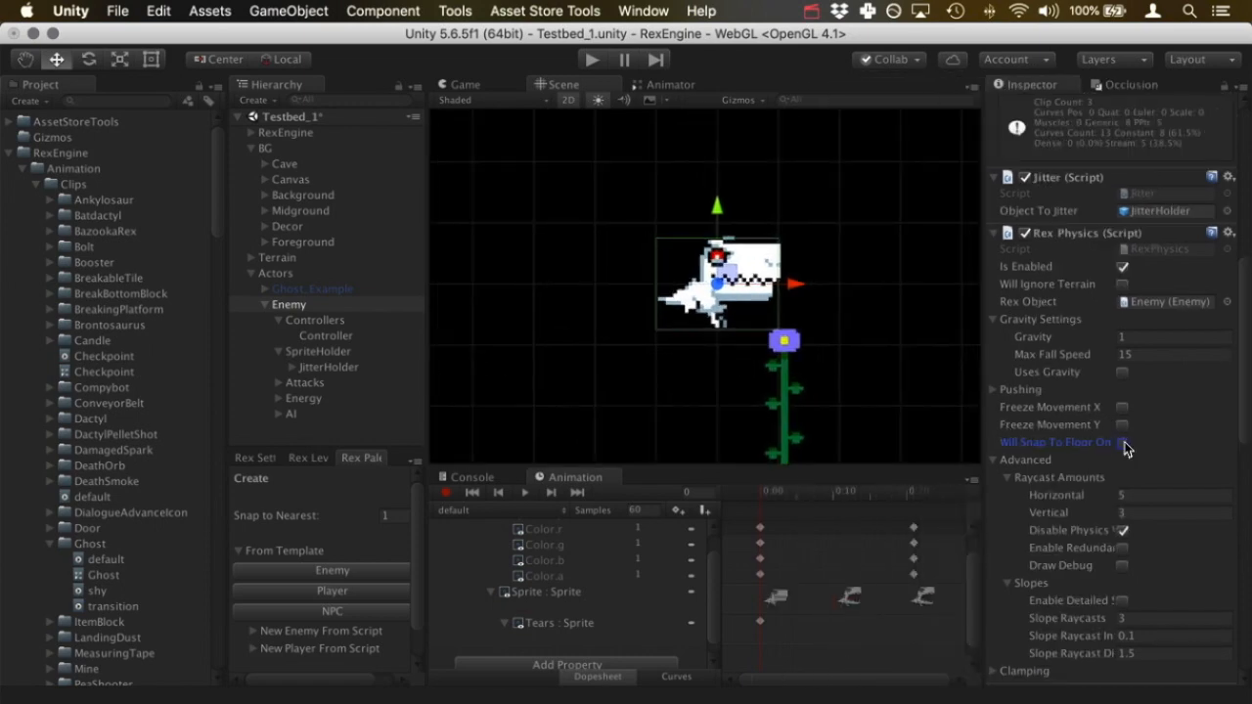
# Play-test the level, moving the player toward the enemy to check its floating movement, and stop the game
pyautogui.click(593, 60)
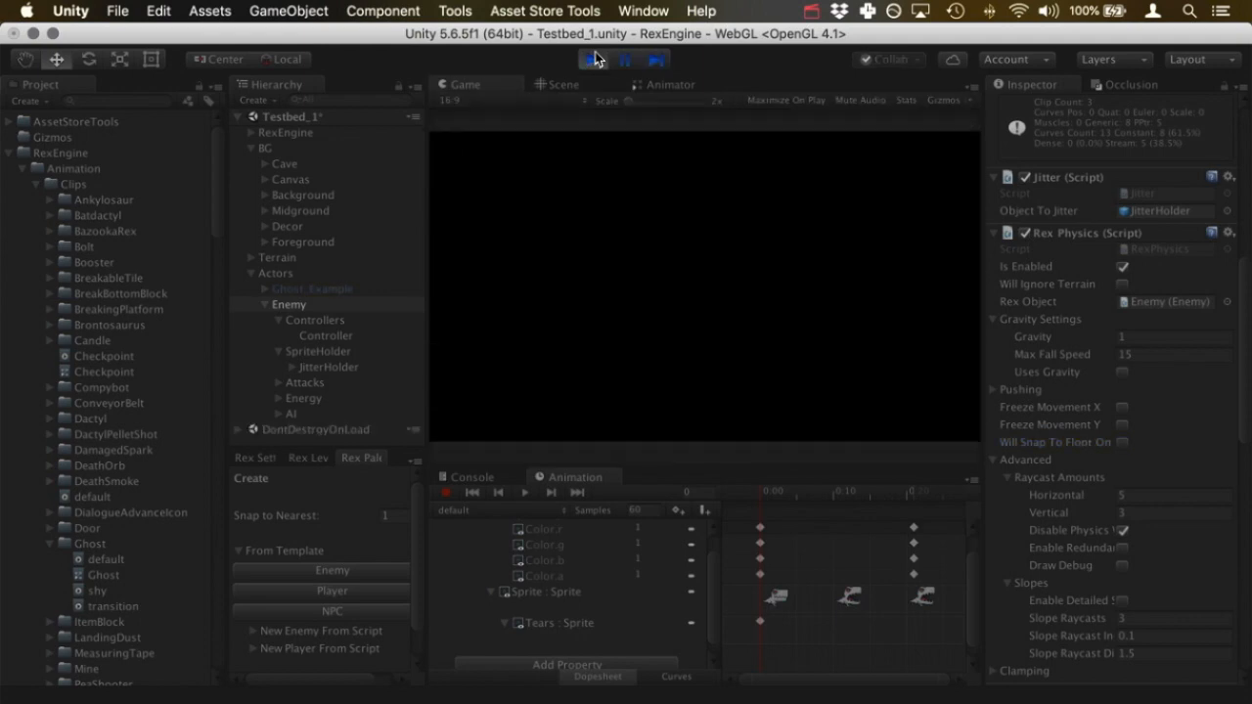
pyautogui.press('Right')
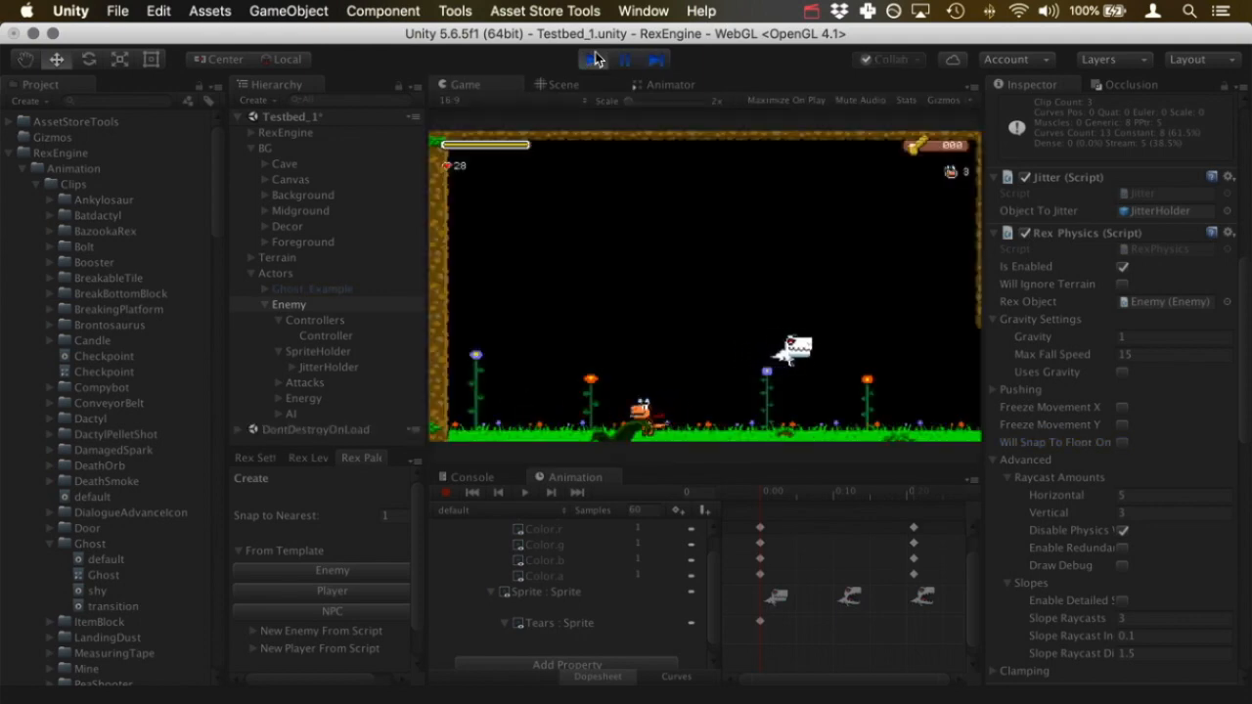
pyautogui.press('Right')
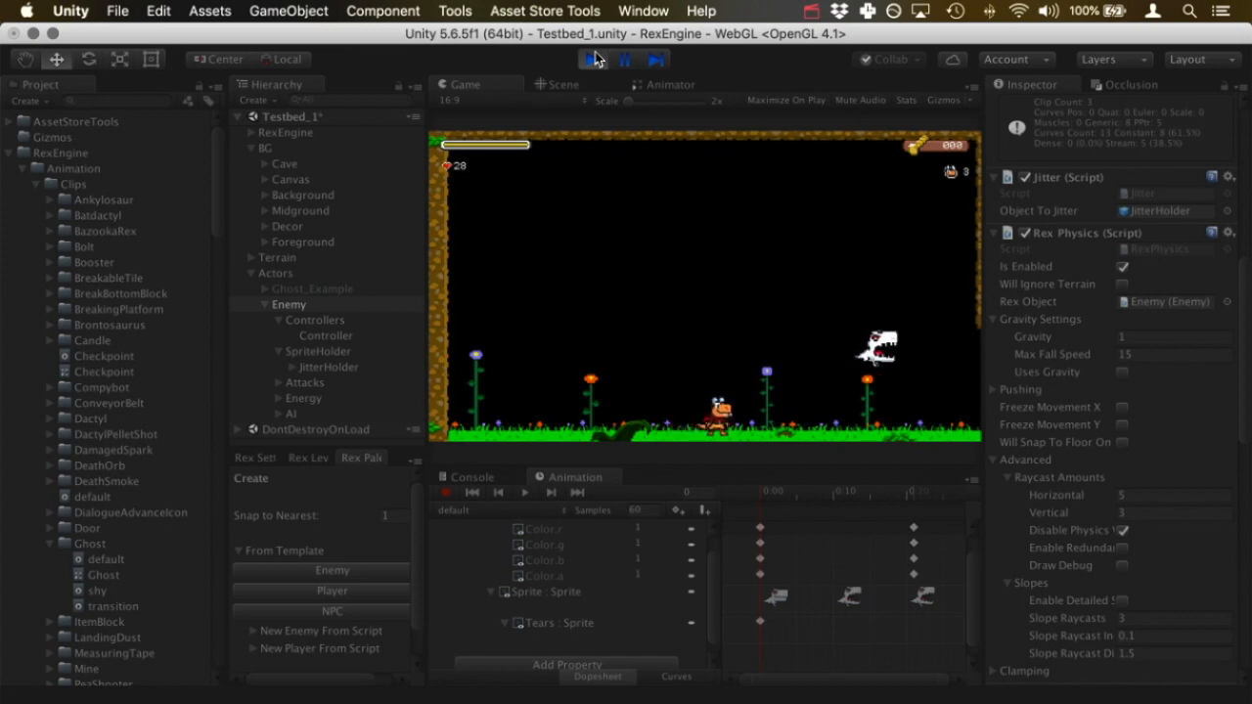
pyautogui.click(595, 58)
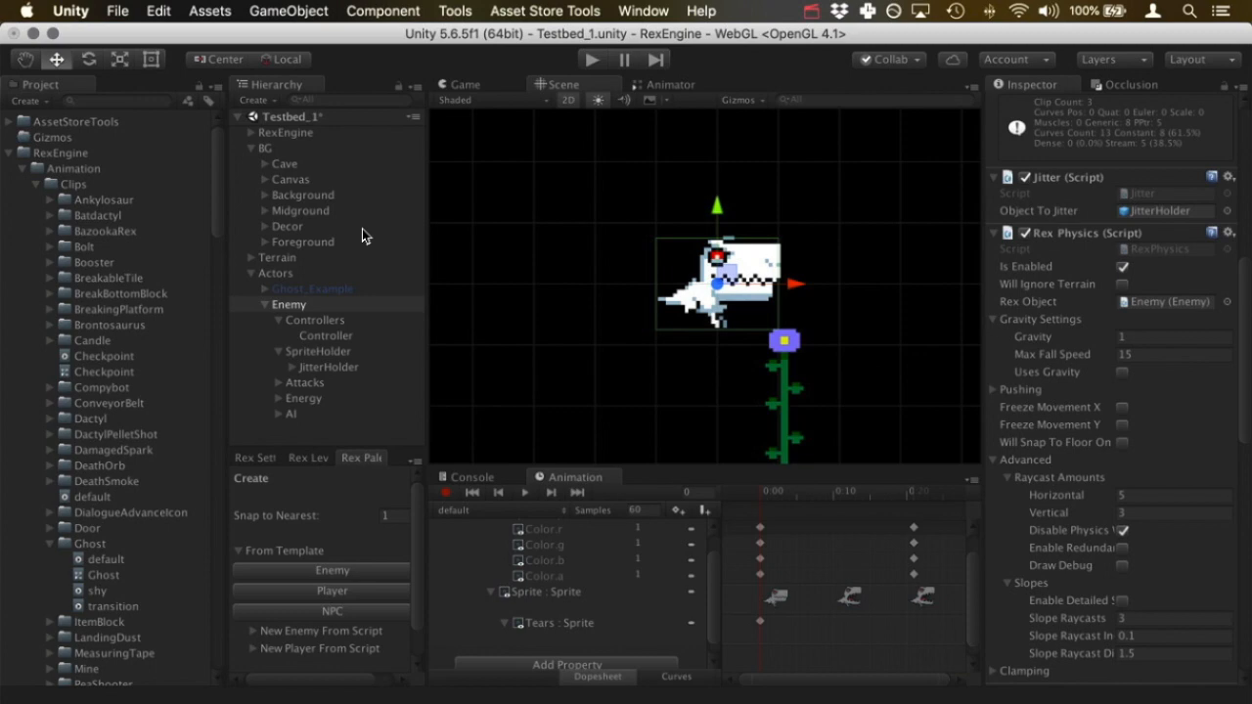
# Delete the Patrol movement from the Movements of the Enemy's AI_Routine
pyautogui.click(279, 413)
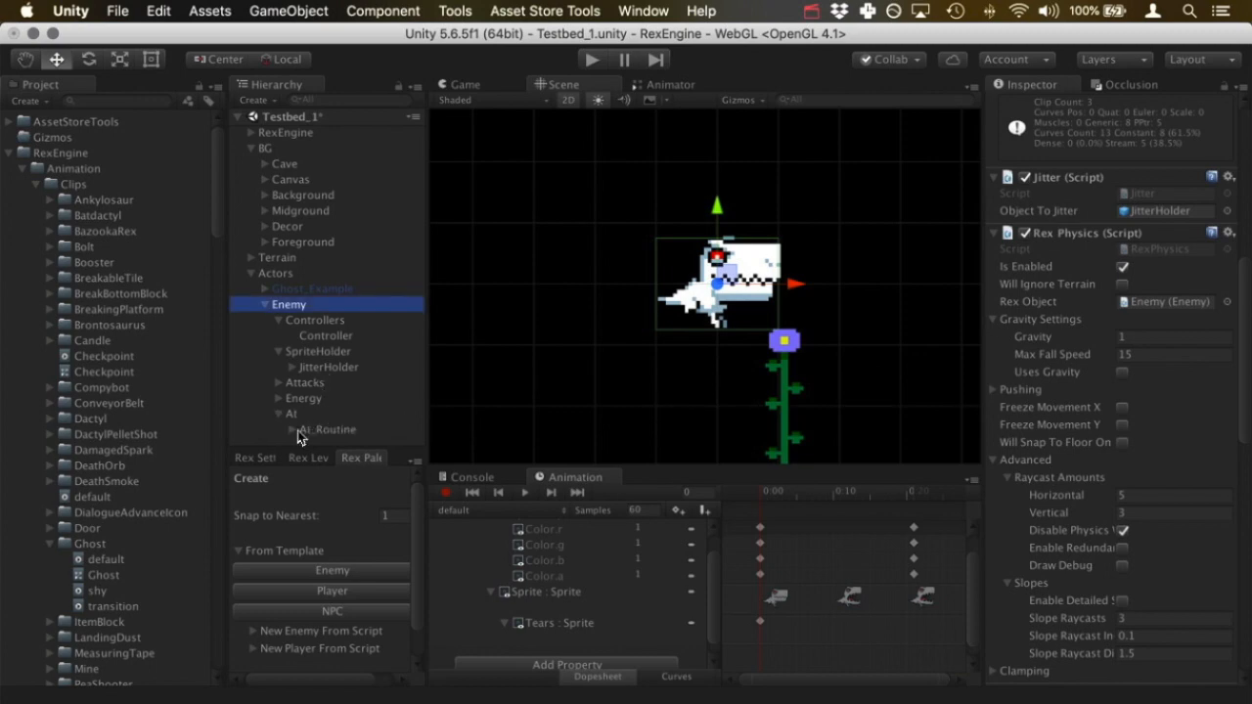
pyautogui.click(318, 430)
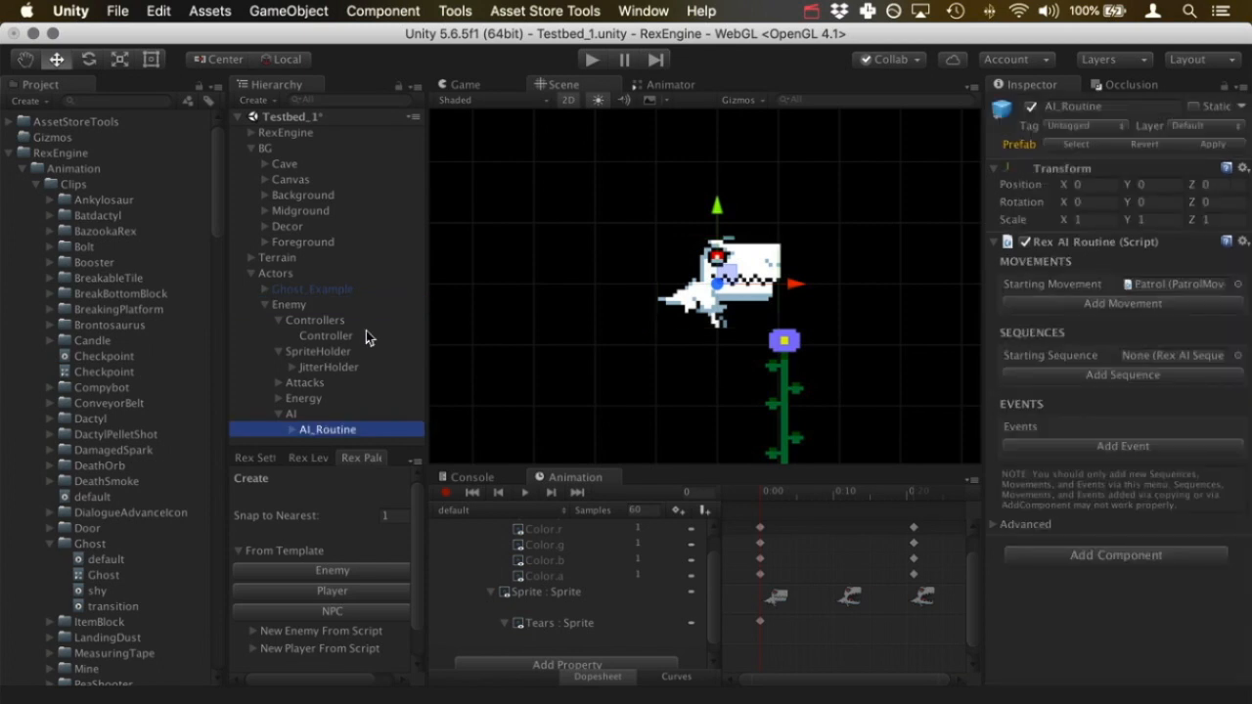
pyautogui.click(292, 430)
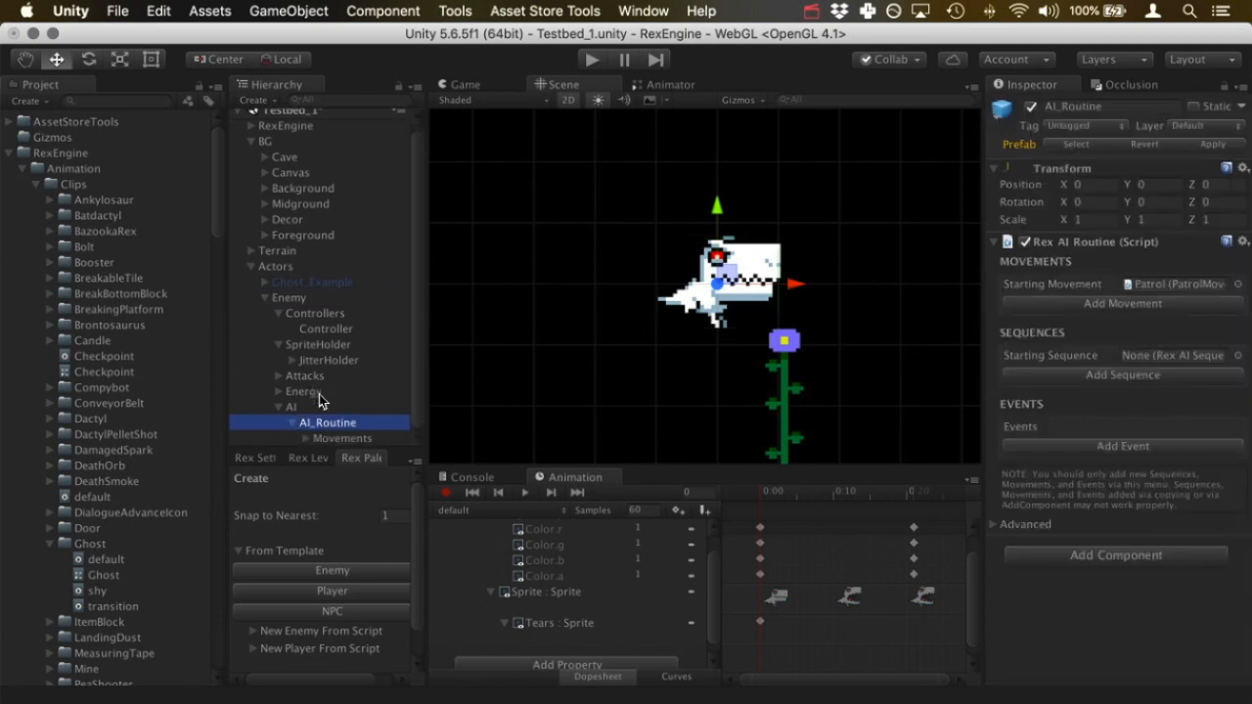
pyautogui.scroll(-1, 301, 436)
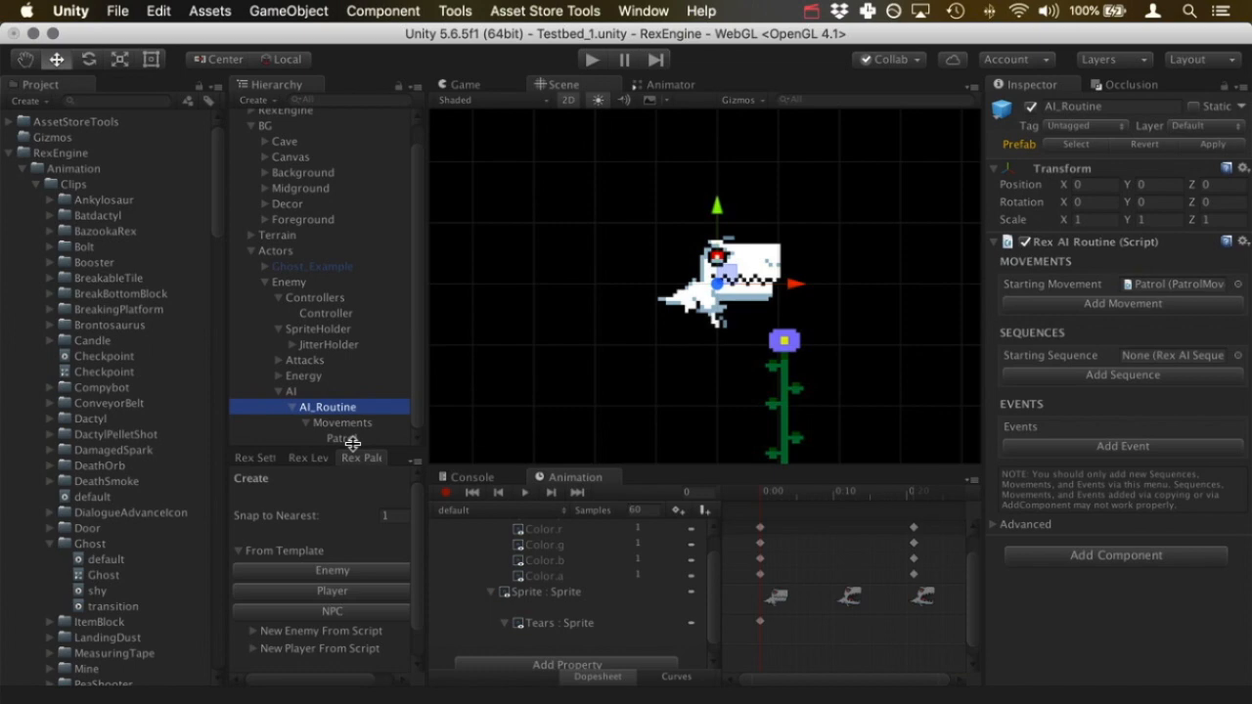
pyautogui.click(350, 440)
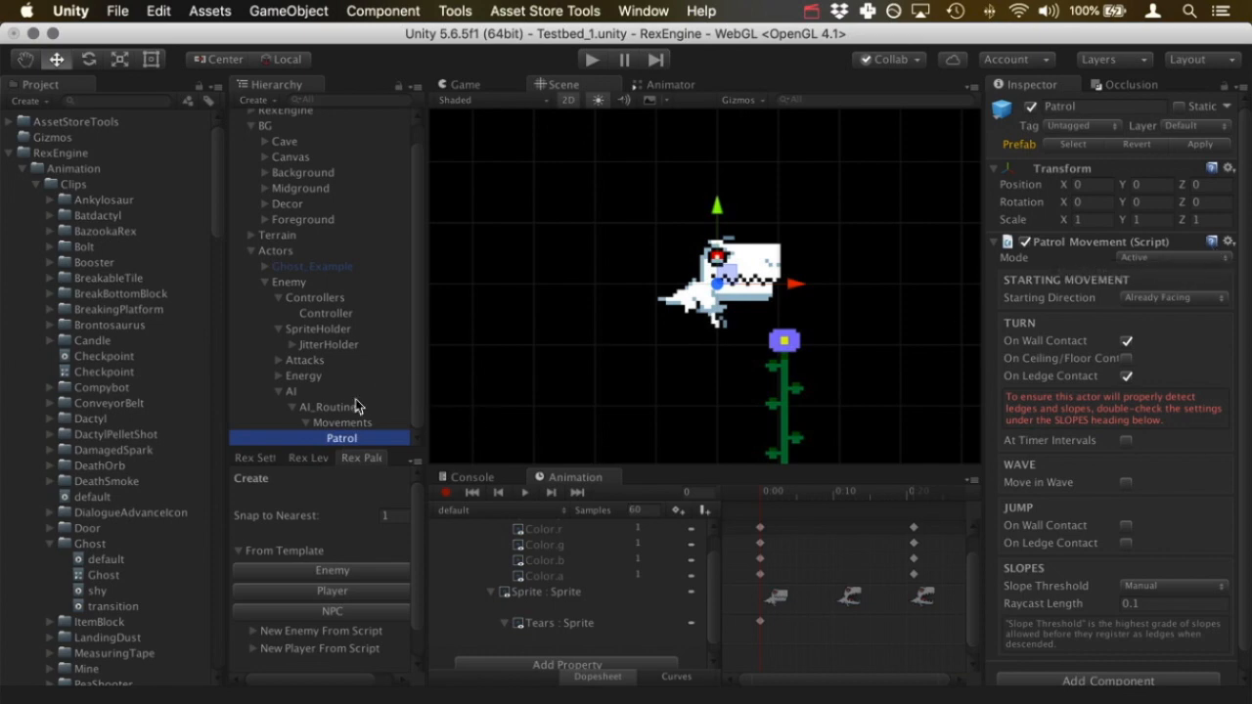
pyautogui.press('super+BackSpace')
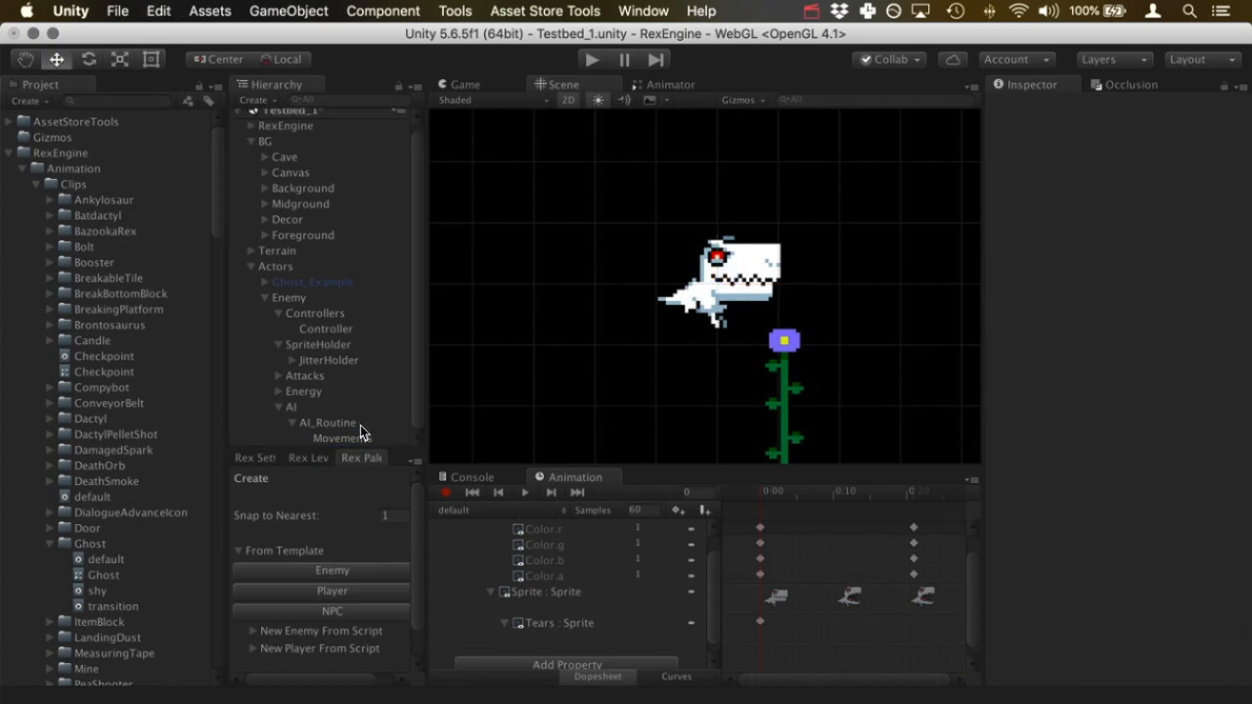
# Add a Follow Target movement to the AI_Routine object's Rex AI Routine
pyautogui.click(332, 423)
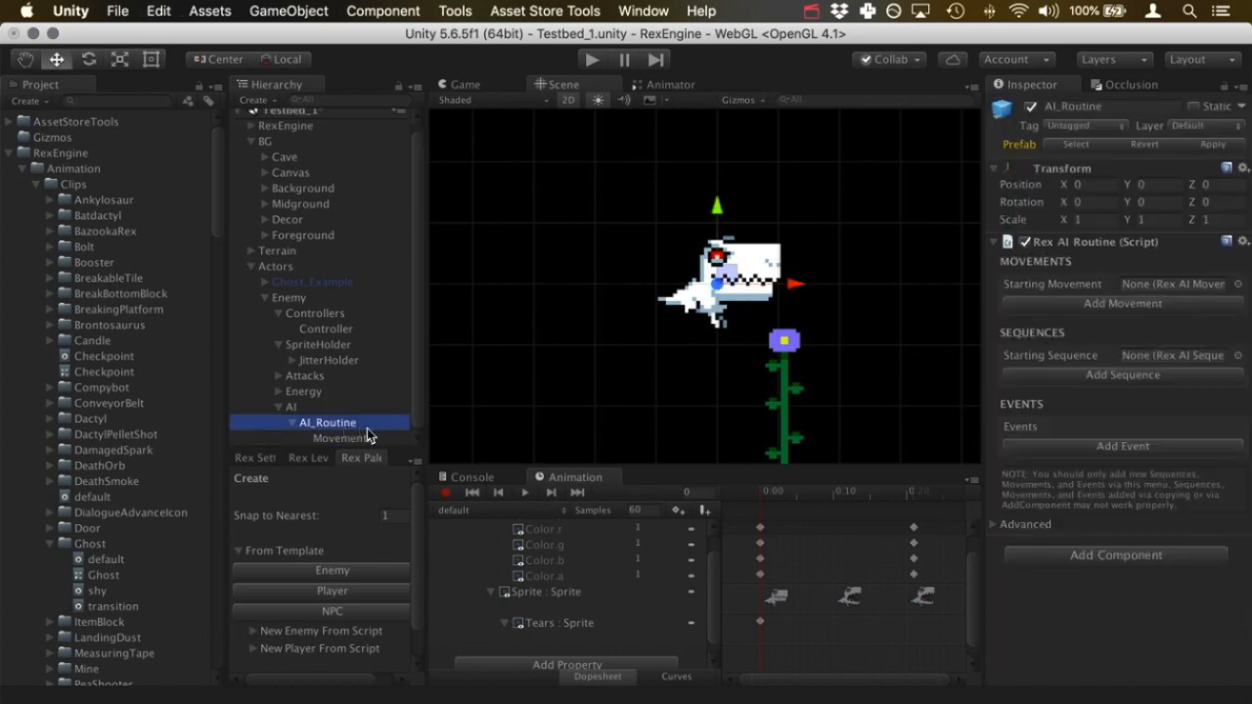
pyautogui.click(1210, 311)
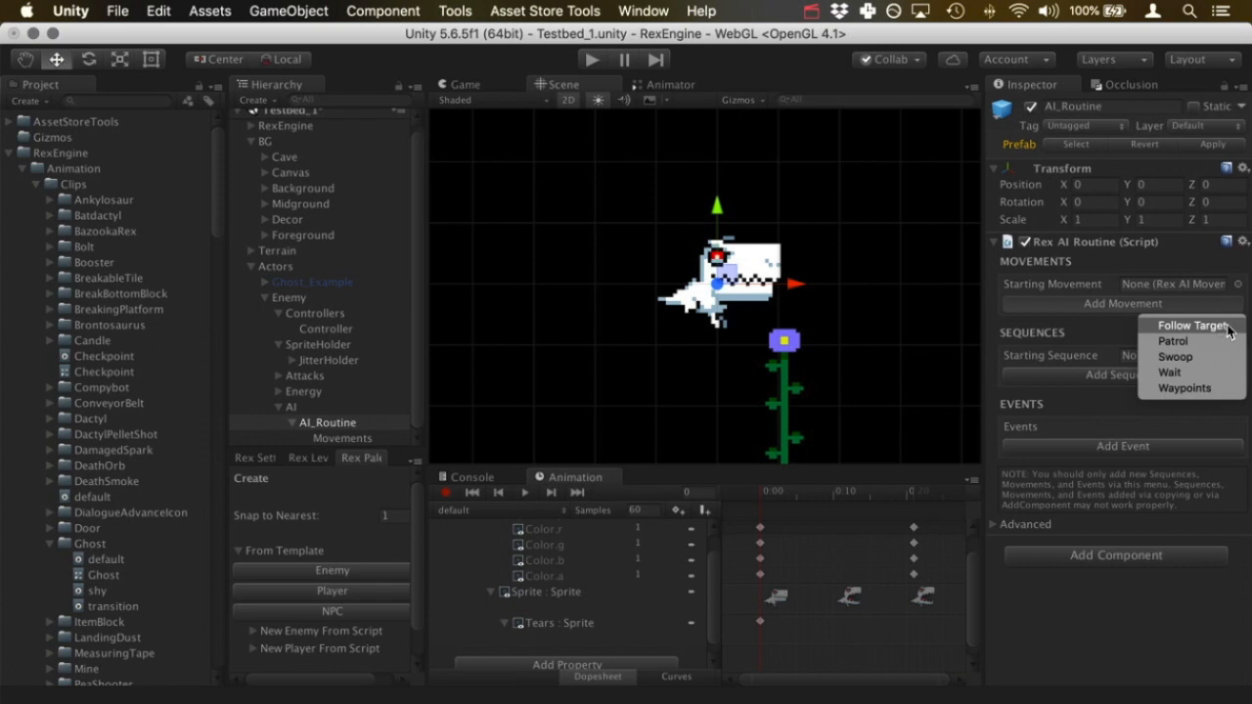
pyautogui.click(1229, 333)
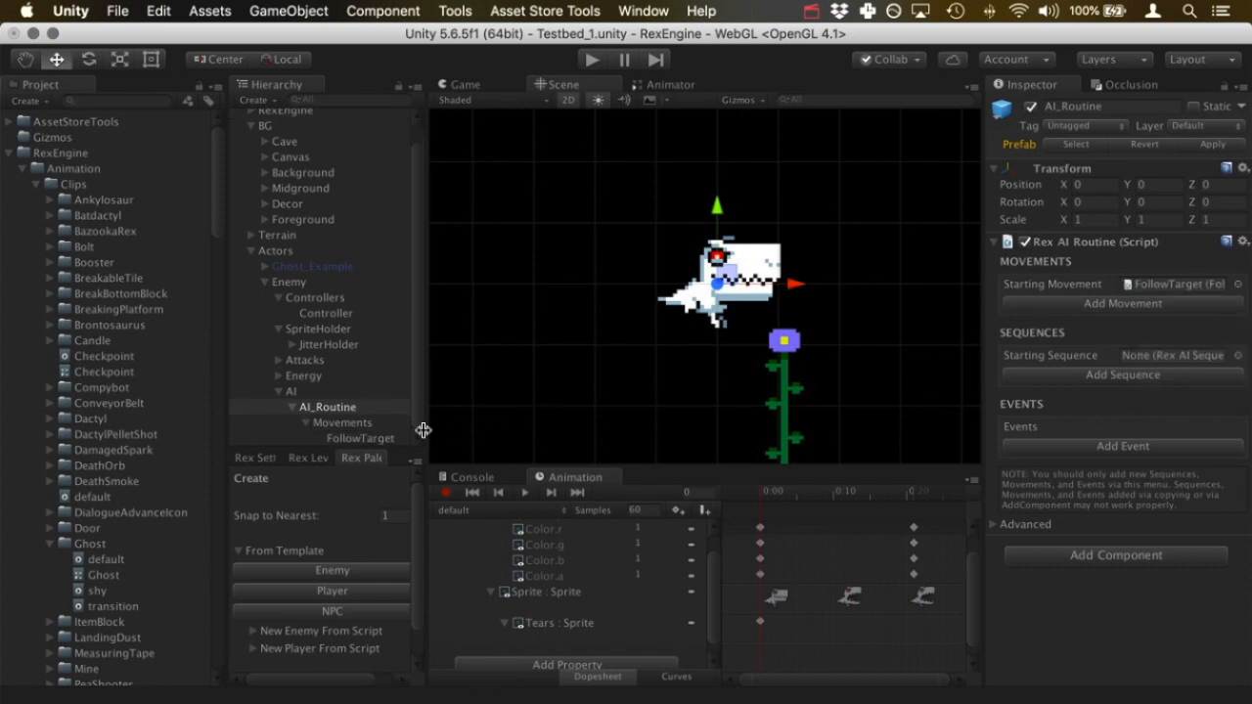
# Keep the FollowTarget movement's Target Type as Player and disable jumping On Wall Contact and On Ledge Contact
pyautogui.click(358, 437)
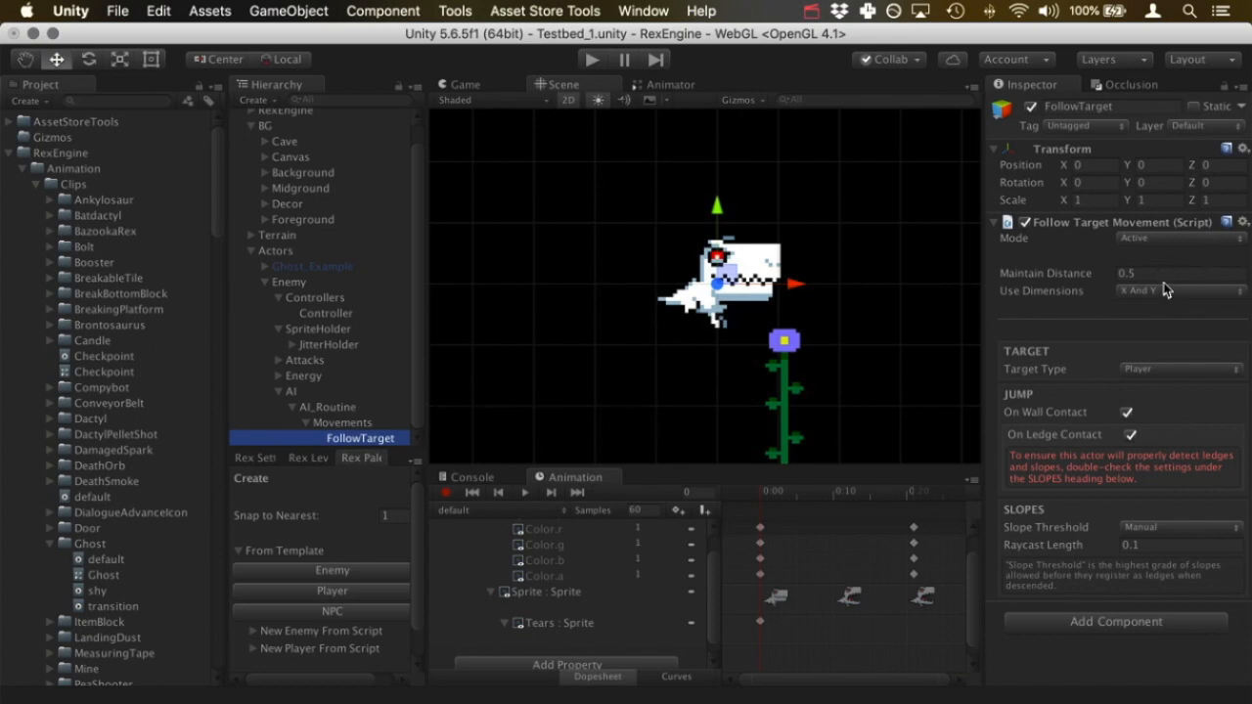
pyautogui.click(1180, 370)
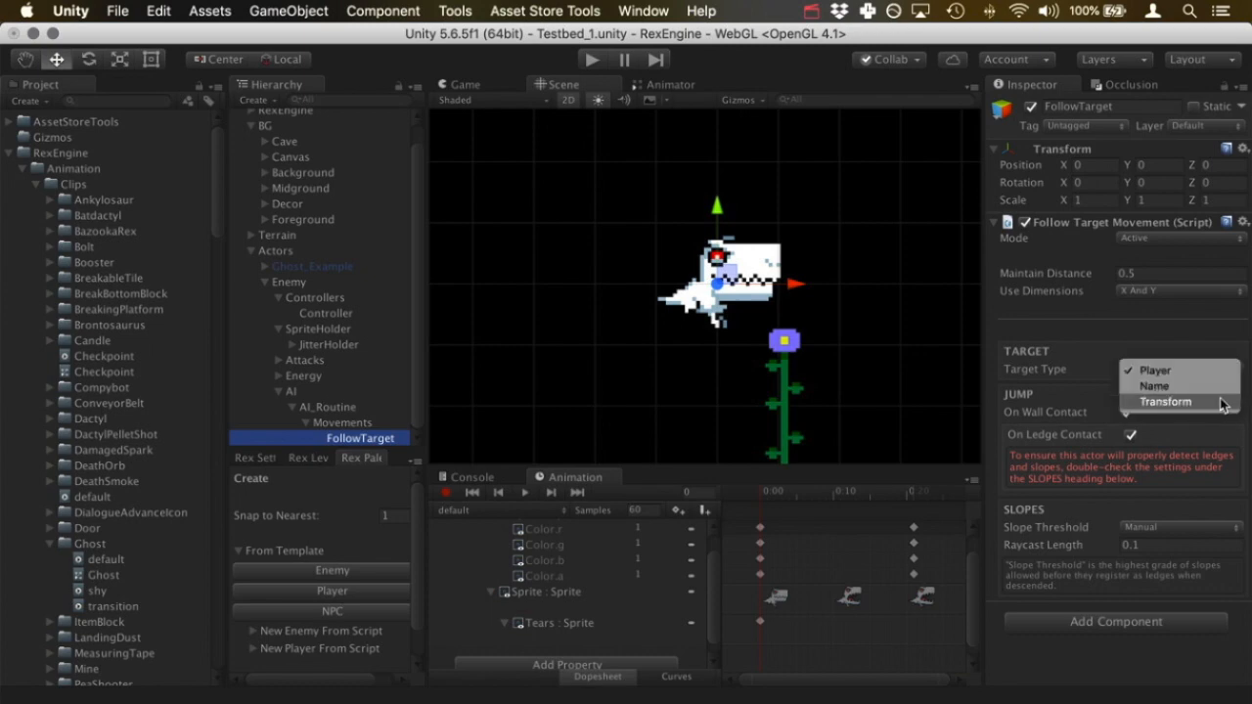
pyautogui.click(1204, 374)
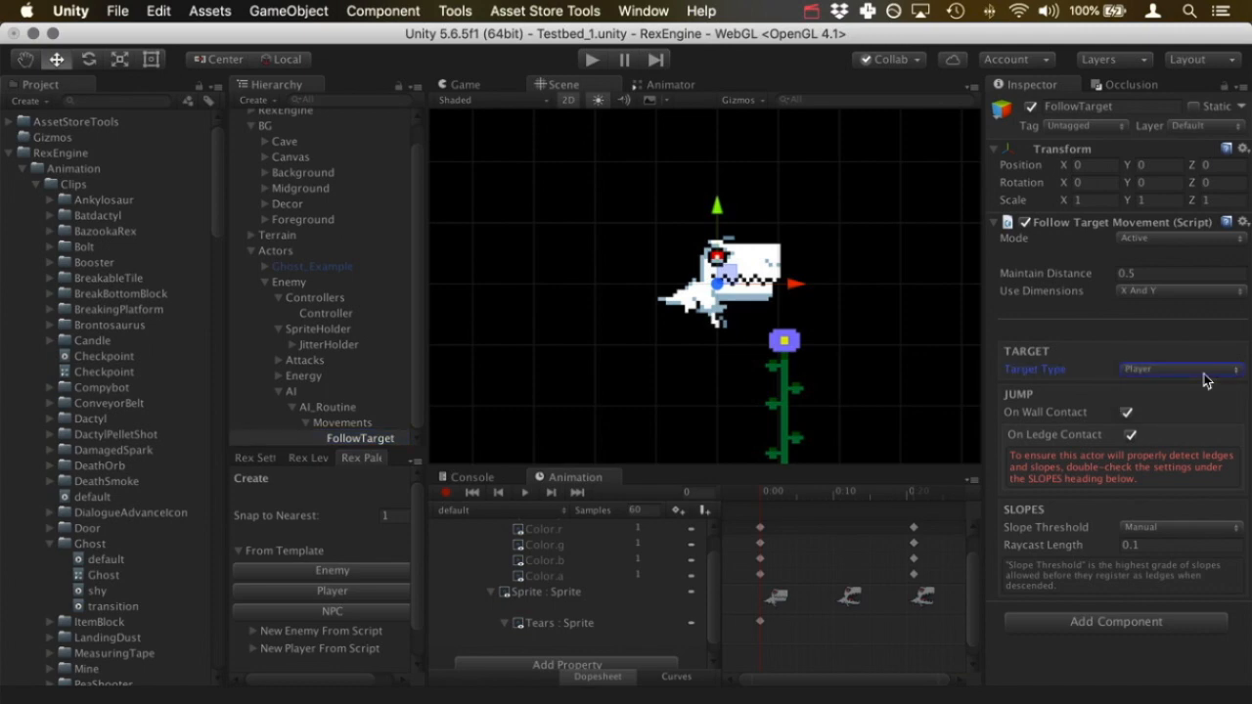
pyautogui.click(1126, 413)
pyautogui.click(1131, 435)
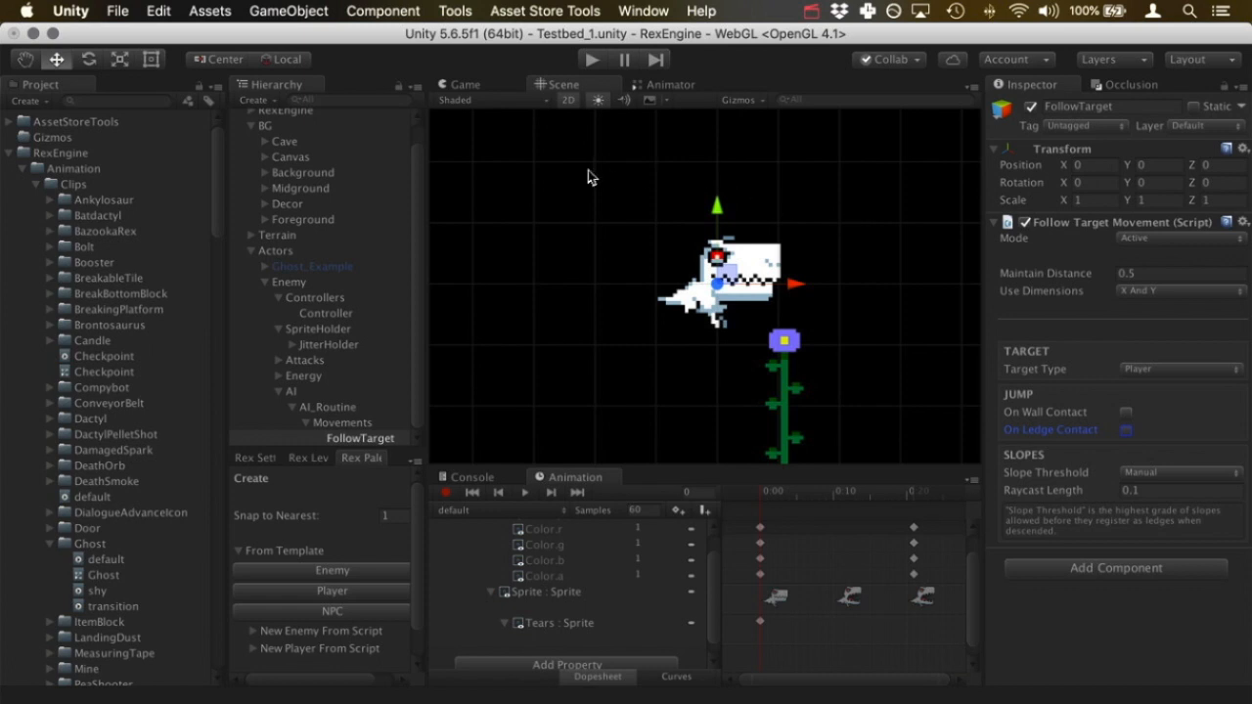
# Play-test the level, running and jumping with the player to check how the ghost follows, and stop the game
pyautogui.click(587, 58)
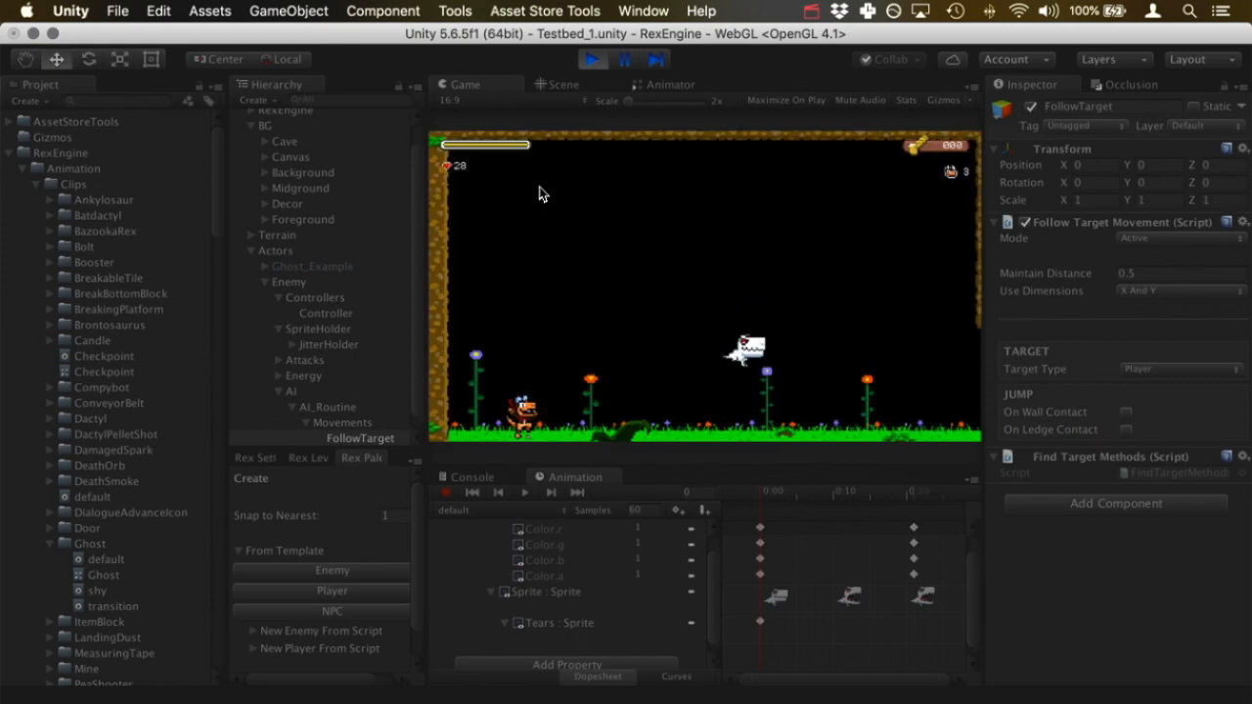
pyautogui.press('Right')
pyautogui.press('Left')
pyautogui.press('space')
pyautogui.press('Right')
pyautogui.press('space')
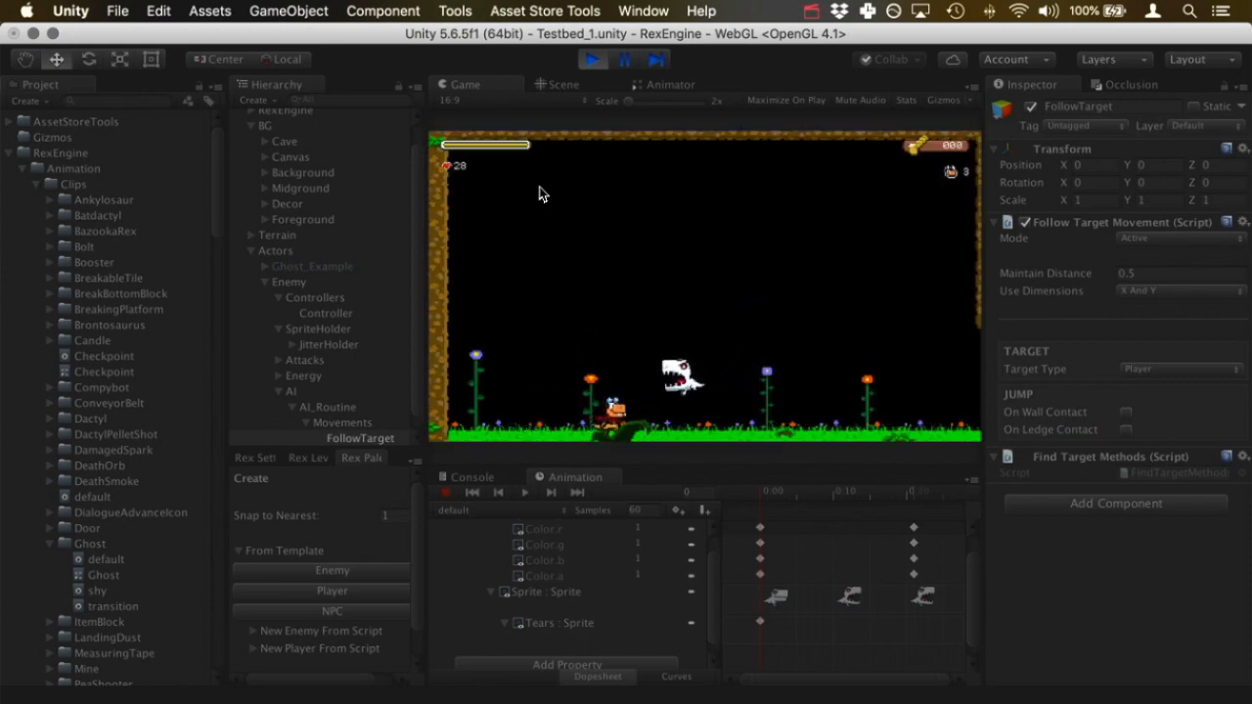
pyautogui.press('Right')
pyautogui.press('Left')
pyautogui.press('space')
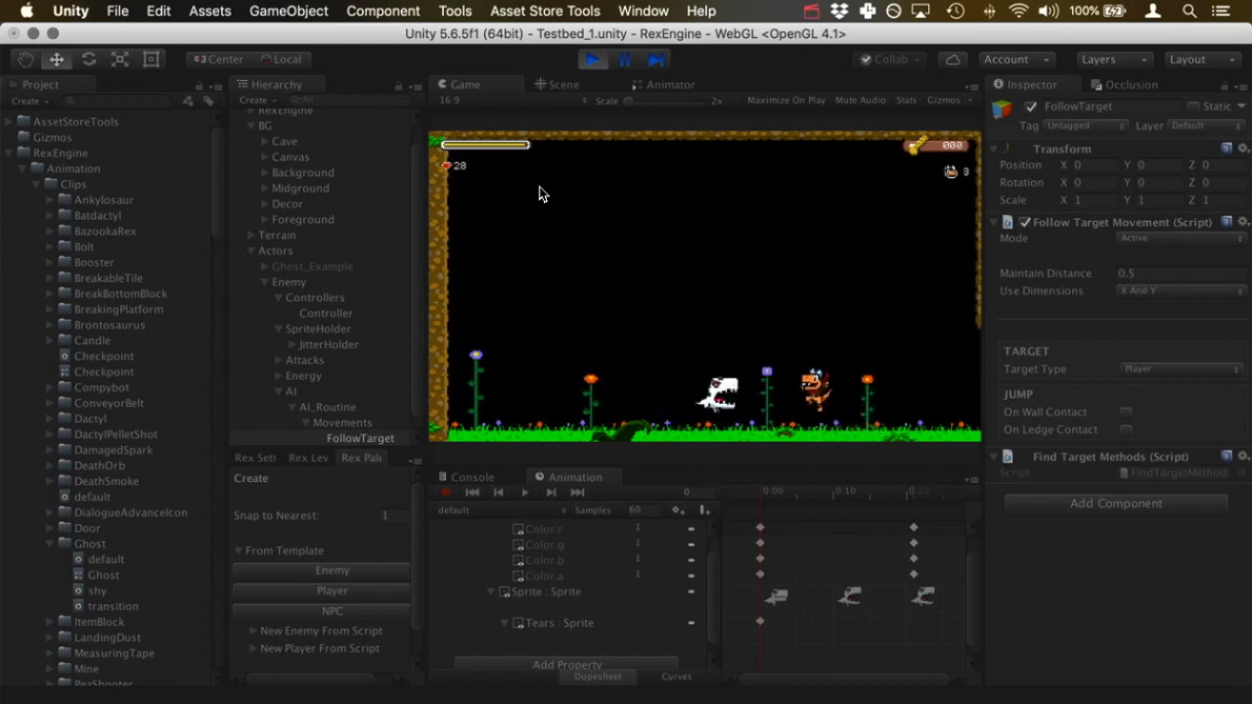
pyautogui.click(590, 60)
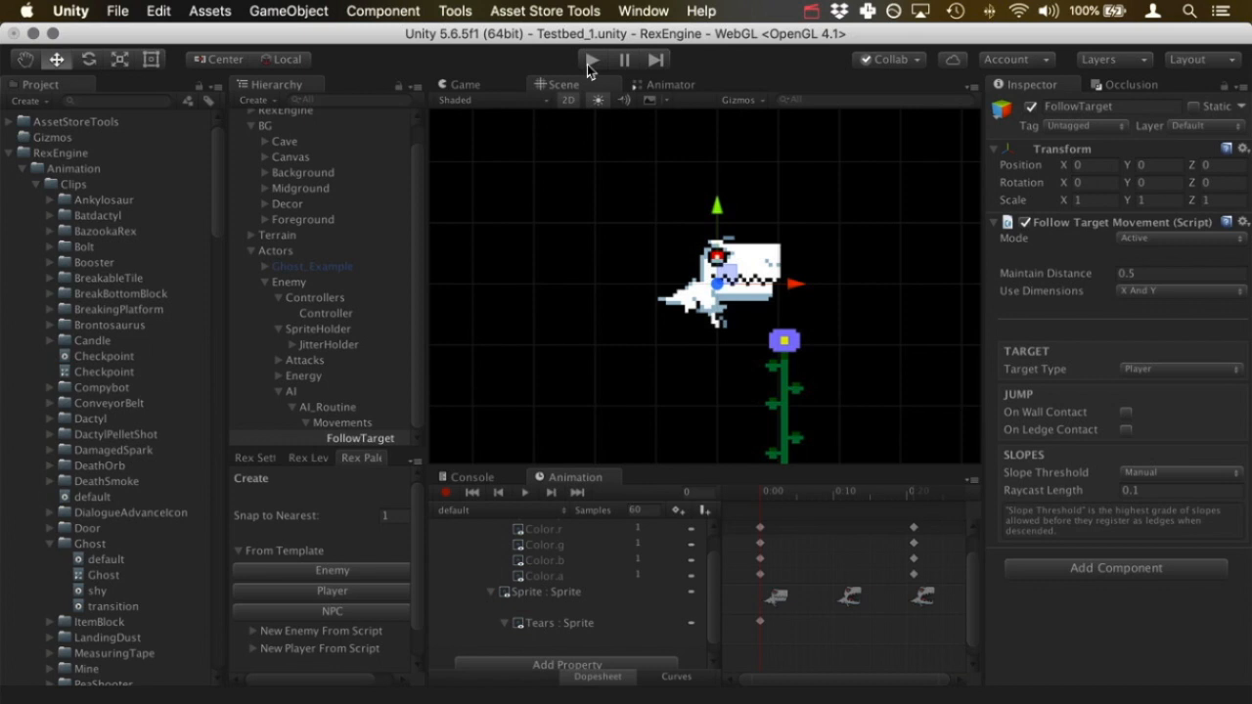
# Add a Target Facing event to the AI_Routine object's Rex AI Routine
pyautogui.click(341, 409)
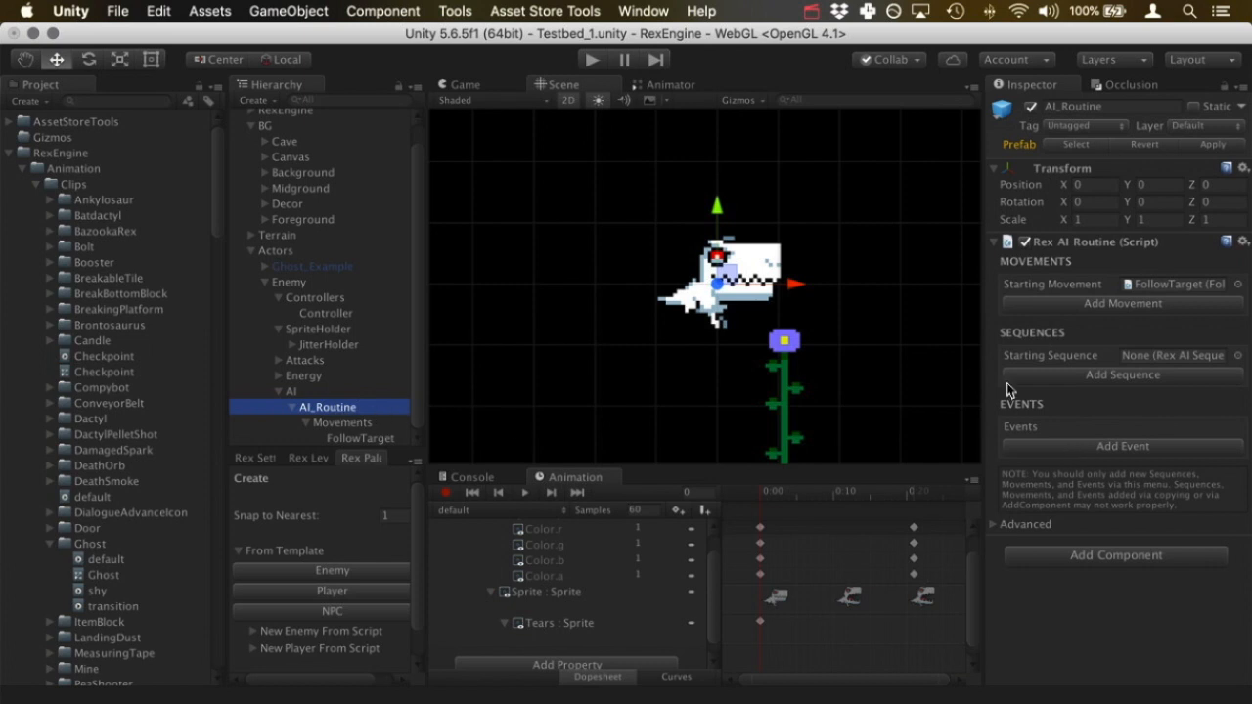
pyautogui.click(1085, 448)
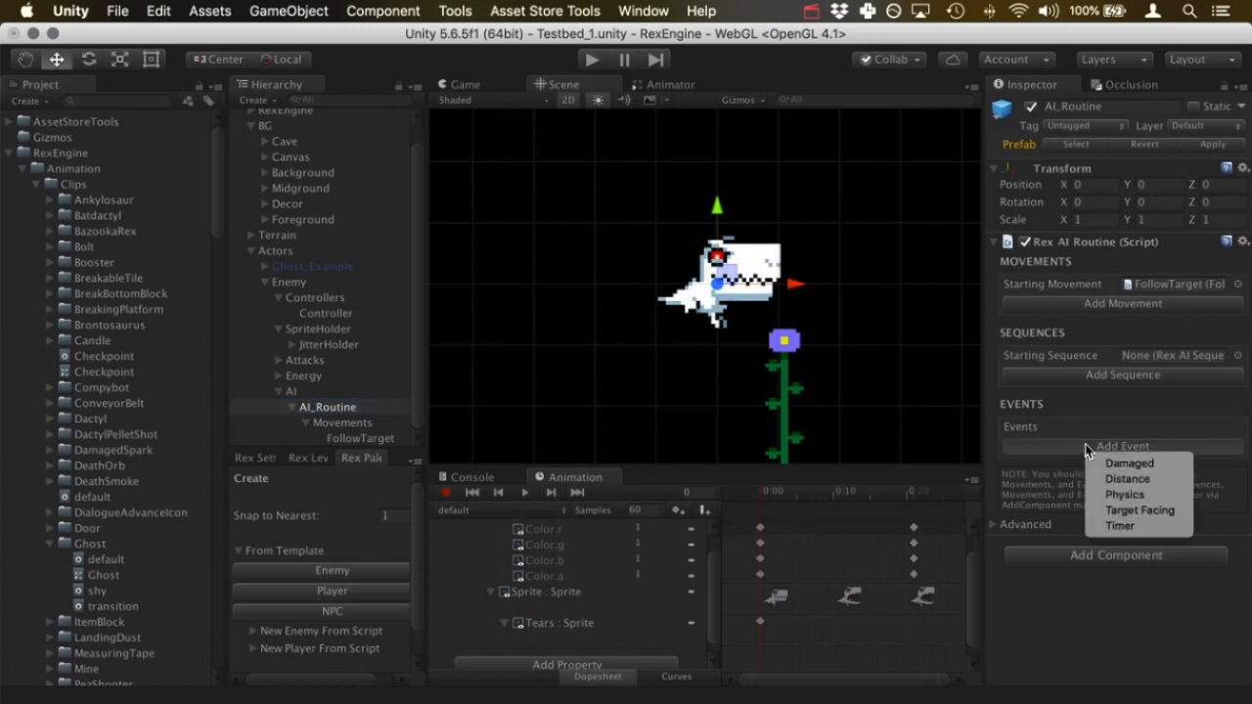
pyautogui.click(1172, 510)
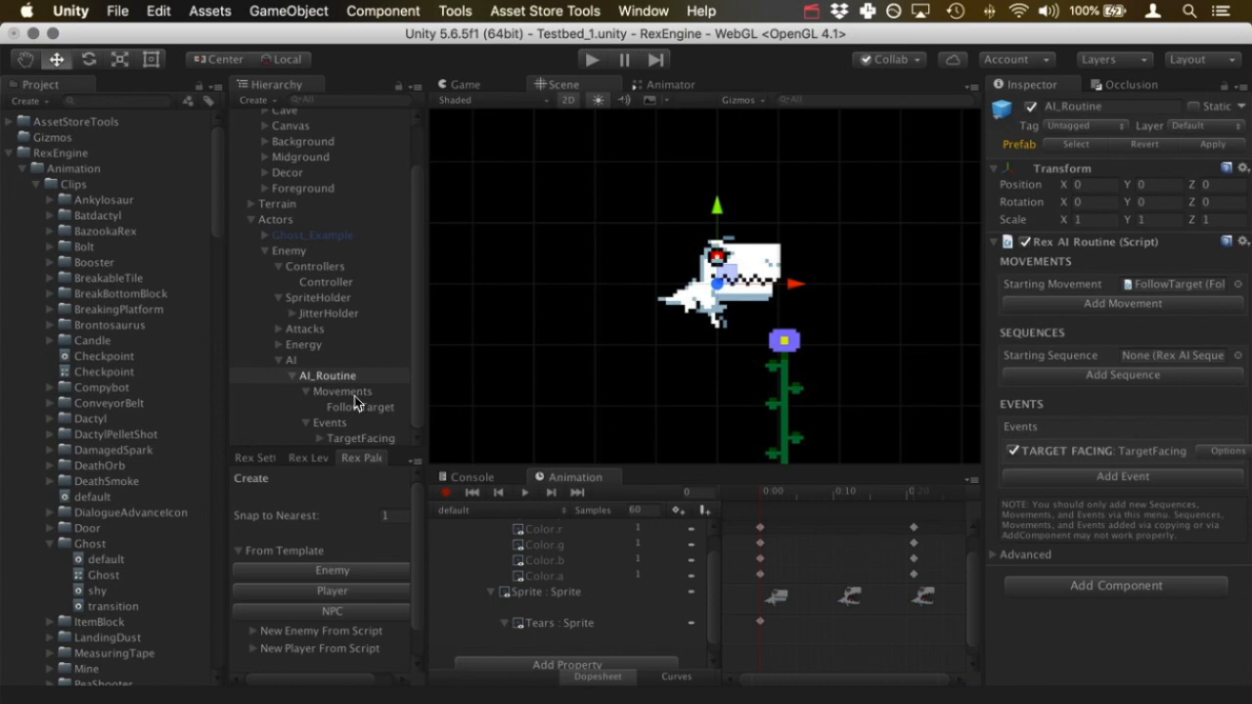
# Review the TargetFacing event's Target Type and Require Facing options, keeping Player and Towards This
pyautogui.click(377, 440)
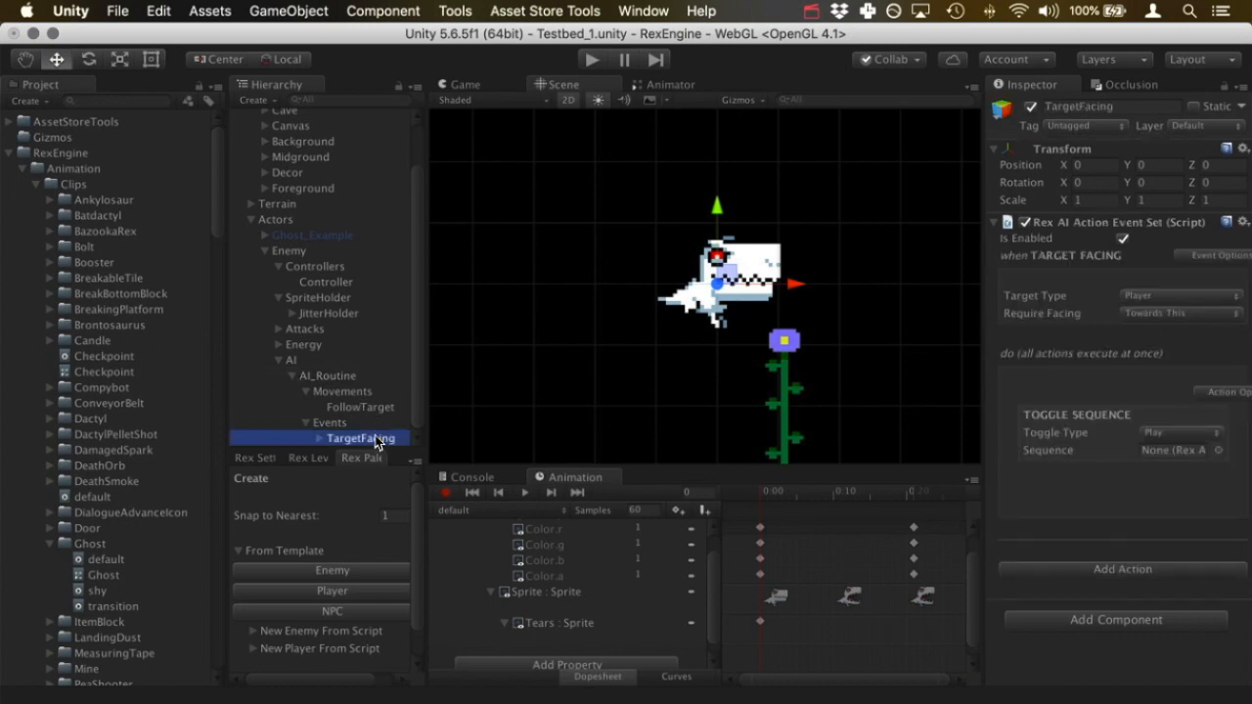
pyautogui.moveTo(986, 405); pyautogui.dragTo(921, 411)
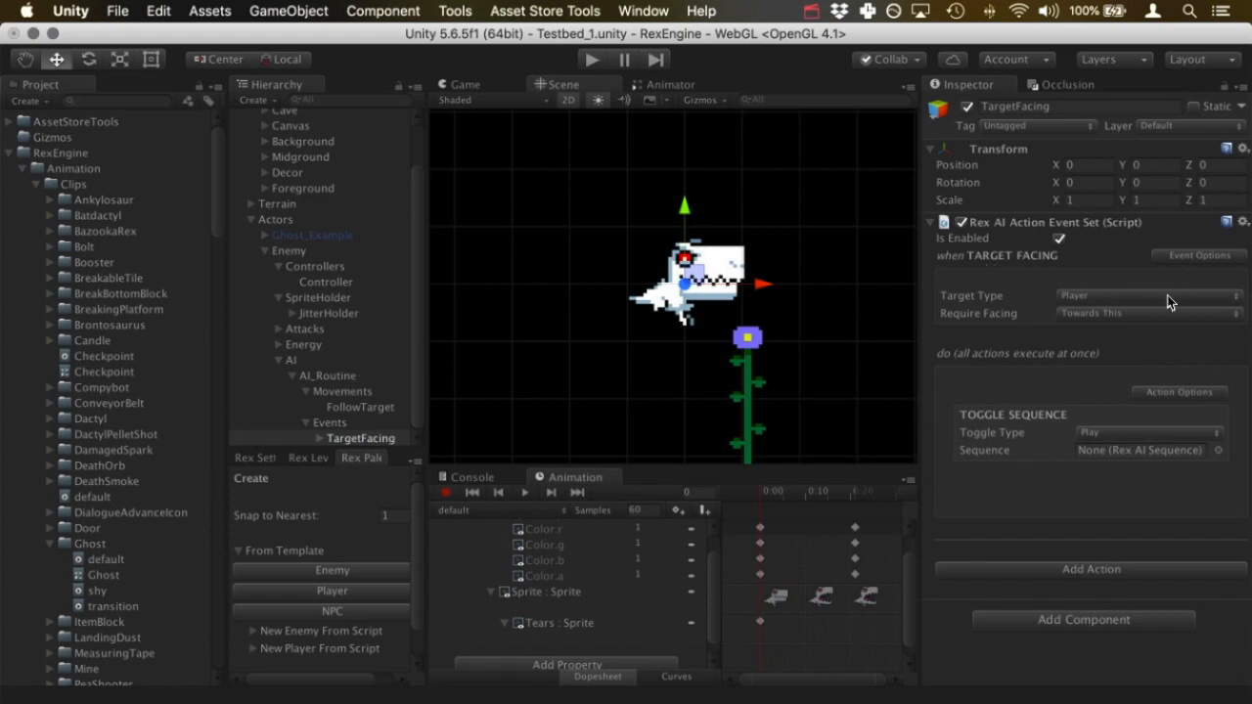
pyautogui.click(1117, 295)
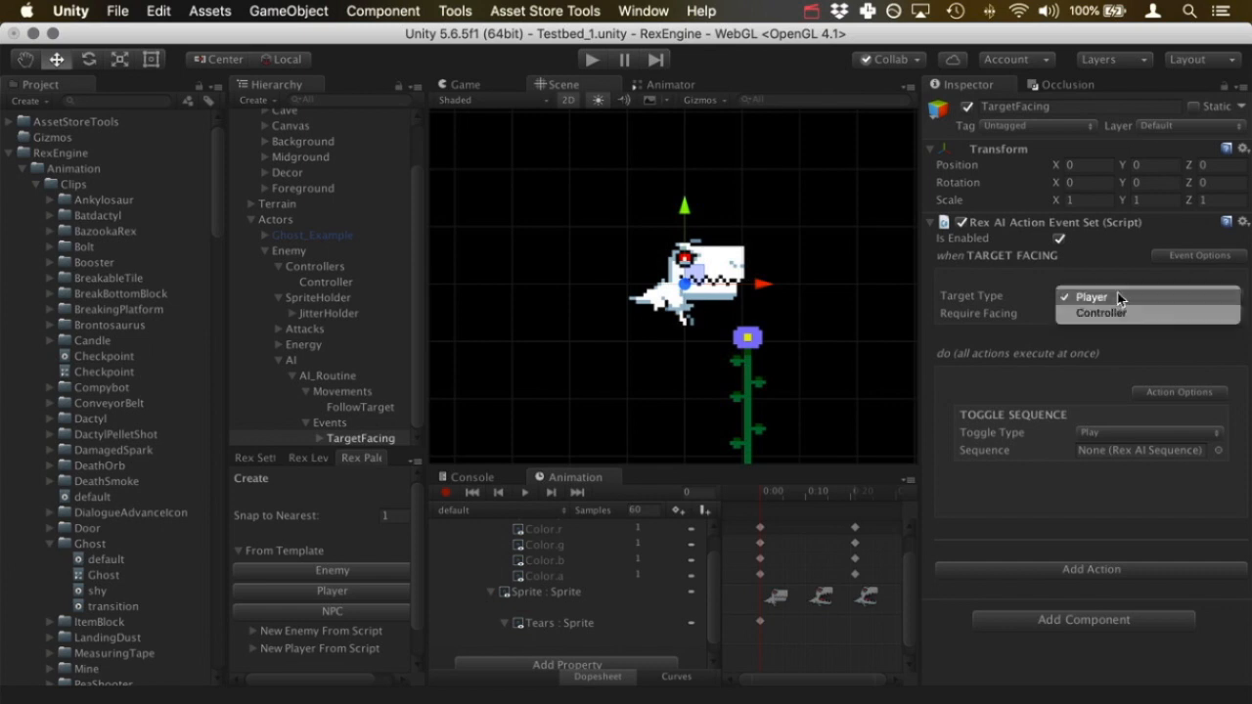
pyautogui.click(1058, 293)
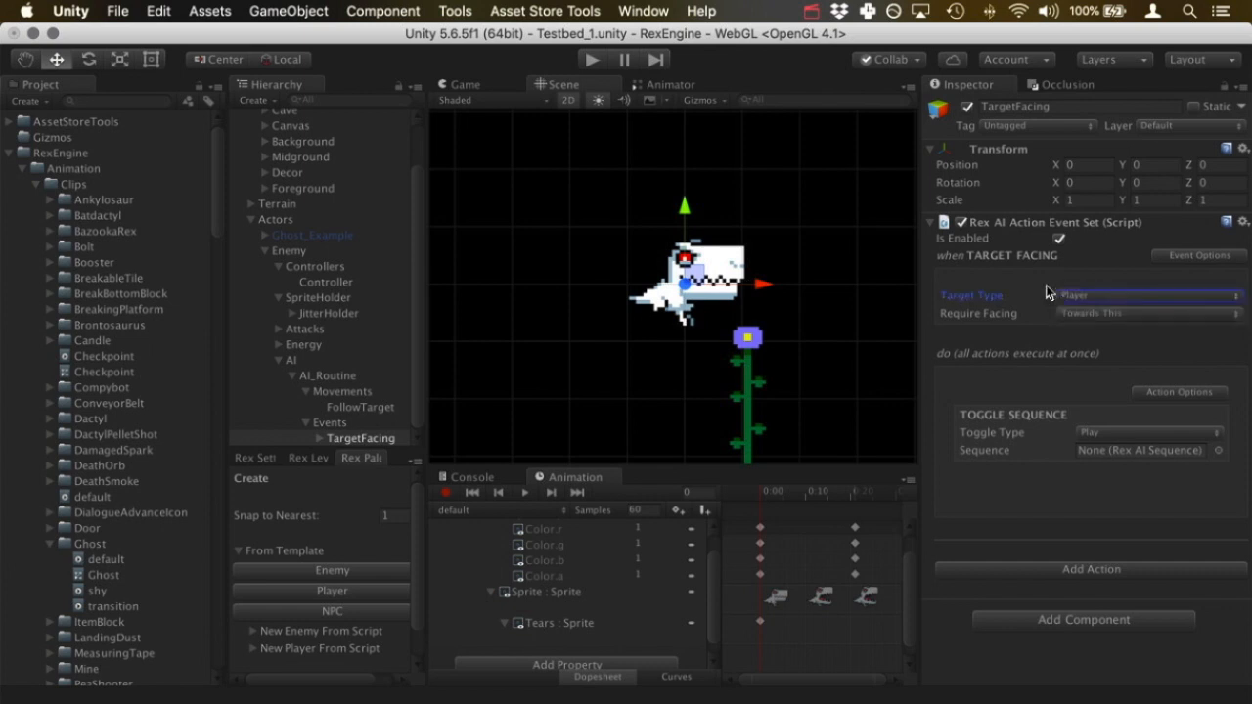
pyautogui.click(1084, 299)
pyautogui.click(1105, 314)
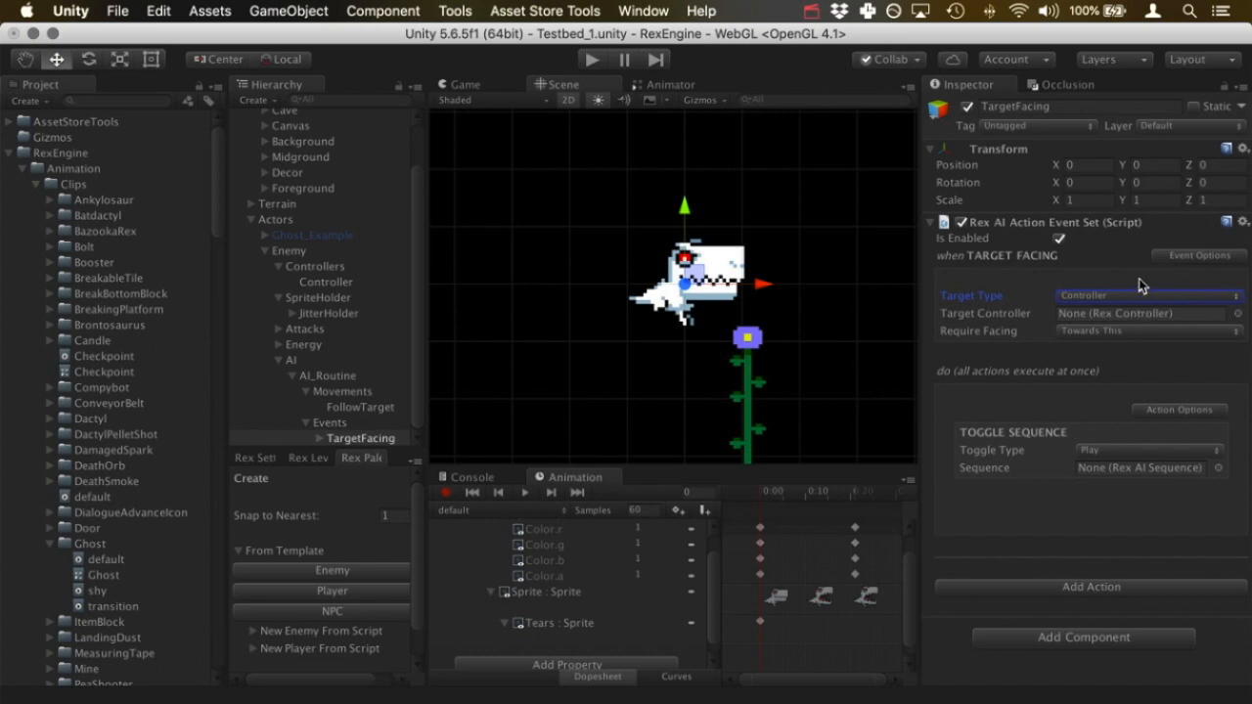
pyautogui.click(1131, 301)
pyautogui.click(1138, 285)
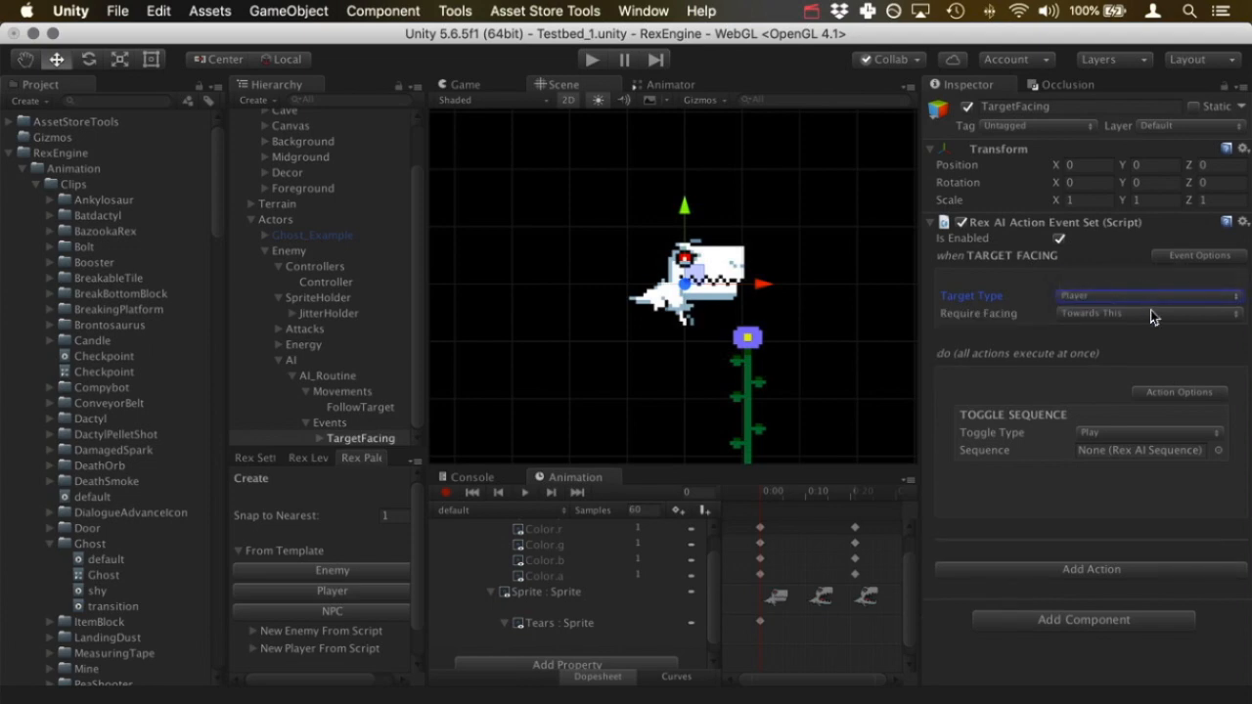
pyautogui.click(1150, 314)
pyautogui.click(1174, 313)
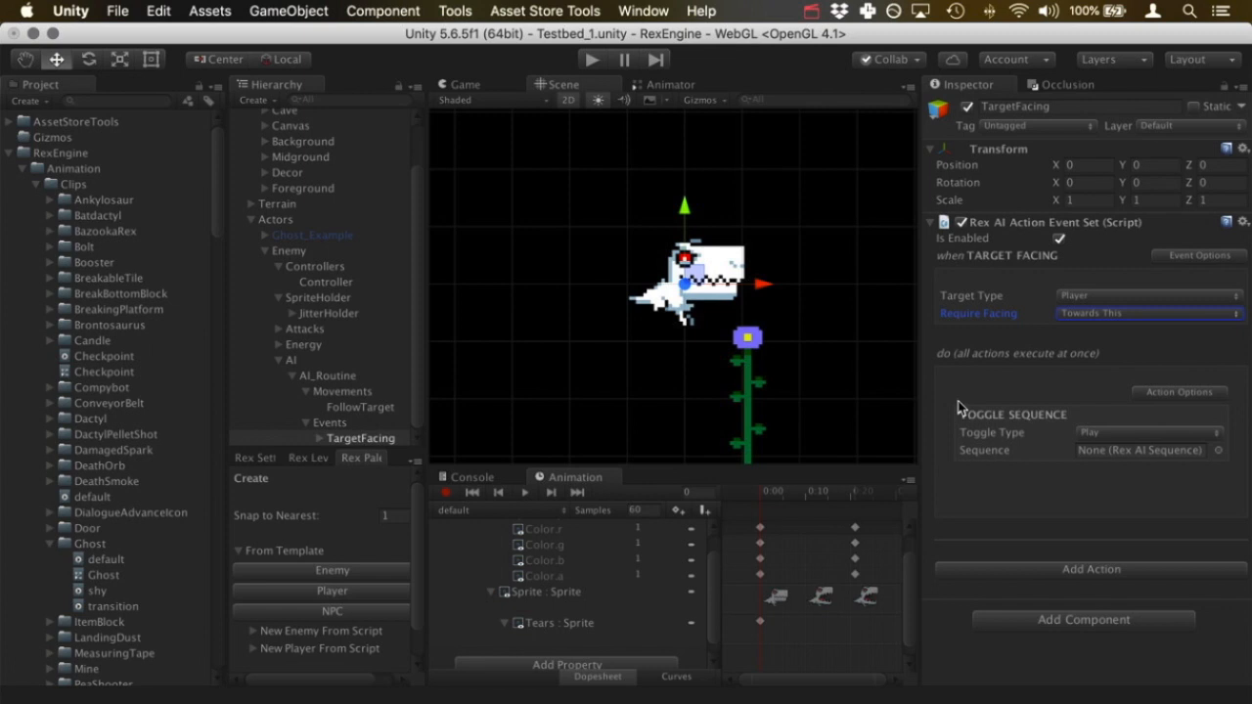
# Add a sequence to the AI_Routine object's Rex AI Routine and rename it TransitionToShy
pyautogui.click(369, 375)
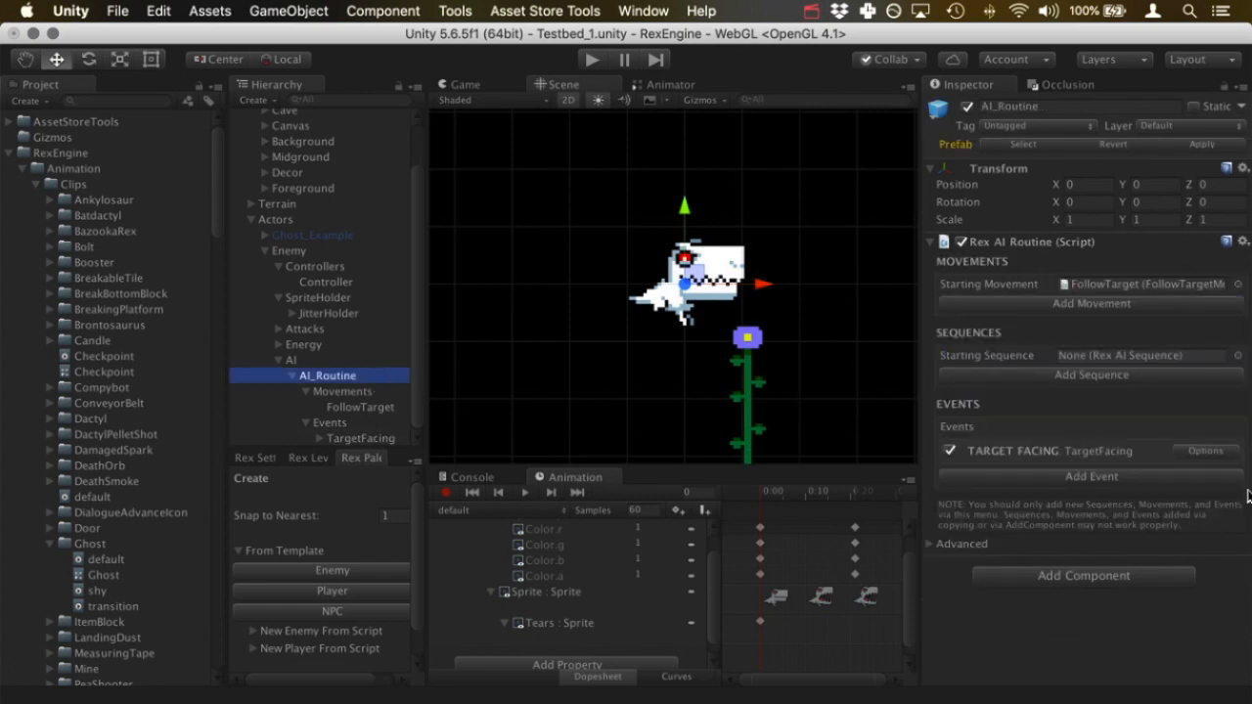
pyautogui.click(1093, 376)
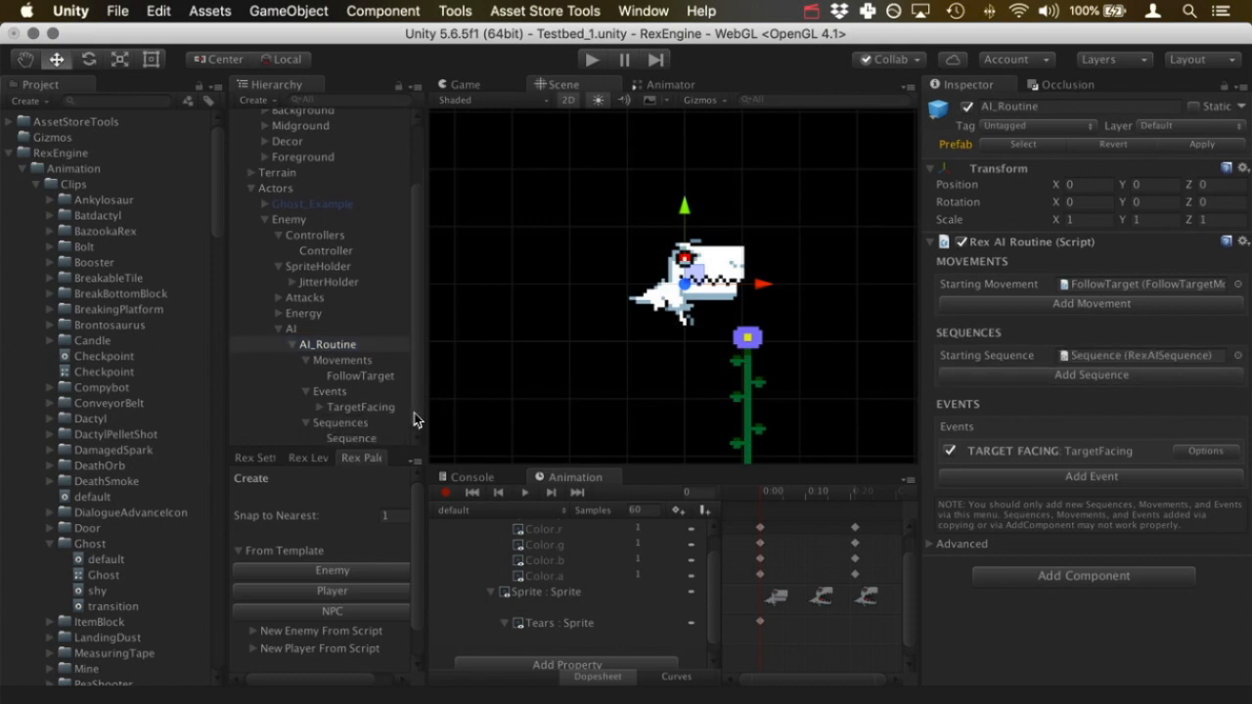
pyautogui.click(362, 435)
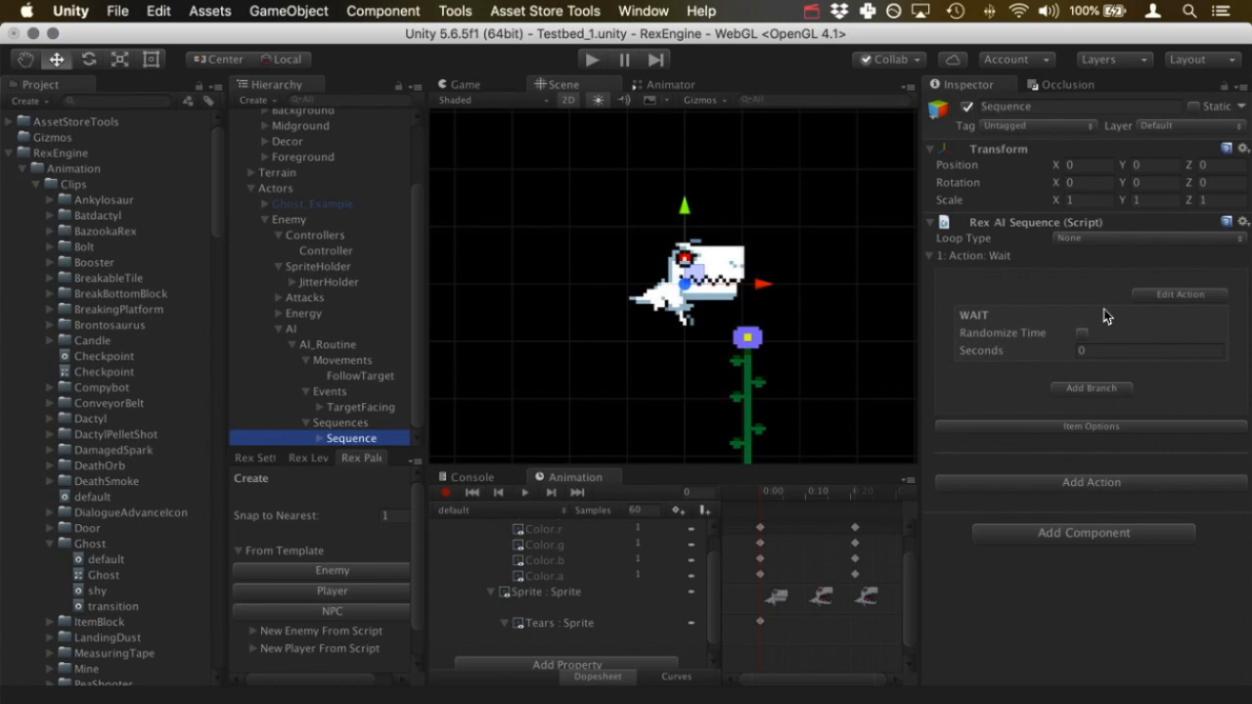
pyautogui.click(1017, 104)
pyautogui.press('BackSpace')
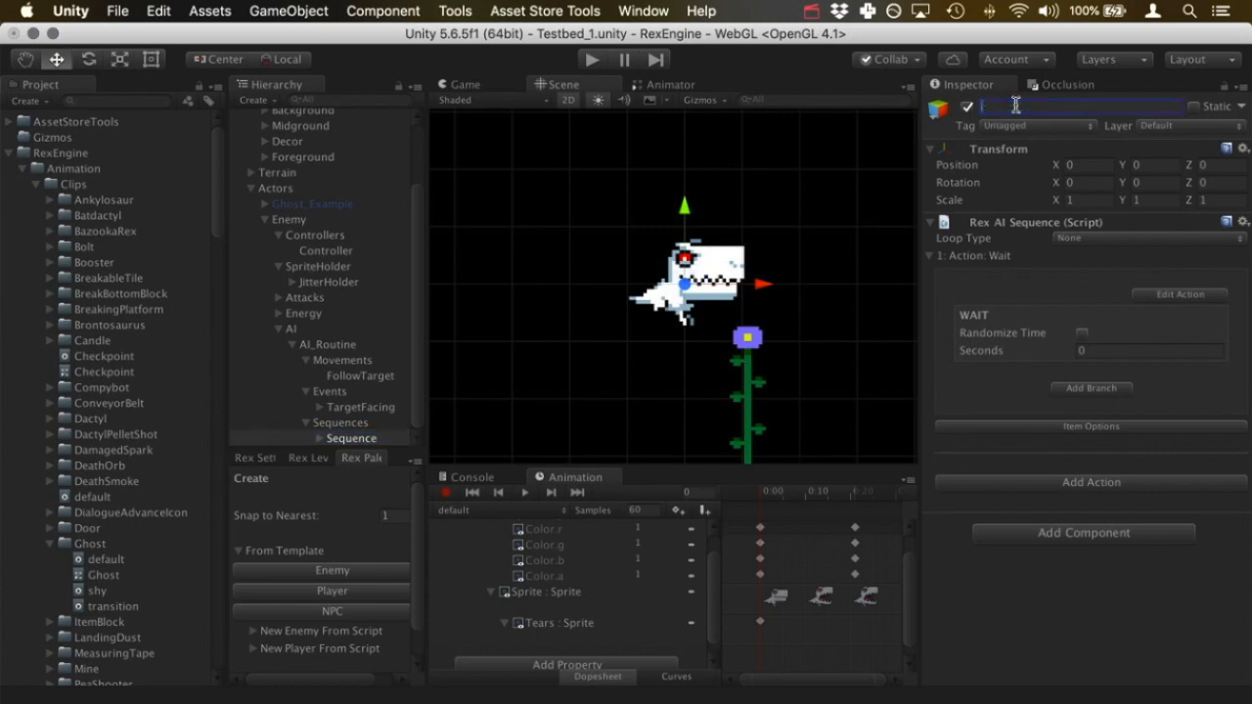
pyautogui.write('TransitionToShy')
pyautogui.press('Return')
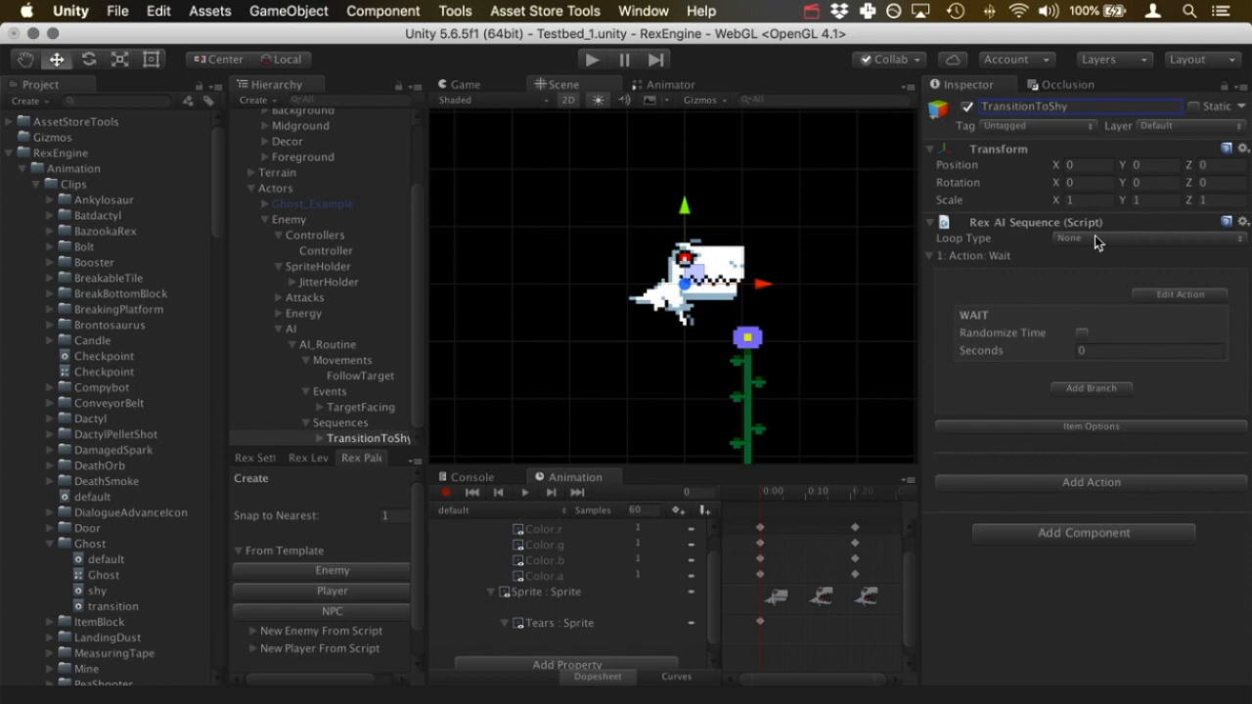
# Change the TransitionToShy sequence's first action to Change Movement with Change Type Set Mode To Wait
pyautogui.click(1196, 295)
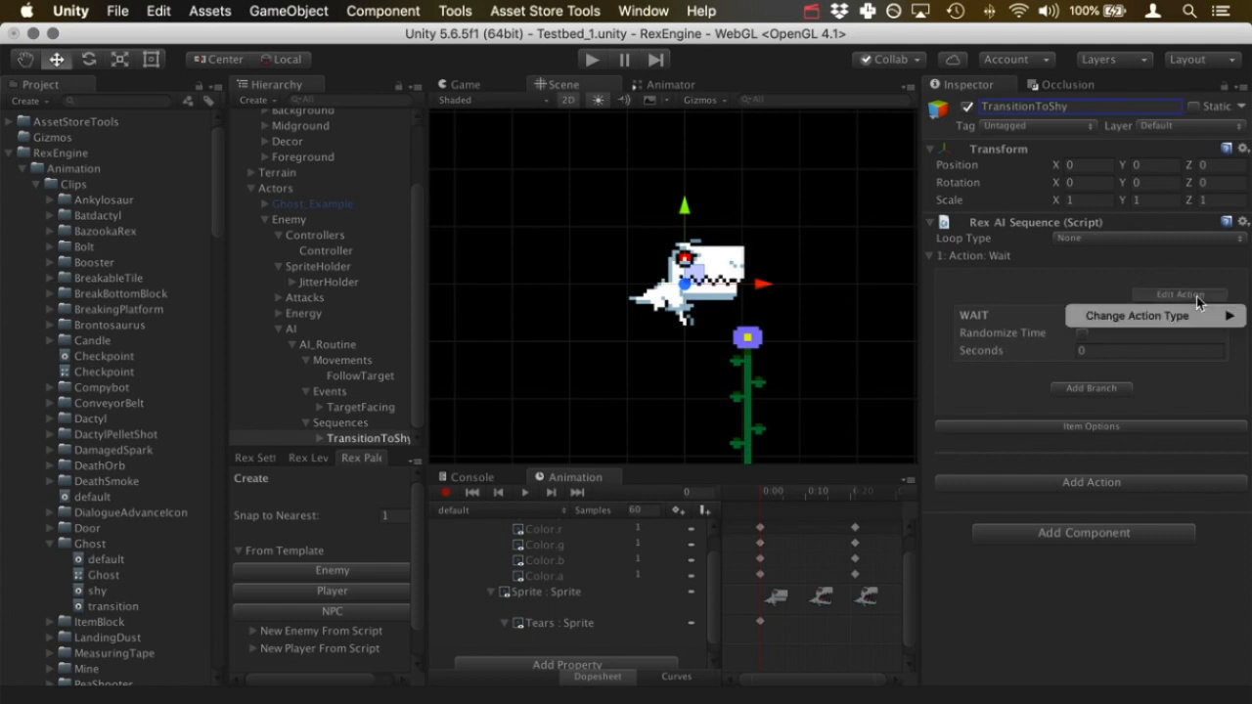
pyautogui.moveTo(1199, 321)
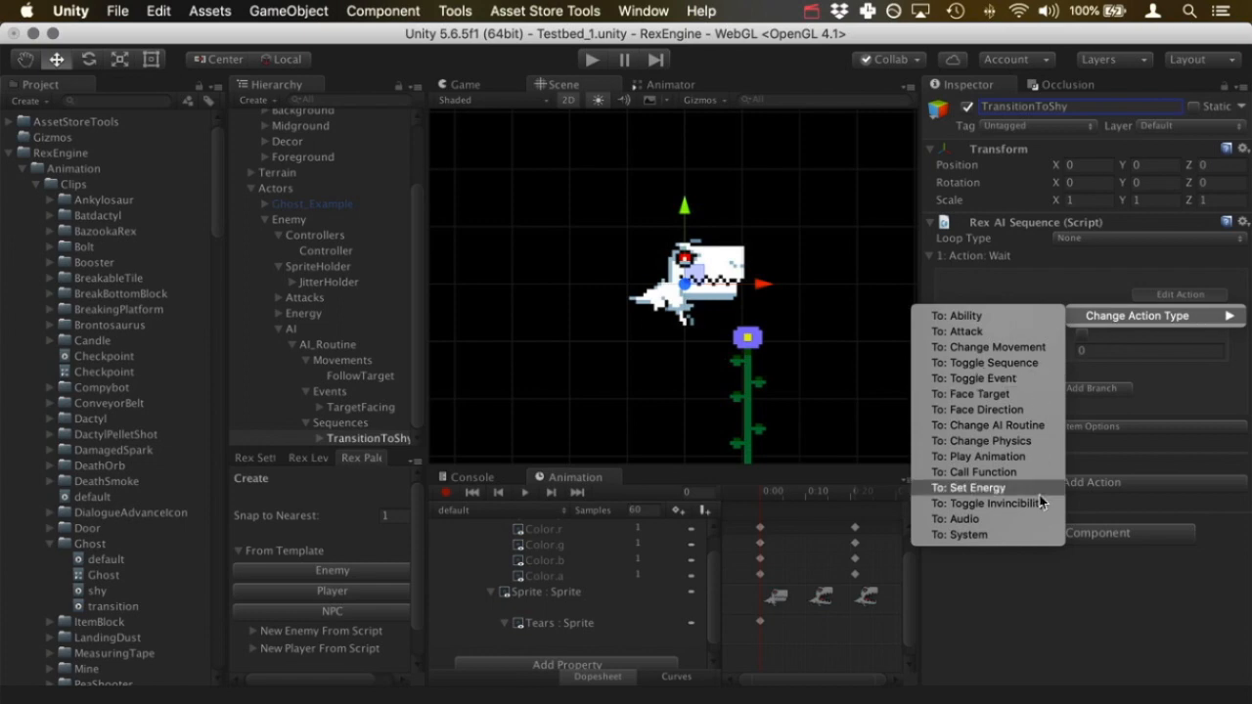
pyautogui.click(1044, 347)
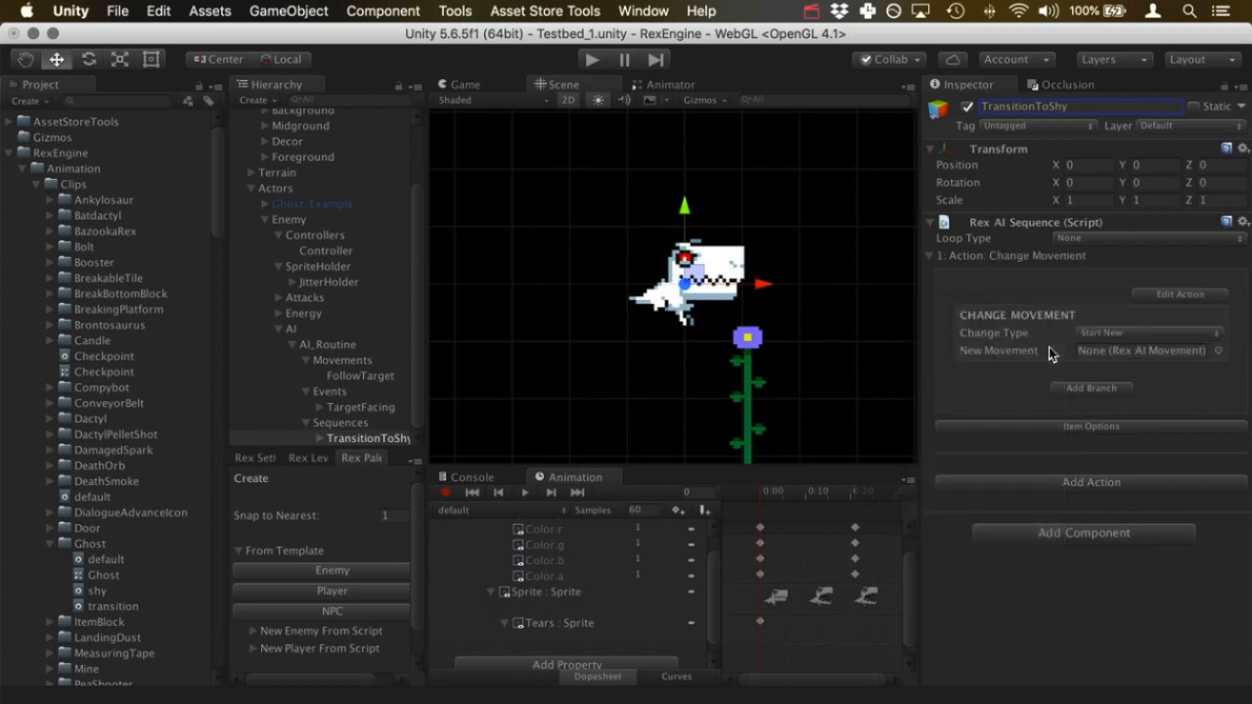
pyautogui.click(1112, 334)
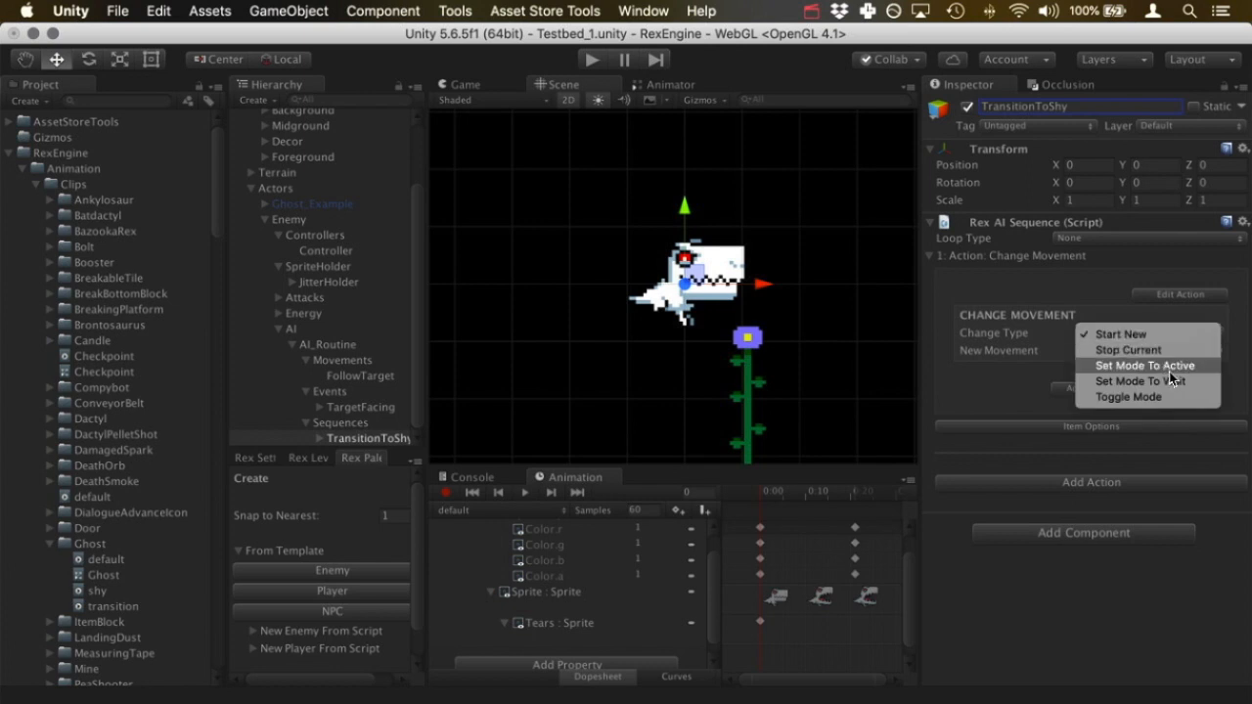
pyautogui.click(1192, 380)
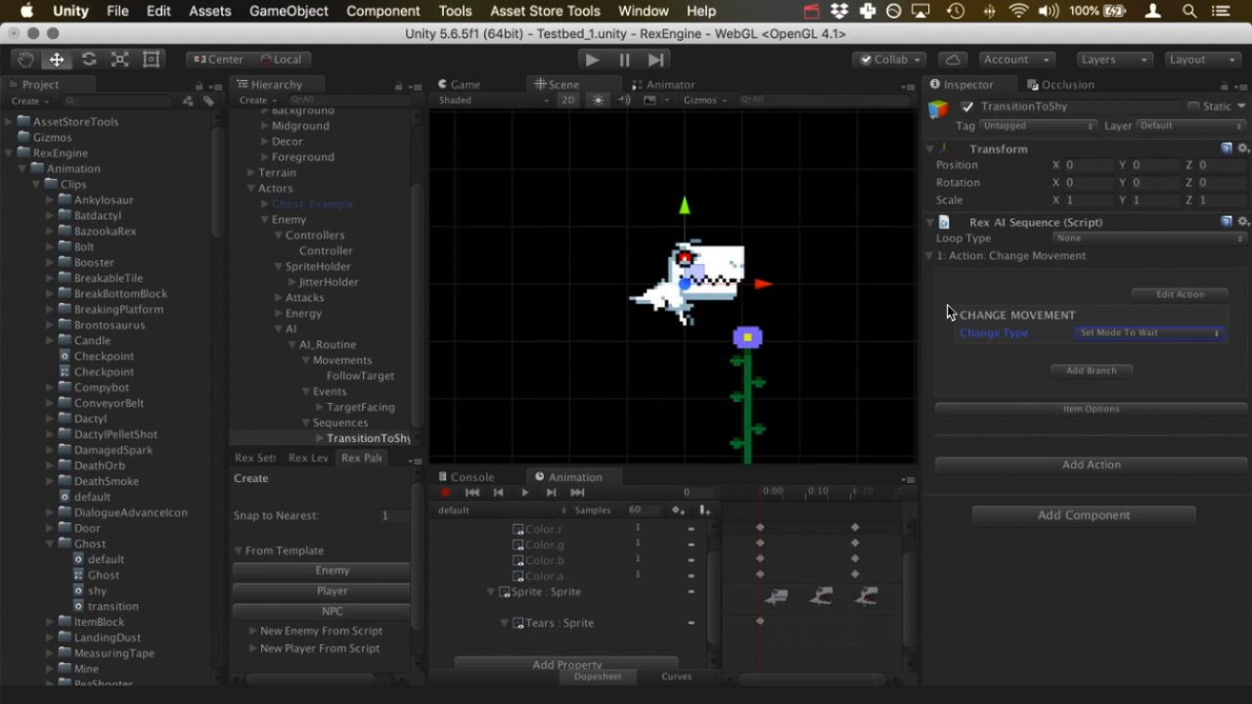
# Add a Play Animation action above the Change Movement action and assign the Ghost's transition clip to it
pyautogui.click(1149, 468)
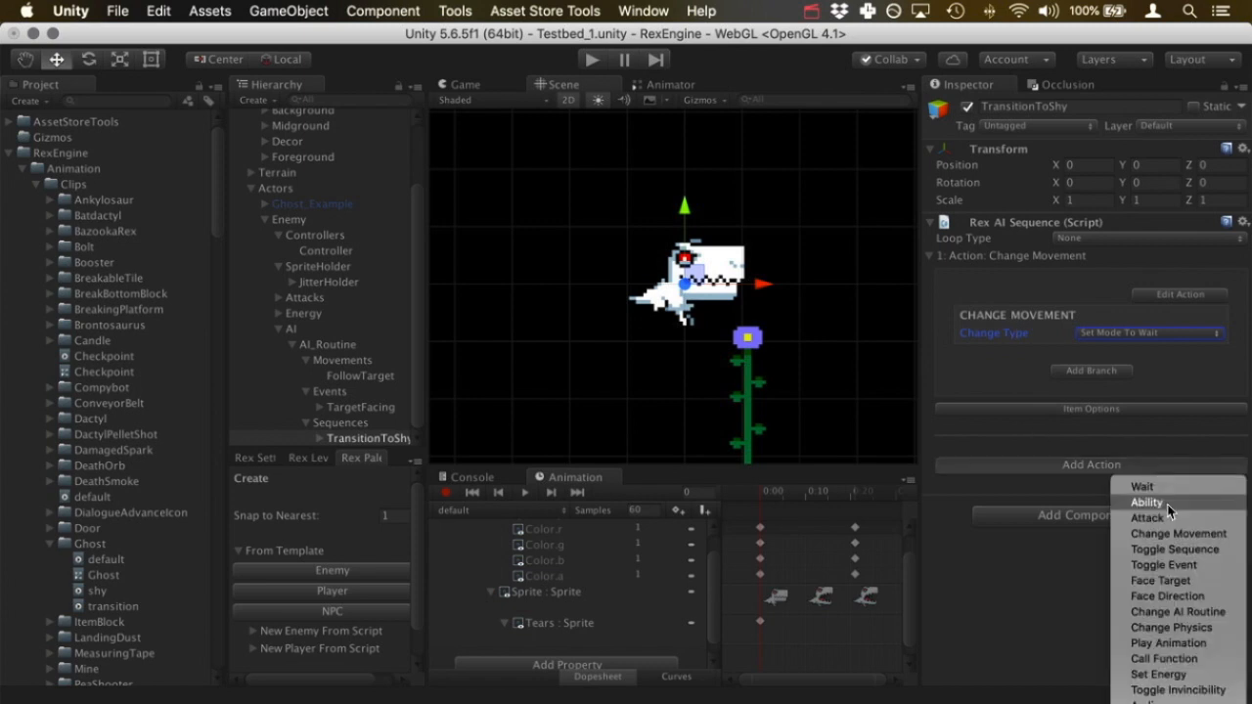
pyautogui.click(1223, 646)
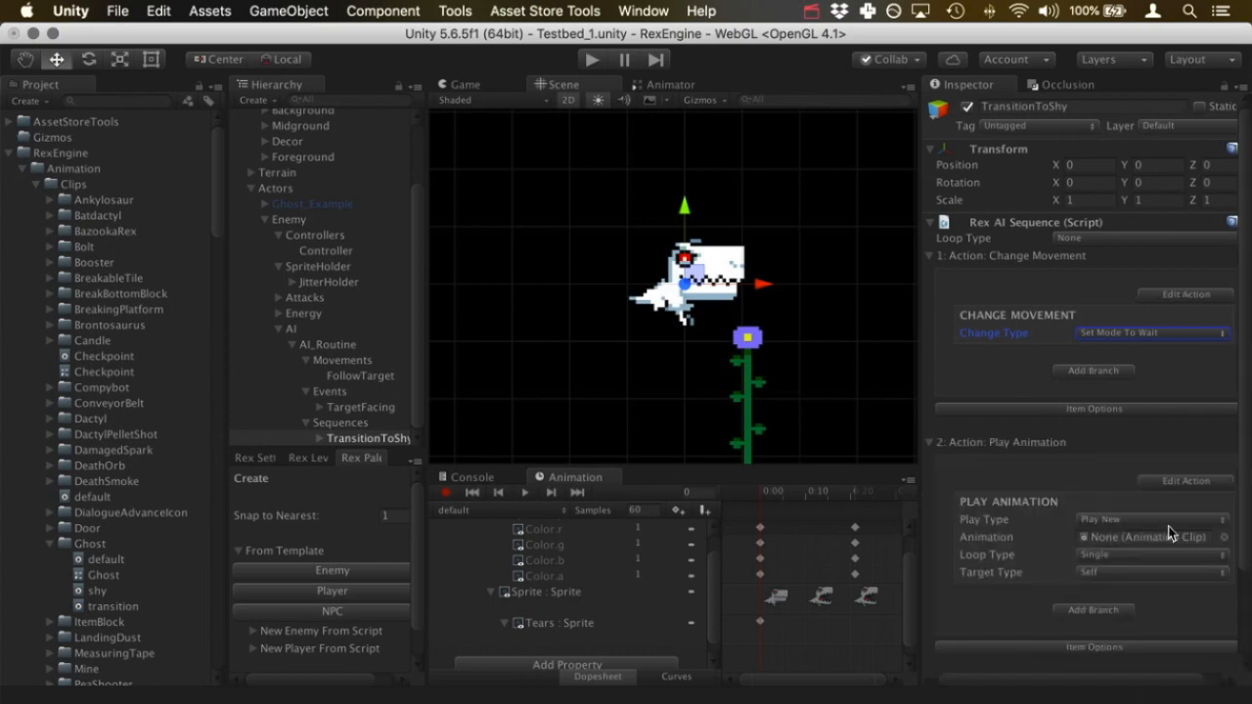
pyautogui.click(1066, 642)
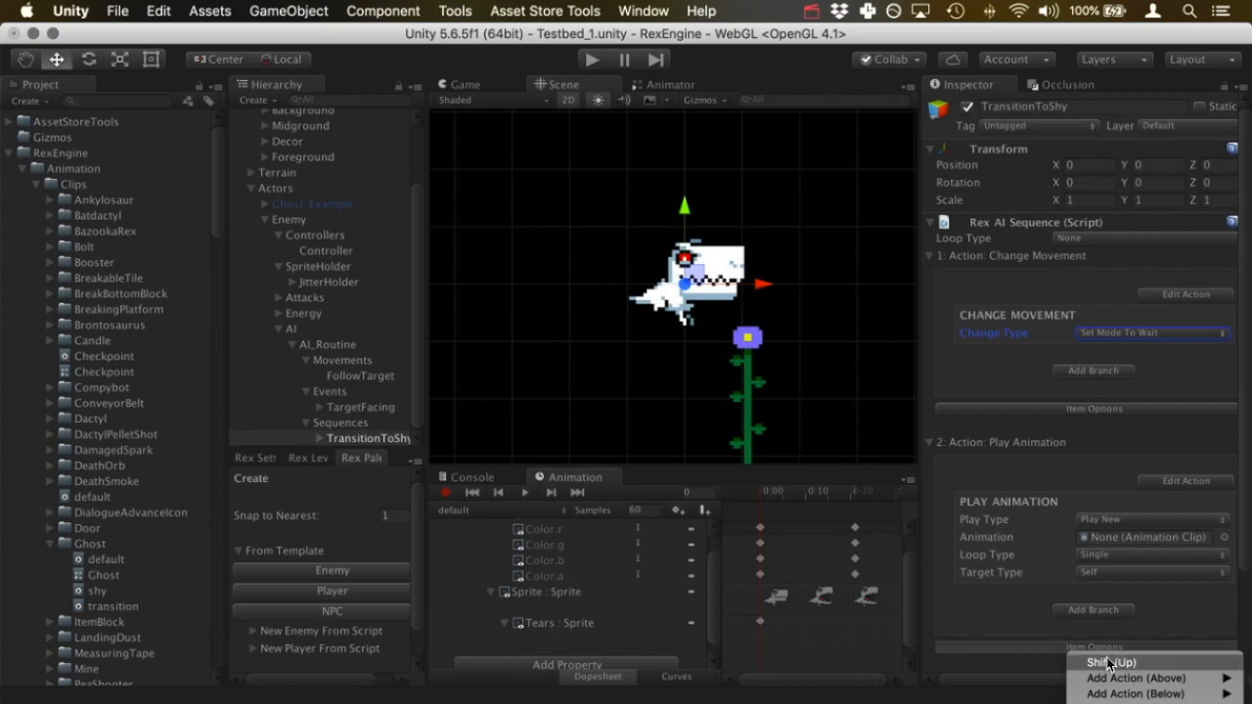
pyautogui.click(1108, 663)
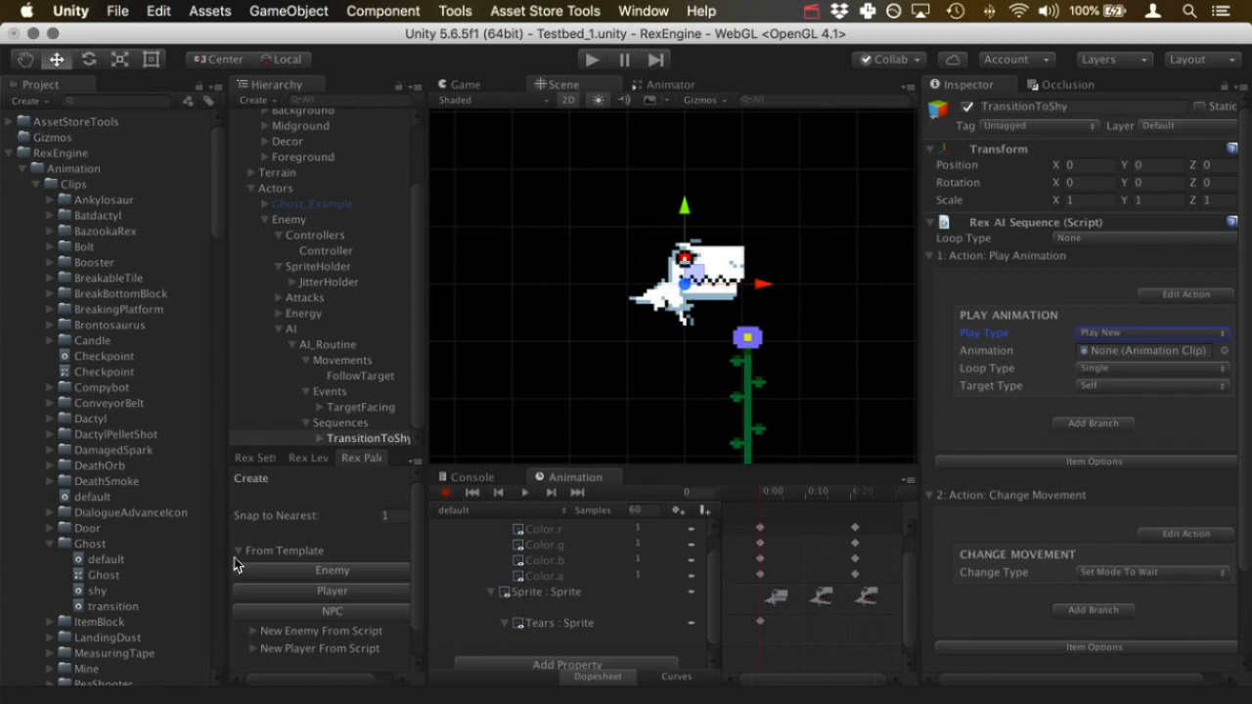
pyautogui.moveTo(113, 608); pyautogui.dragTo(1170, 349)
# Try a 0.1-second Wait action between the Play Animation and Change Movement actions, and remove it again
pyautogui.click(1120, 650)
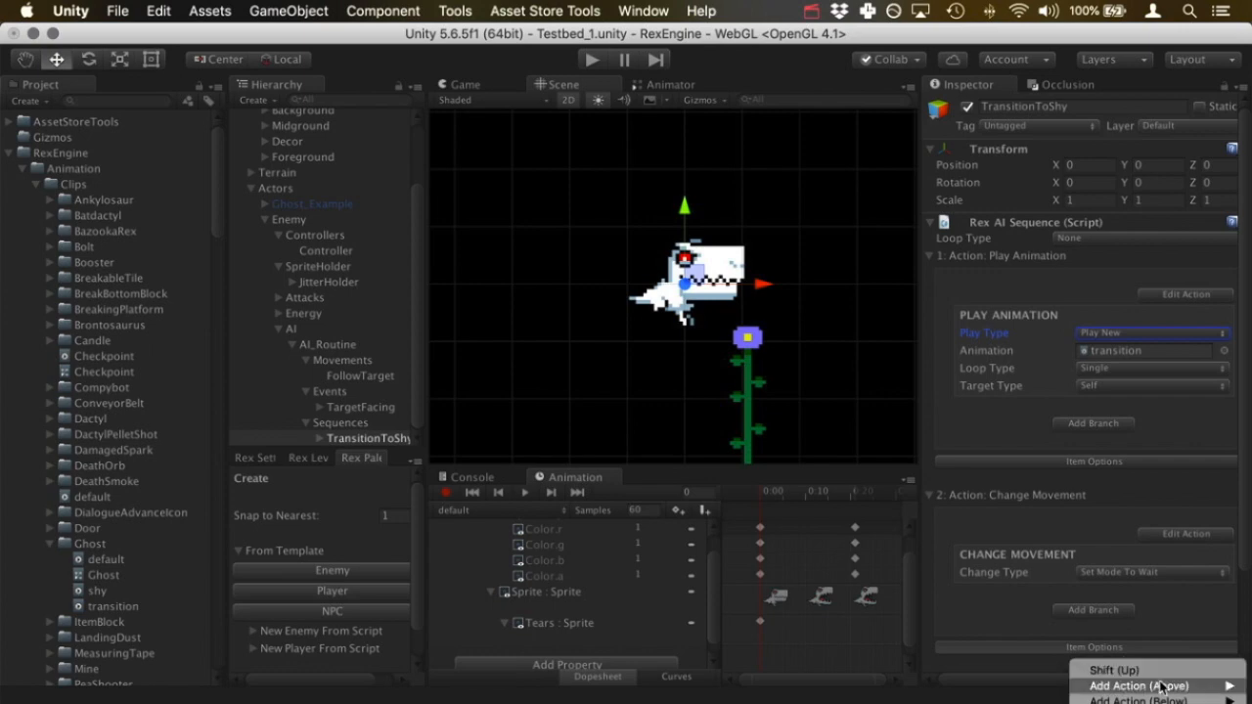
pyautogui.moveTo(1159, 686)
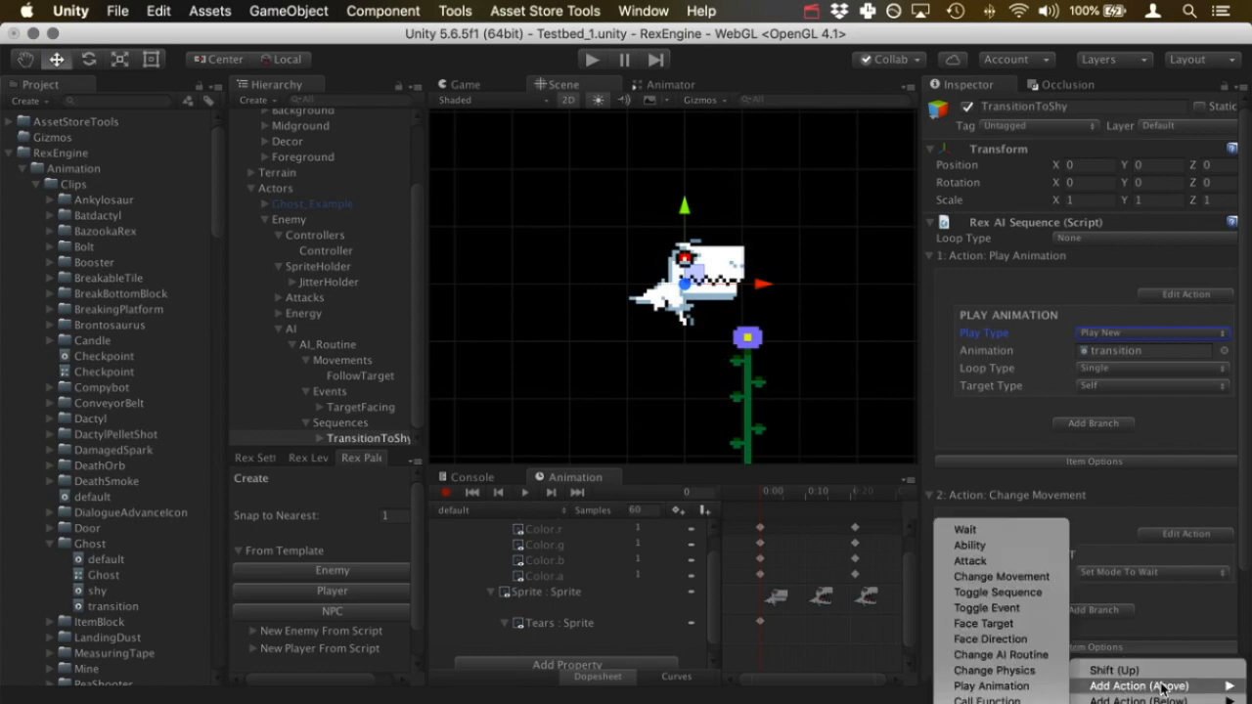
pyautogui.click(973, 531)
pyautogui.scroll(-2, 1141, 522)
pyautogui.click(1126, 488)
pyautogui.write('0.1')
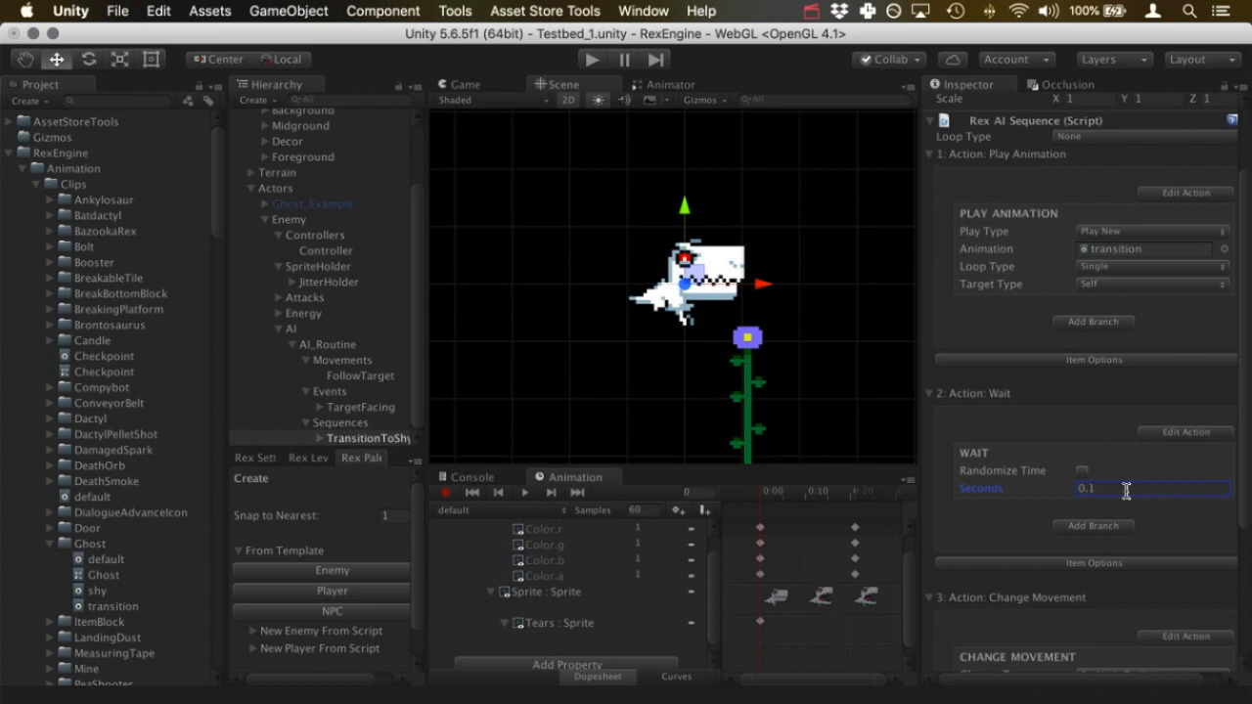
pyautogui.click(1154, 567)
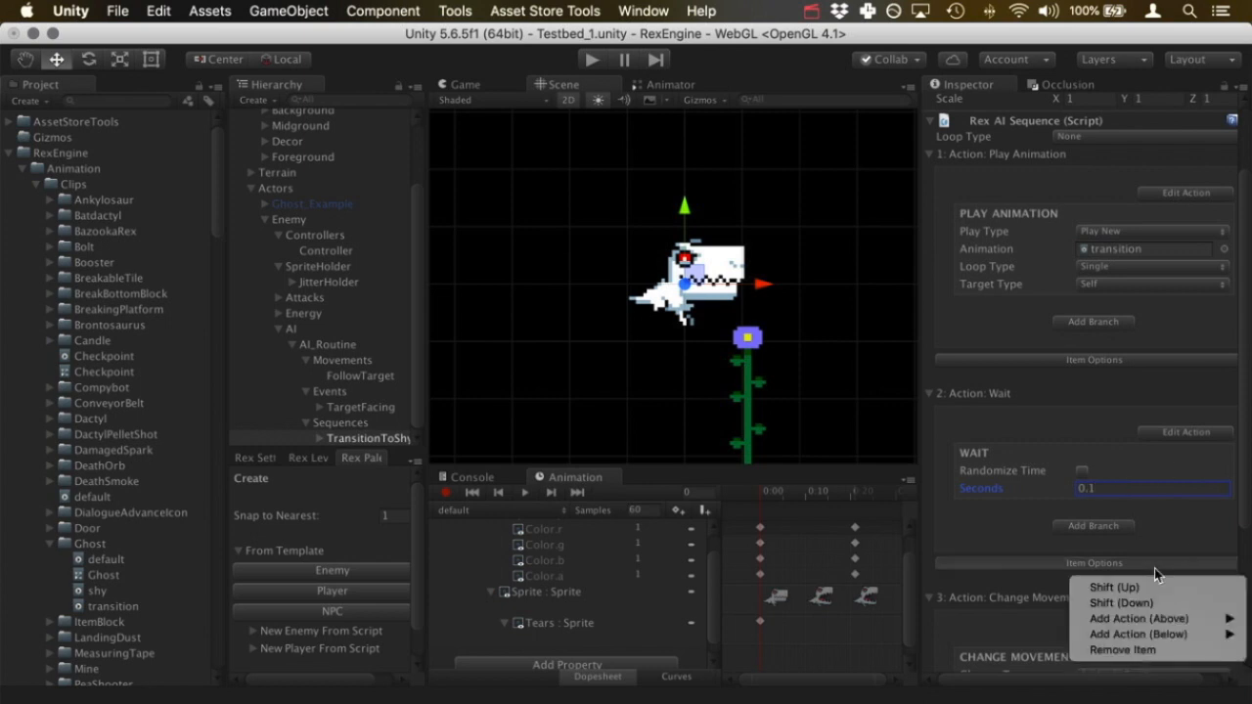
pyautogui.click(1155, 650)
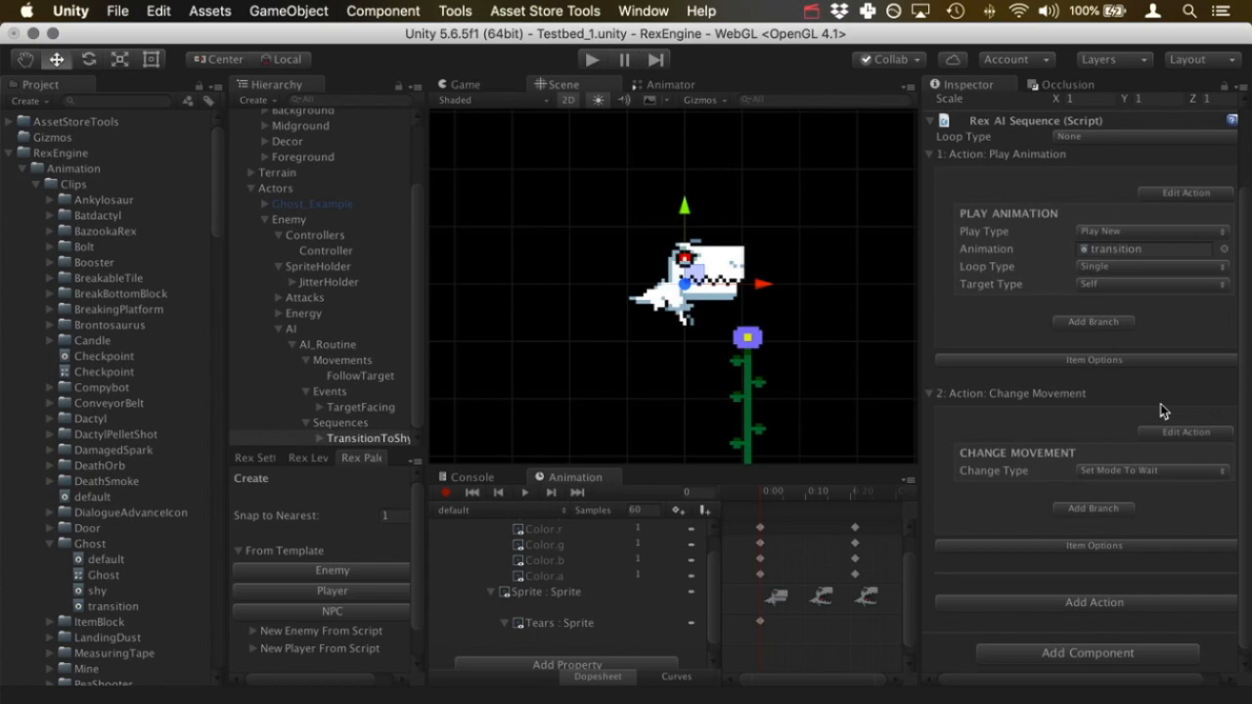
# Assign the TransitionToShy sequence to the TargetFacing event's Toggle Sequence action
pyautogui.scroll(-4, 879, 335)
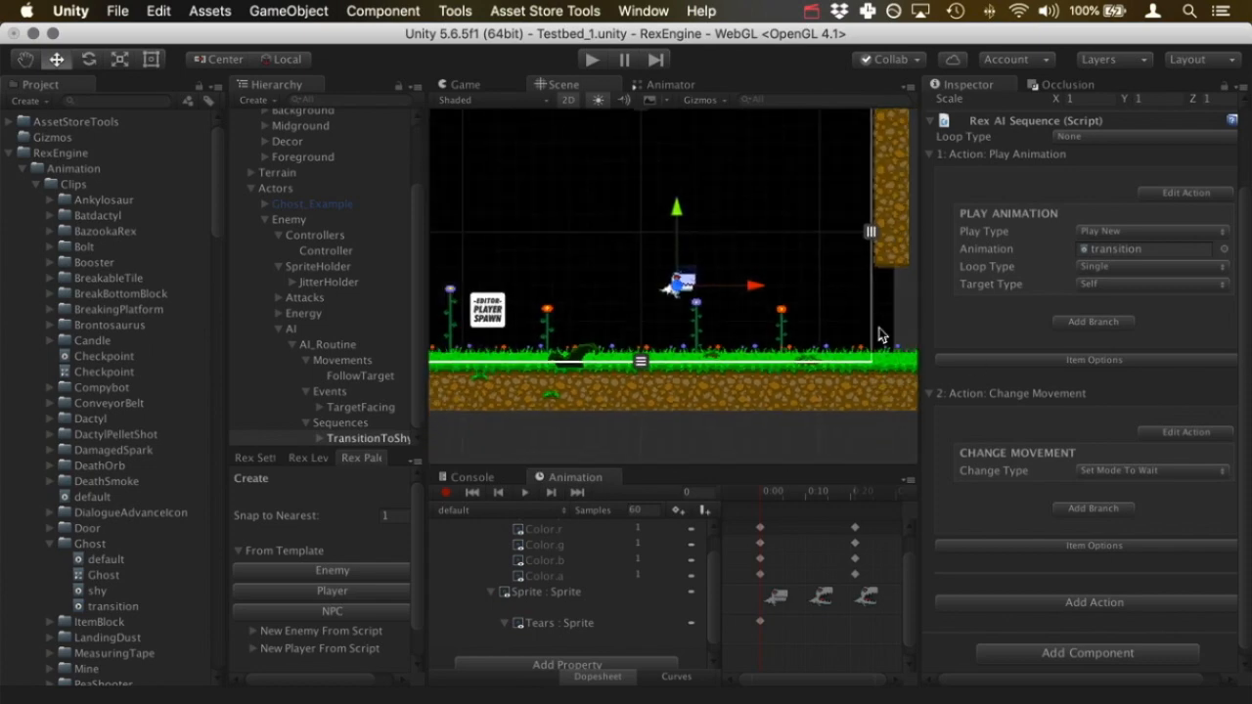
pyautogui.click(384, 410)
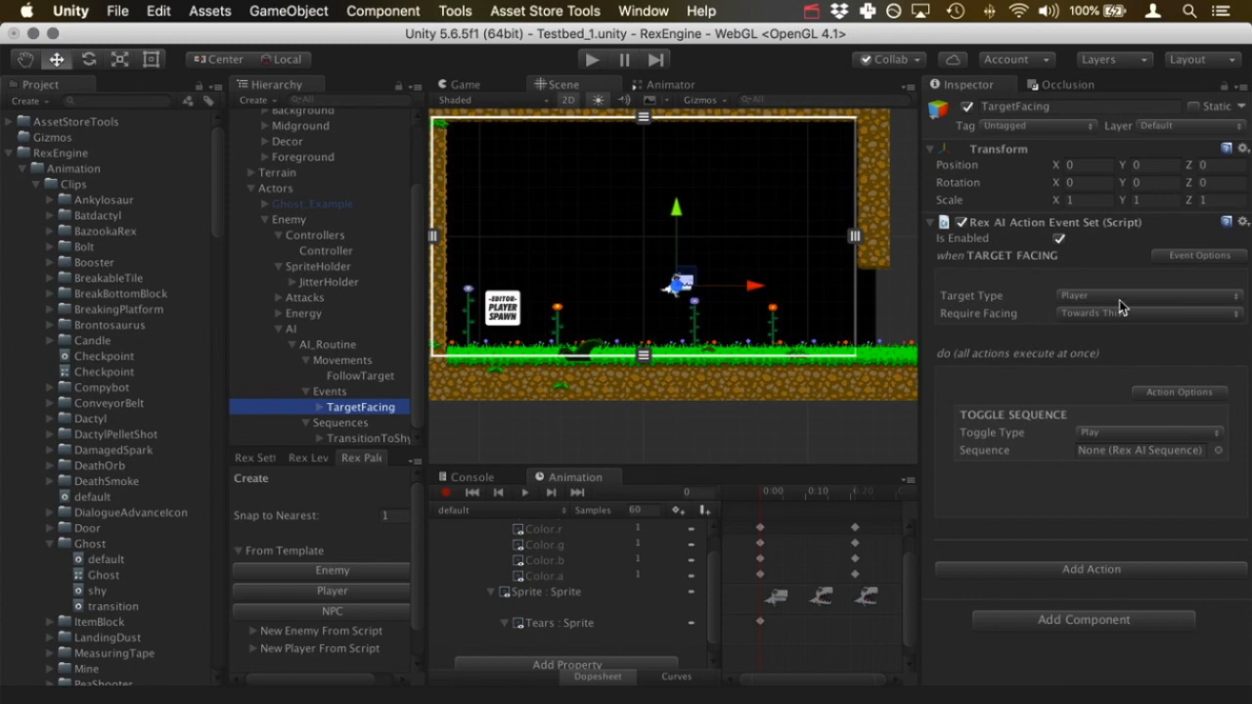
pyautogui.moveTo(370, 439); pyautogui.dragTo(1186, 457)
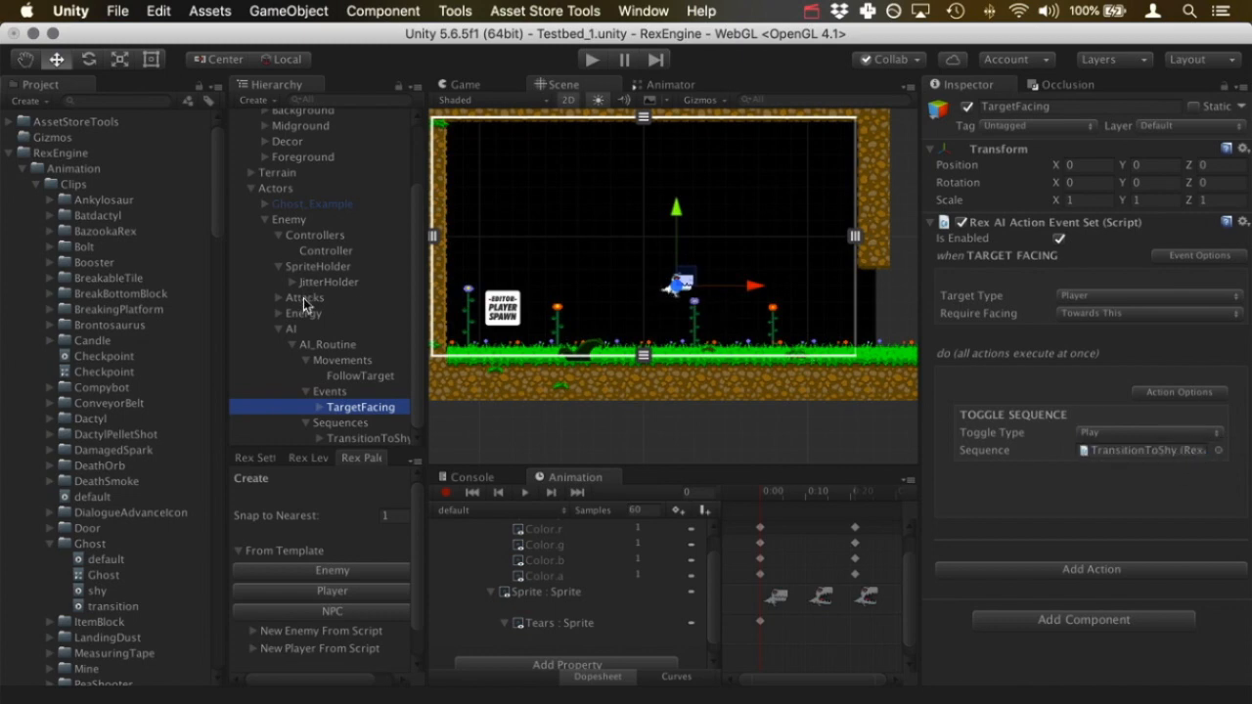
# Move the Enemy close to the level's left wall and the PlayerSpawnPoint to about X 10.16, Y -0.08
pyautogui.click(291, 220)
pyautogui.moveTo(689, 287); pyautogui.dragTo(487, 259)
pyautogui.moveTo(507, 315); pyautogui.dragTo(550, 317)
pyautogui.moveTo(626, 323); pyautogui.dragTo(973, 315)
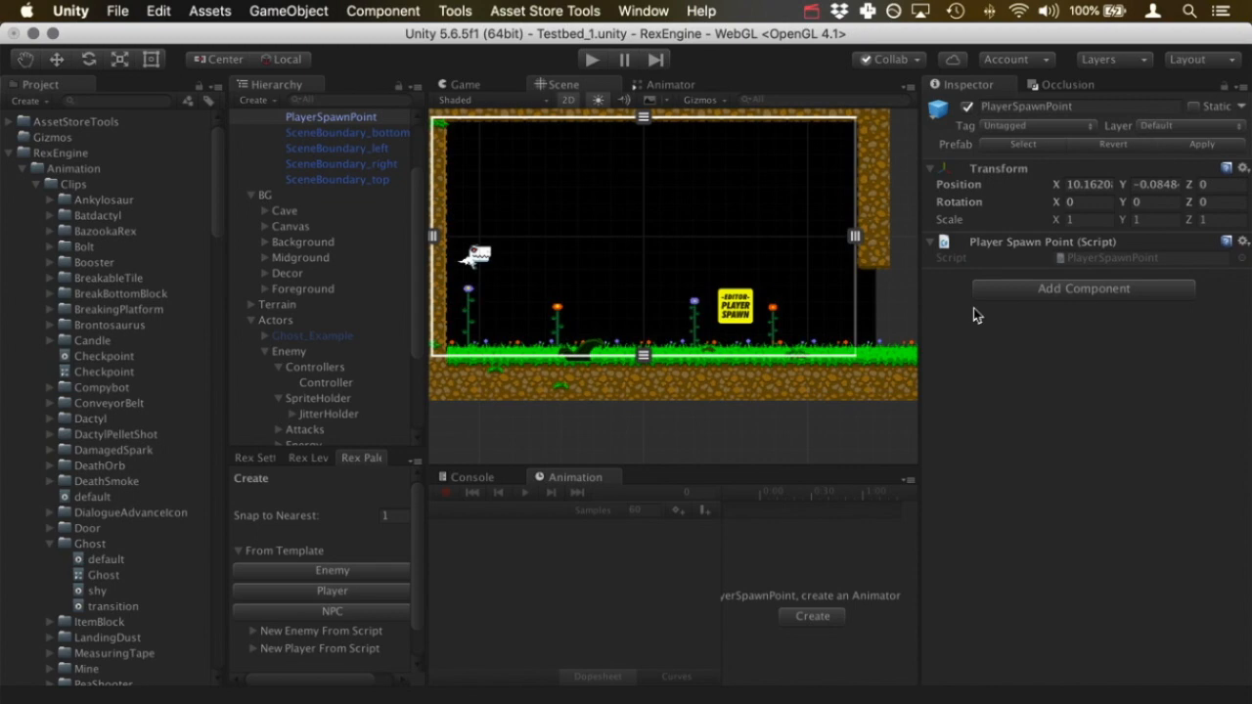
# Play-test the level, turning the player towards and away from the ghost to check its reaction, and stop the game
pyautogui.click(590, 60)
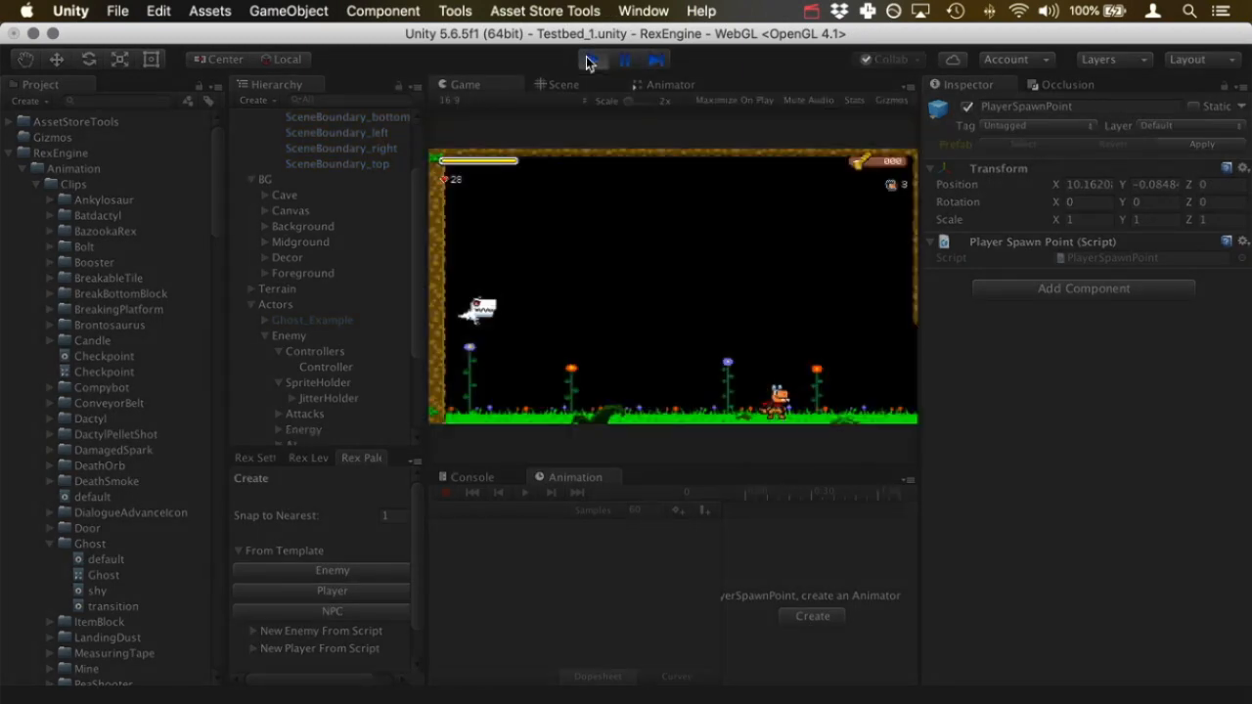
pyautogui.press('Left')
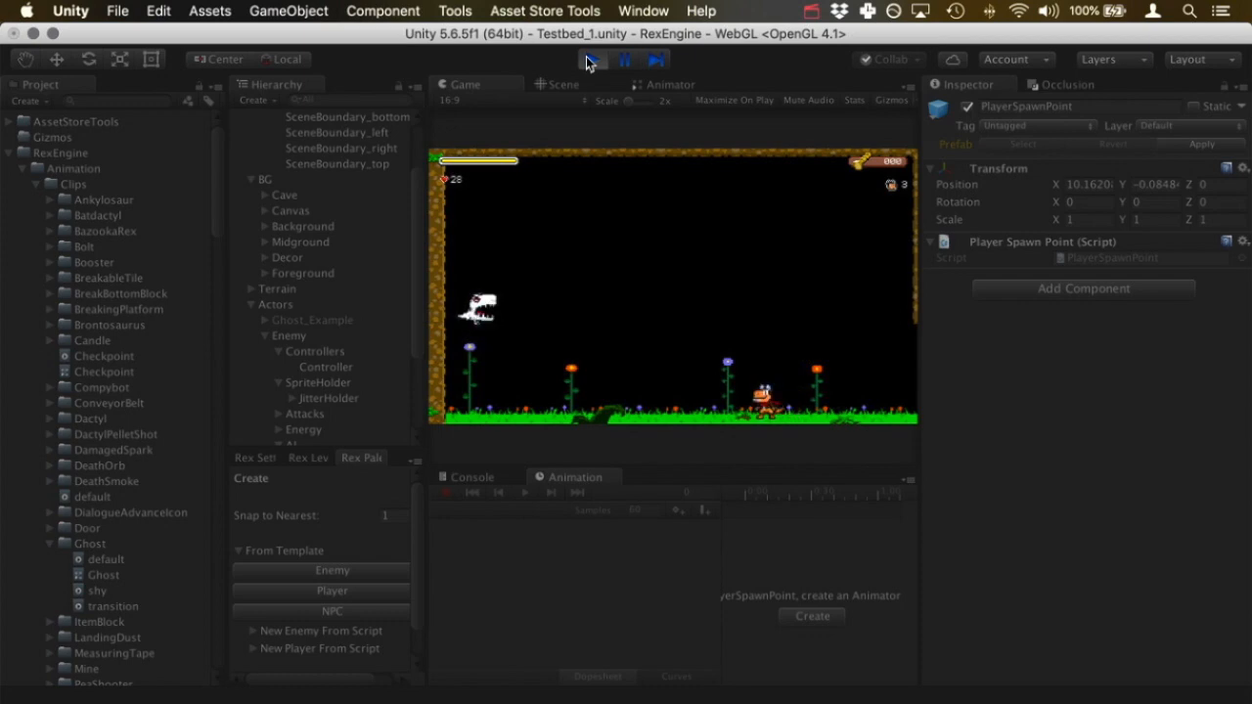
pyautogui.press('Right')
pyautogui.press('Left')
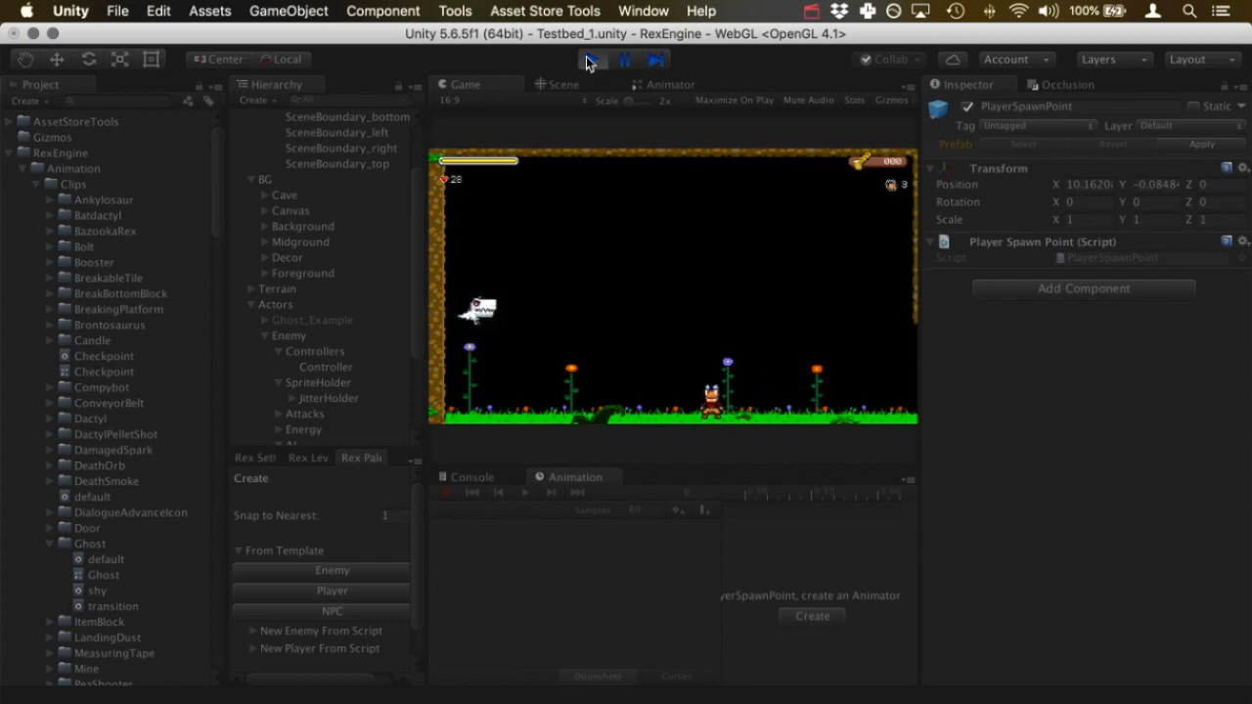
pyautogui.click(590, 61)
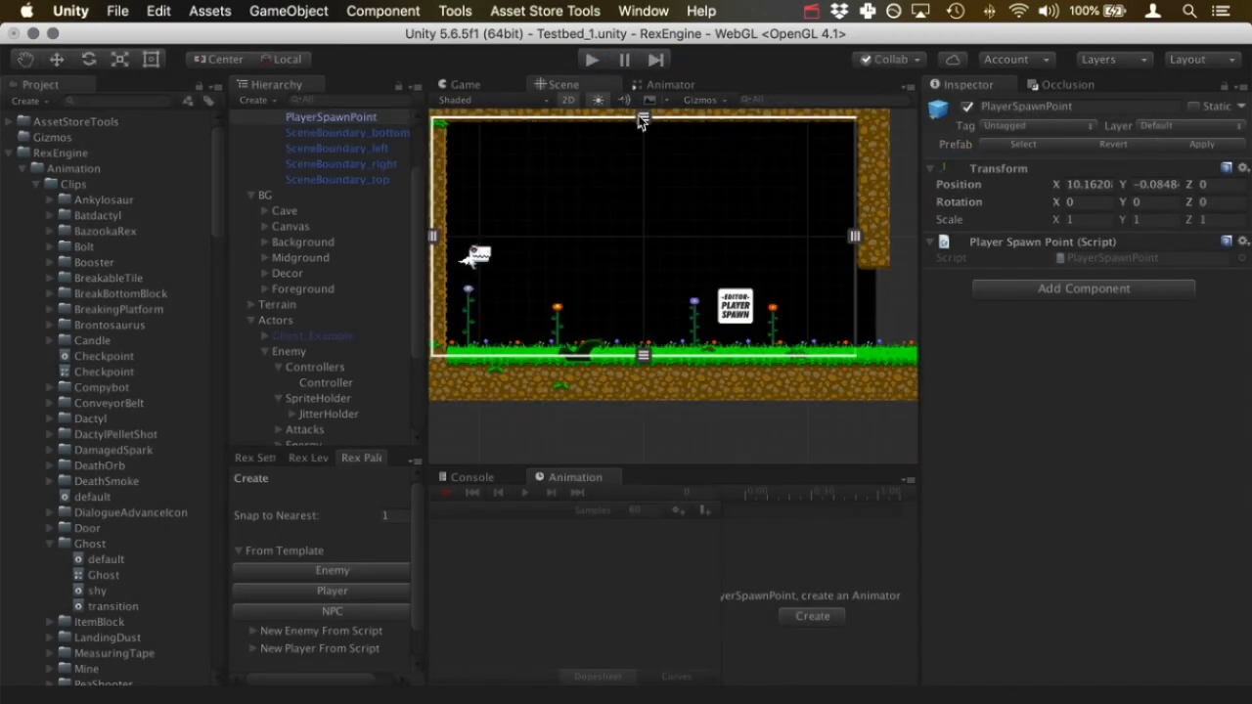
pyautogui.scroll(-5, 611, 289)
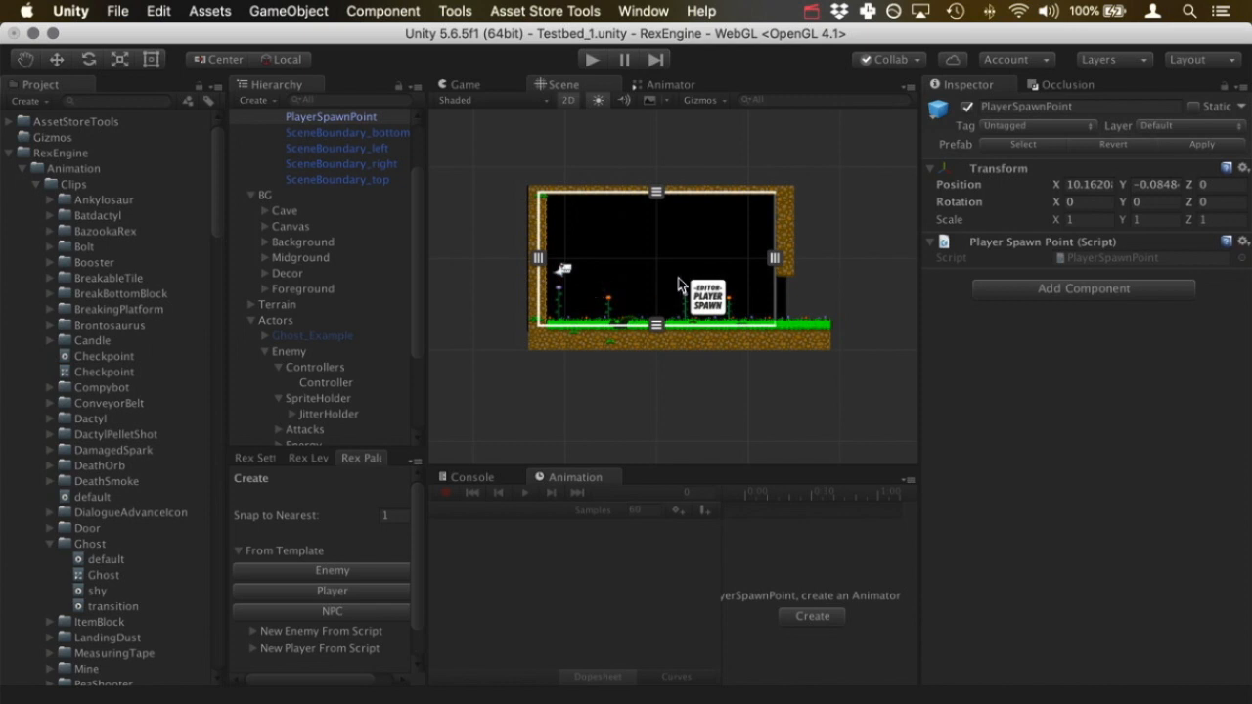
# Play-test the level again, moving the player towards the ghost, and stop the game
pyautogui.click(591, 61)
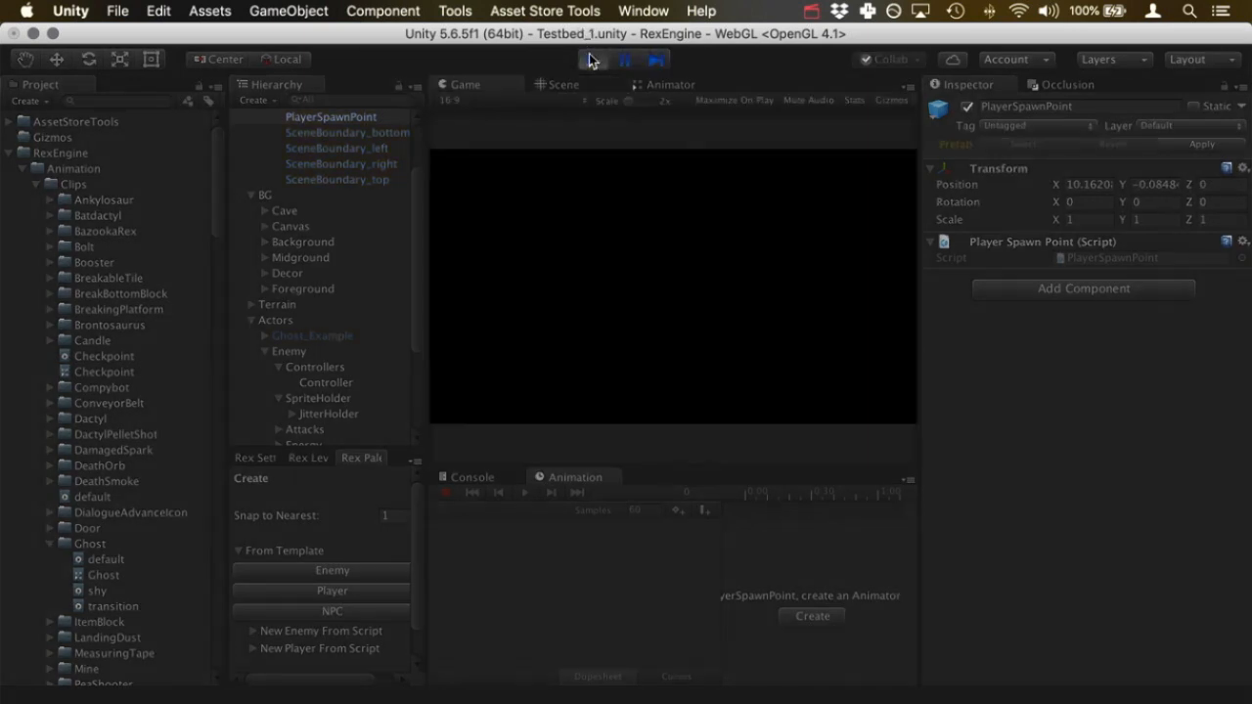
pyautogui.press('Left')
pyautogui.click(589, 60)
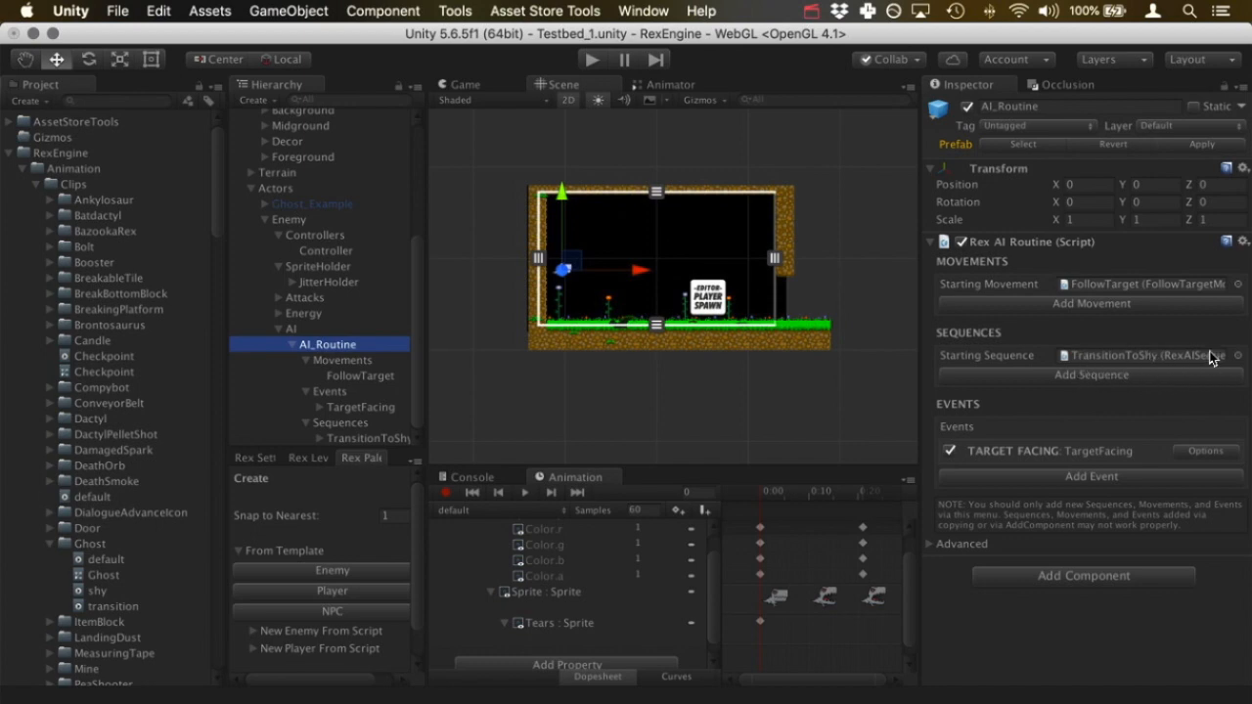
# Set the AI_Routine's Starting Sequence to None
pyautogui.click(1239, 356)
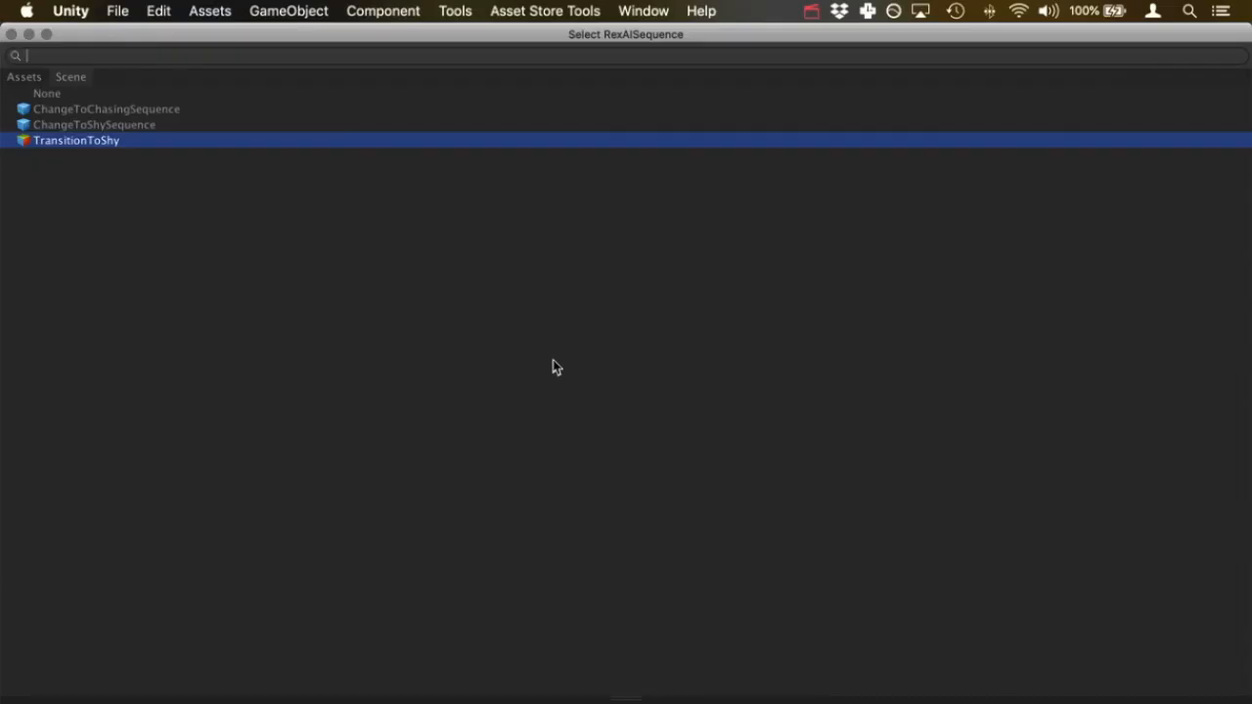
pyautogui.doubleClick(90, 94)
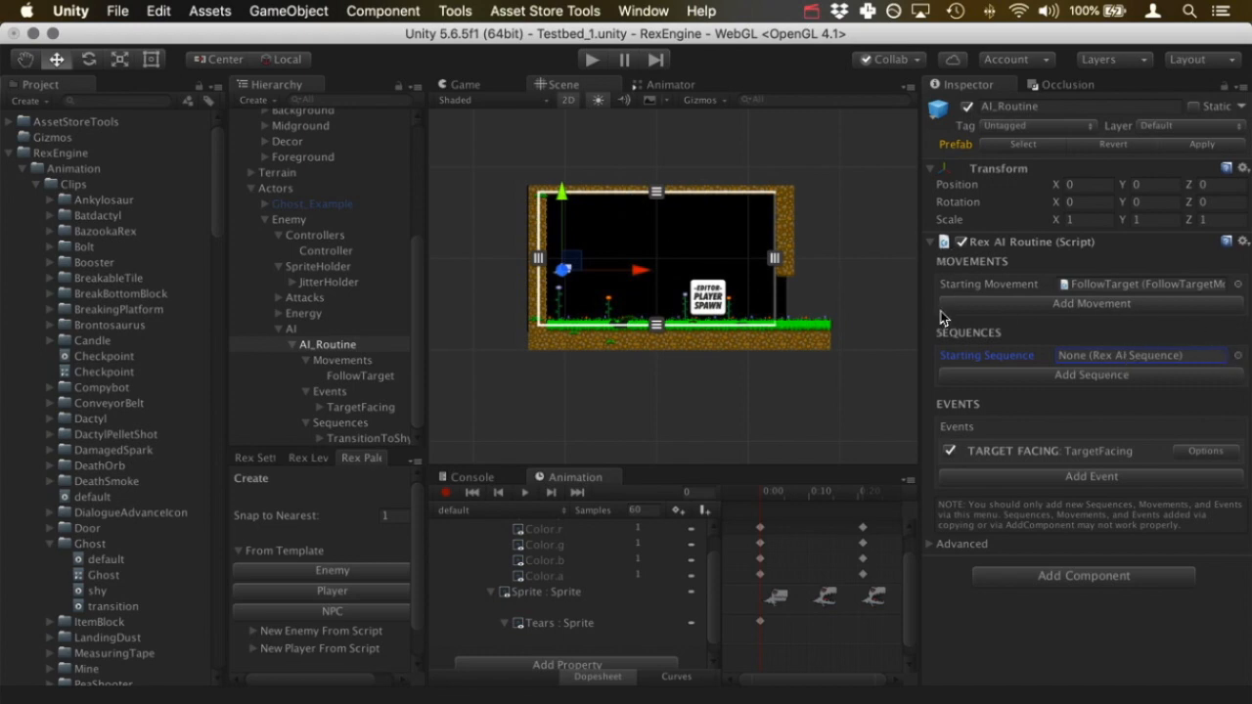
# Play-test the ghost with no starting sequence, turning the player back and forth near it, and stop the game
pyautogui.click(589, 65)
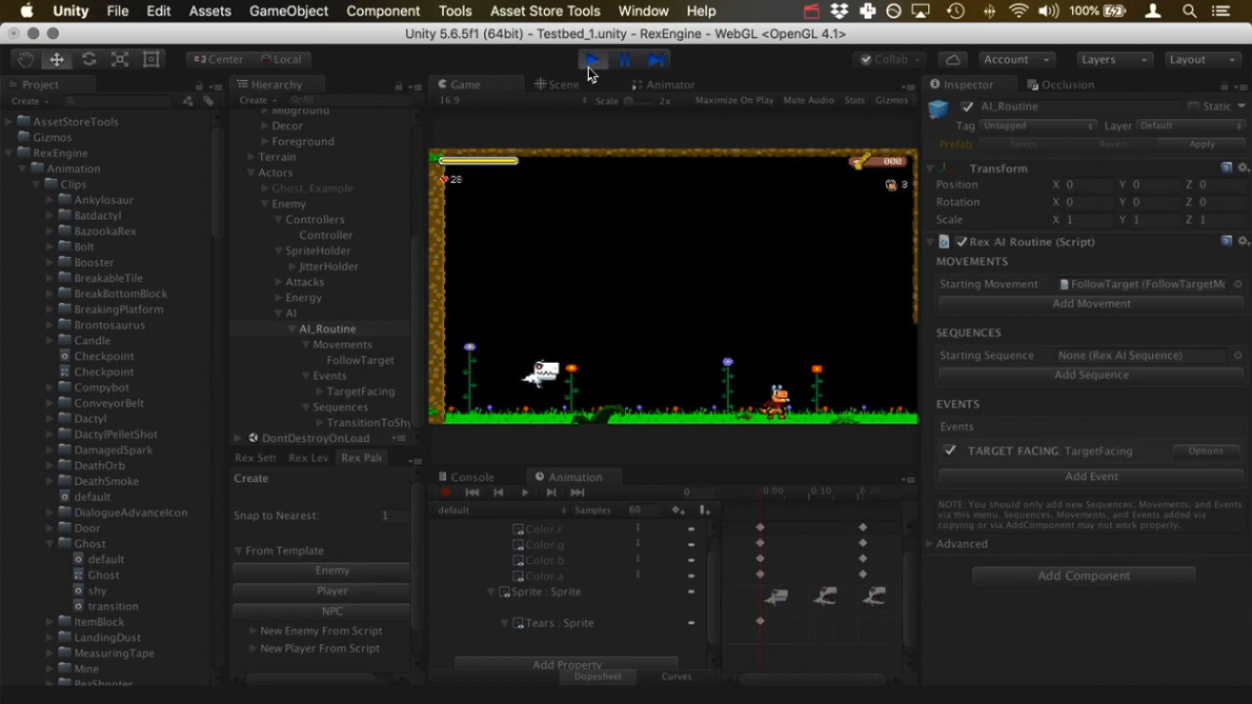
pyautogui.press('Left')
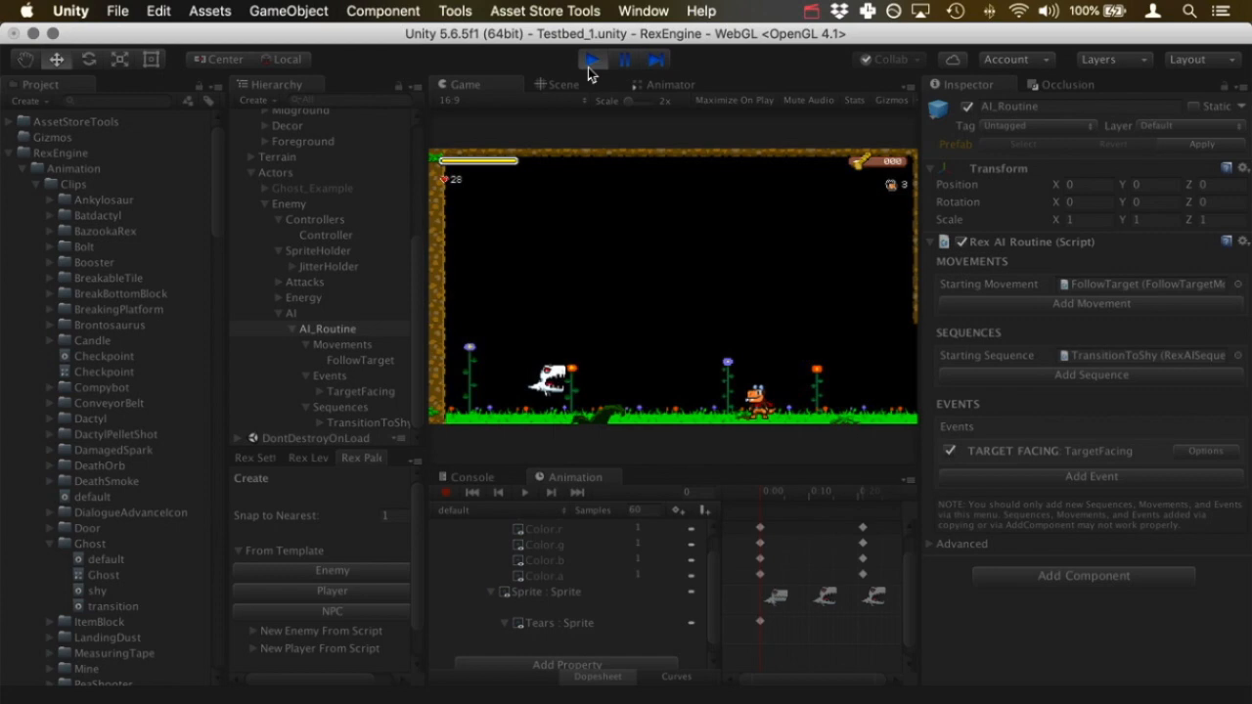
pyautogui.press('Right')
pyautogui.press('Left')
pyautogui.press('Right')
pyautogui.press('Left')
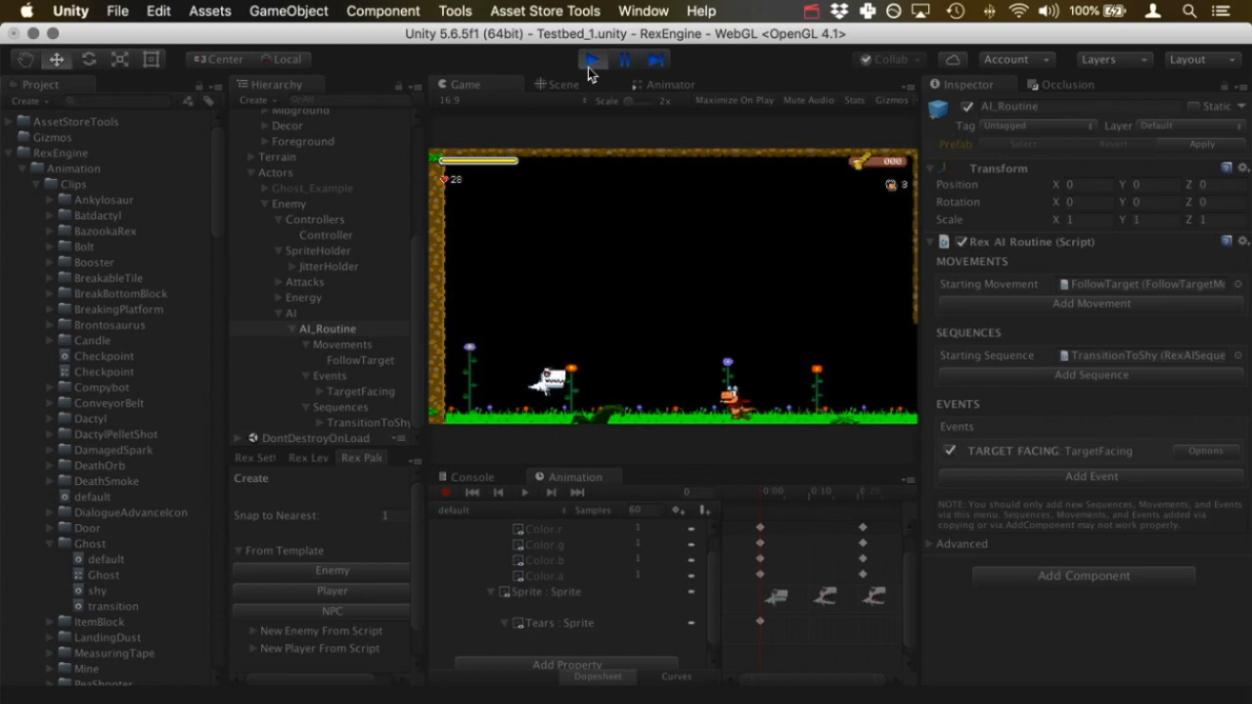
pyautogui.press('Left')
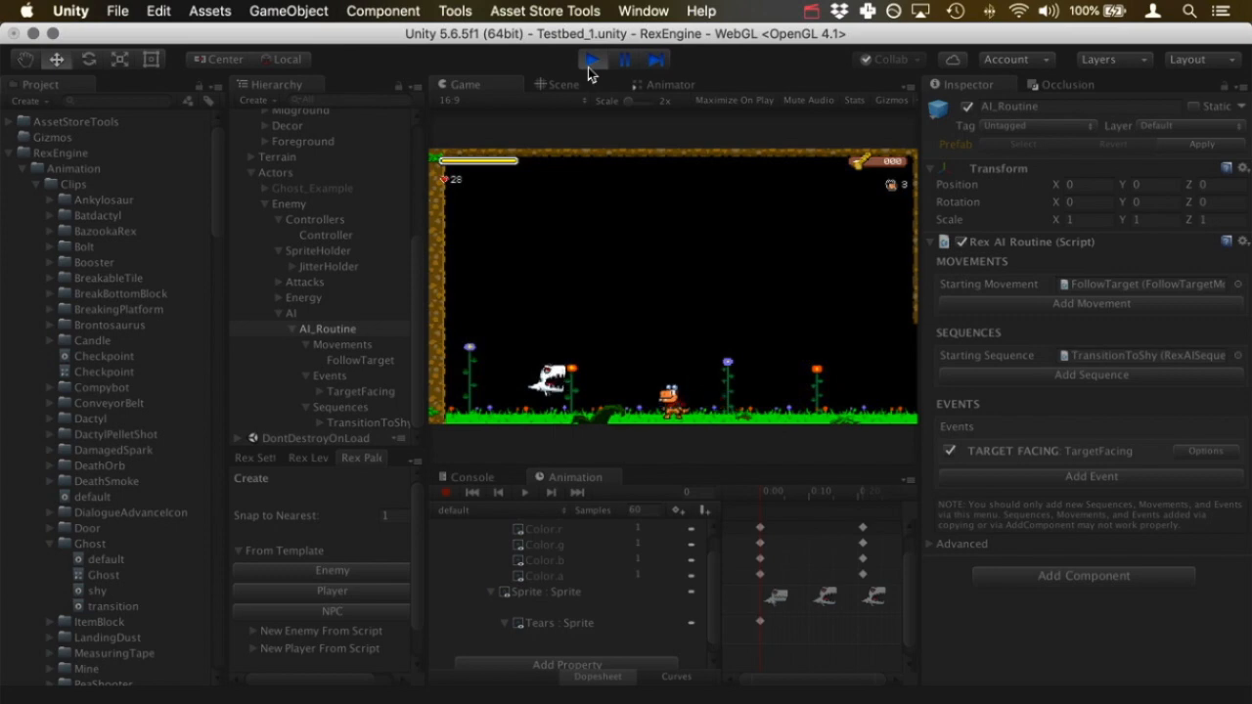
pyautogui.press('Right')
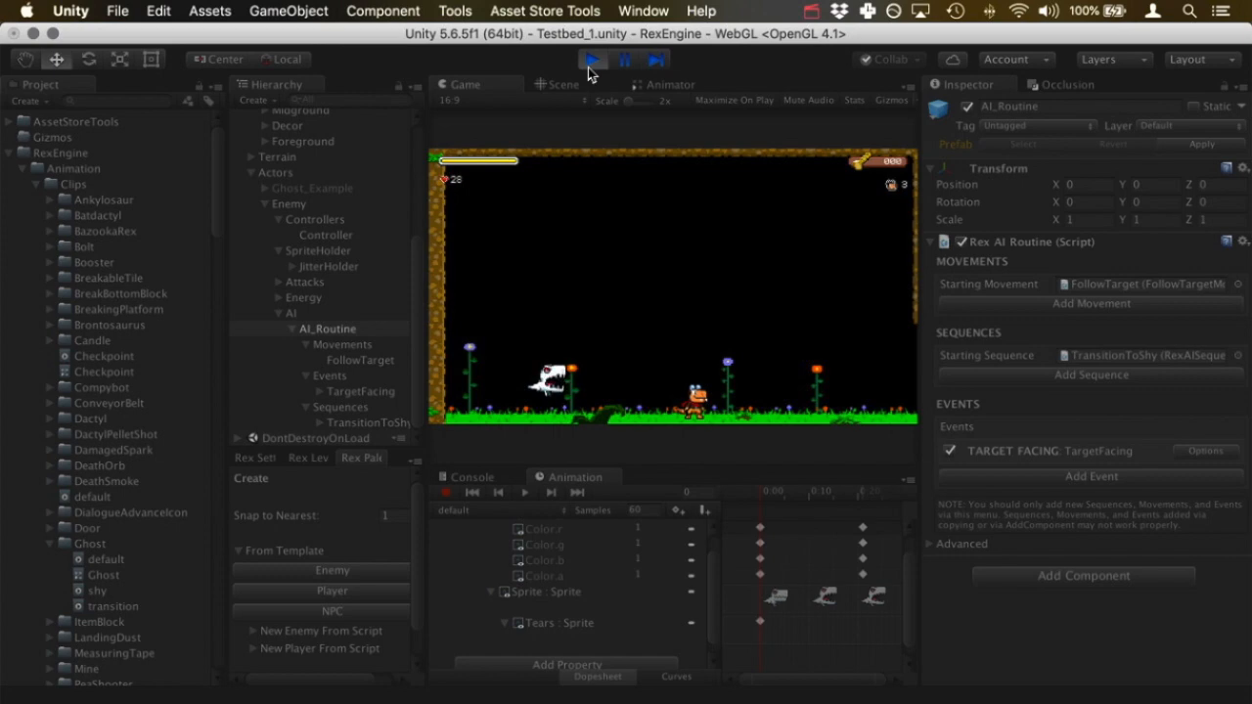
pyautogui.press('Left')
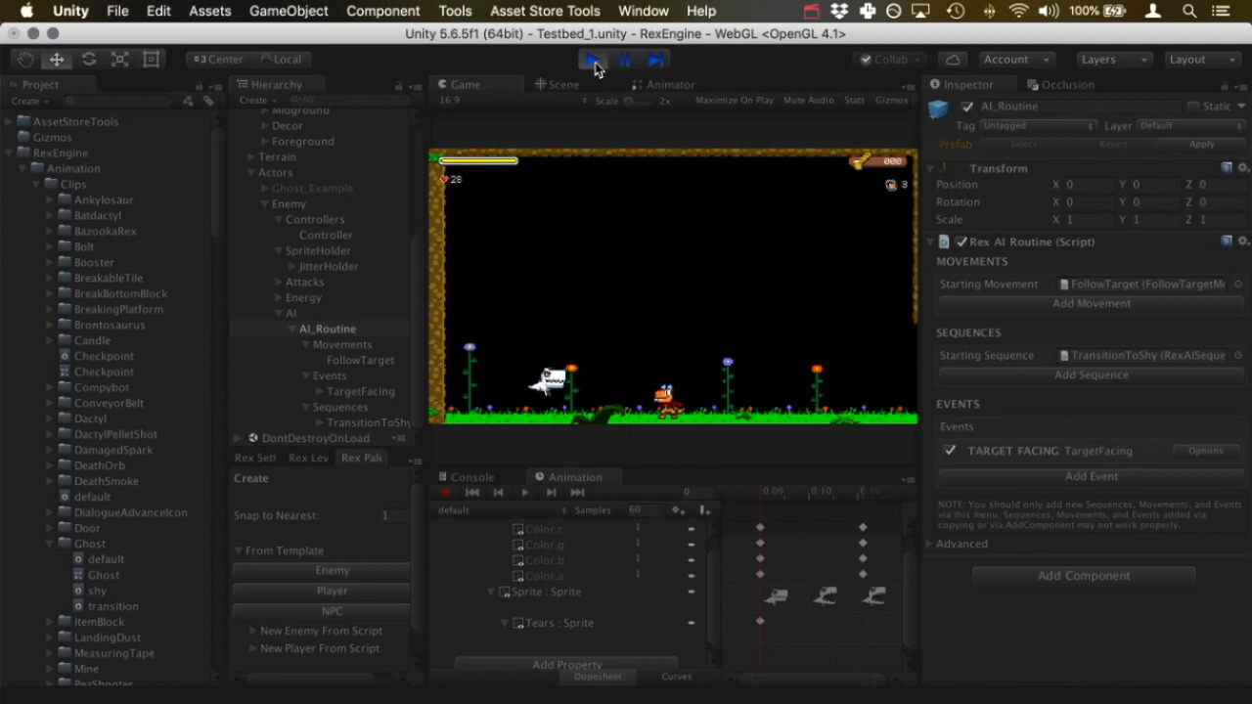
pyautogui.click(593, 61)
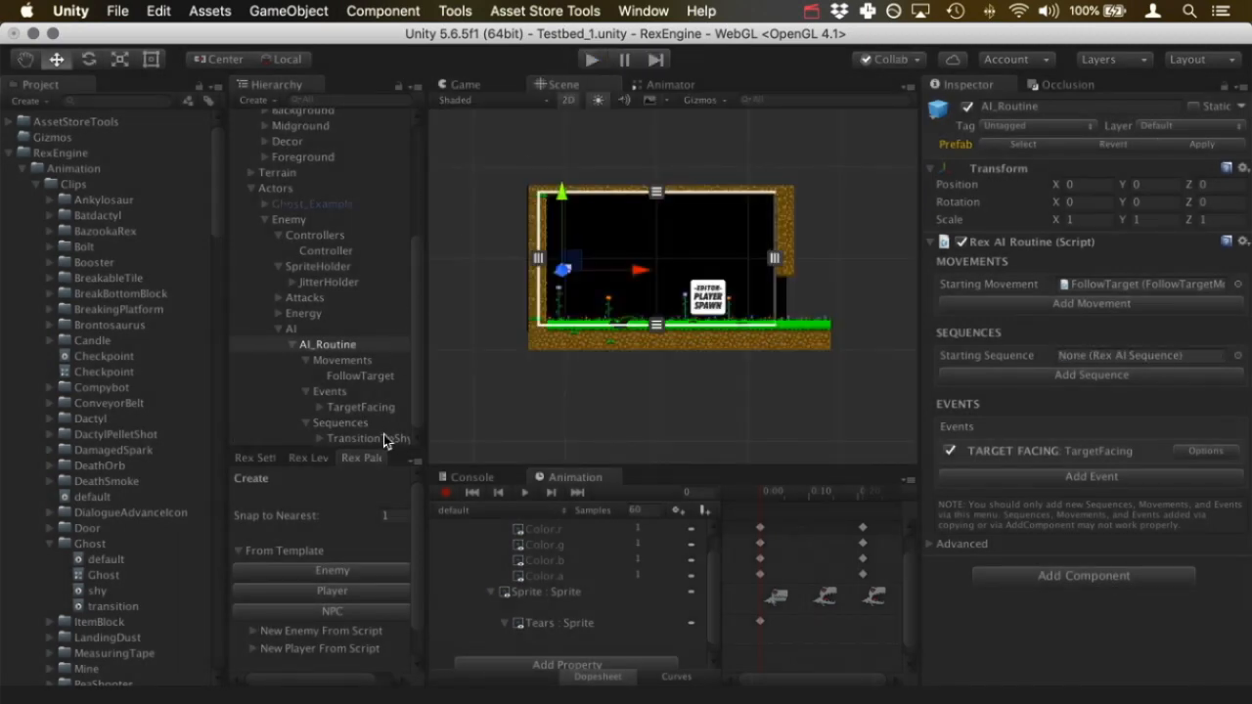
# Add a Play Animation action with the Ghost's shy clip at the end of the TransitionToShy sequence
pyautogui.click(381, 438)
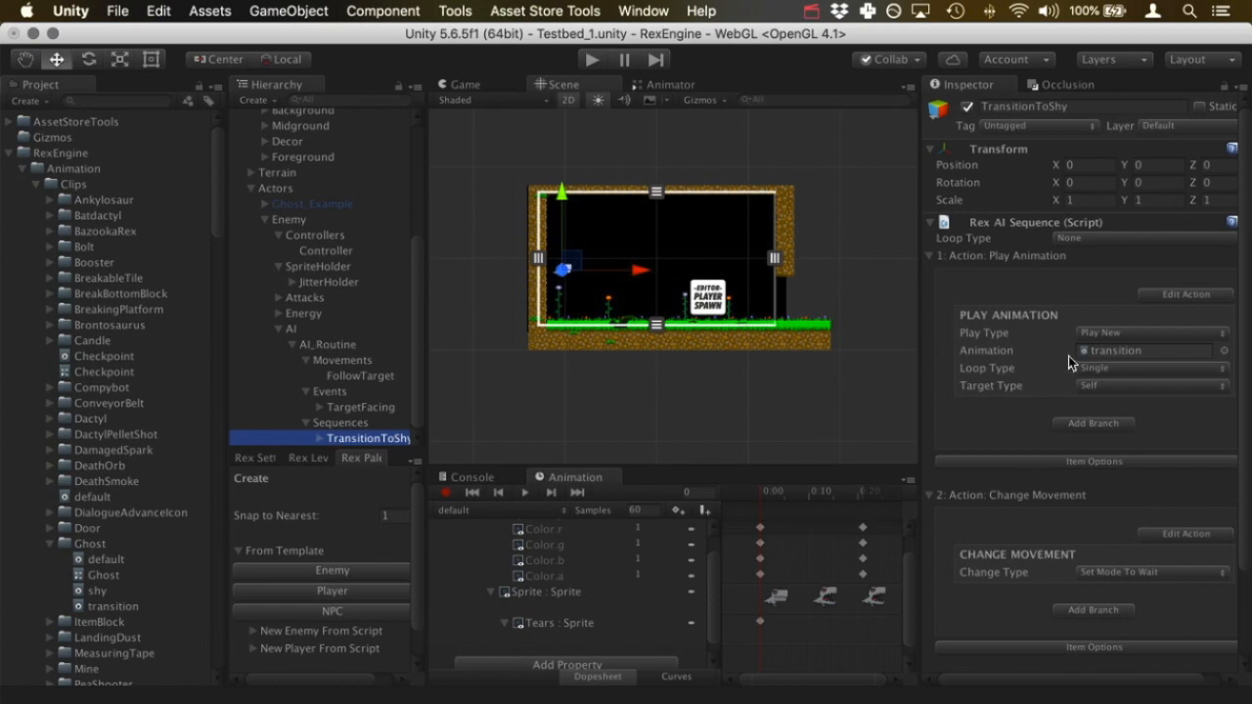
pyautogui.scroll(-3, 1127, 448)
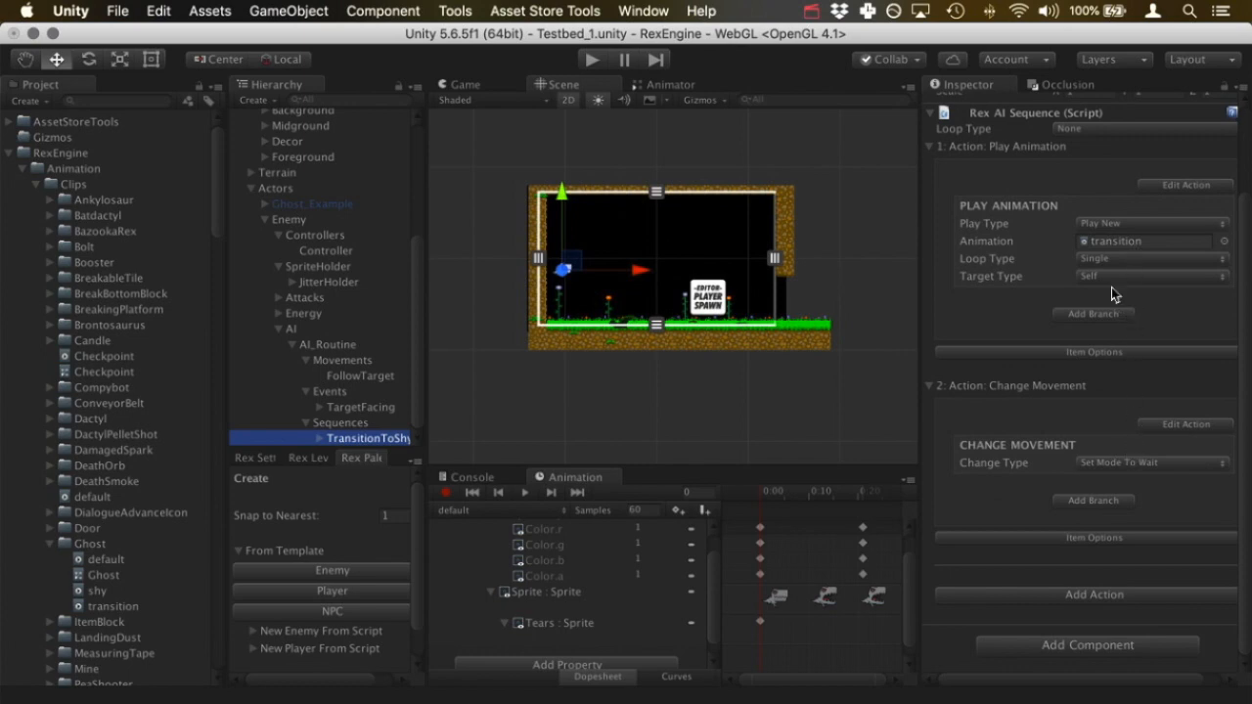
pyautogui.click(1116, 597)
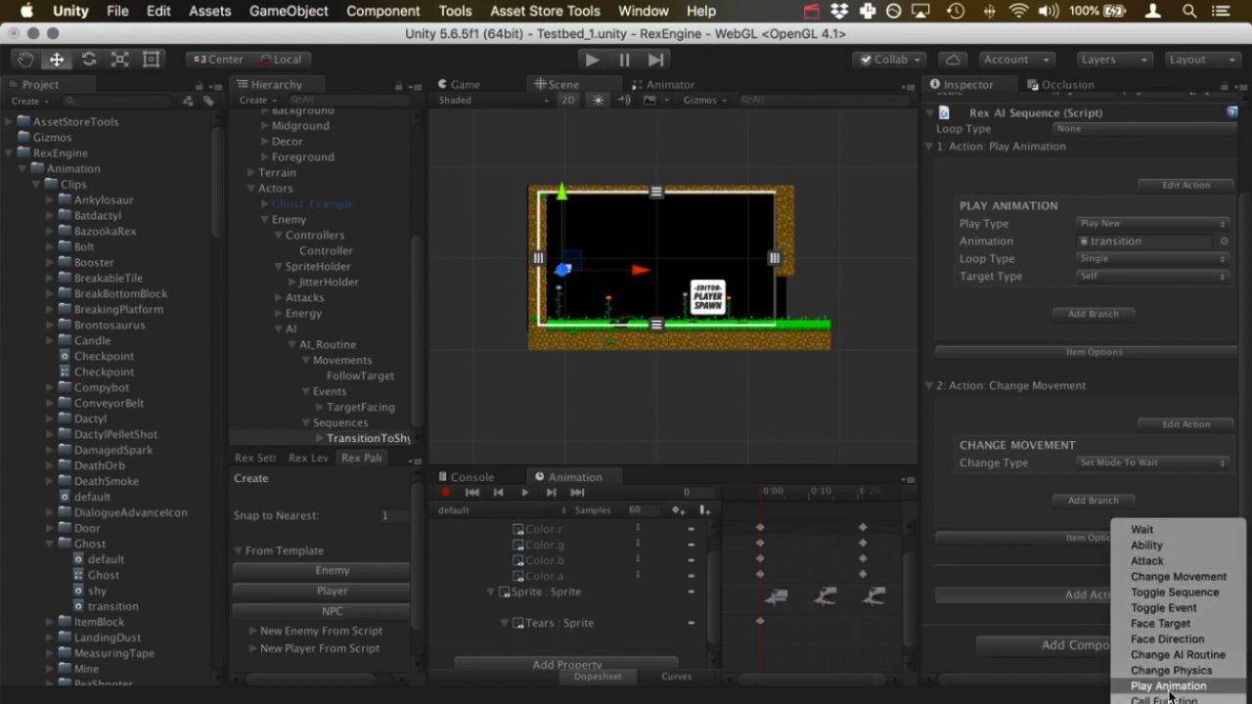
pyautogui.click(1168, 687)
pyautogui.scroll(-3, 1103, 566)
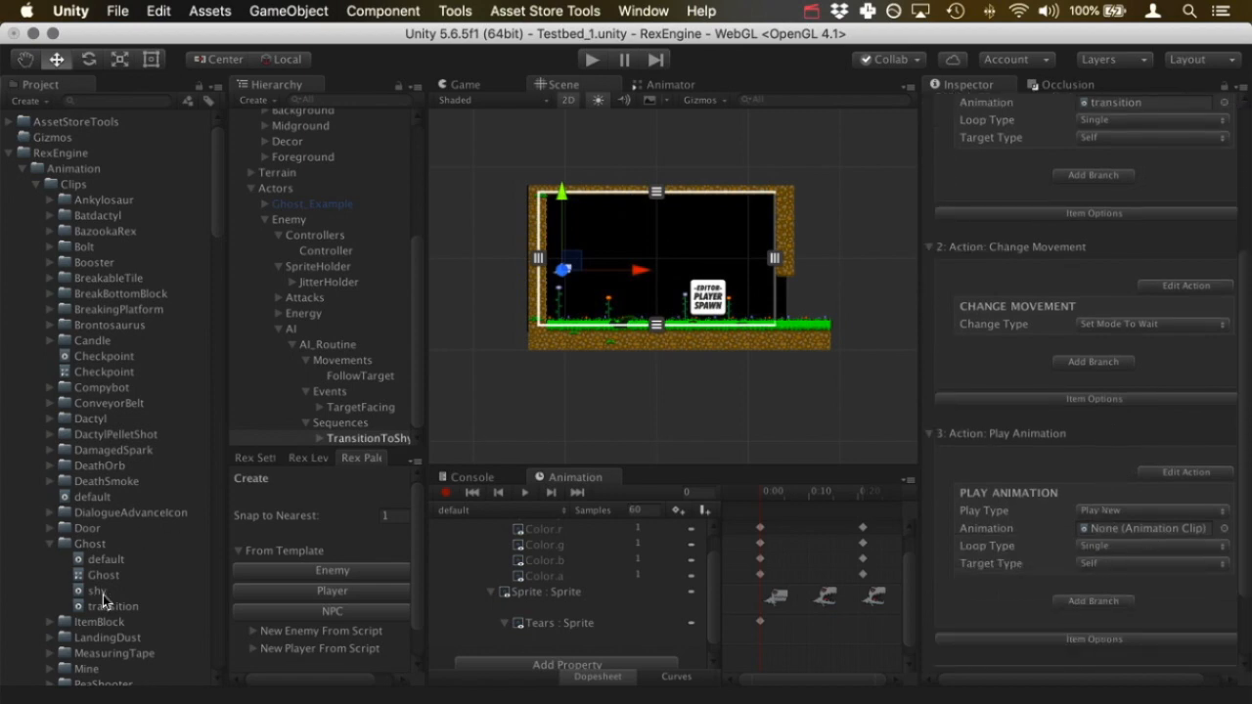
pyautogui.moveTo(102, 592); pyautogui.dragTo(1173, 527)
# Insert a 0.1-second Wait action above the shy Play Animation action, and set the shy animation's Loop Type to Looping
pyautogui.click(1130, 641)
pyautogui.moveTo(1152, 679)
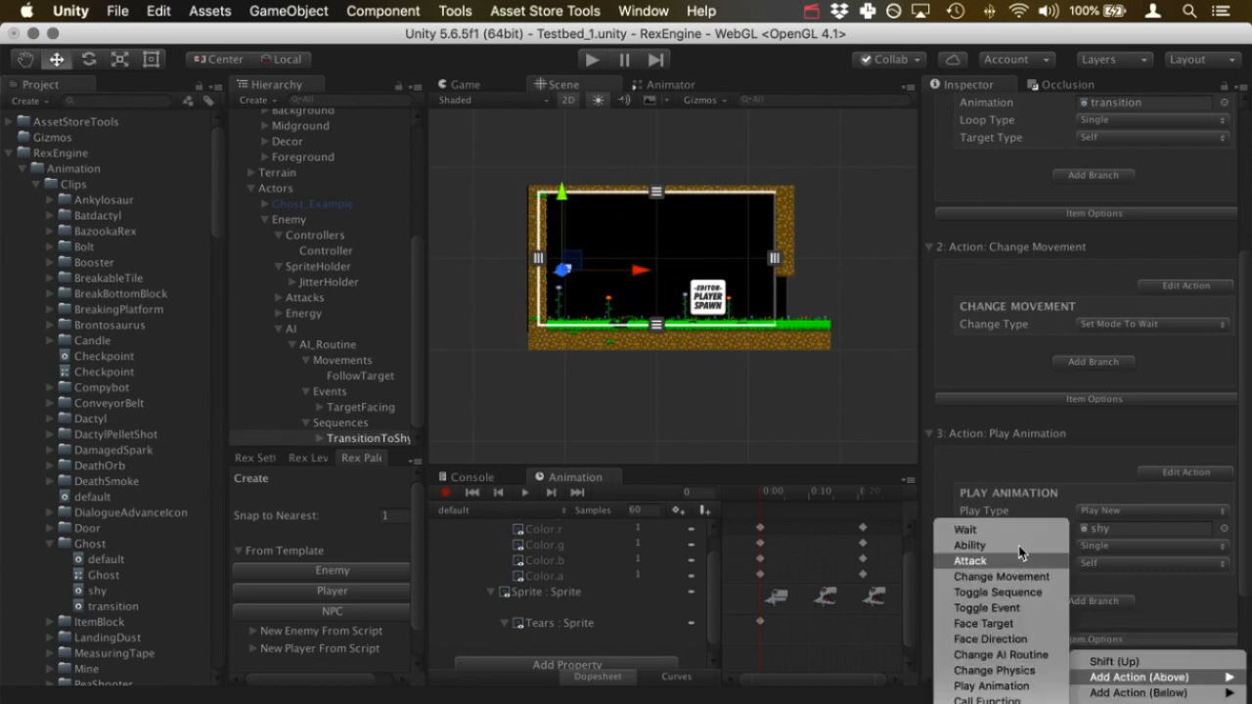
pyautogui.click(997, 529)
pyautogui.scroll(2, 1008, 416)
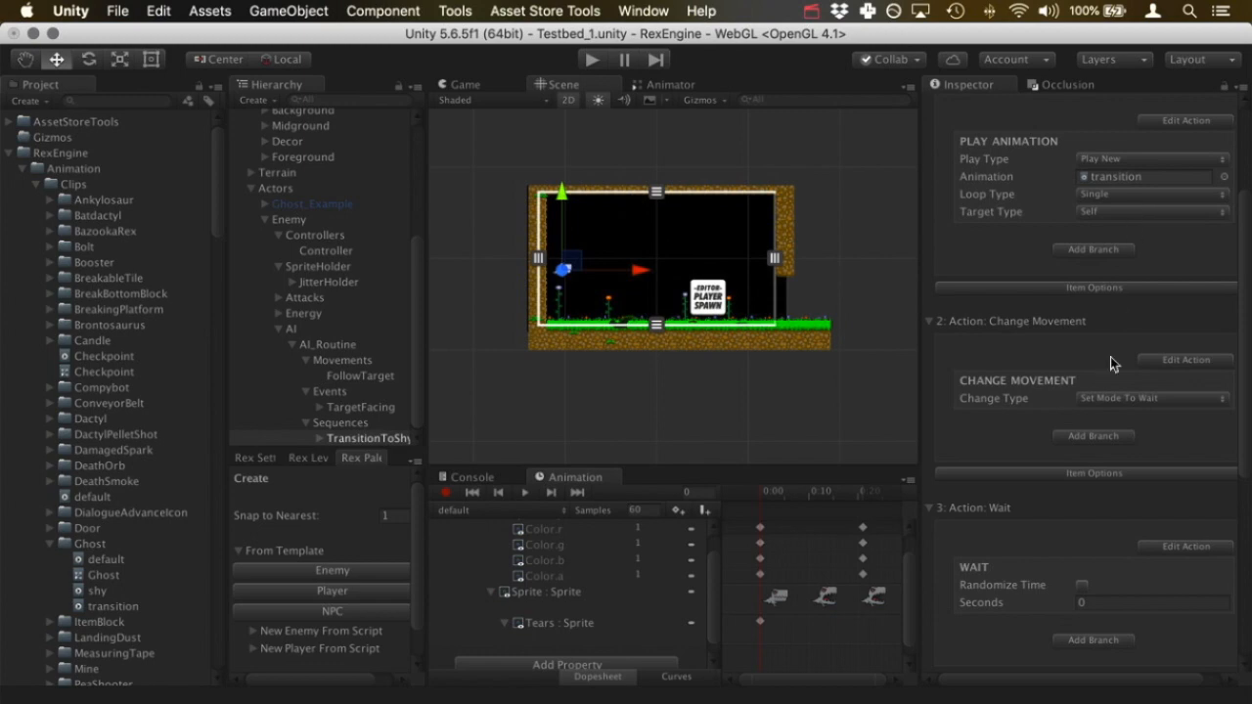
pyautogui.scroll(-3, 1111, 391)
pyautogui.click(1101, 479)
pyautogui.doubleClick(1103, 481)
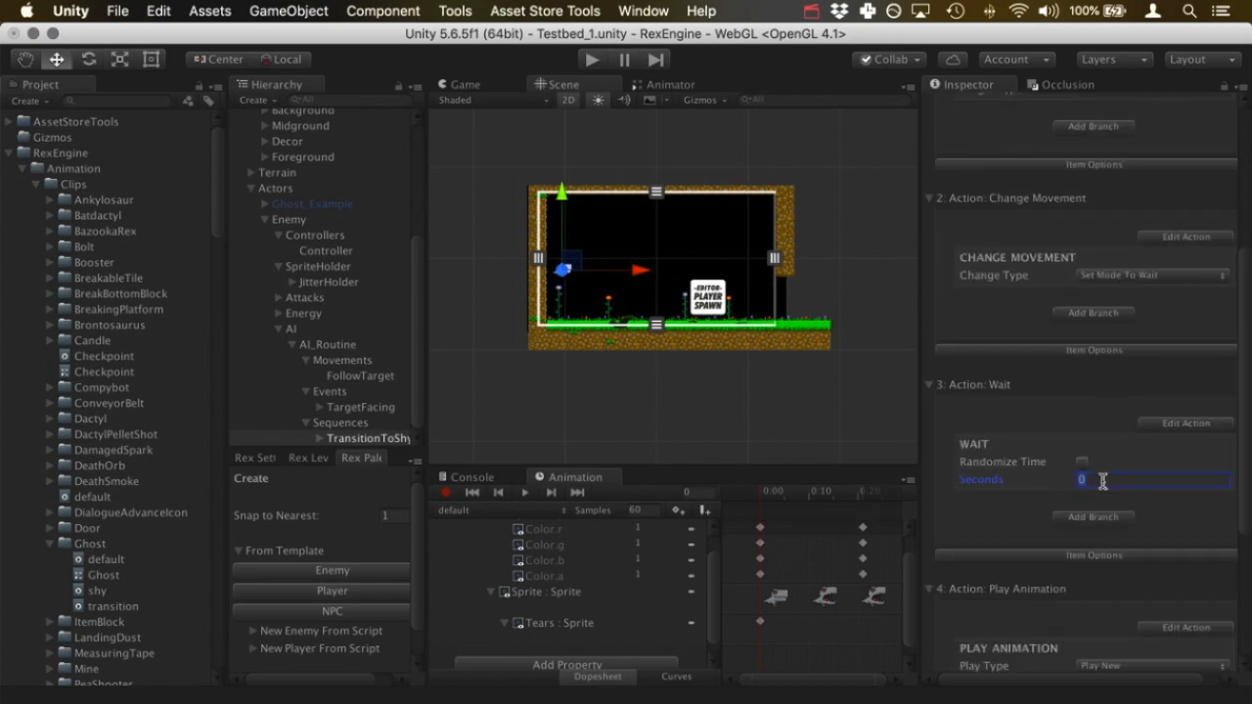
pyautogui.scroll(-5, 1104, 484)
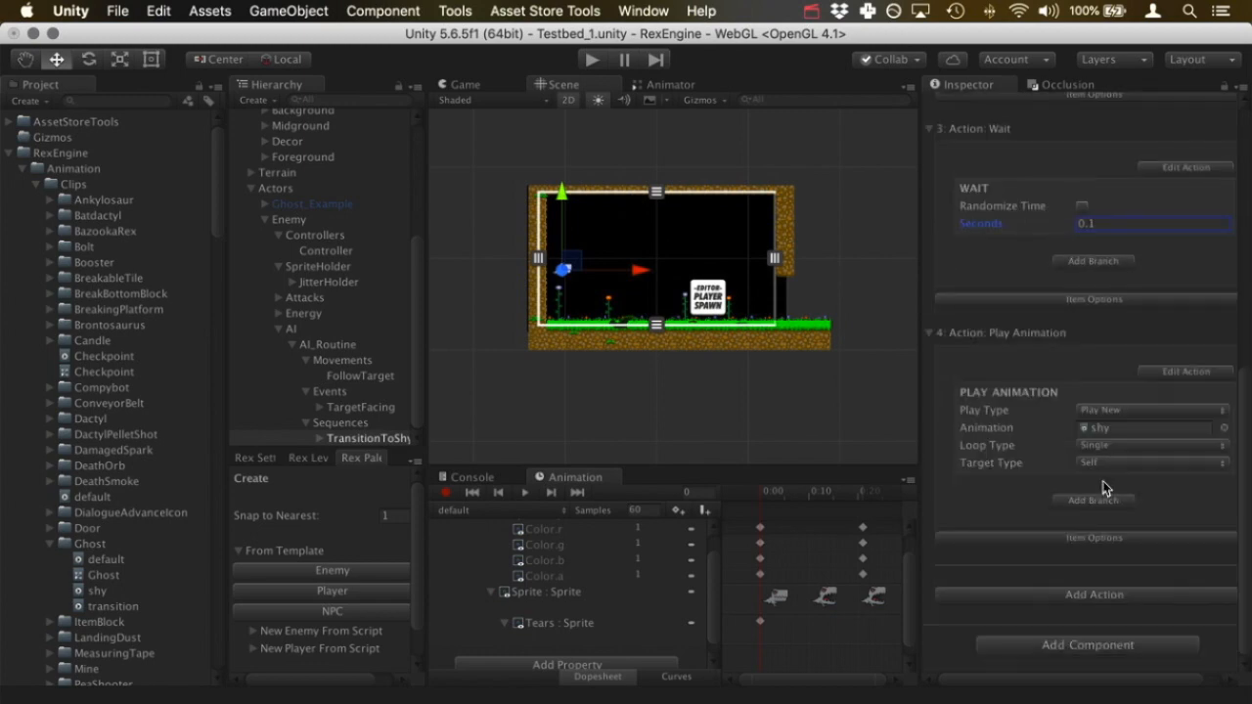
pyautogui.click(1151, 445)
pyautogui.click(1161, 462)
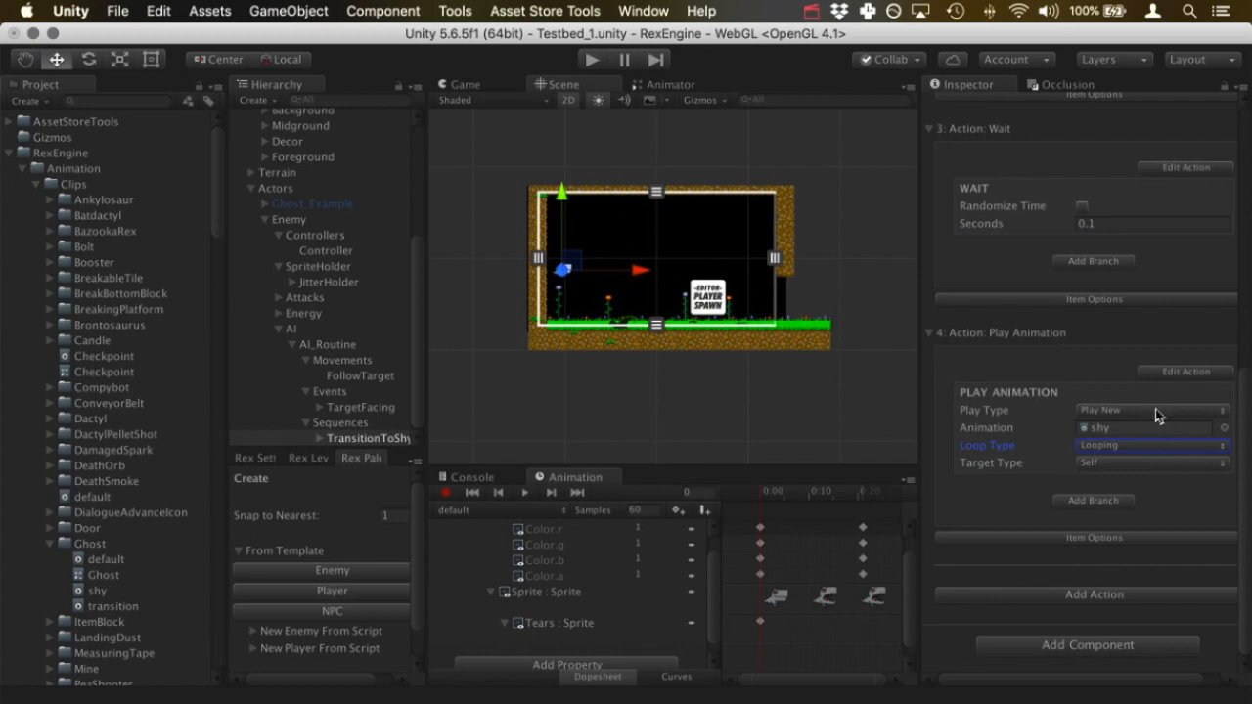
# Play-test the ghost's looping shy animation while turning the player towards and away from it, and stop the game
pyautogui.click(589, 60)
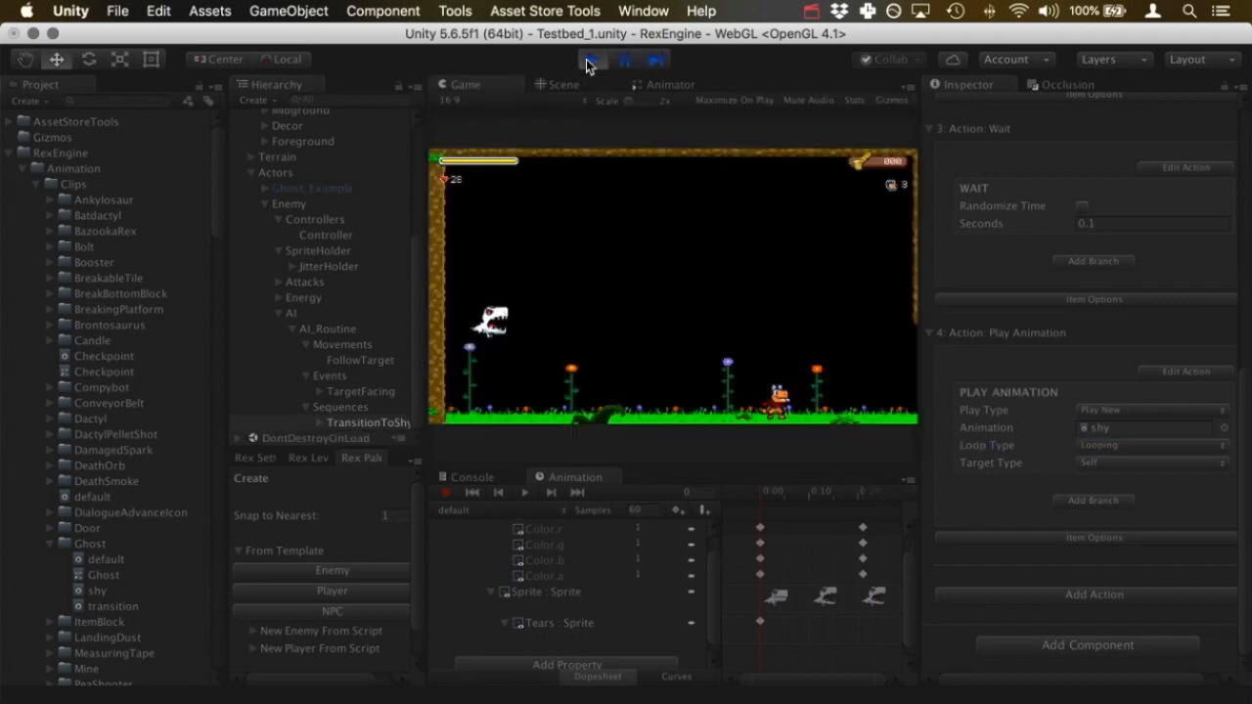
pyautogui.press('Left')
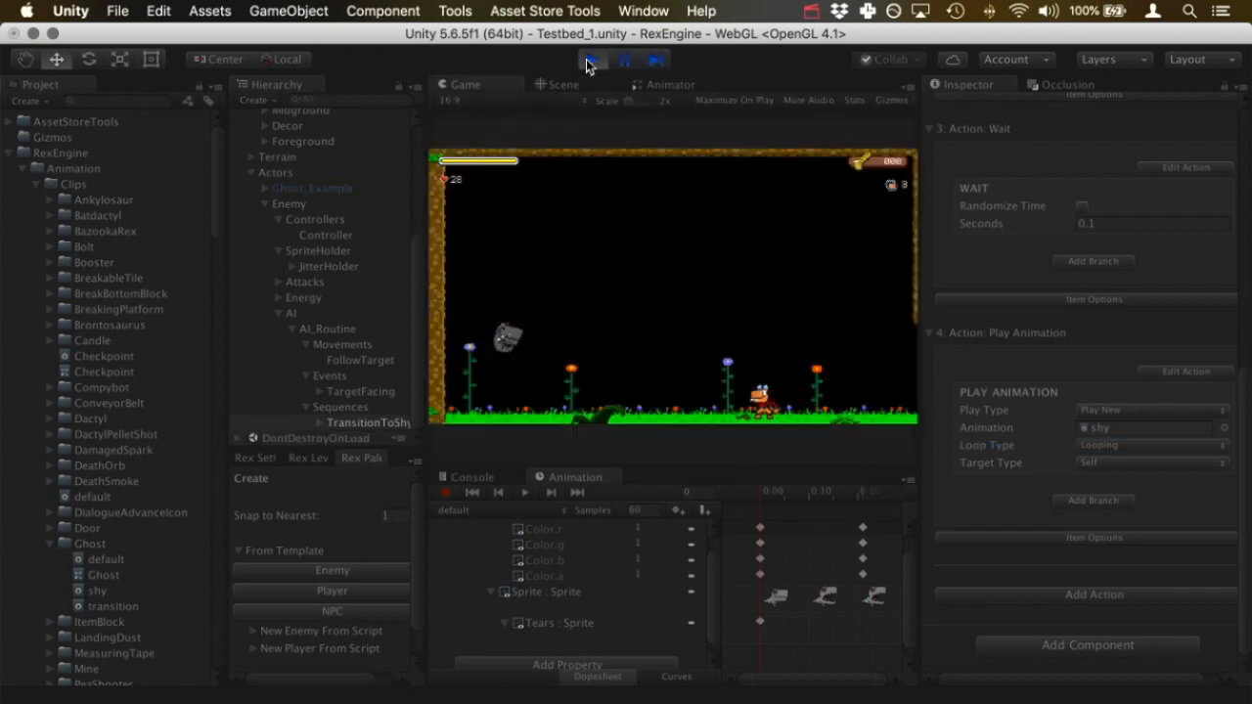
pyautogui.press('Right')
pyautogui.press('Left')
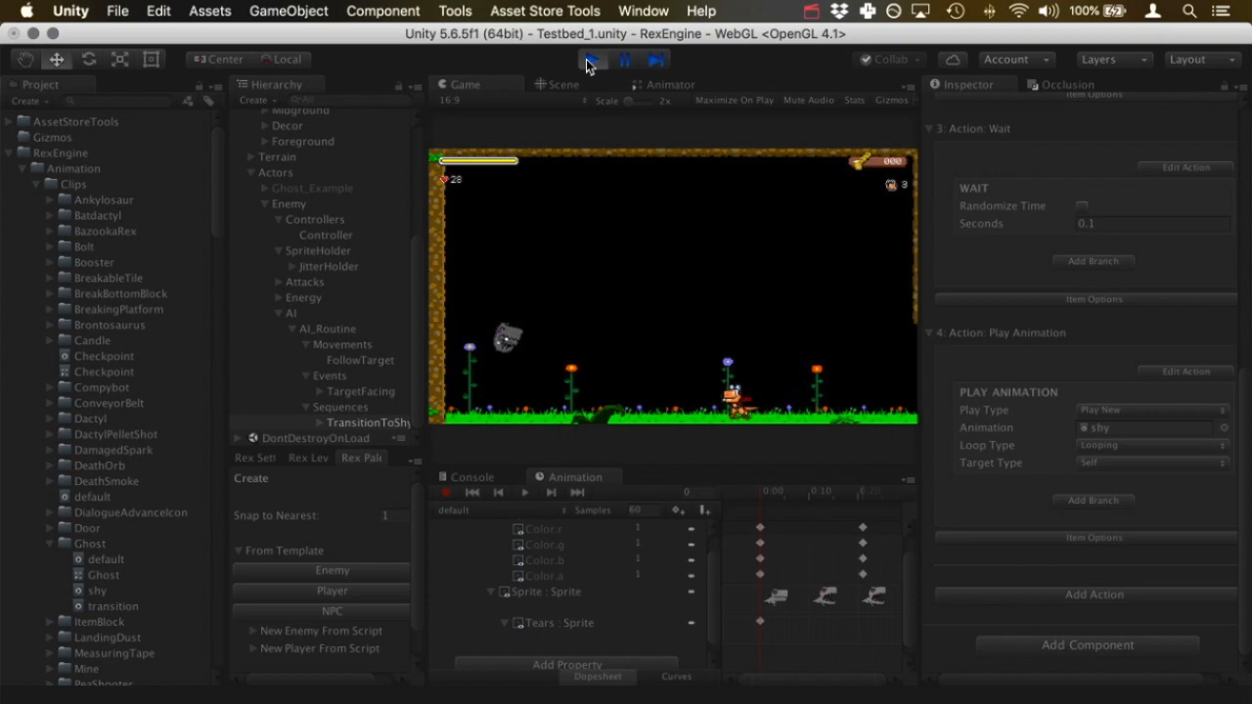
pyautogui.press('Right')
pyautogui.press('Left')
pyautogui.press('Left')
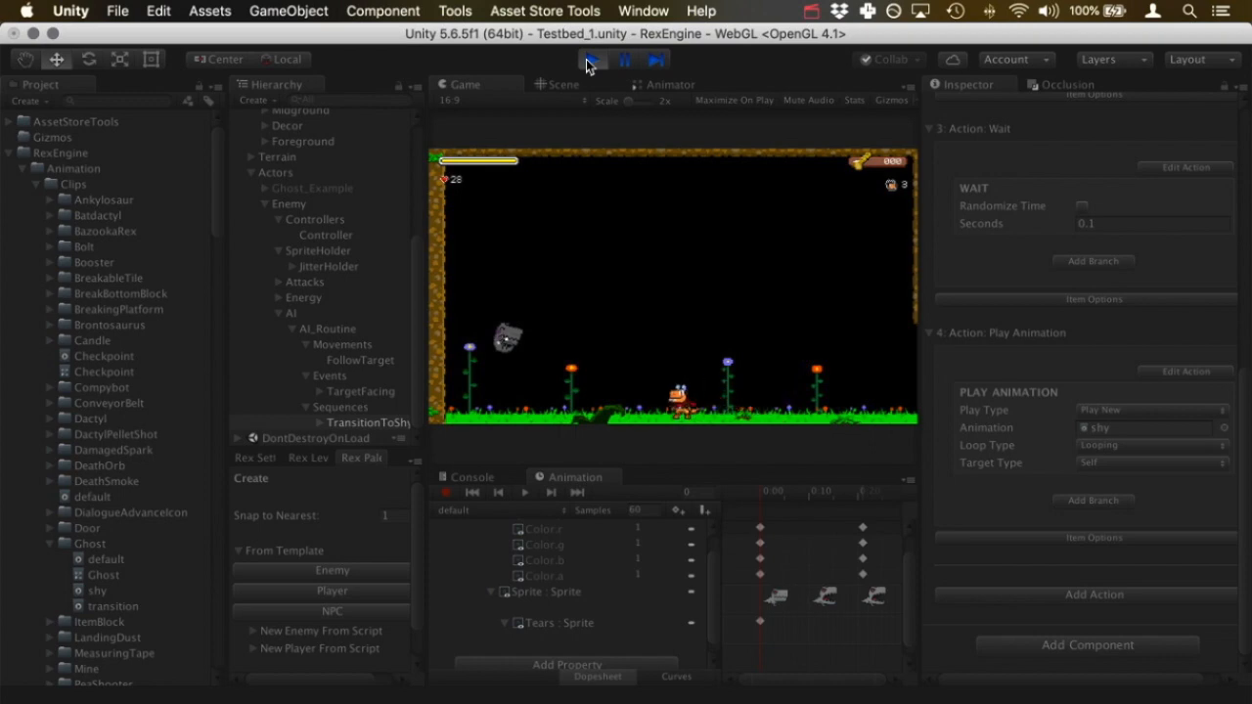
pyautogui.press('Right')
pyautogui.click(590, 60)
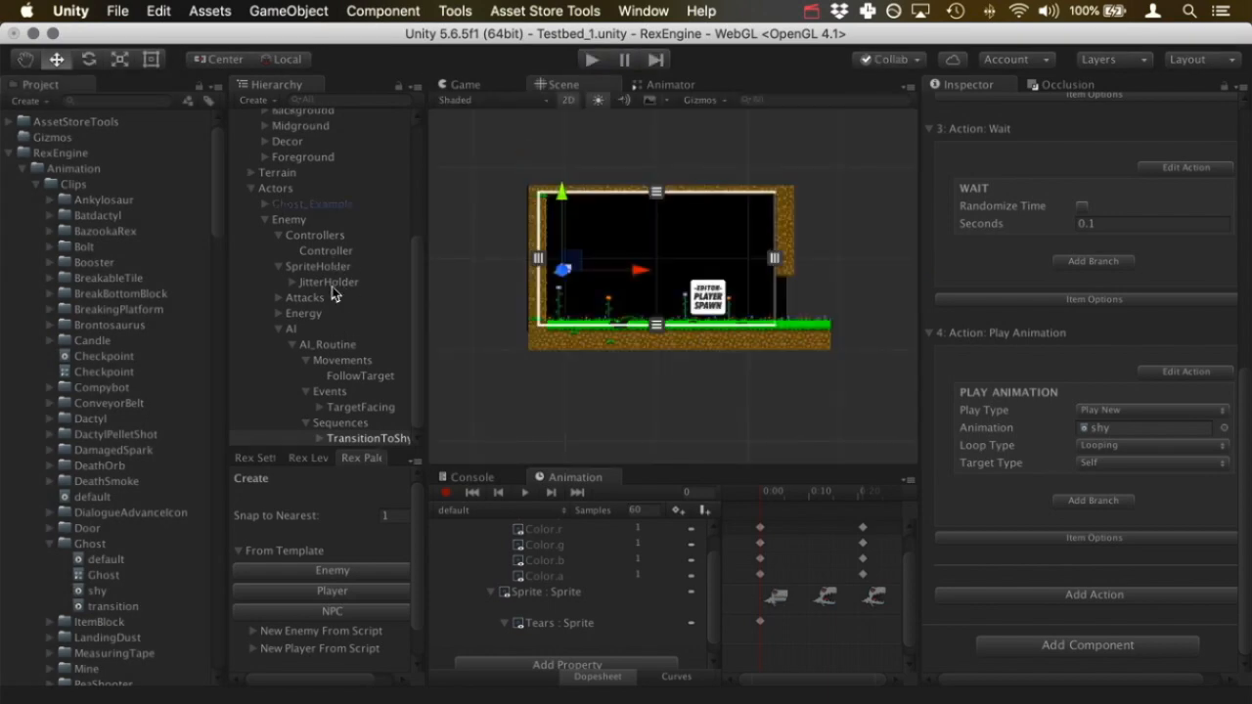
# Move the Tears object under the Enemy's Sprite up to about Y 1.47
pyautogui.click(292, 283)
pyautogui.click(306, 298)
pyautogui.click(320, 313)
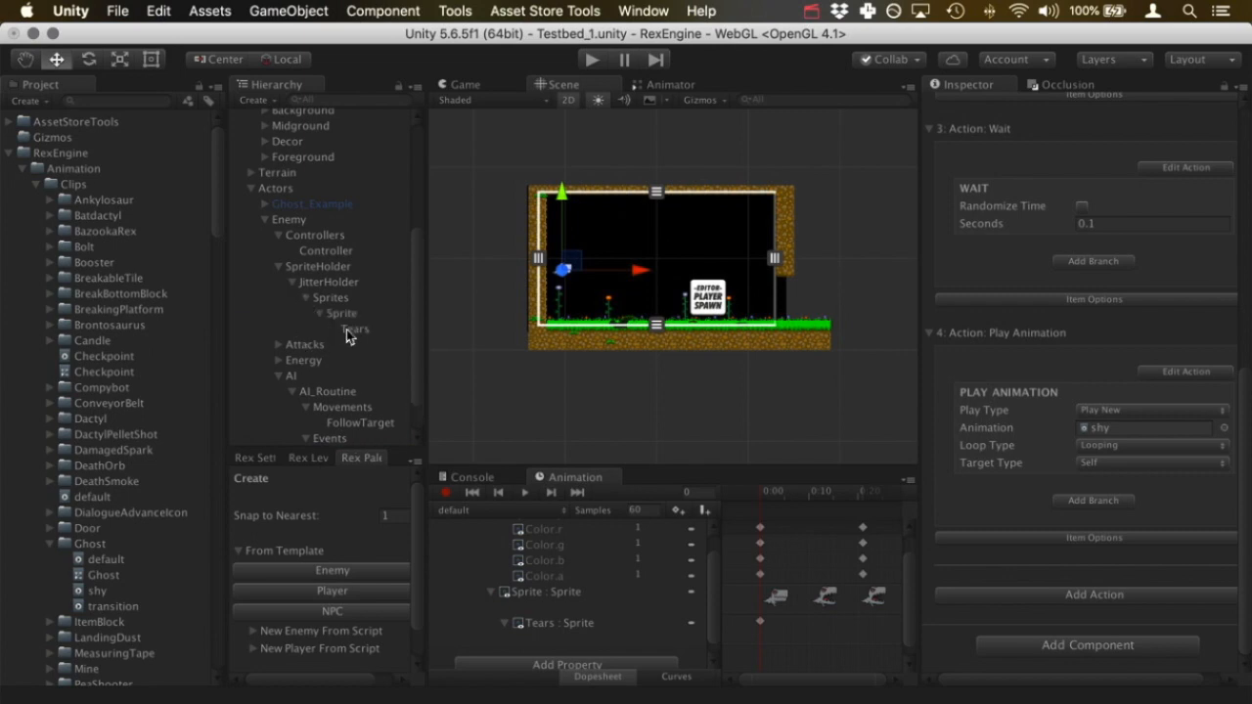
pyautogui.click(368, 330)
pyautogui.scroll(3, 626, 269)
pyautogui.moveTo(505, 192); pyautogui.dragTo(501, 170)
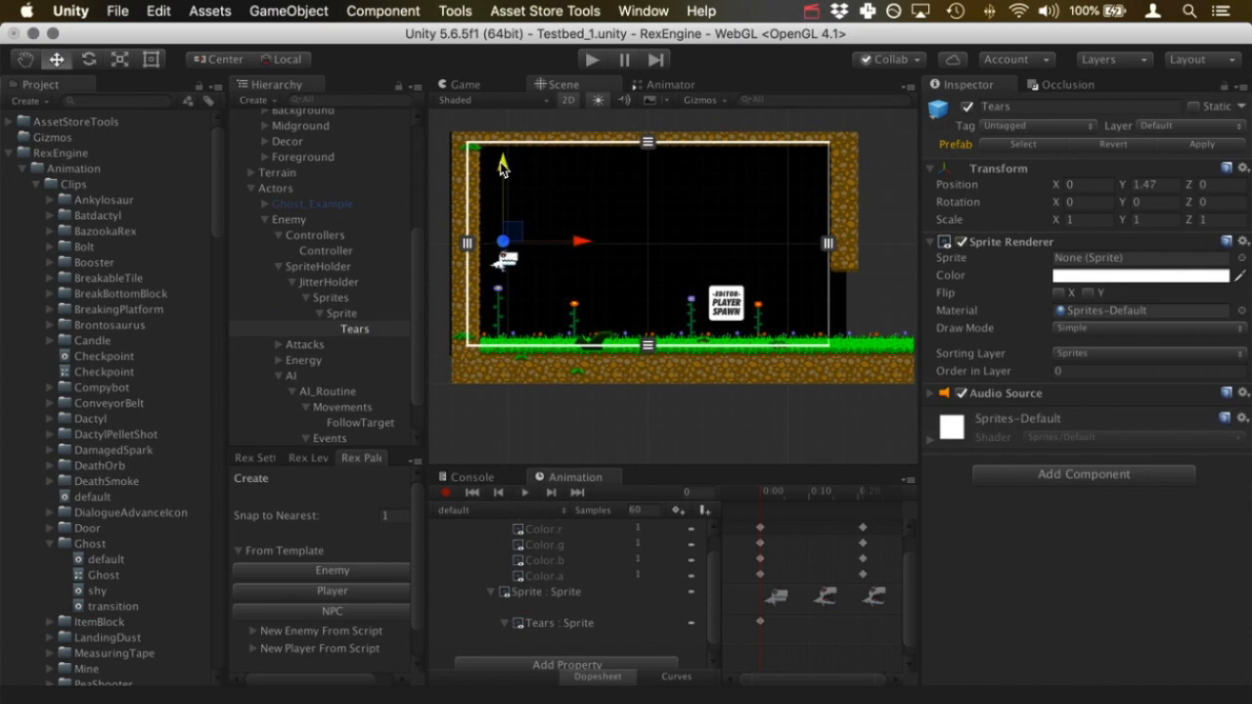
# Play-test the level to check where the tears appear above the shy ghost, and stop the game
pyautogui.click(590, 61)
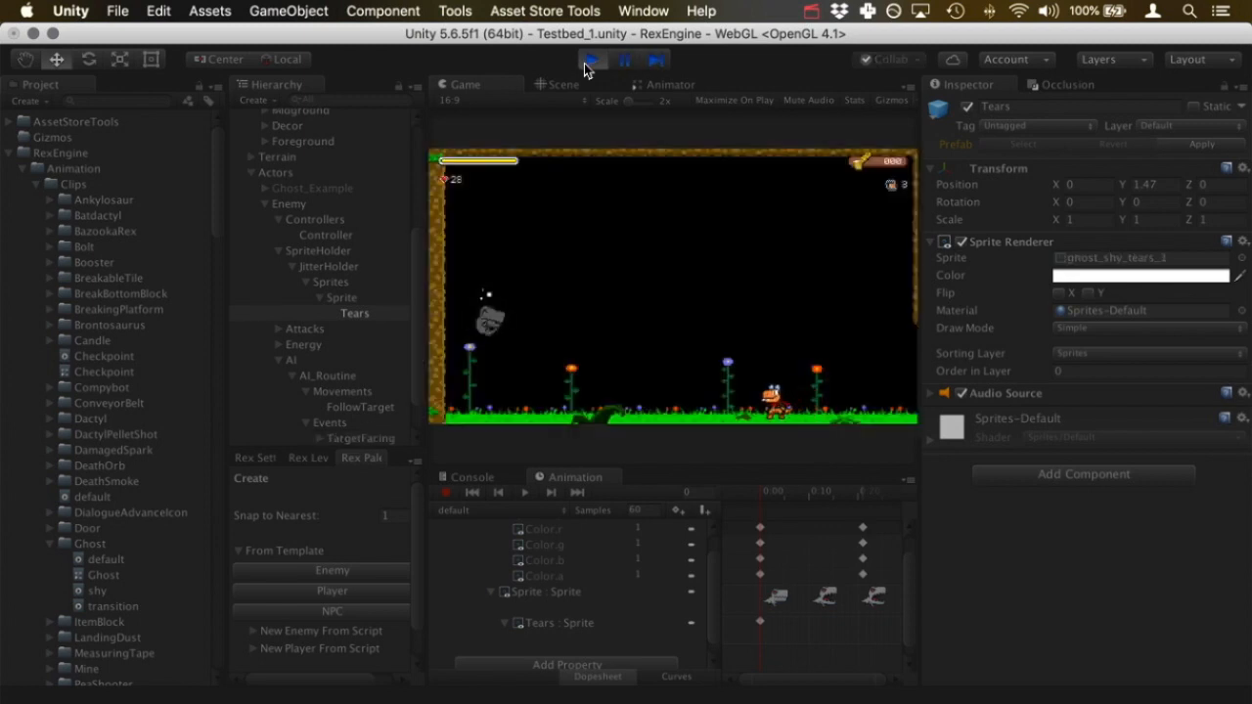
pyautogui.press('Right')
pyautogui.press('Left')
pyautogui.press('Left')
pyautogui.press('Right')
pyautogui.press('Left')
pyautogui.press('Right')
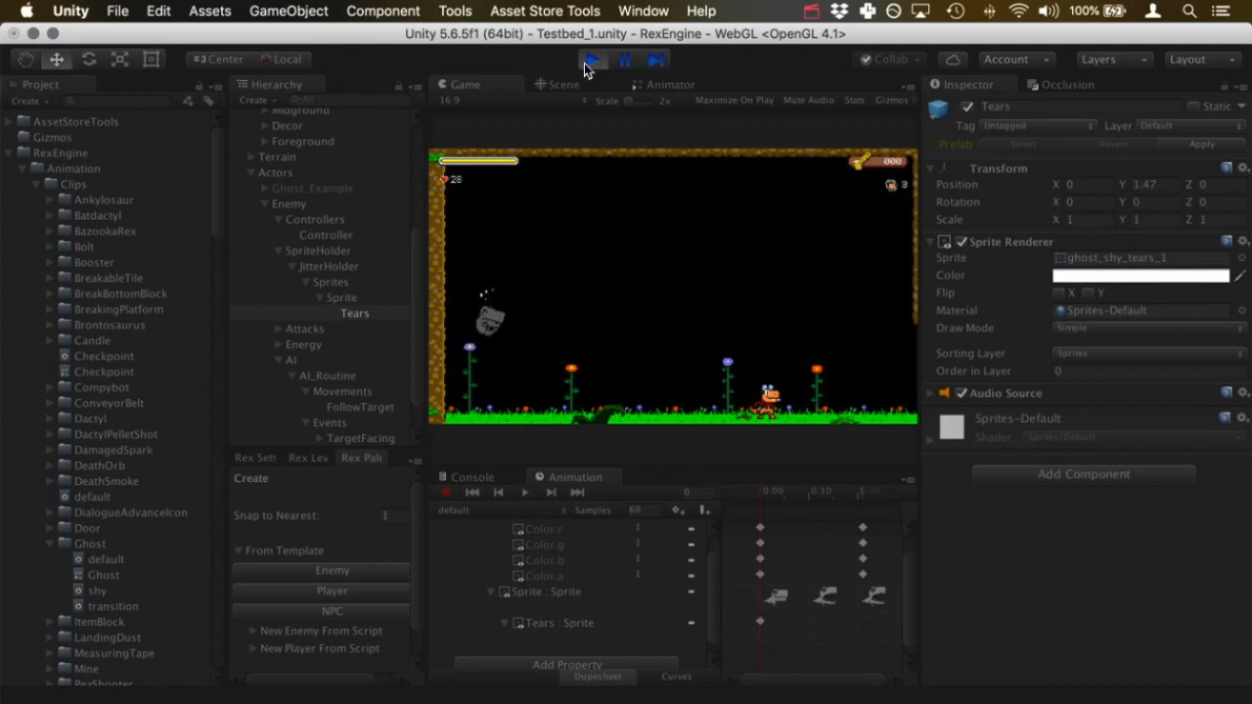
pyautogui.click(587, 63)
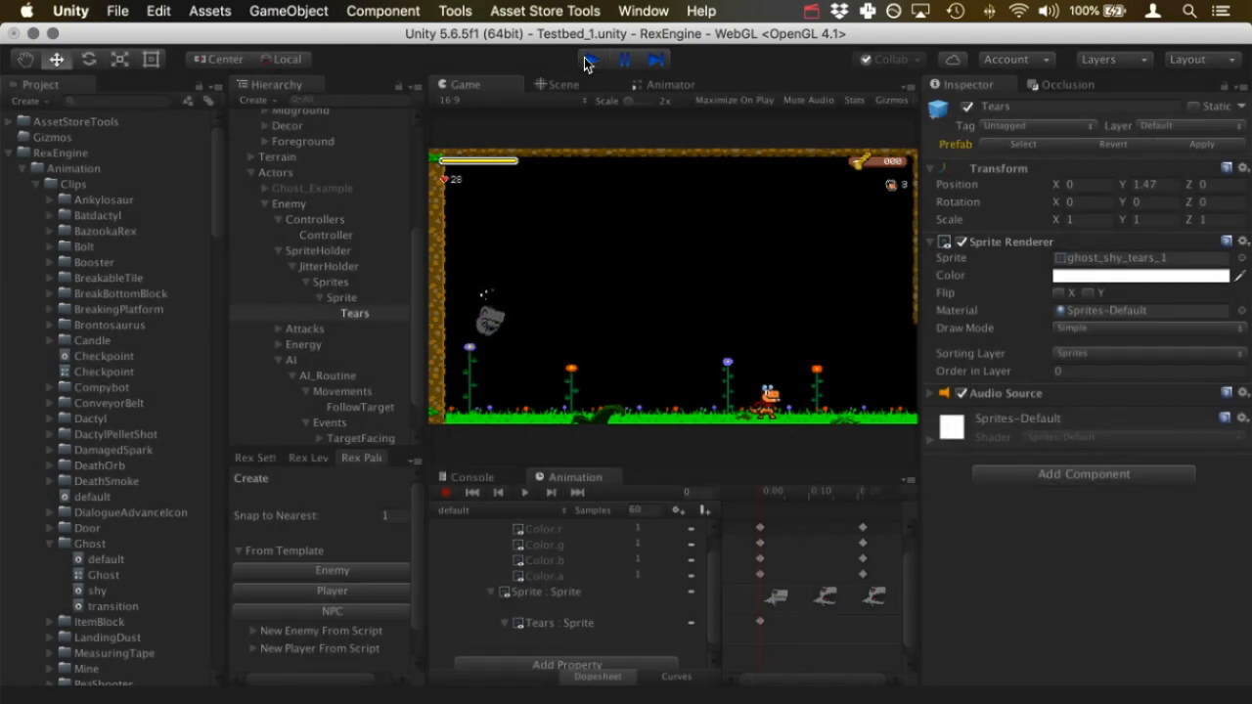
# Add a second Target Facing event to the Enemy's AI_Routine
pyautogui.scroll(-2, 385, 320)
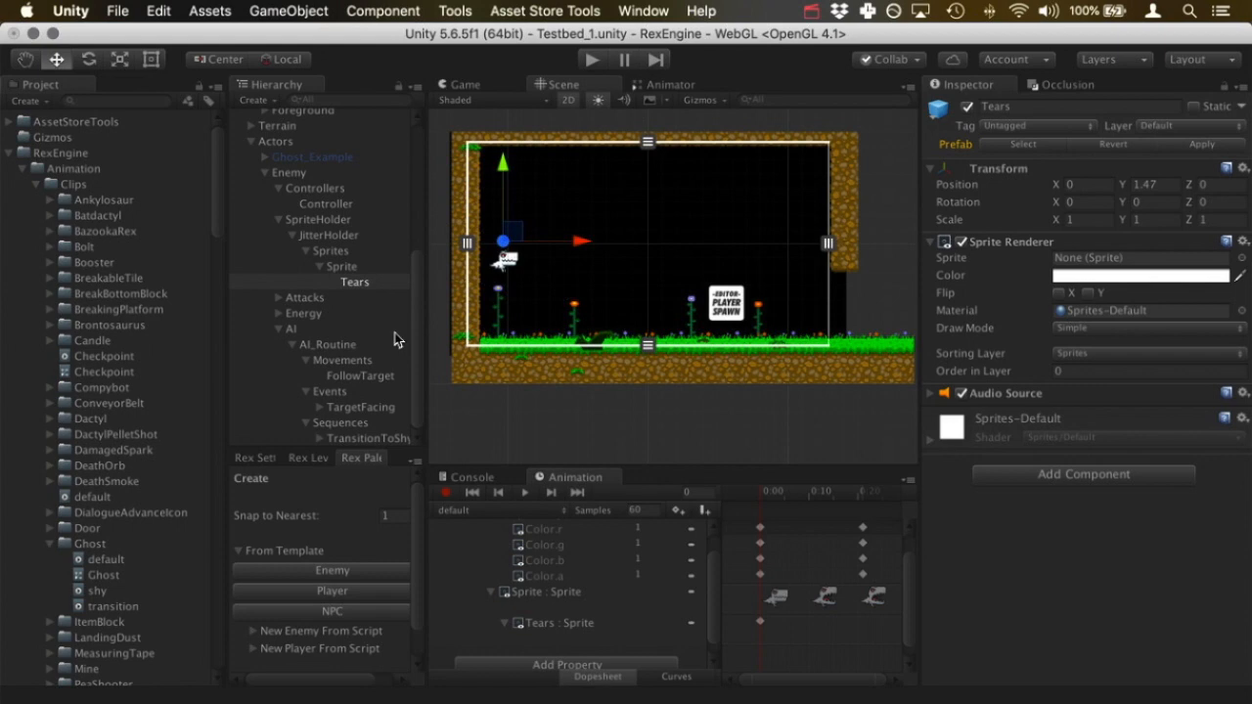
pyautogui.click(368, 409)
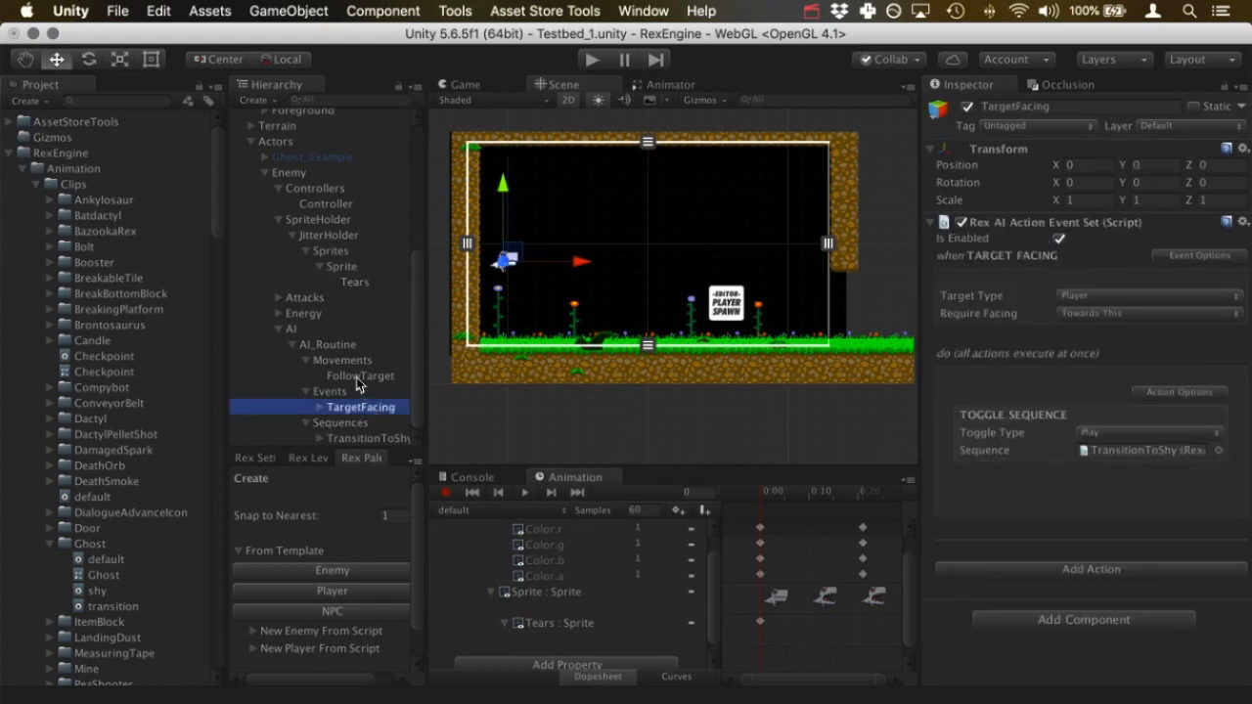
pyautogui.click(333, 346)
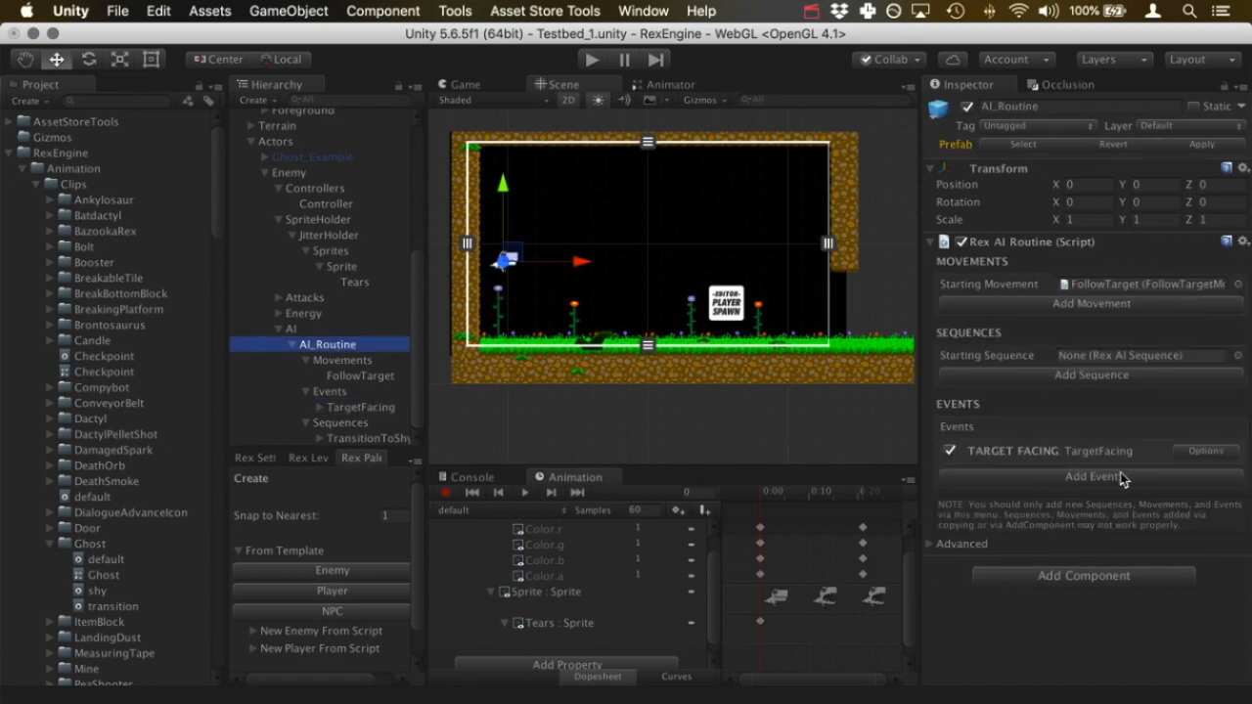
pyautogui.click(1122, 477)
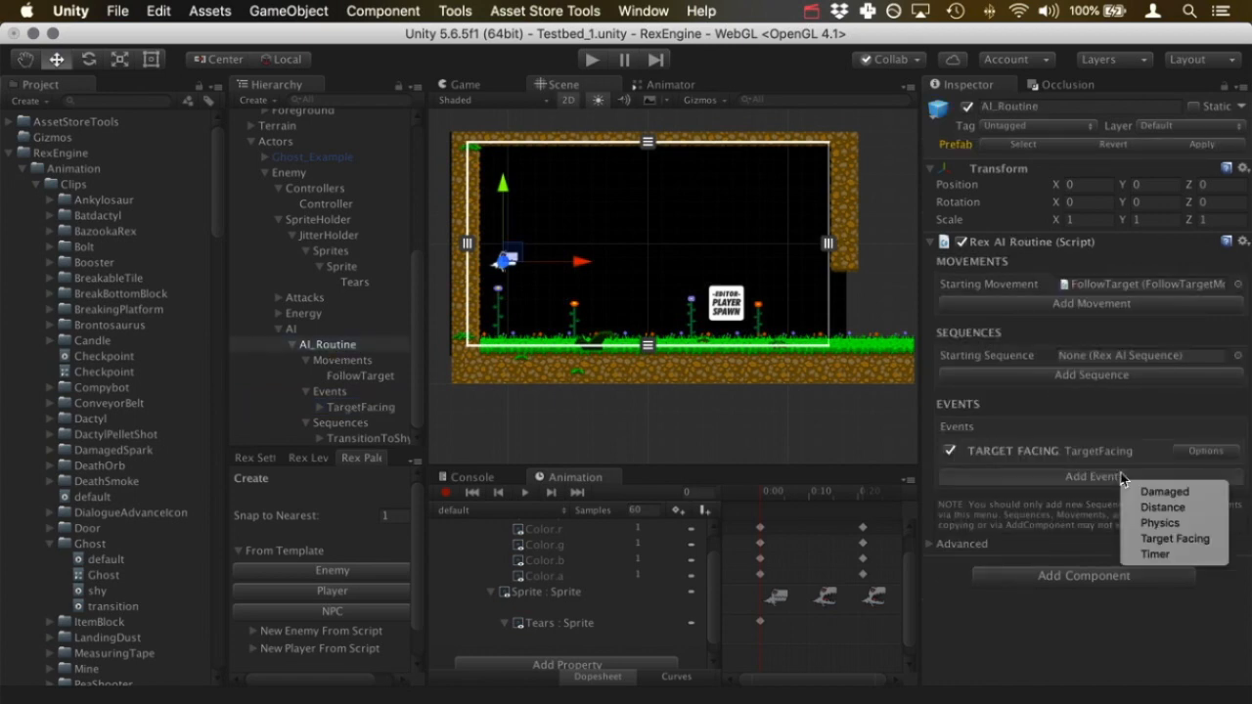
pyautogui.click(1156, 538)
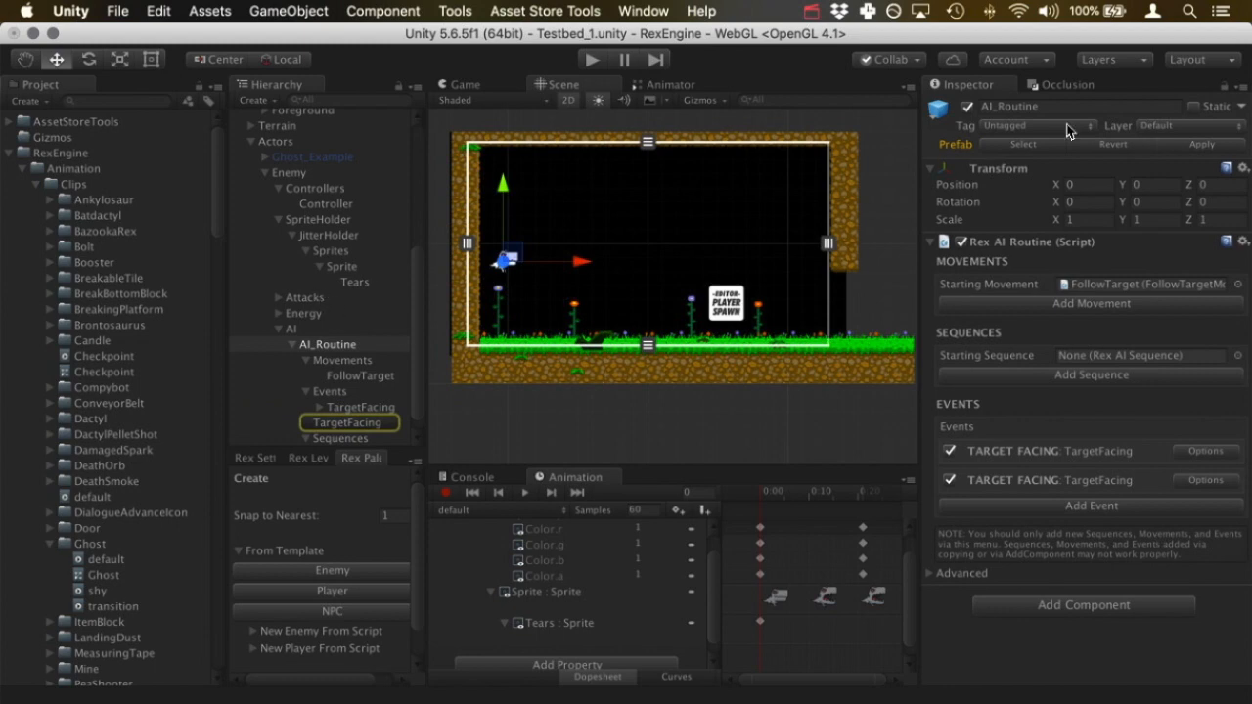
# Rename the new second Target Facing event to TargetFacingAway and set its Require Facing option to Away From This
pyautogui.click(352, 426)
pyautogui.click(1014, 108)
pyautogui.click(1122, 101)
pyautogui.write('Away')
pyautogui.press('Return')
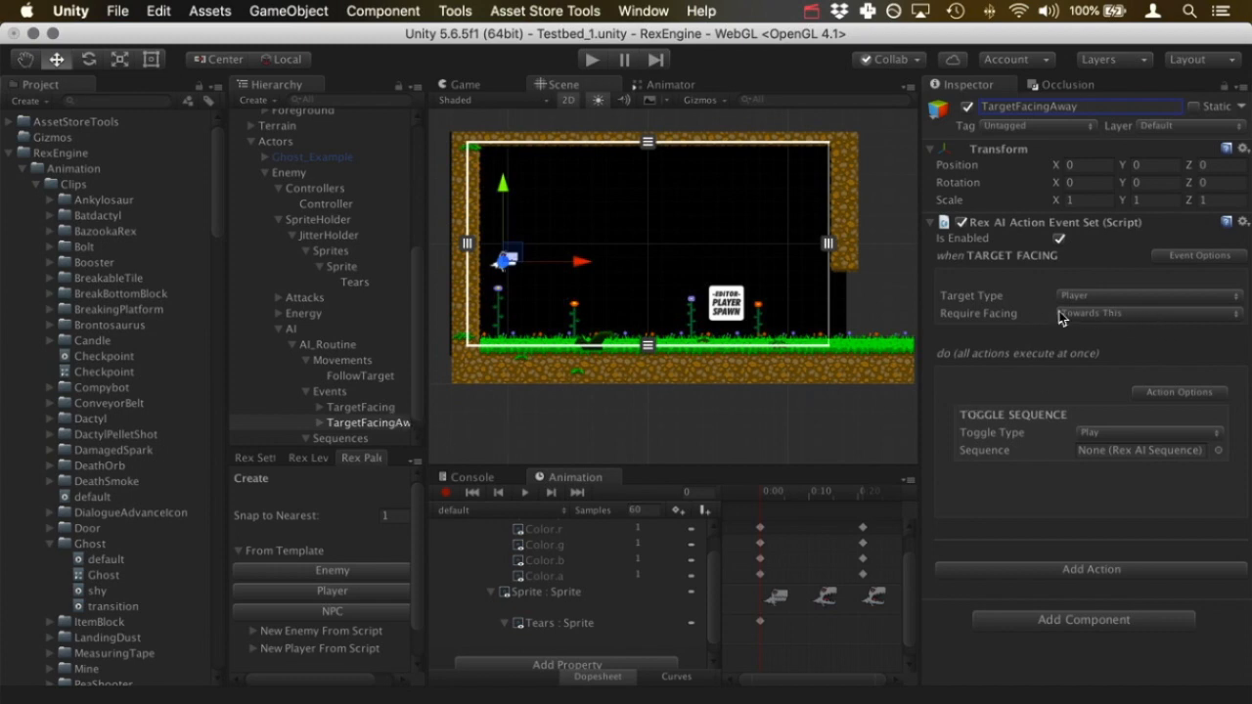
pyautogui.click(1149, 314)
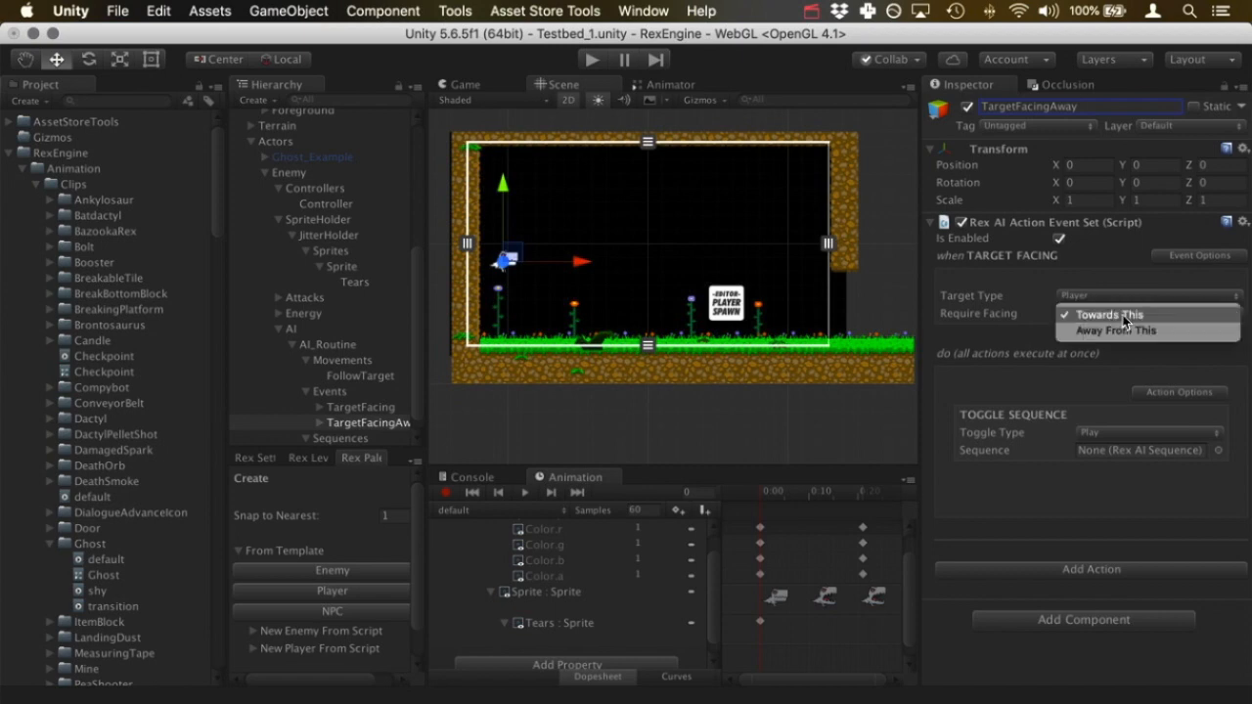
pyautogui.click(1210, 331)
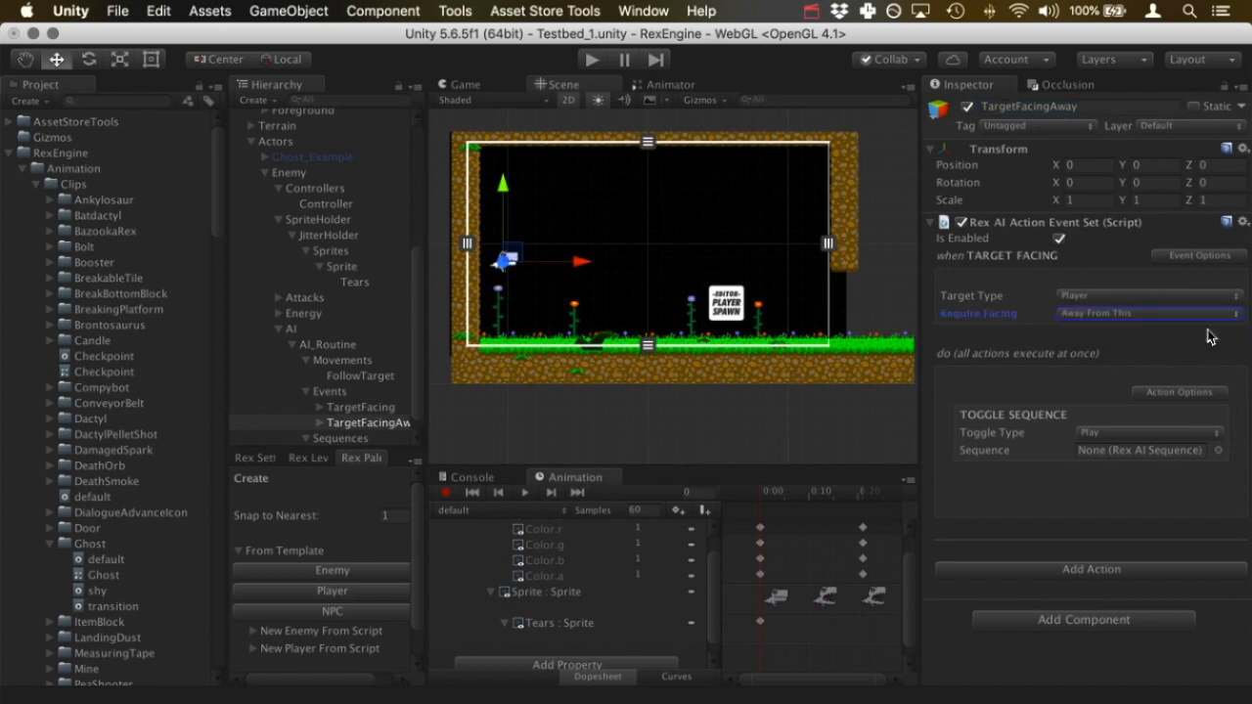
# Add a new sequence to the Enemy's AI_Routine and set the routine's Starting Sequence back to None
pyautogui.scroll(-1, 377, 338)
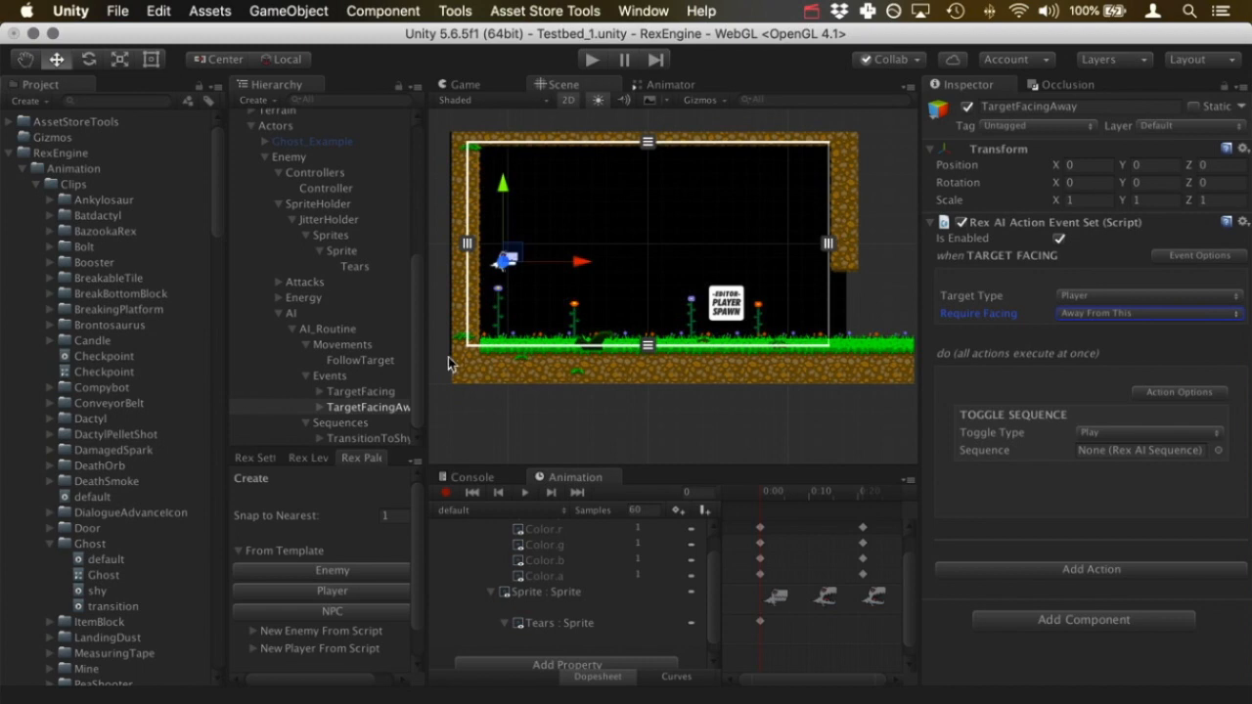
pyautogui.click(321, 331)
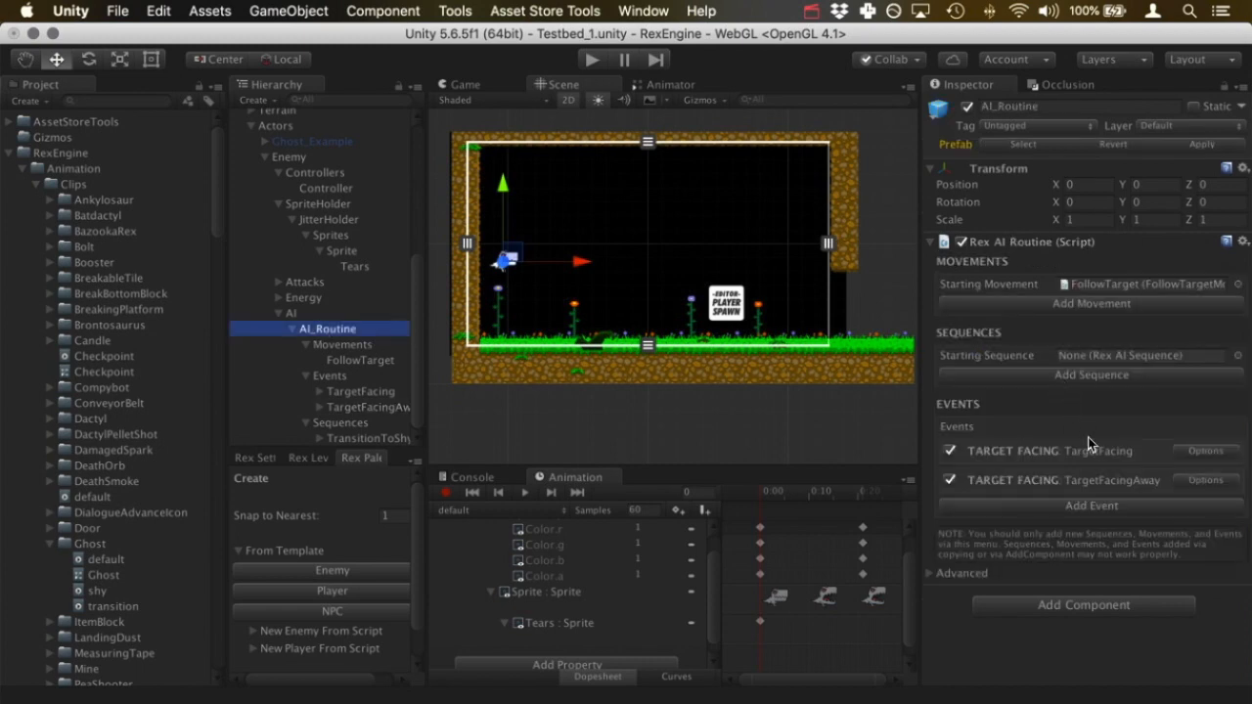
pyautogui.click(1133, 373)
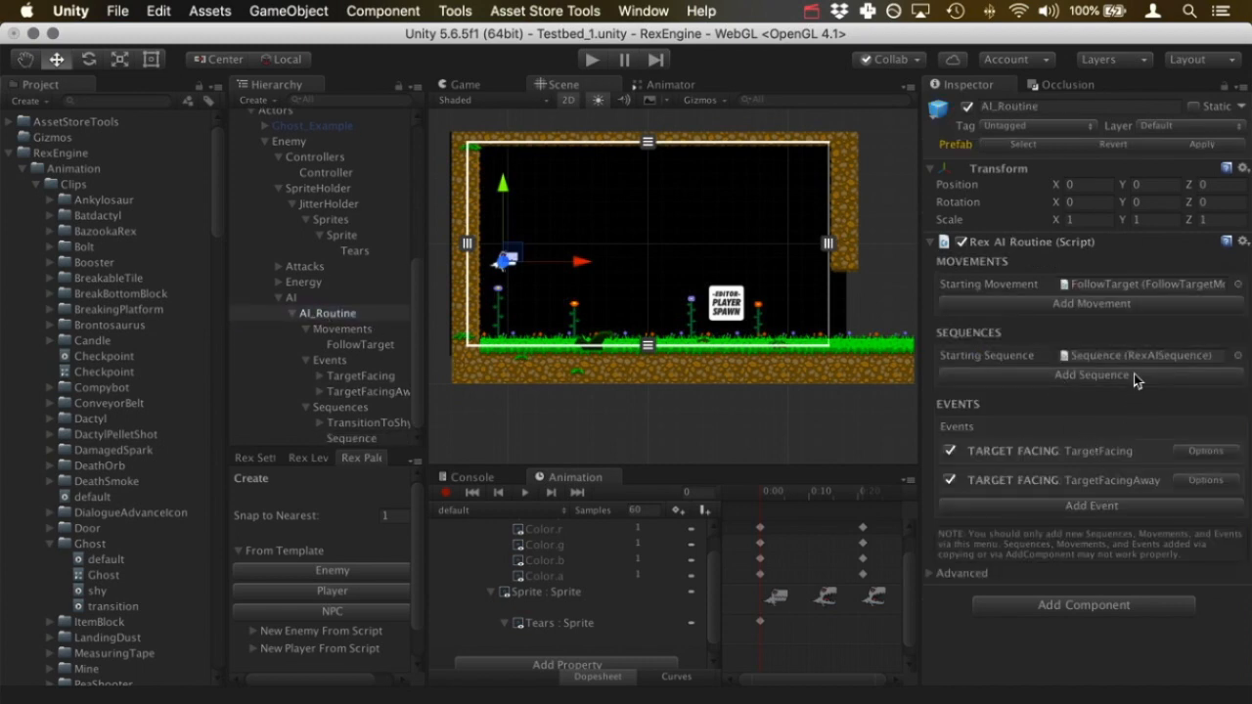
pyautogui.click(1237, 356)
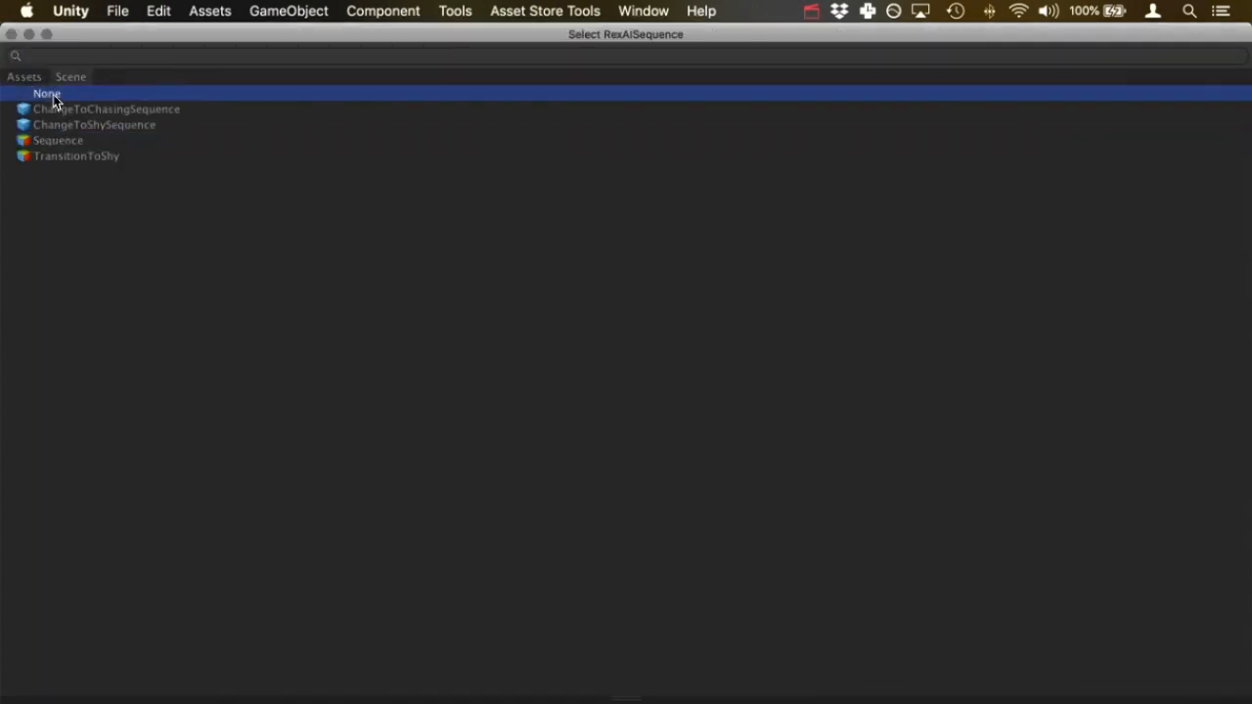
pyautogui.doubleClick(53, 94)
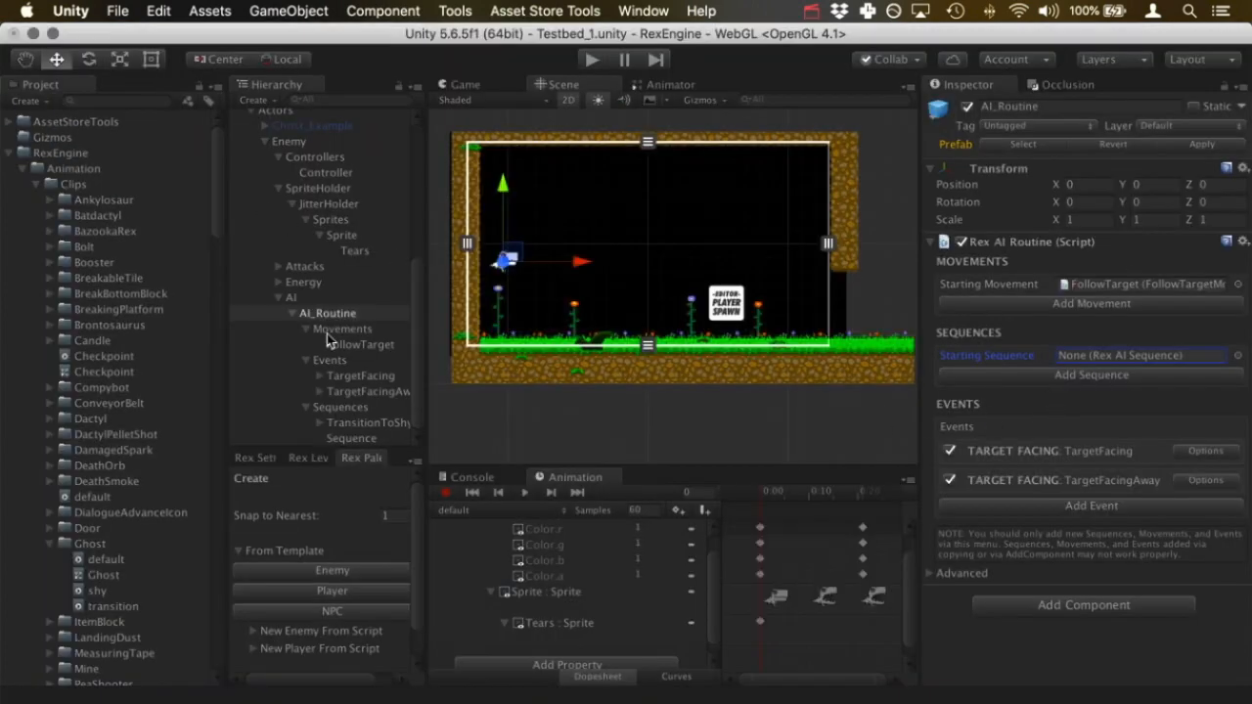
# Rename the newly added sequence to ChaseSequence
pyautogui.click(339, 438)
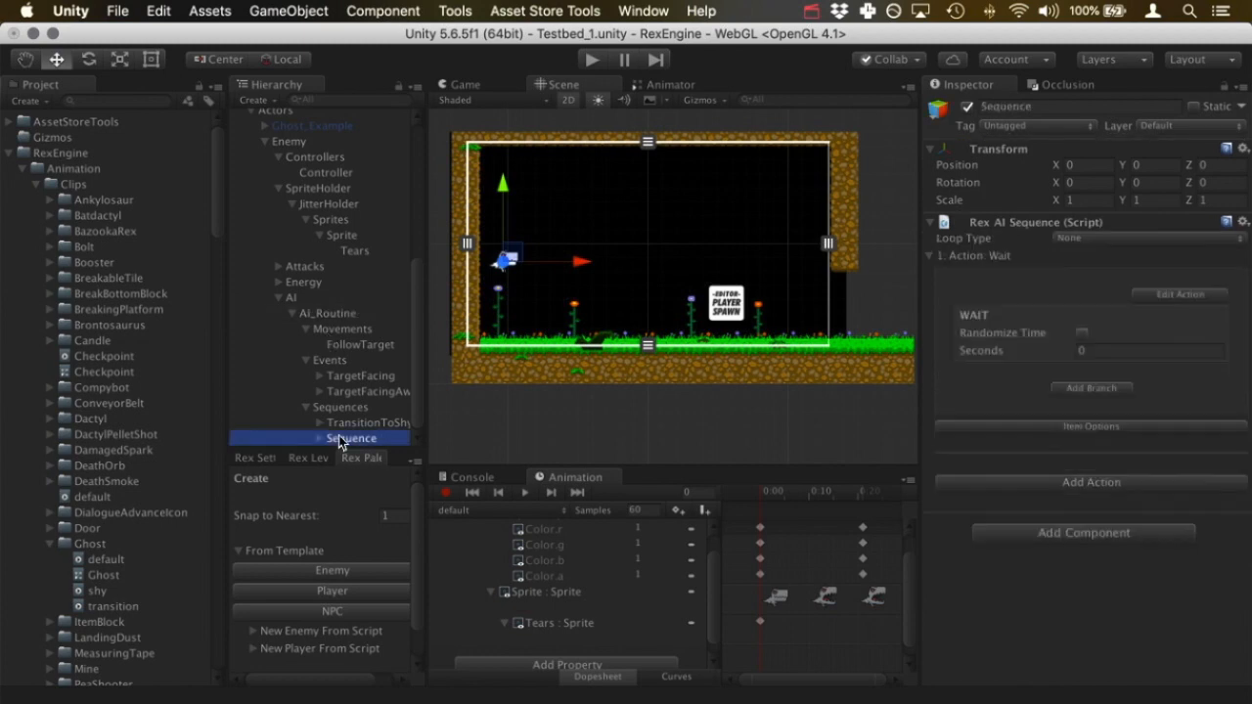
pyautogui.click(1027, 104)
pyautogui.write('ChaseSequence')
pyautogui.press('Return')
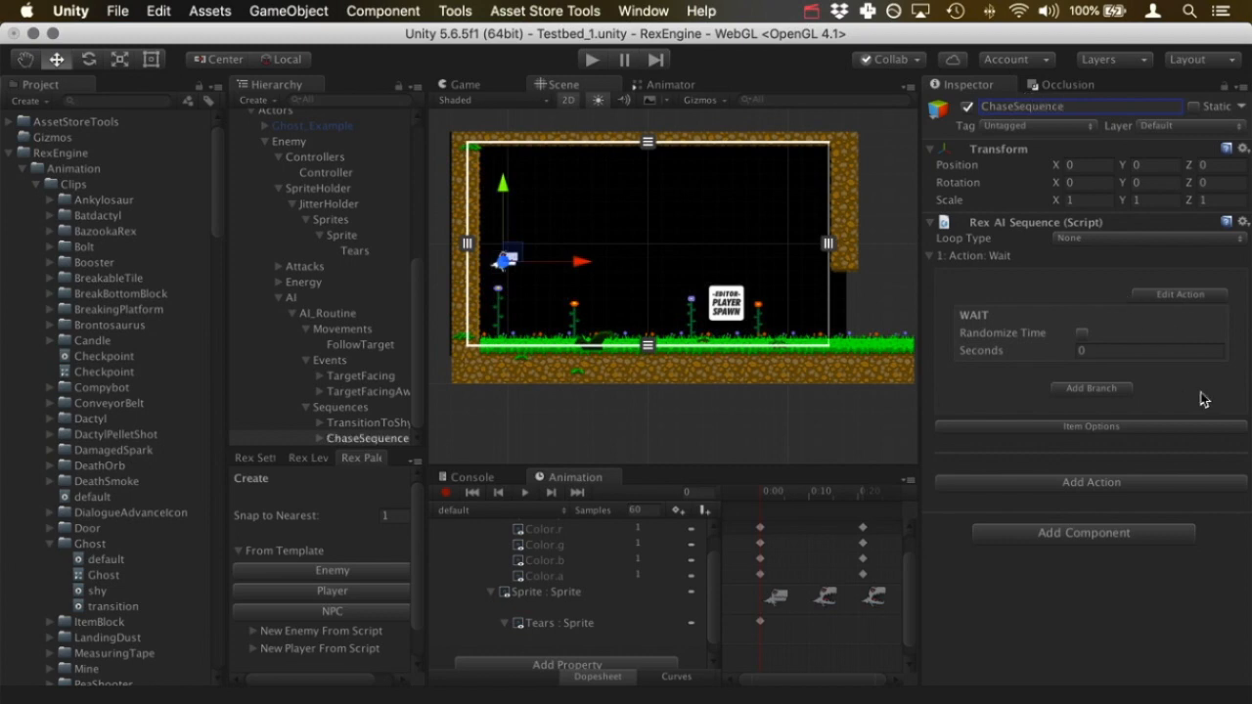
# Turn ChaseSequence's Wait action into a Change Movement action with Change Type Set Mode To Active
pyautogui.click(1194, 296)
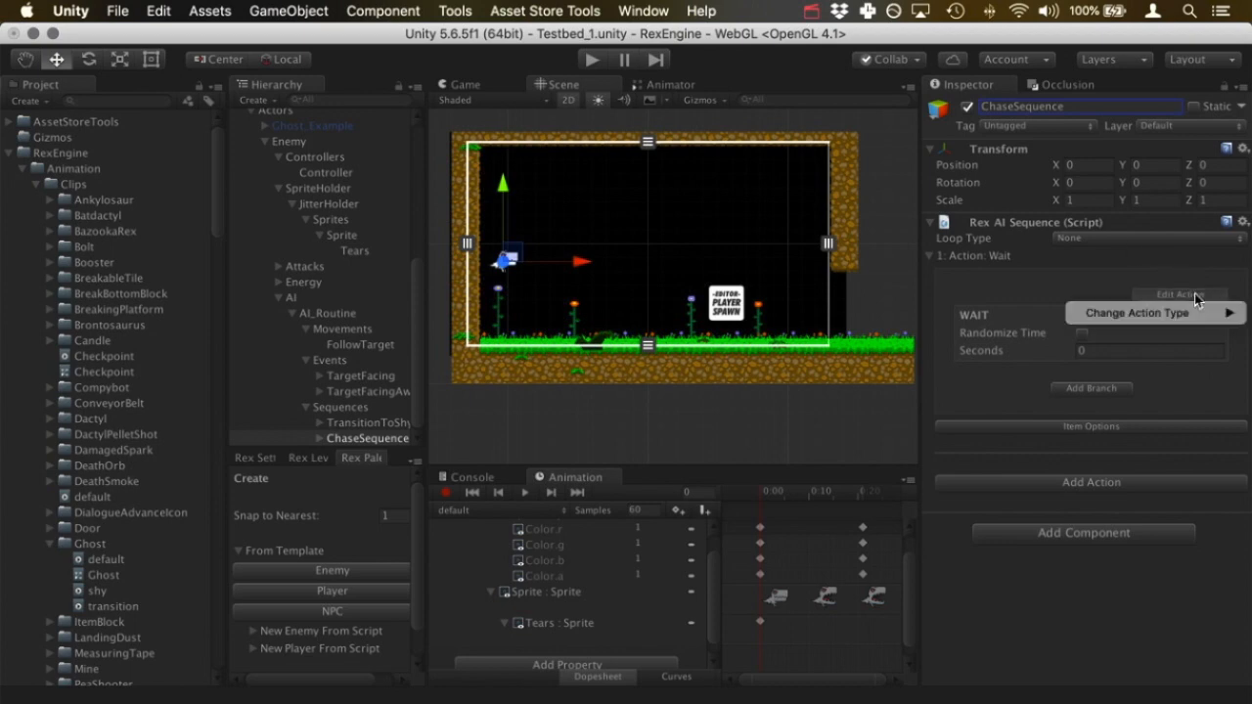
pyautogui.moveTo(1194, 312)
pyautogui.click(1021, 347)
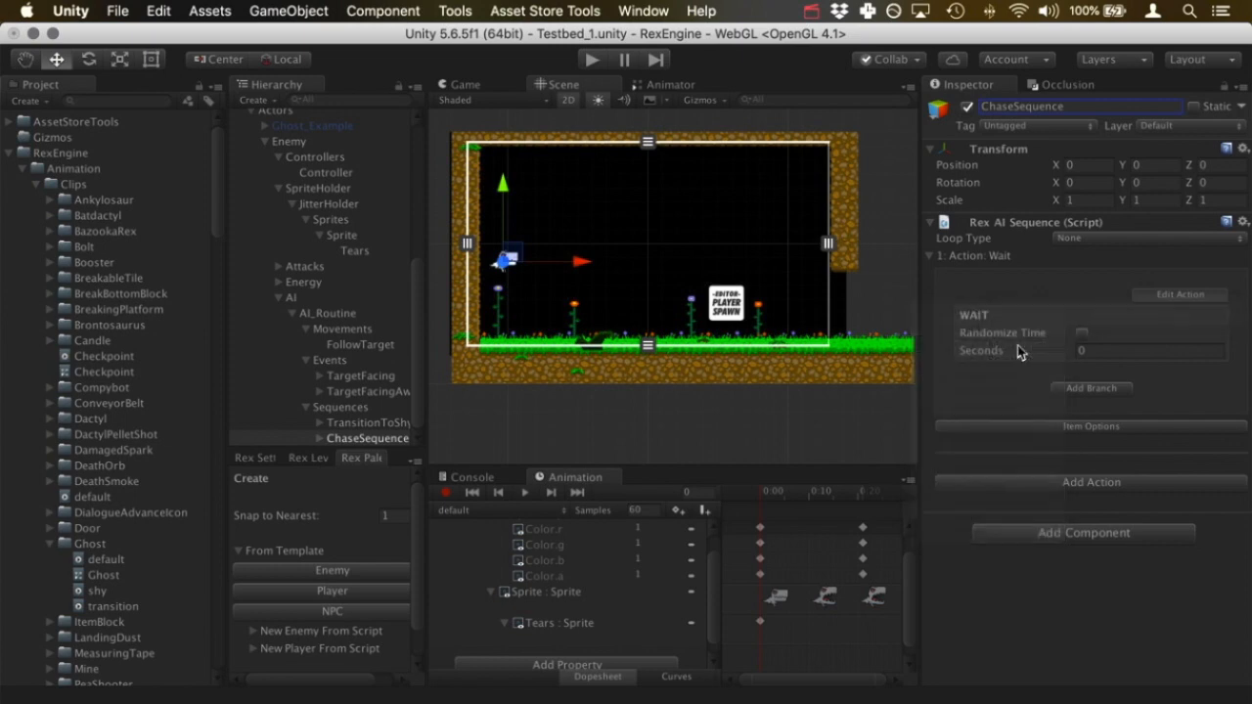
pyautogui.click(1127, 336)
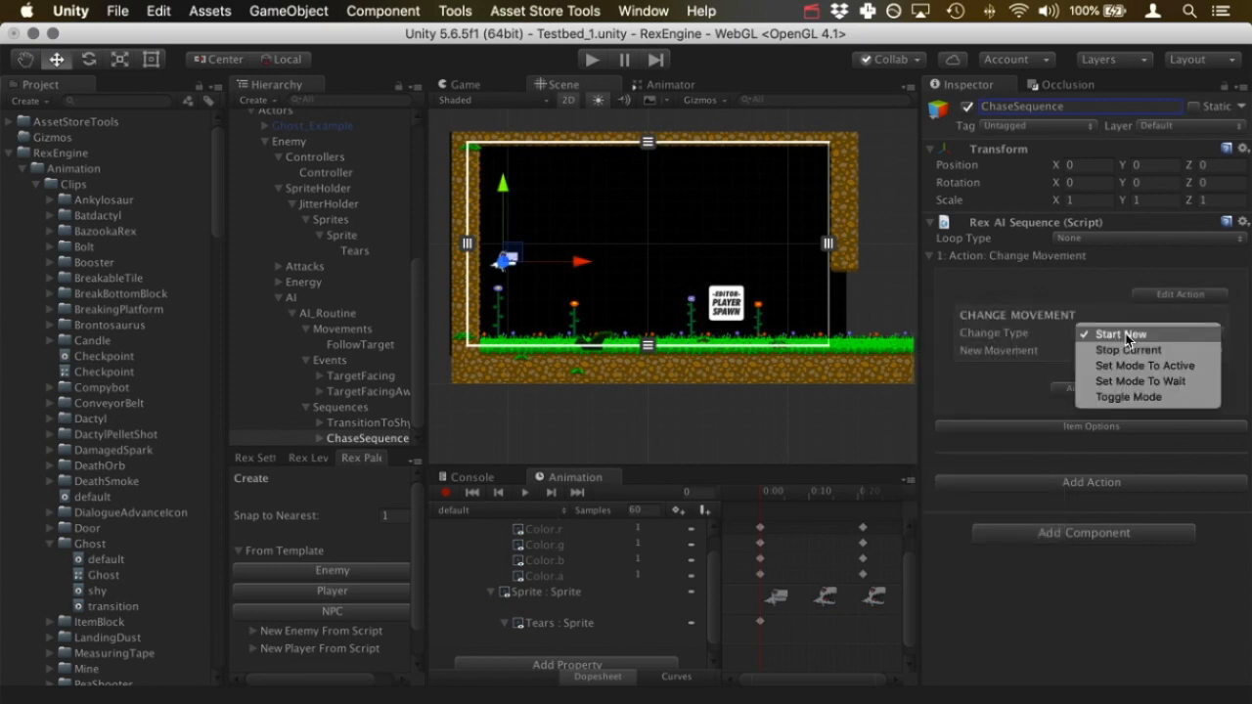
pyautogui.click(1206, 370)
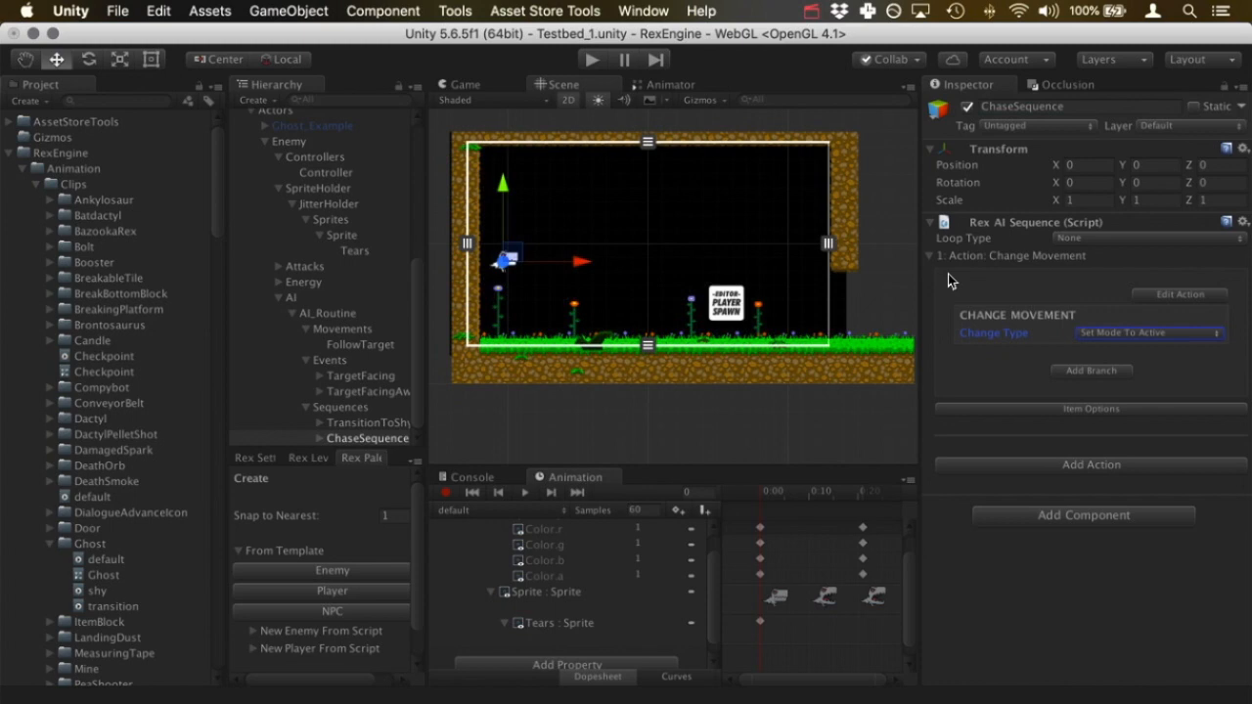
# Add a Play Animation action to ChaseSequence that plays the Ghost's default clip with Loop Type Looping
pyautogui.click(1050, 465)
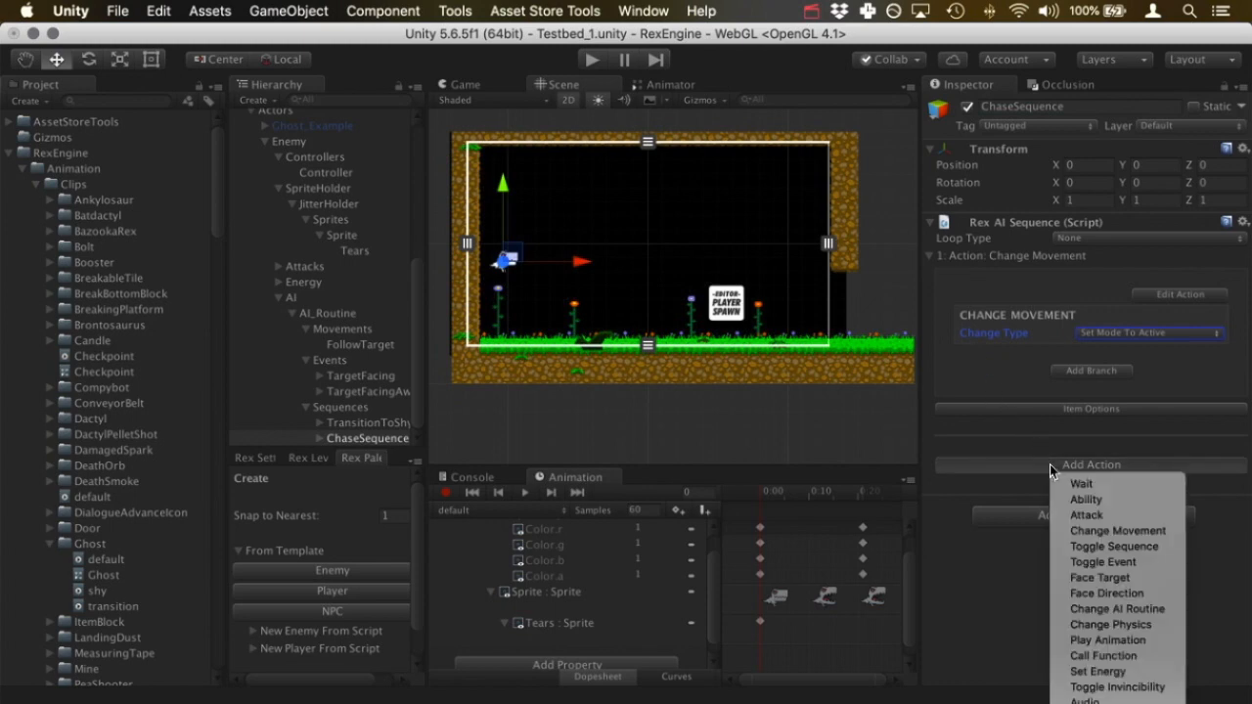
pyautogui.click(1112, 641)
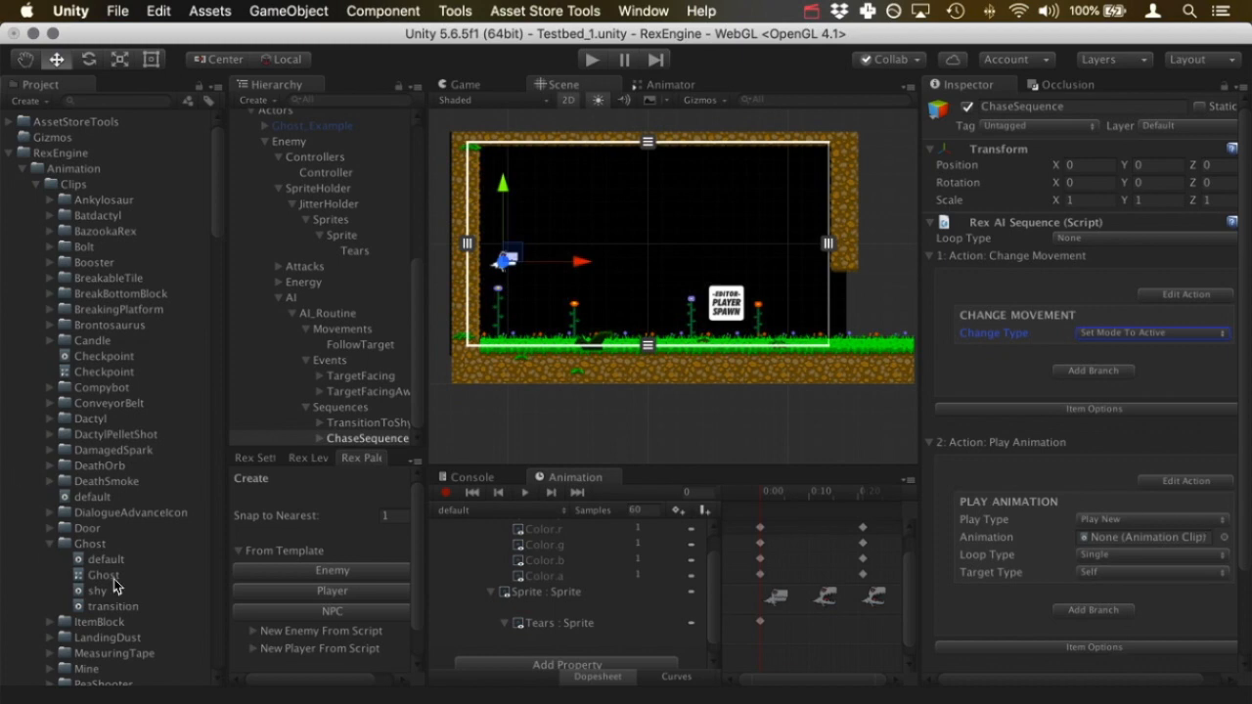
pyautogui.moveTo(100, 558); pyautogui.dragTo(1106, 544)
pyautogui.click(1151, 573)
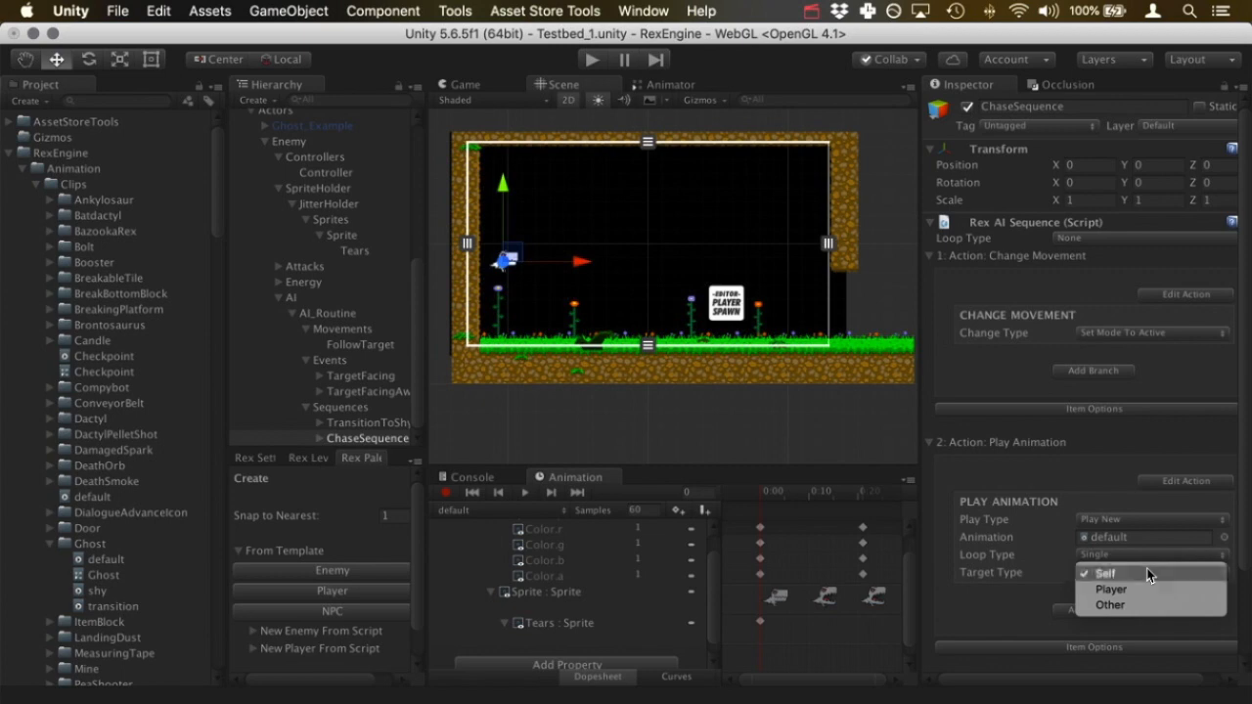
pyautogui.click(1148, 574)
pyautogui.click(1144, 554)
pyautogui.click(1169, 572)
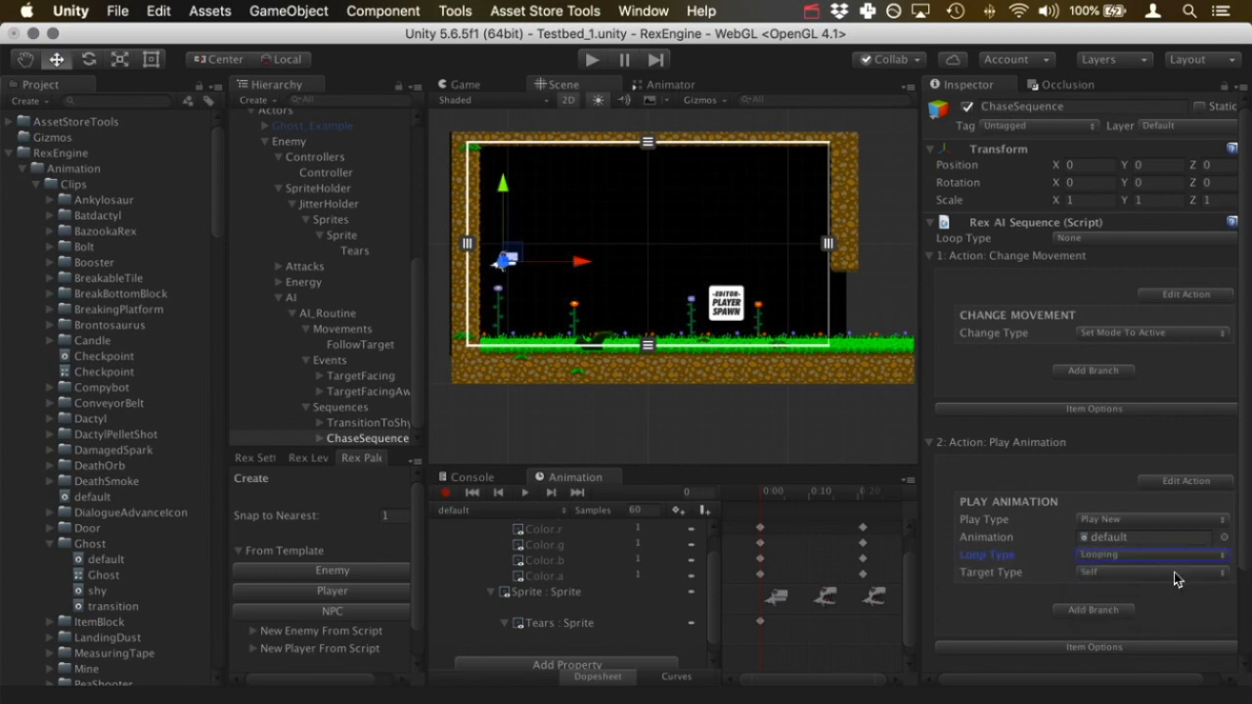
# Add another Play Animation action with the Ghost's transition clip and shift it up above the default animation
pyautogui.scroll(-3, 1135, 626)
pyautogui.click(1049, 598)
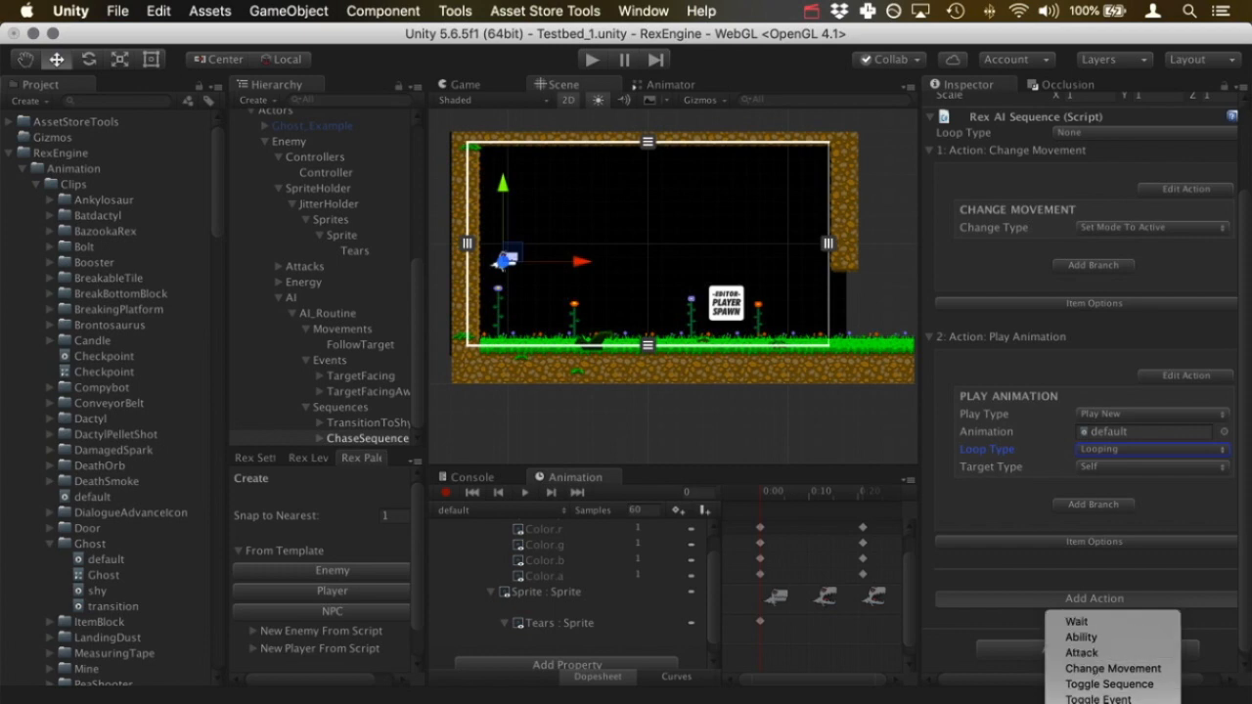
pyautogui.click(1116, 693)
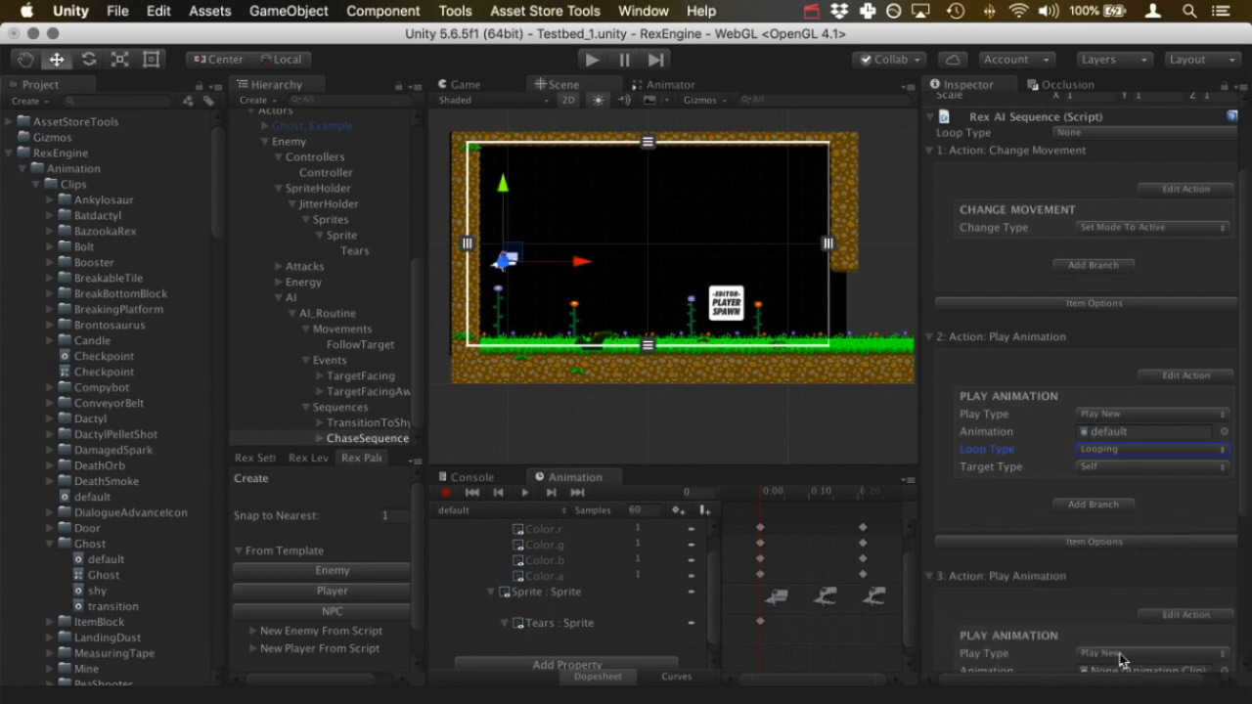
pyautogui.scroll(-2, 1136, 545)
pyautogui.scroll(-3, 1136, 545)
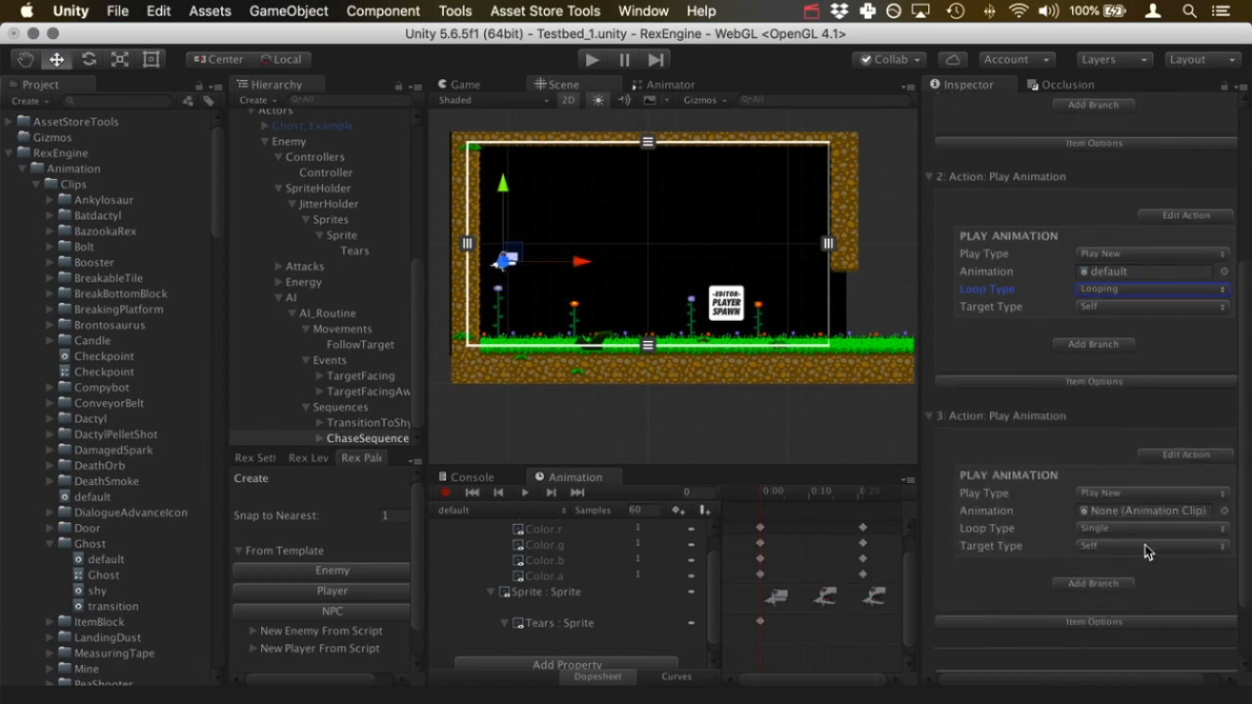
pyautogui.moveTo(123, 608); pyautogui.dragTo(1111, 518)
pyautogui.click(1131, 621)
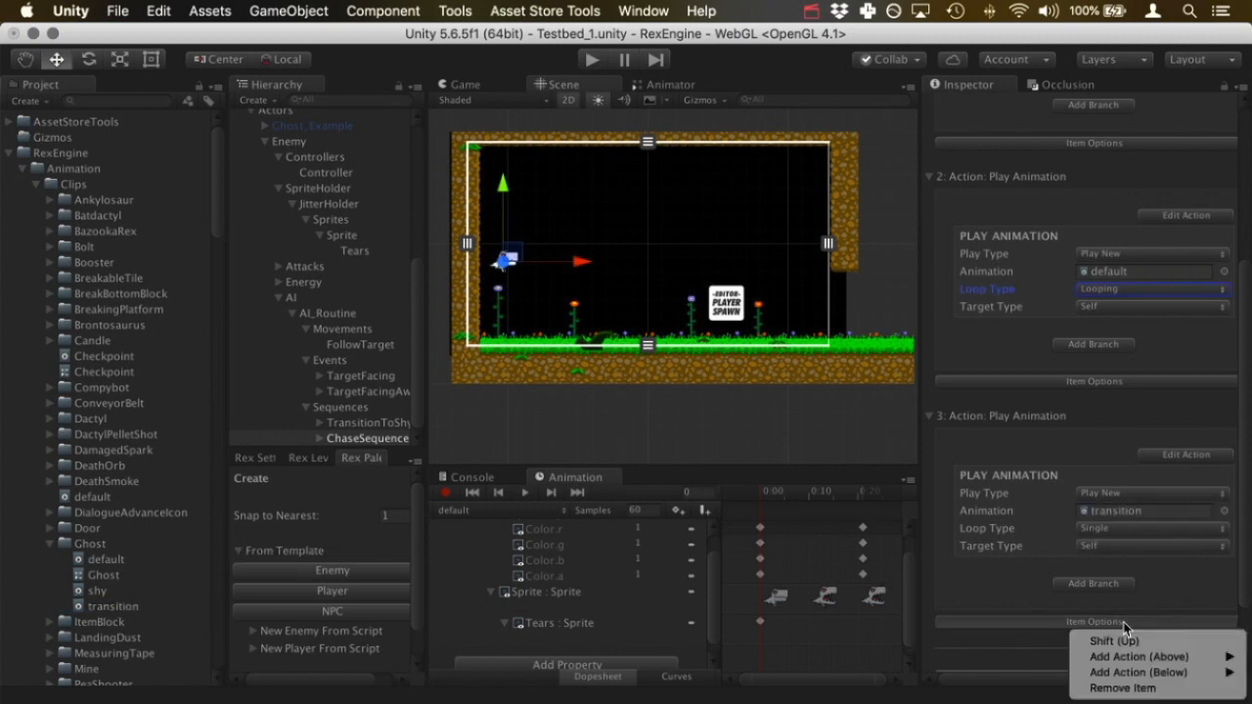
pyautogui.click(1115, 642)
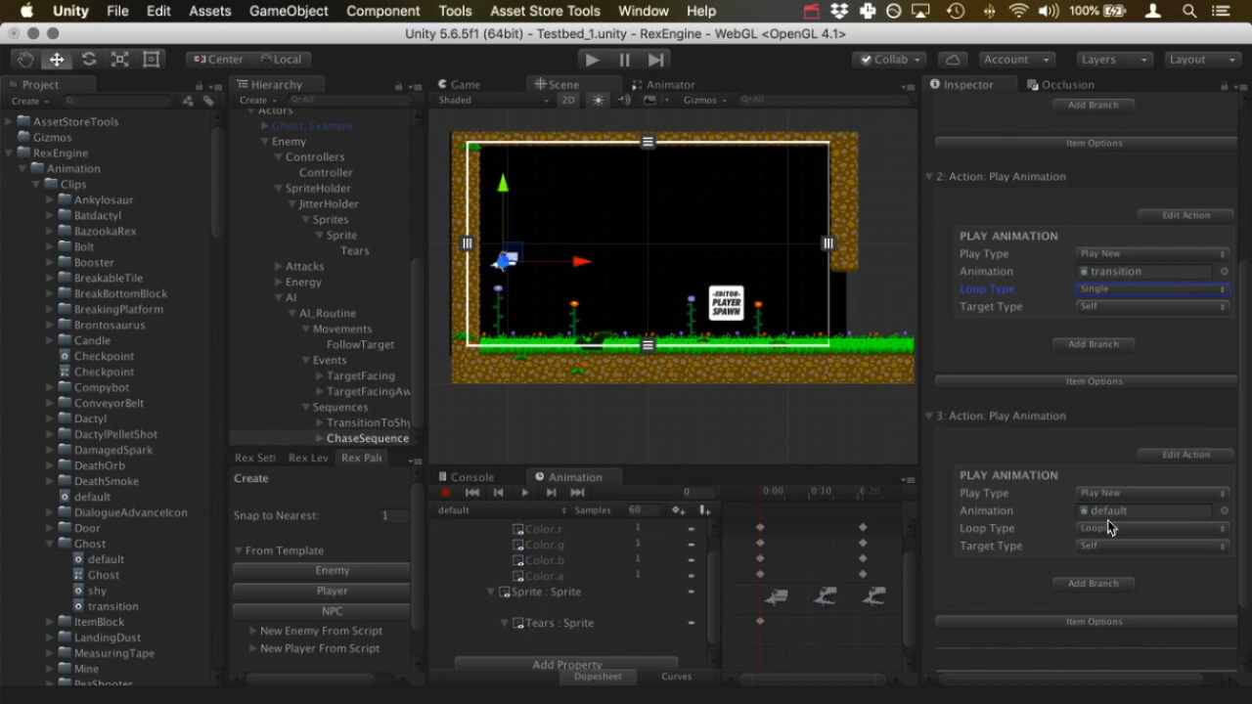
# Insert a Wait action of 0.1 seconds above the default animation action in ChaseSequence
pyautogui.click(1100, 622)
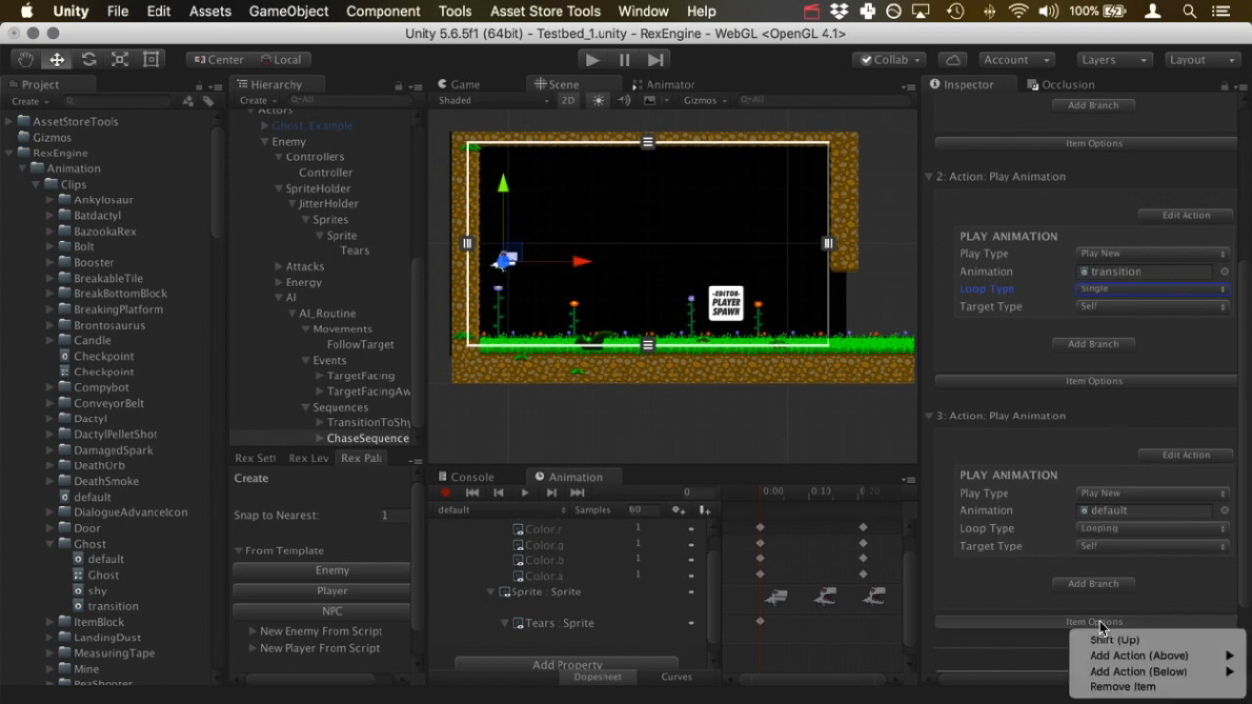
pyautogui.moveTo(1132, 653)
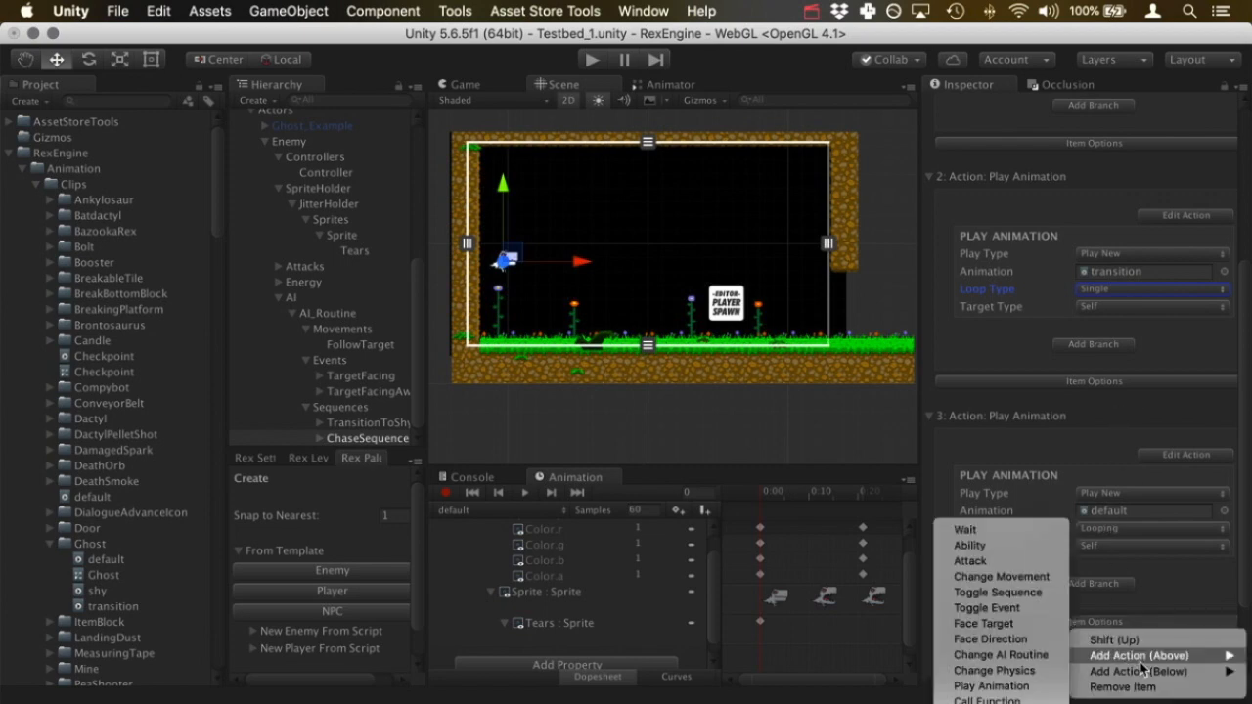
pyautogui.click(966, 529)
pyautogui.scroll(-2, 1074, 573)
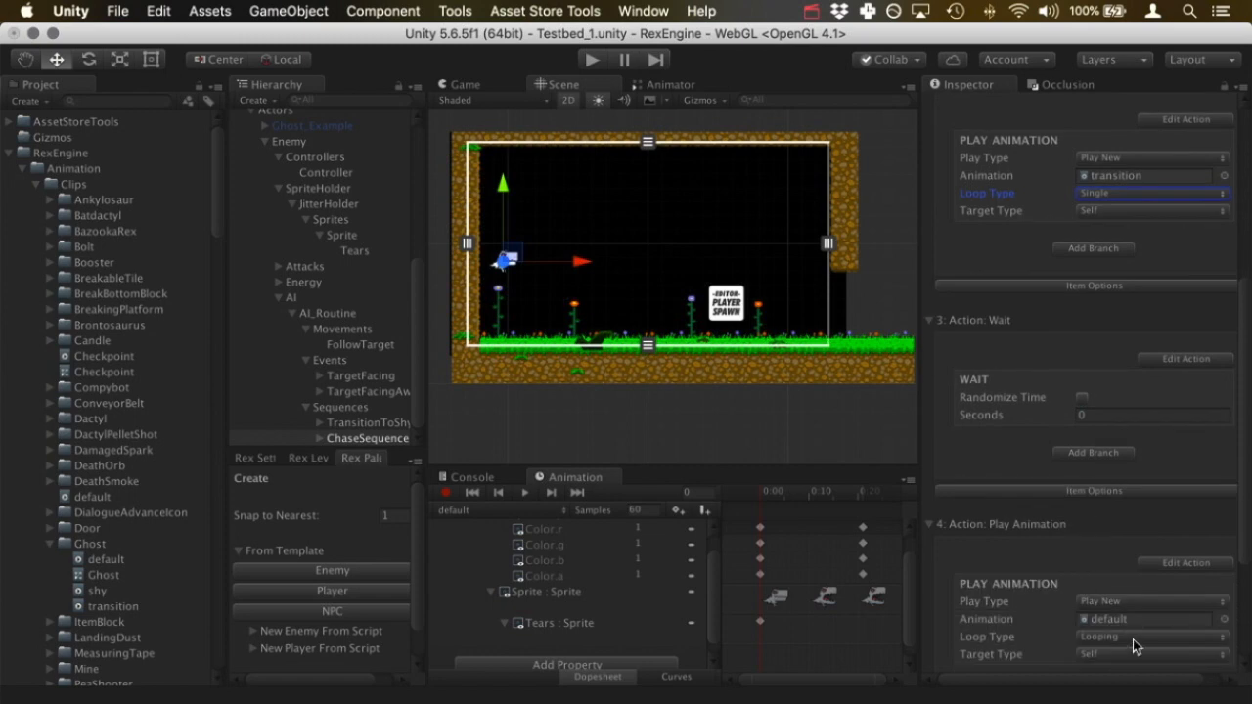
pyautogui.click(1094, 414)
pyautogui.write('0.1')
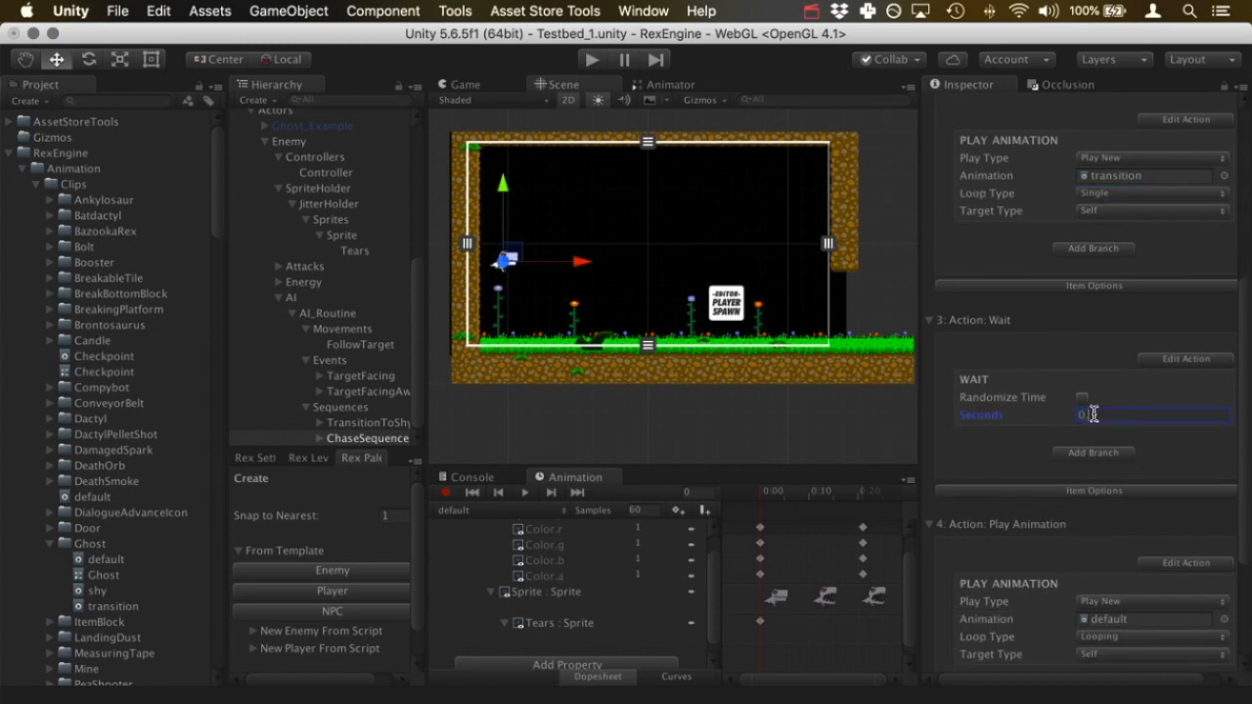
# Review ChaseSequence's actions in order, from the movement change through to the looping default animation
pyautogui.scroll(-3, 1142, 399)
pyautogui.scroll(7, 1147, 401)
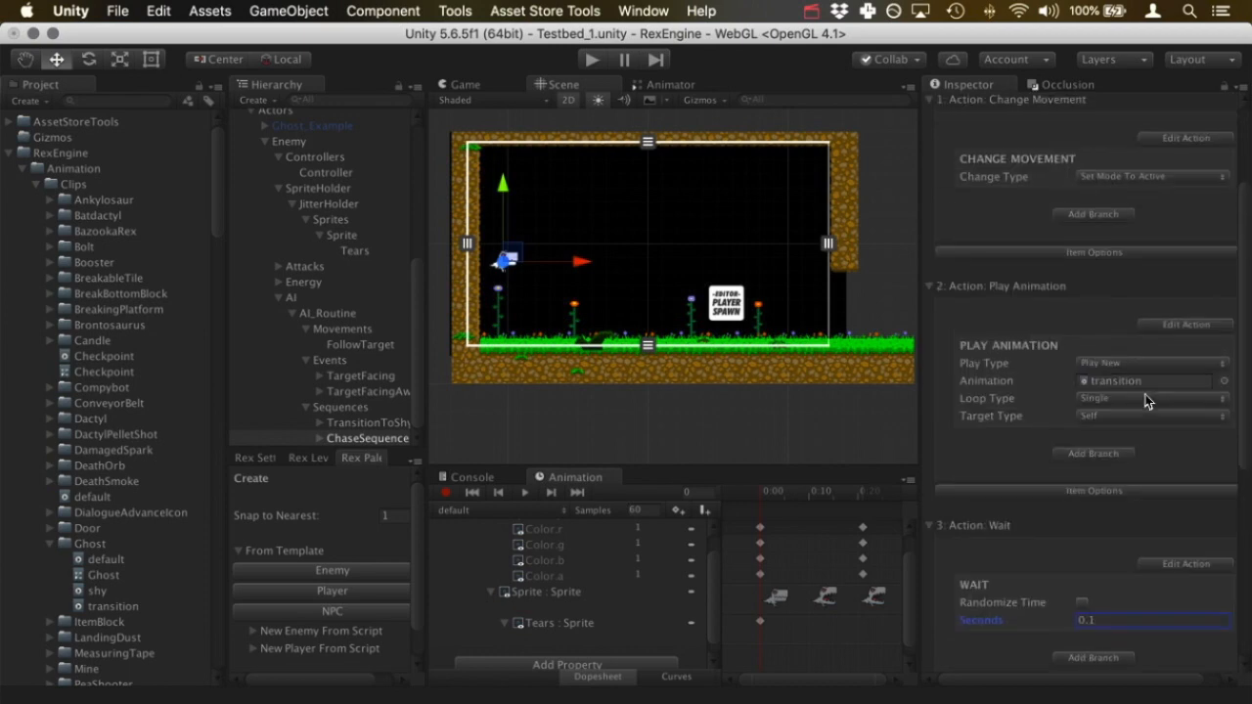
pyautogui.scroll(3, 1147, 401)
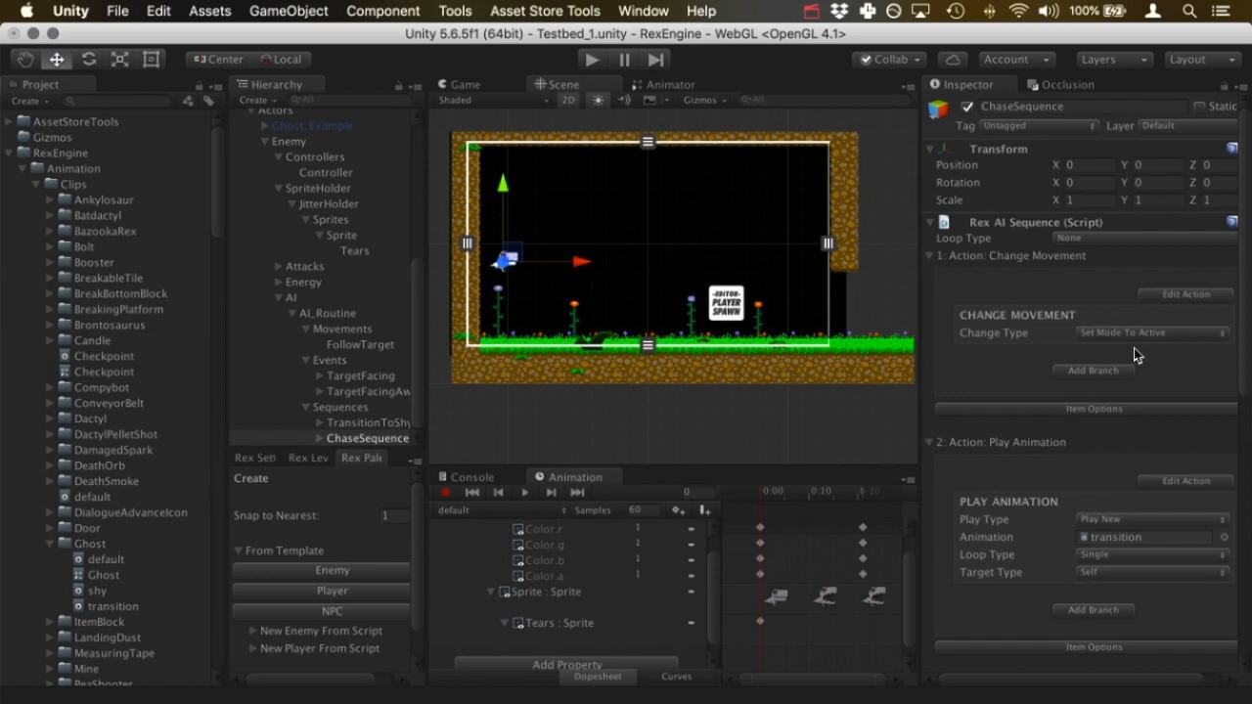
pyautogui.scroll(-2, 1133, 355)
pyautogui.scroll(-7, 1114, 412)
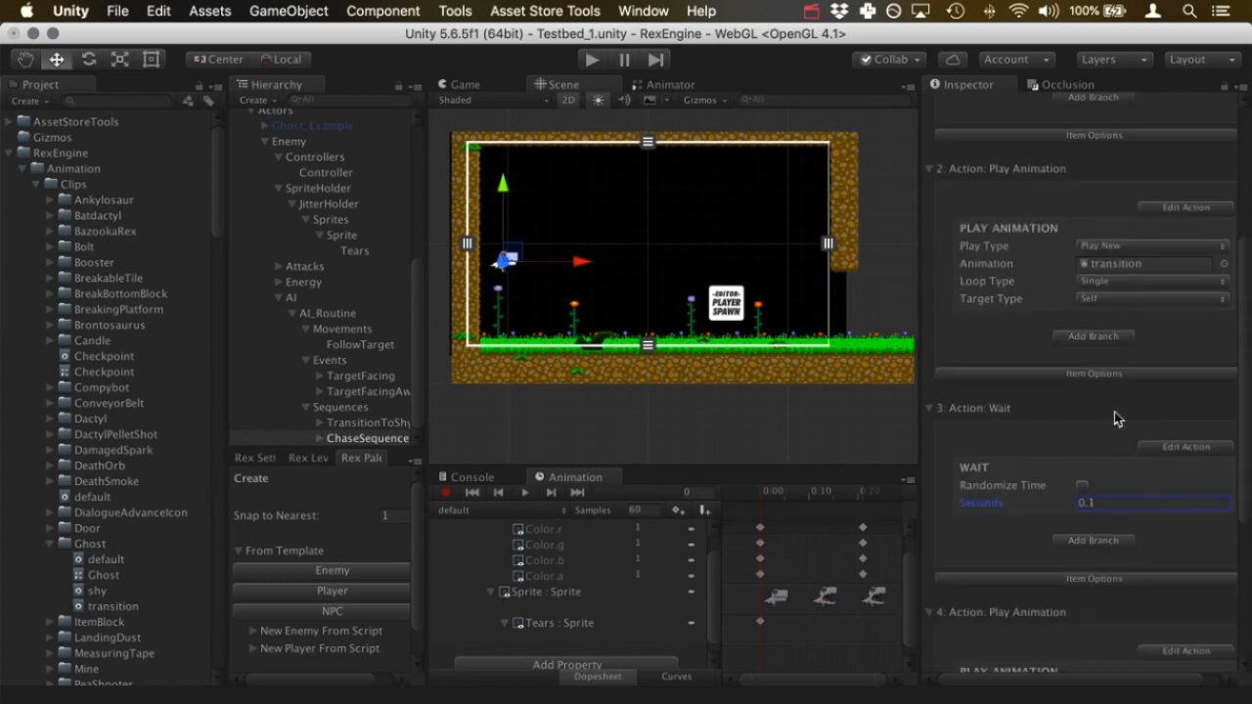
pyautogui.scroll(-3, 1100, 411)
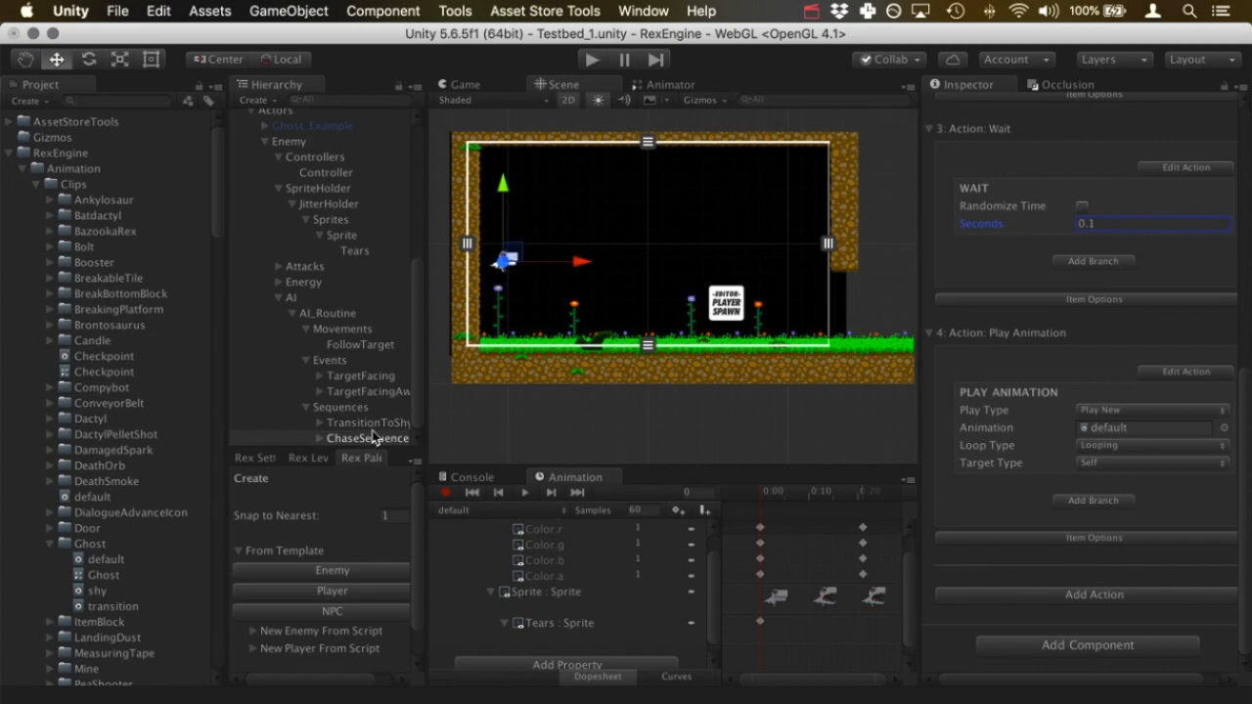
pyautogui.click(375, 378)
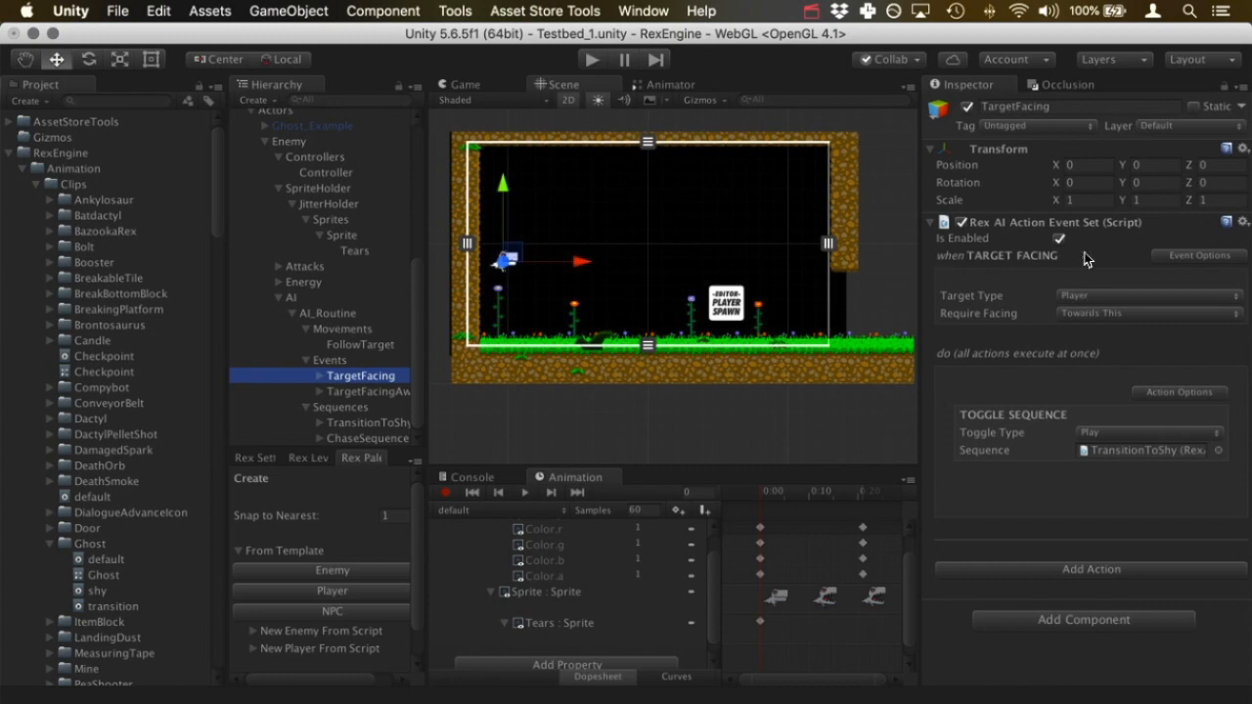
pyautogui.click(1059, 239)
pyautogui.click(1060, 240)
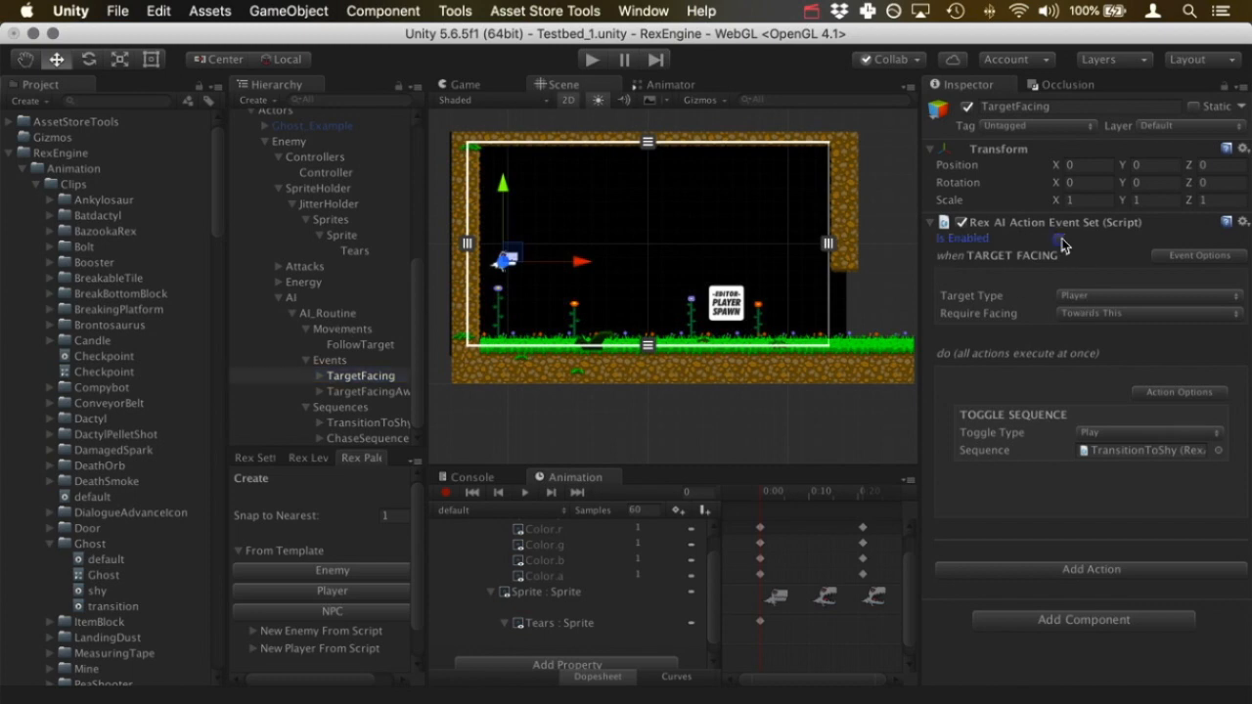
pyautogui.click(1060, 240)
# Add a Toggle Event action to the TargetFacing event that enables the TargetFacingAway event
pyautogui.click(358, 436)
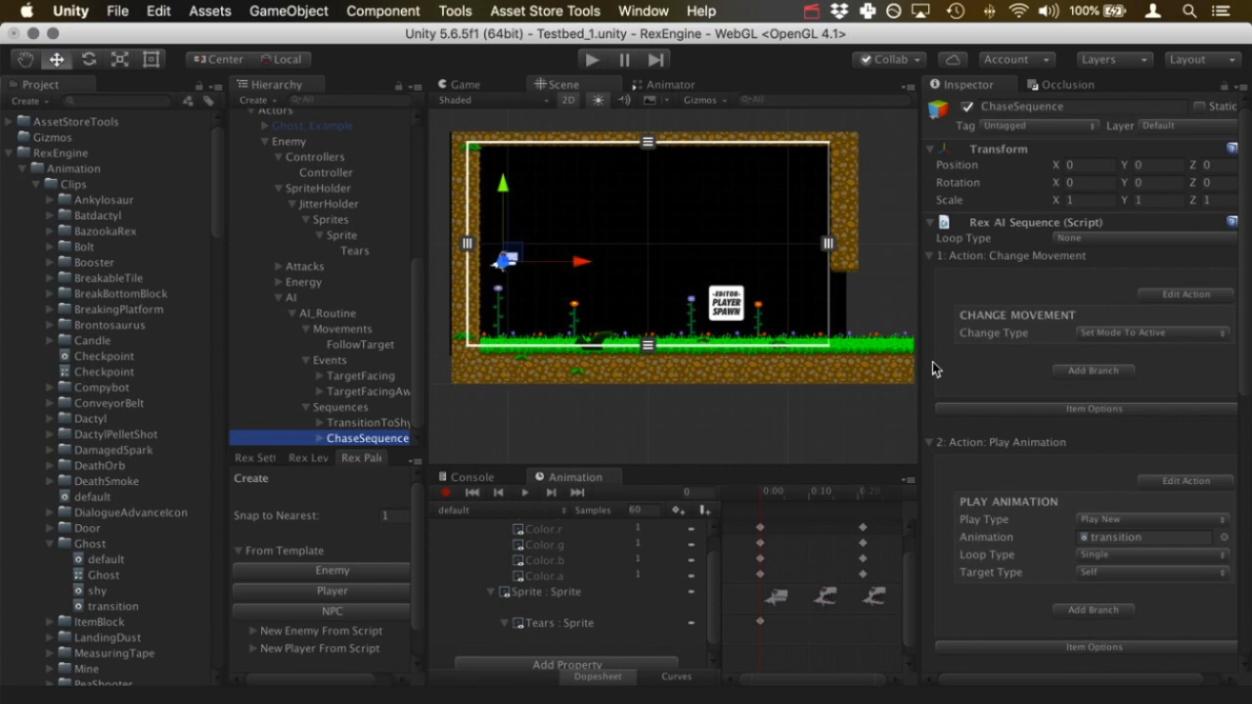
pyautogui.scroll(-4, 958, 401)
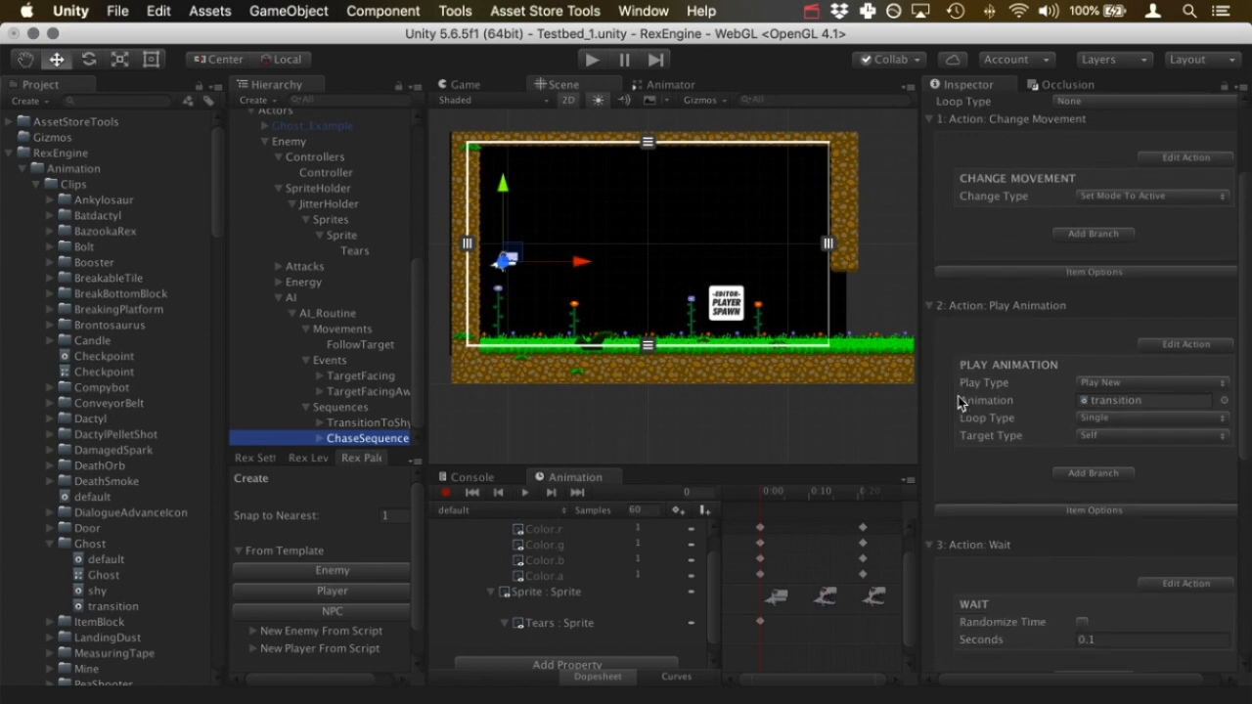
pyautogui.click(395, 378)
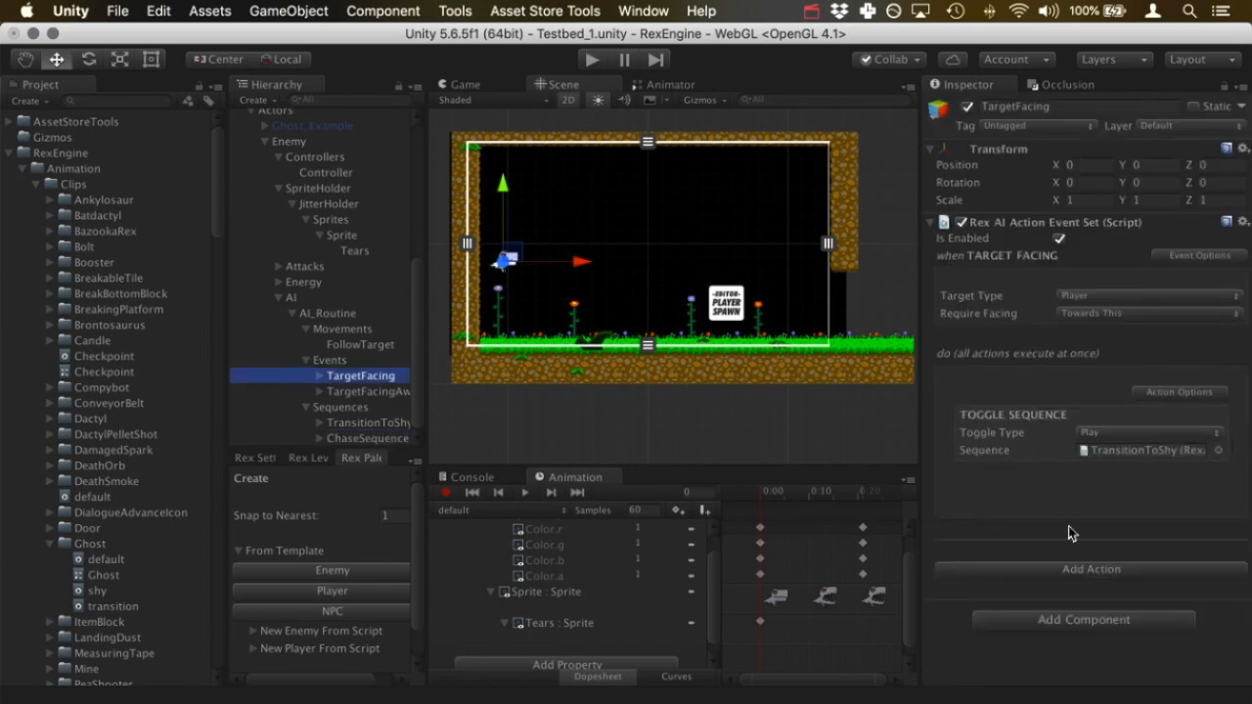
pyautogui.click(1074, 575)
pyautogui.scroll(-3, 1073, 573)
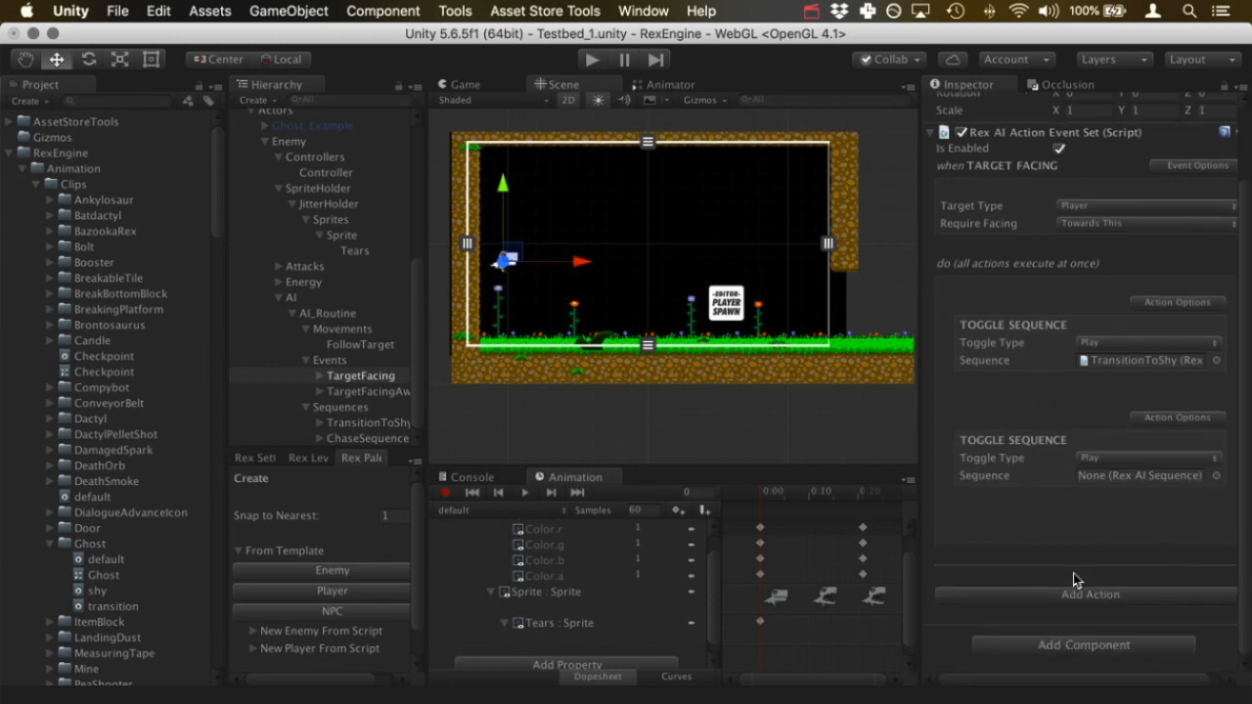
pyautogui.click(1176, 422)
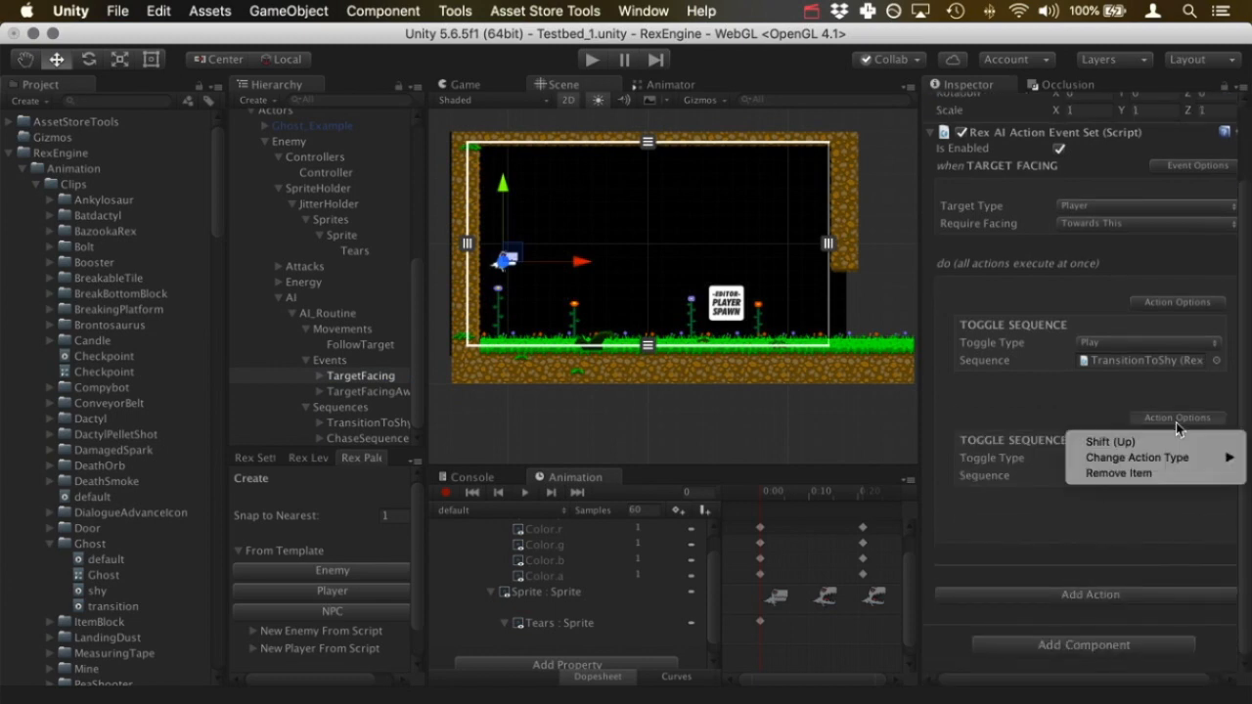
pyautogui.moveTo(1201, 457)
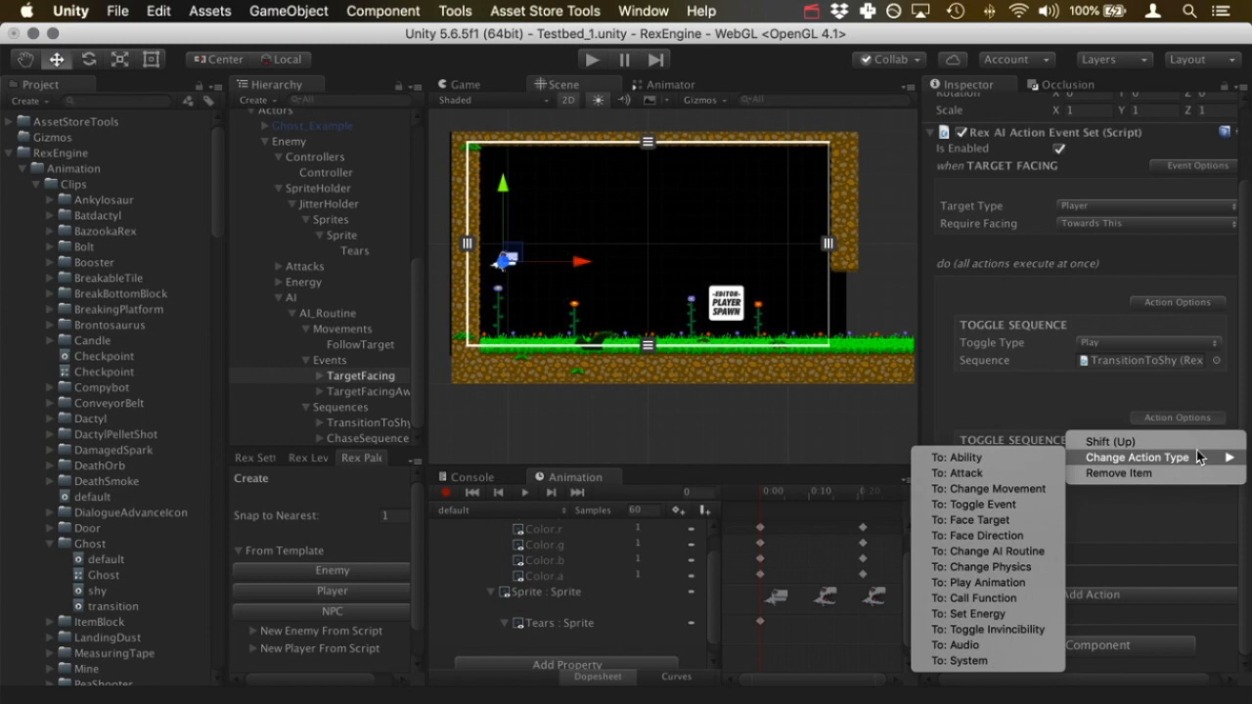
pyautogui.click(1034, 504)
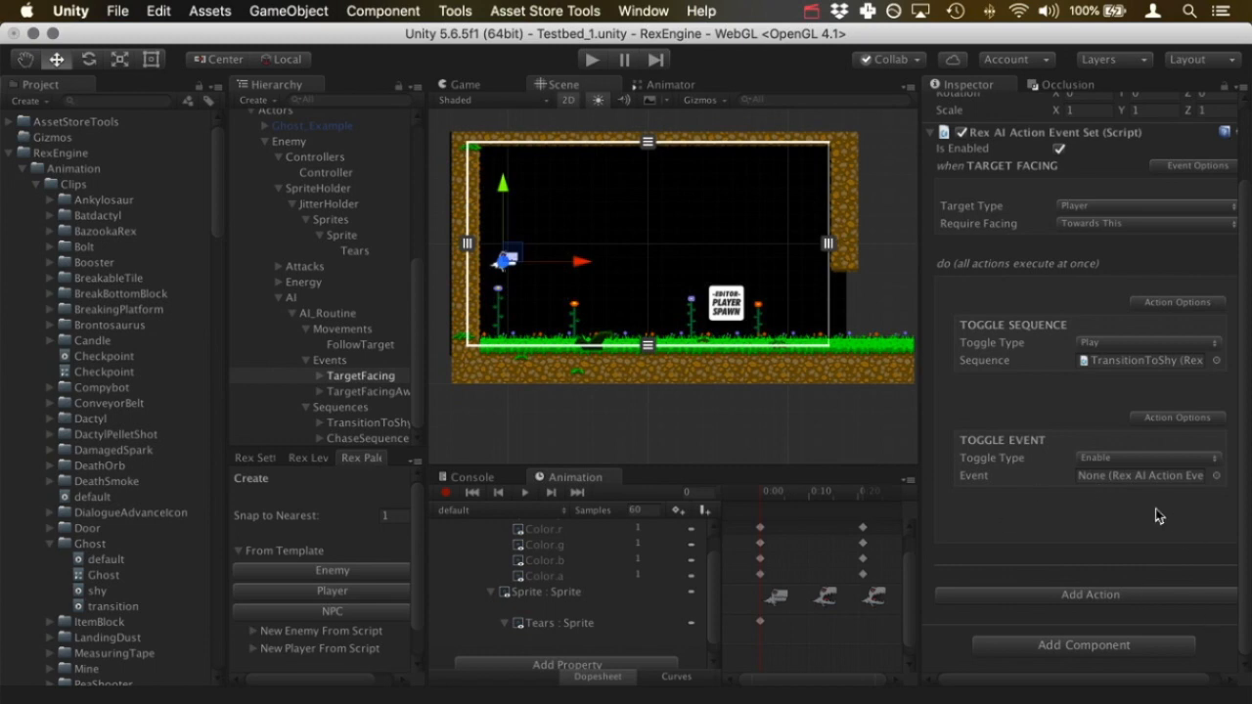
pyautogui.moveTo(357, 376); pyautogui.dragTo(1135, 477)
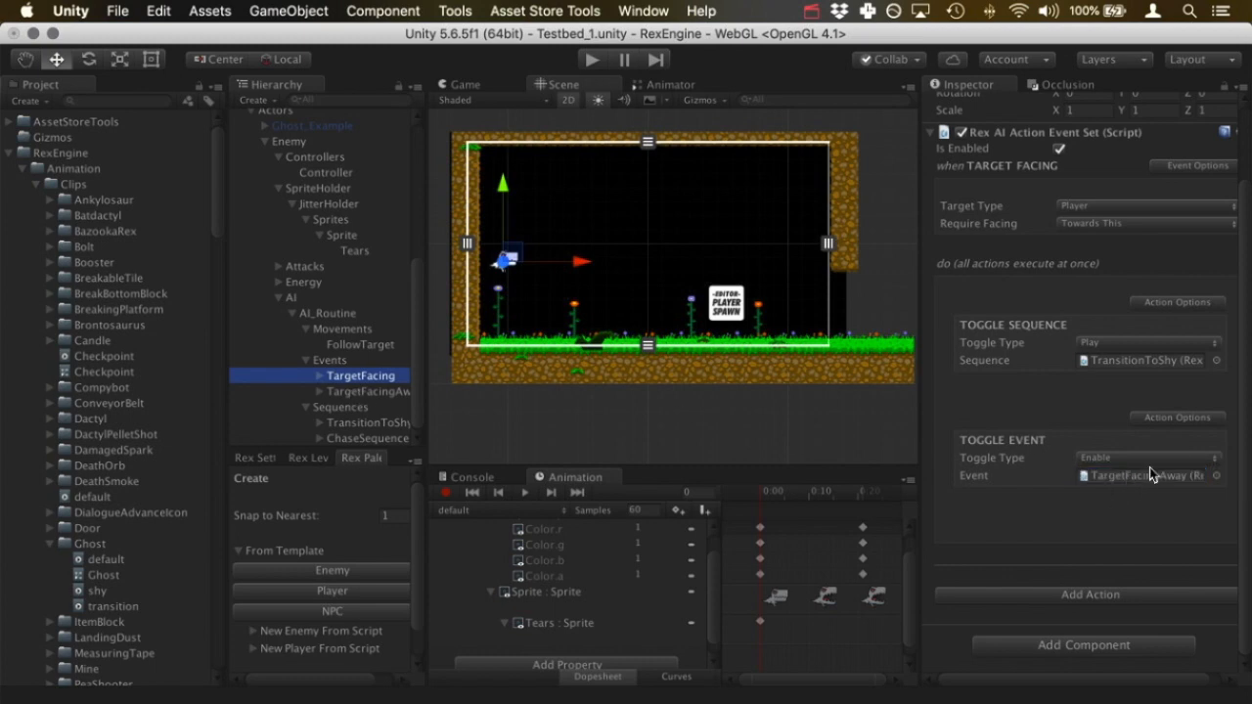
# Add a second action to the TargetFacingAway event, changed to Toggle Event, that enables the TargetFacing event
pyautogui.click(349, 392)
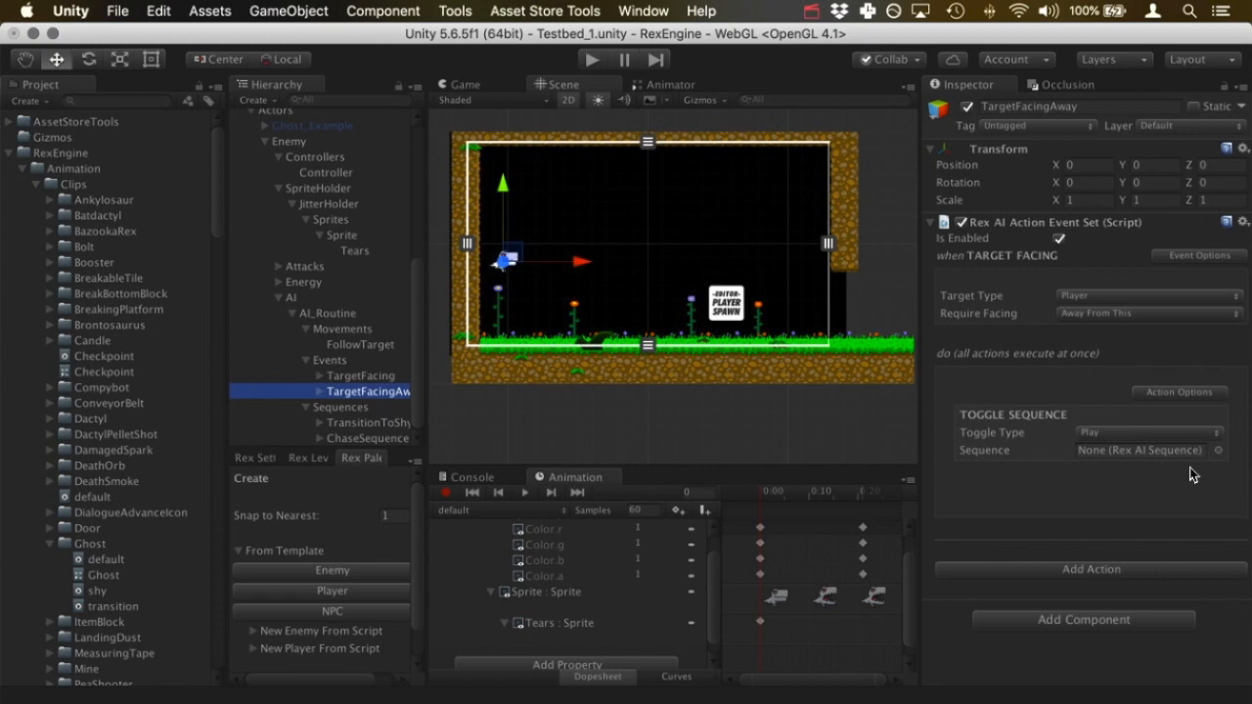
pyautogui.click(1071, 570)
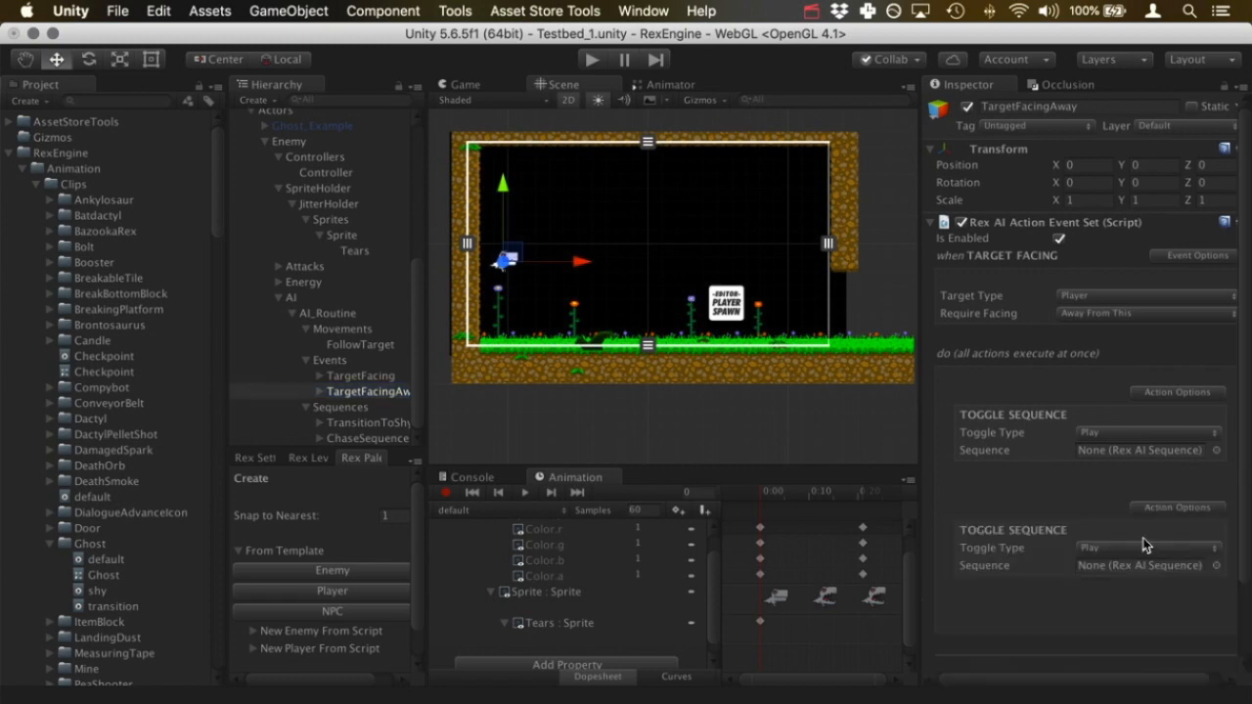
pyautogui.click(1190, 509)
pyautogui.moveTo(1096, 545)
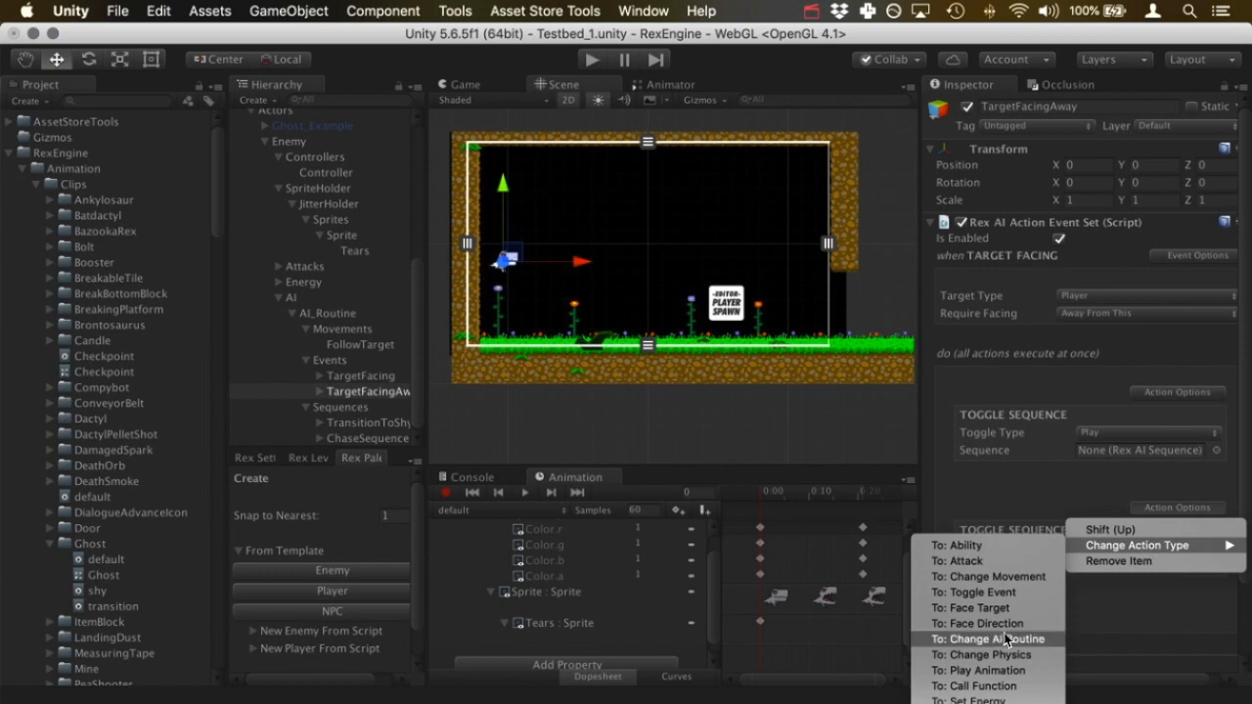
pyautogui.click(1015, 593)
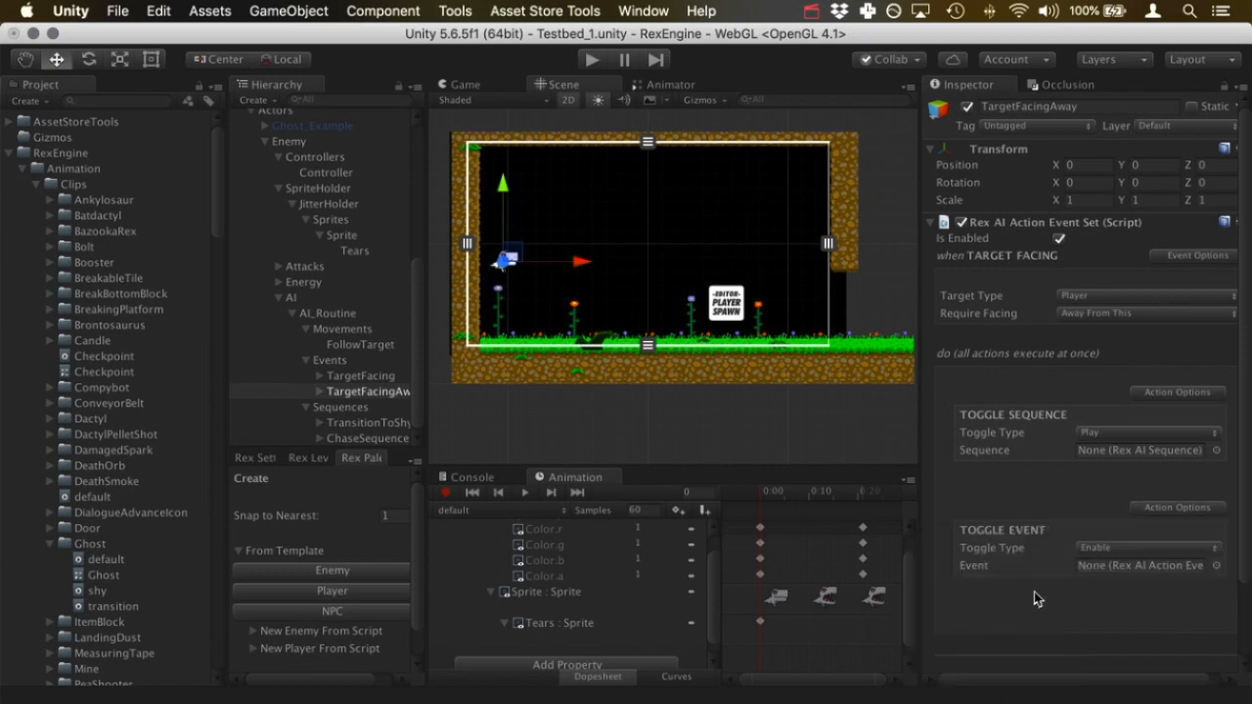
pyautogui.moveTo(387, 391); pyautogui.dragTo(1139, 565)
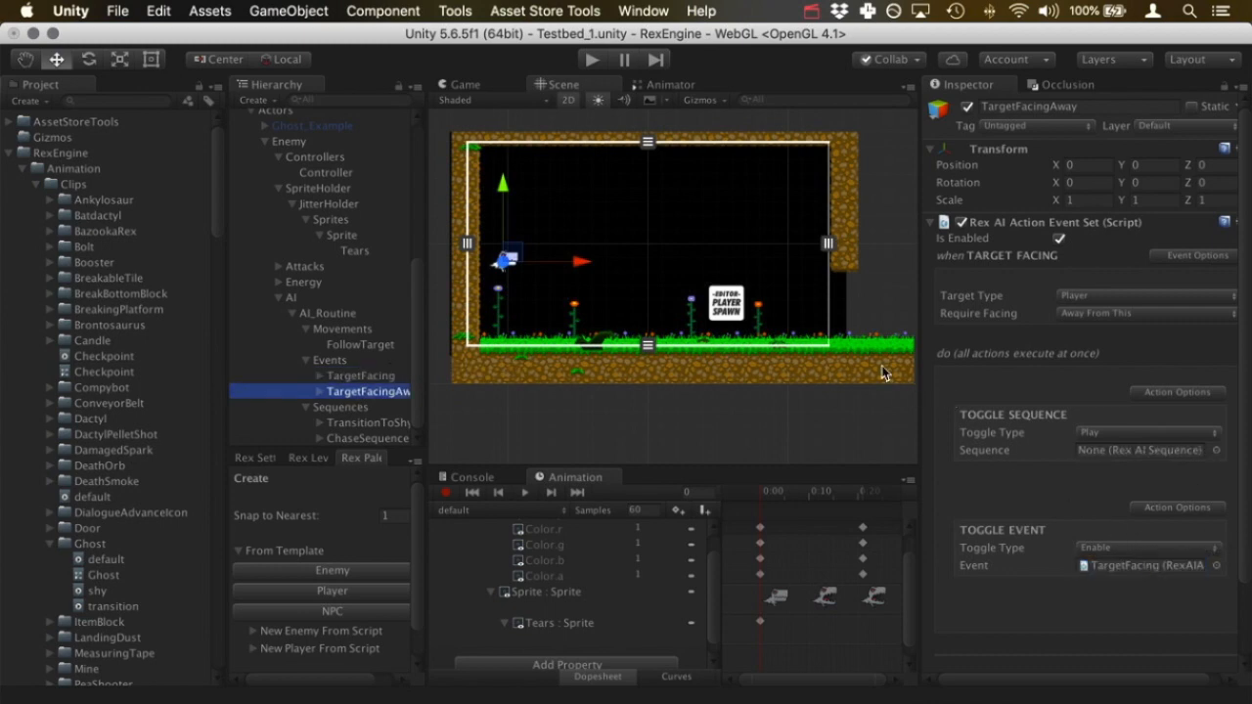
# Turn off Is Enabled on TargetFacingAway and assign ChaseSequence to its Toggle Sequence action
pyautogui.click(1059, 239)
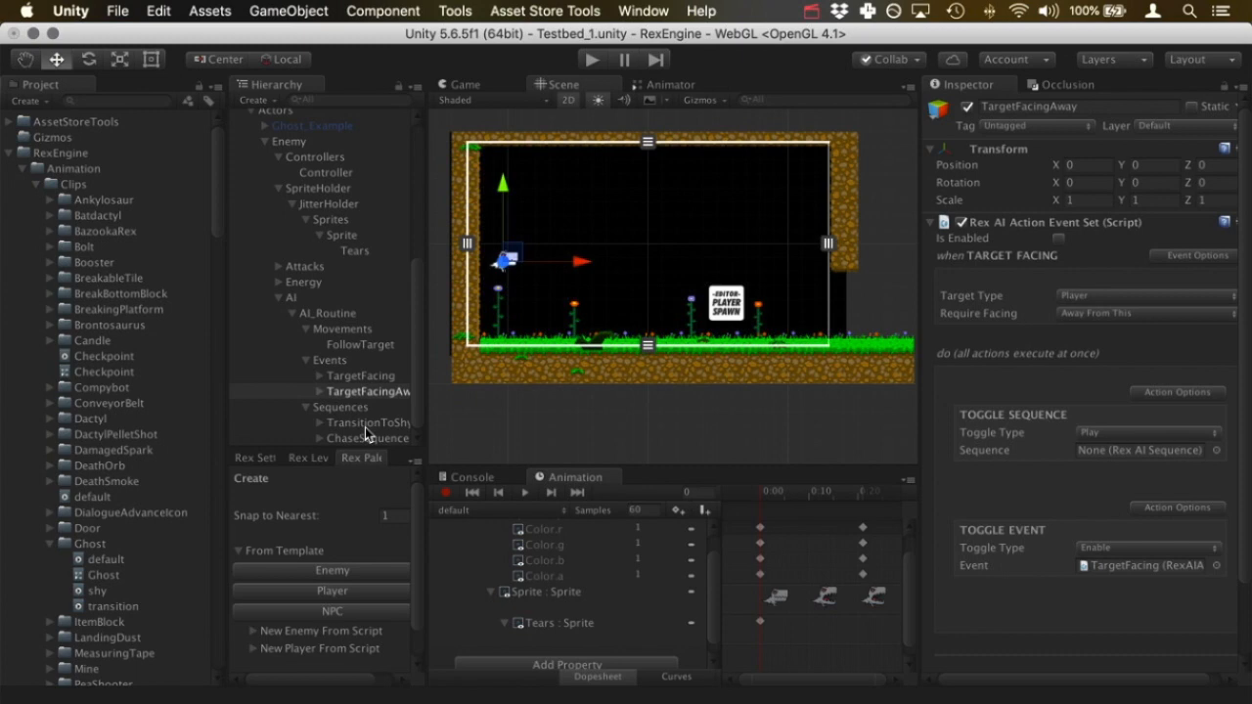
pyautogui.moveTo(365, 437); pyautogui.dragTo(1122, 454)
# Play-test the scene, turning the player toward and away from the ghost and jumping to check its shy and chase behaviour, and stop playing
pyautogui.click(592, 62)
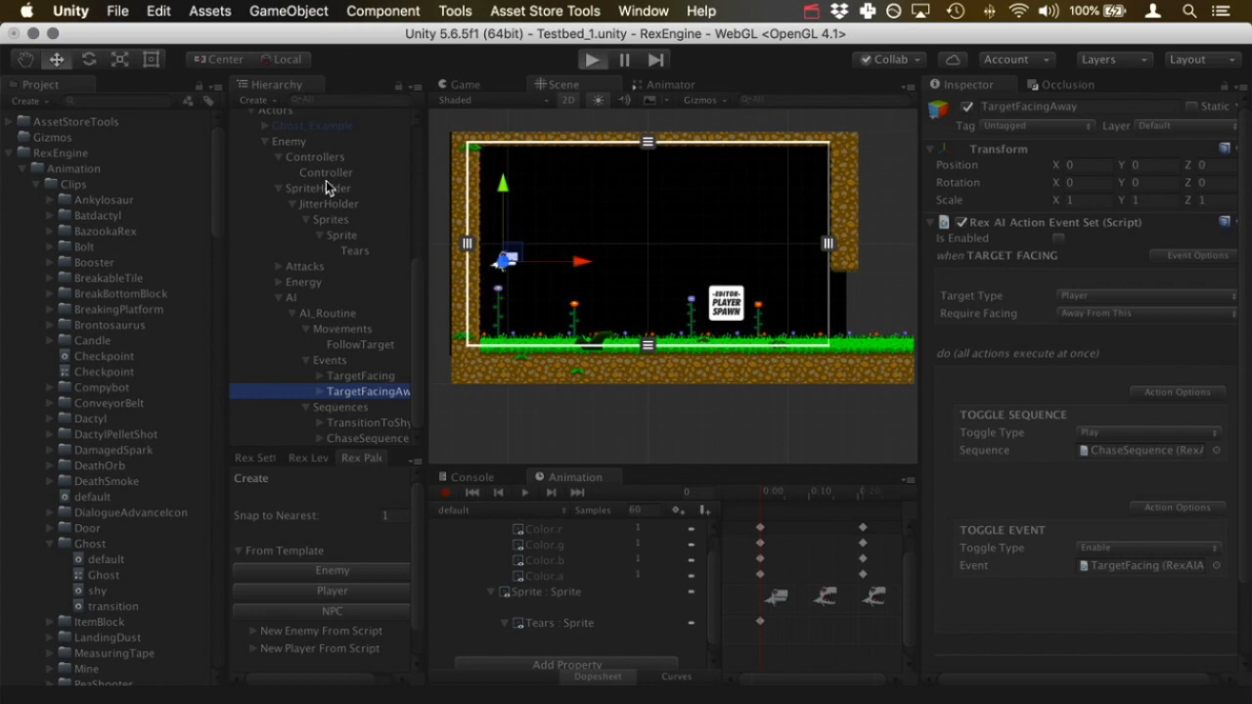
pyautogui.press('Left')
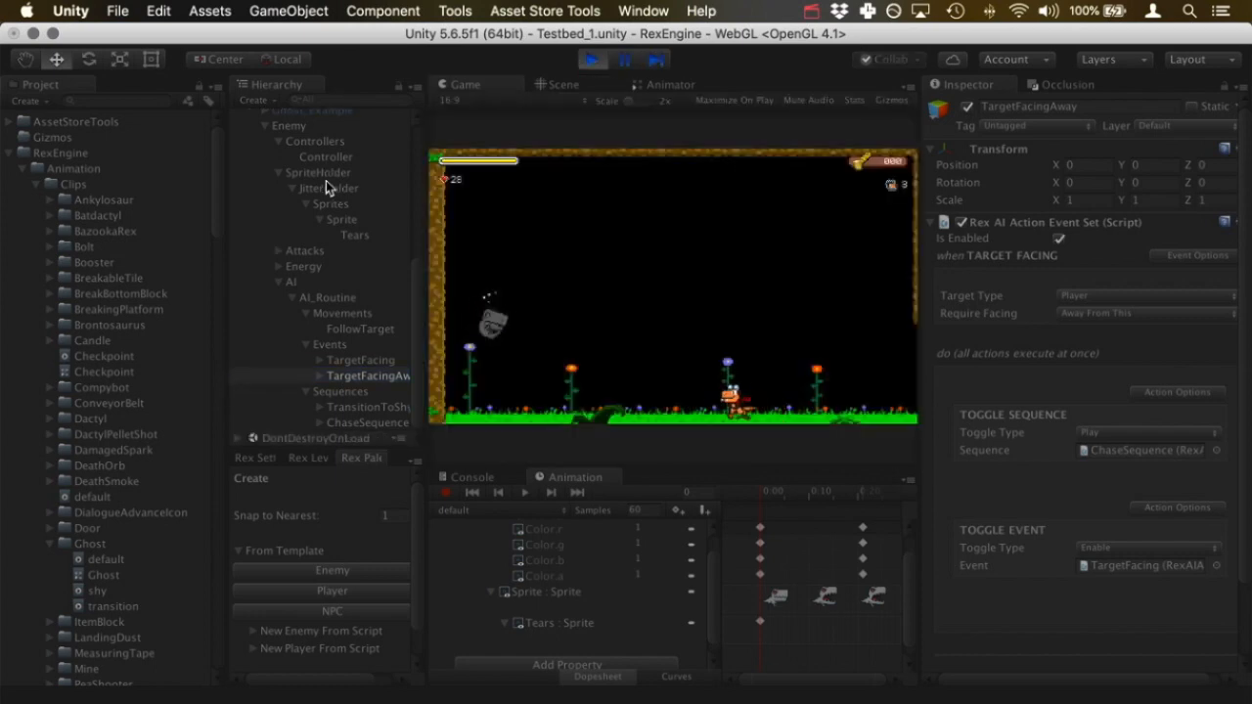
pyautogui.press('Right')
pyautogui.press('Left')
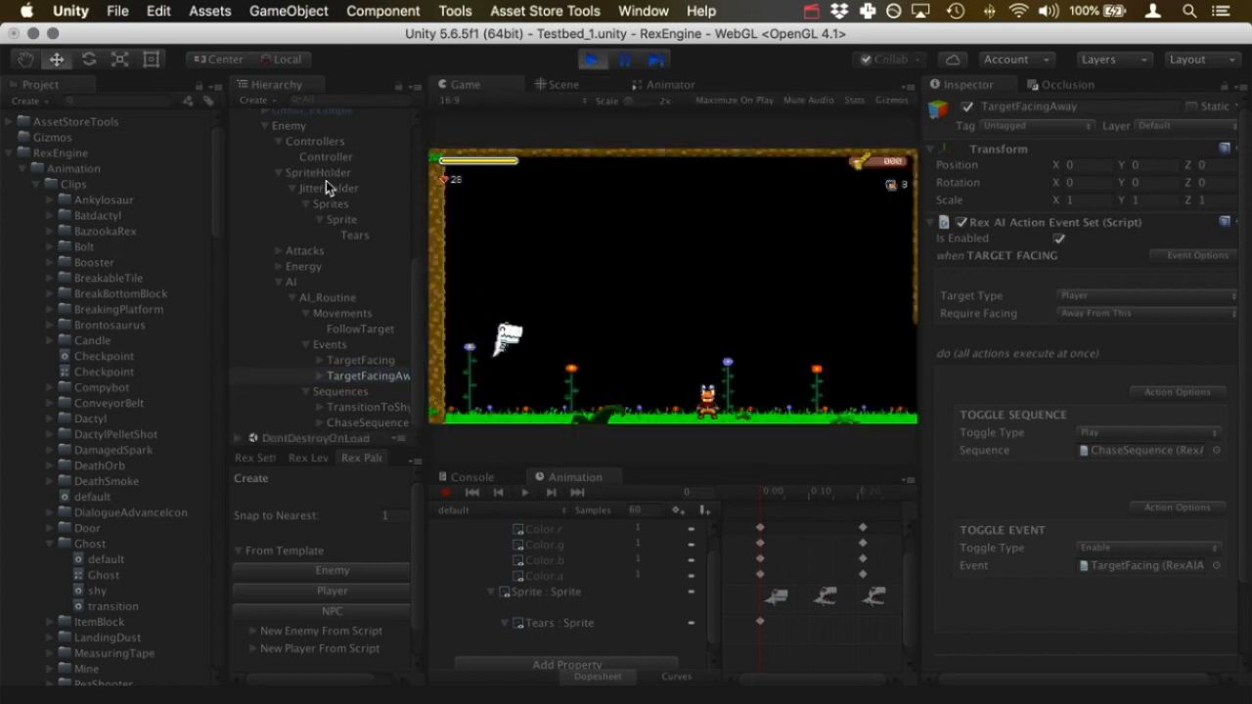
pyautogui.press('Right')
pyautogui.press('space')
pyautogui.press('space')
pyautogui.press('Left')
pyautogui.press('Right')
pyautogui.press('Left')
pyautogui.press('Right')
pyautogui.press('Left')
pyautogui.press('space')
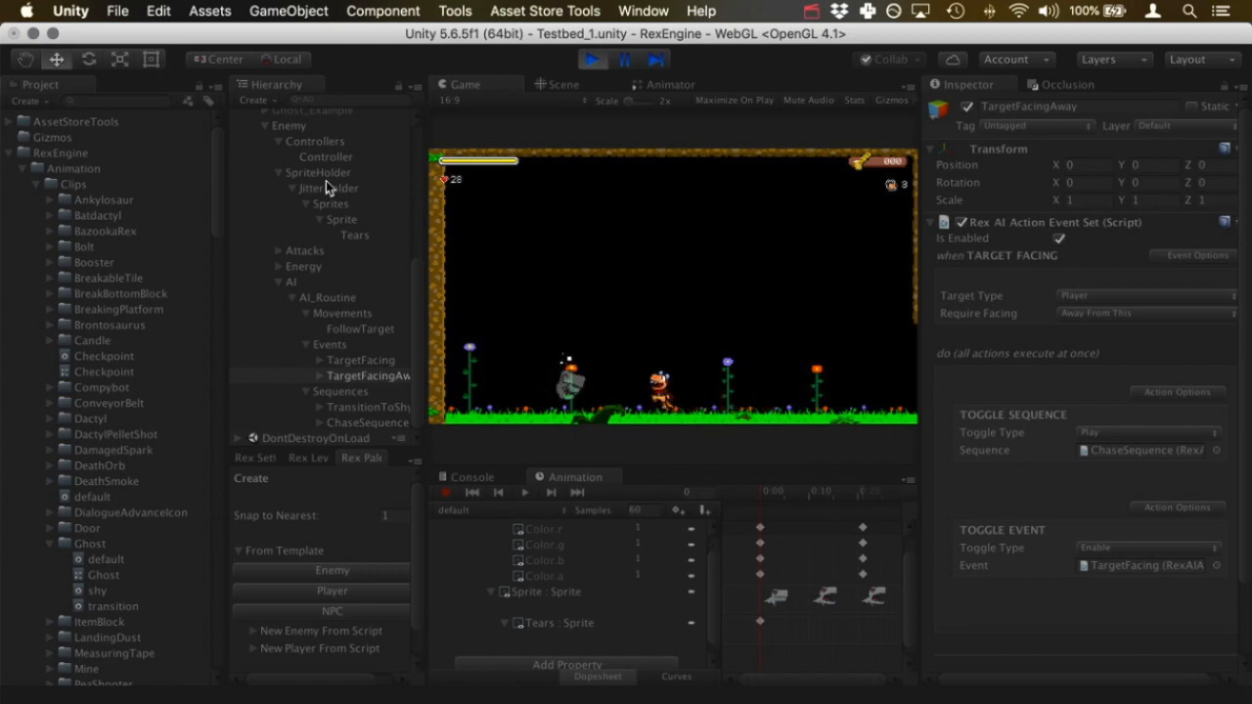
pyautogui.press('Right')
pyautogui.press('Left')
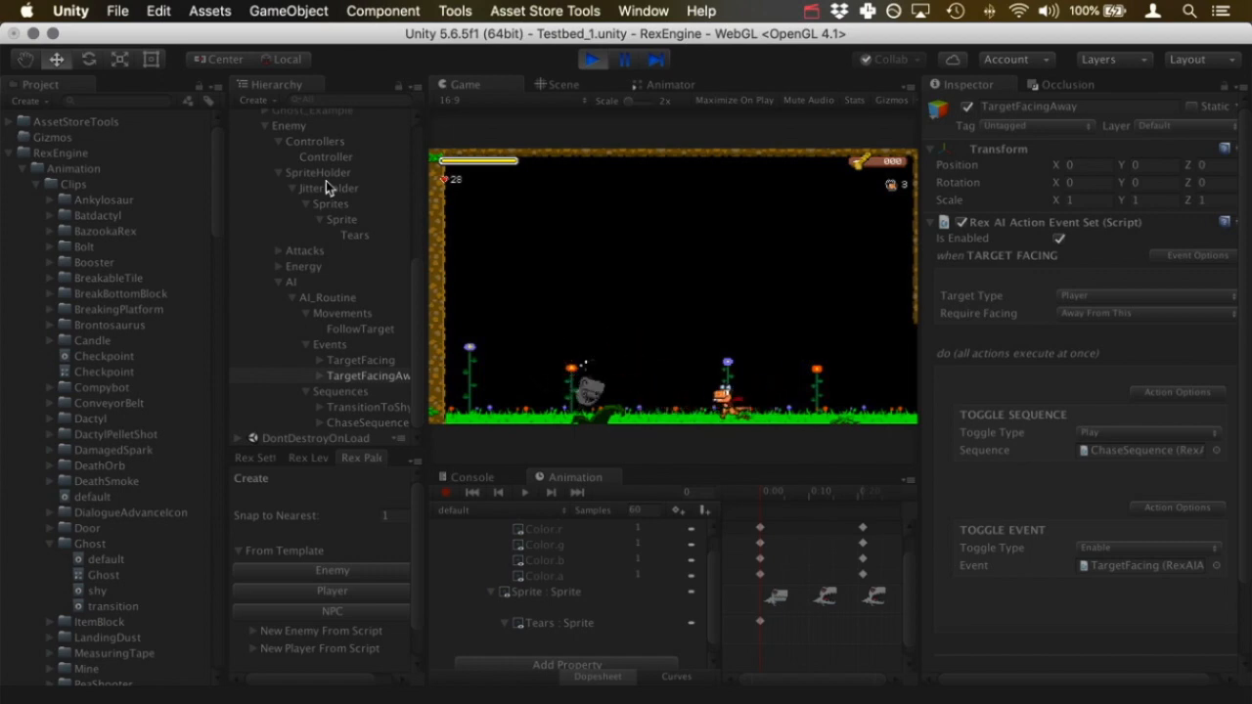
pyautogui.press('Left')
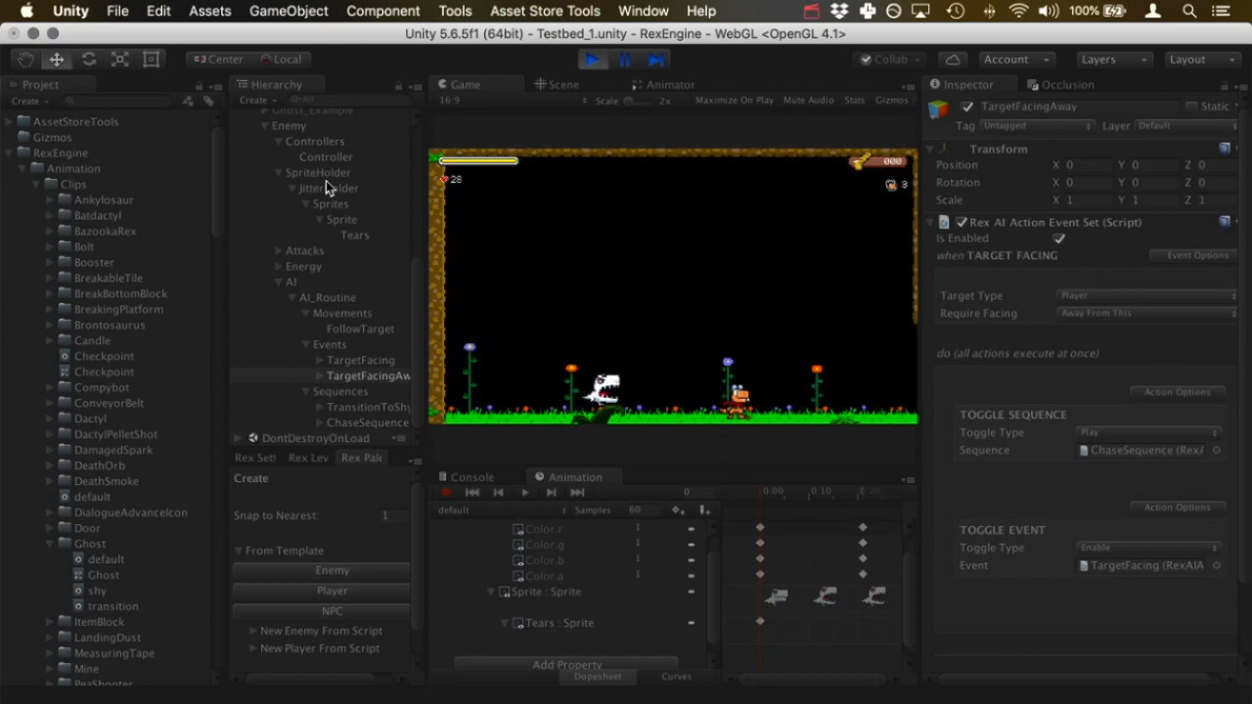
pyautogui.press('Right')
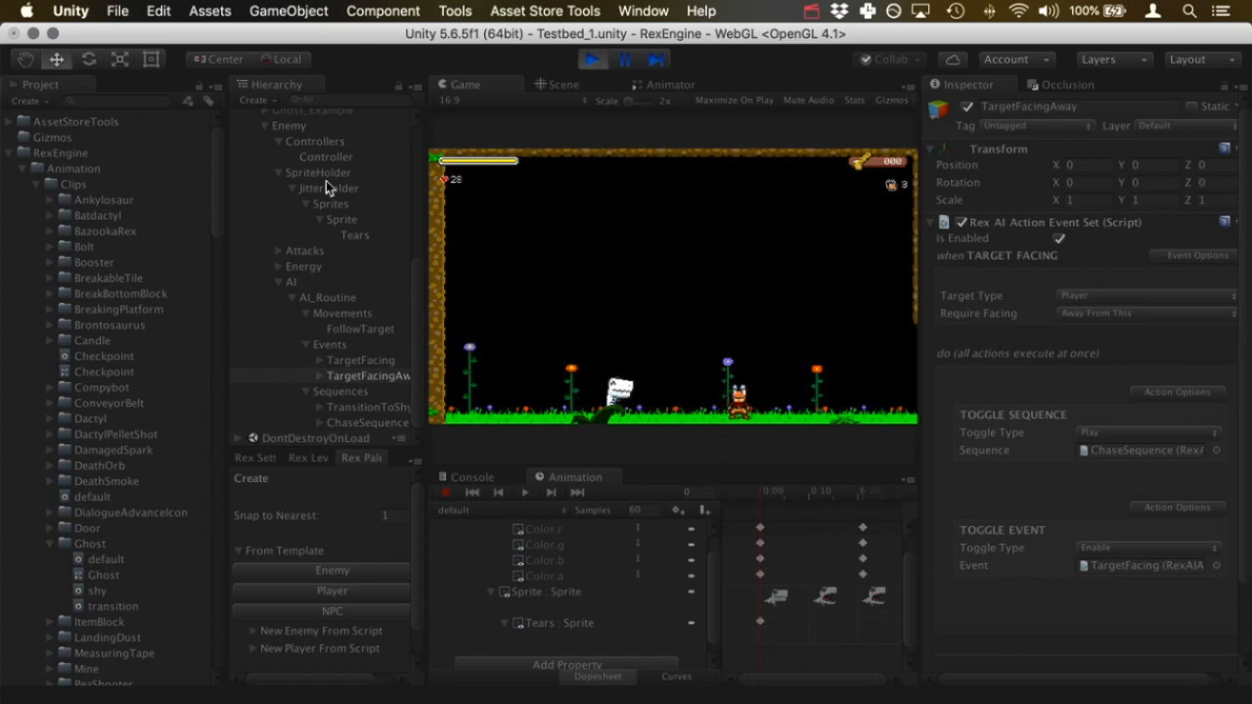
pyautogui.click(590, 63)
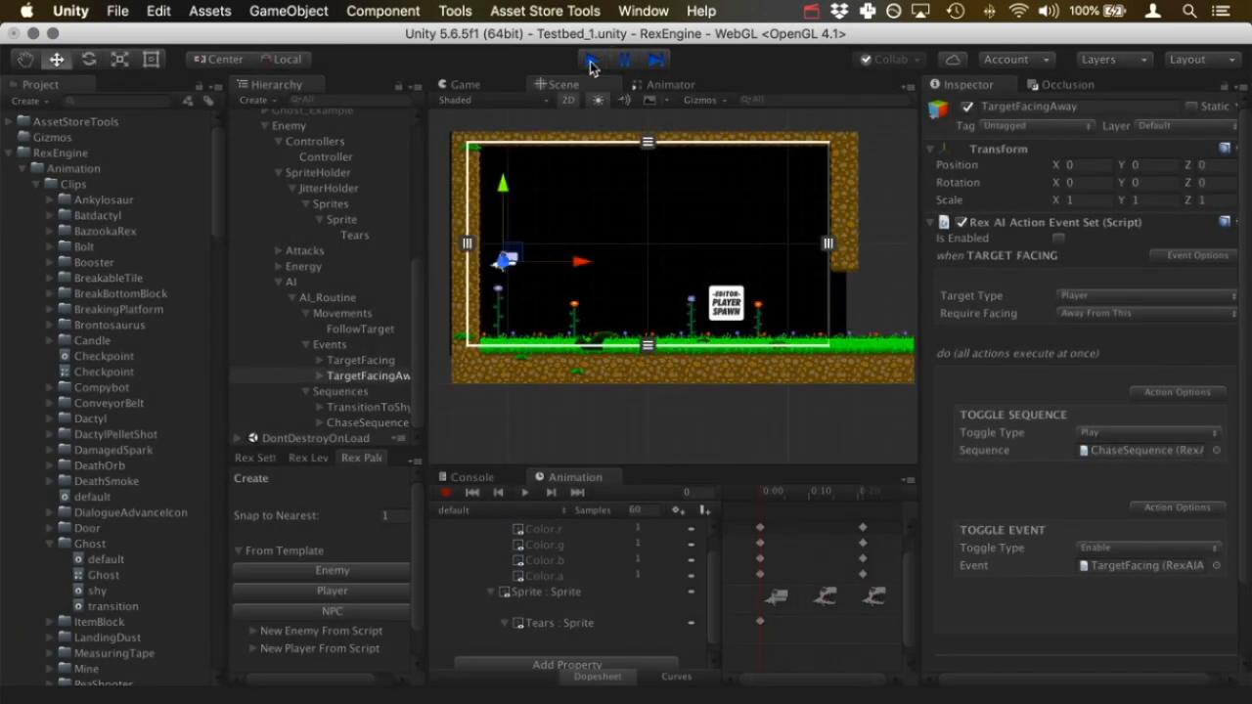